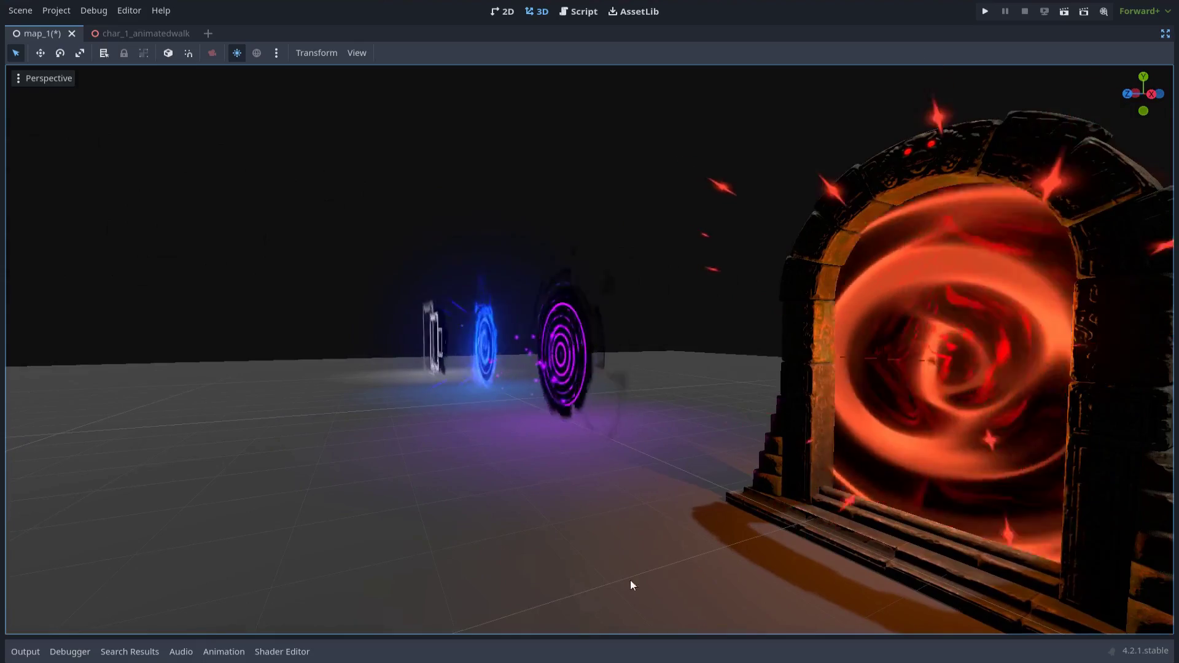
Step: Inspect the finished portal effects in the 3D scene from several angles
middle_drag(630, 584, 795, 635)
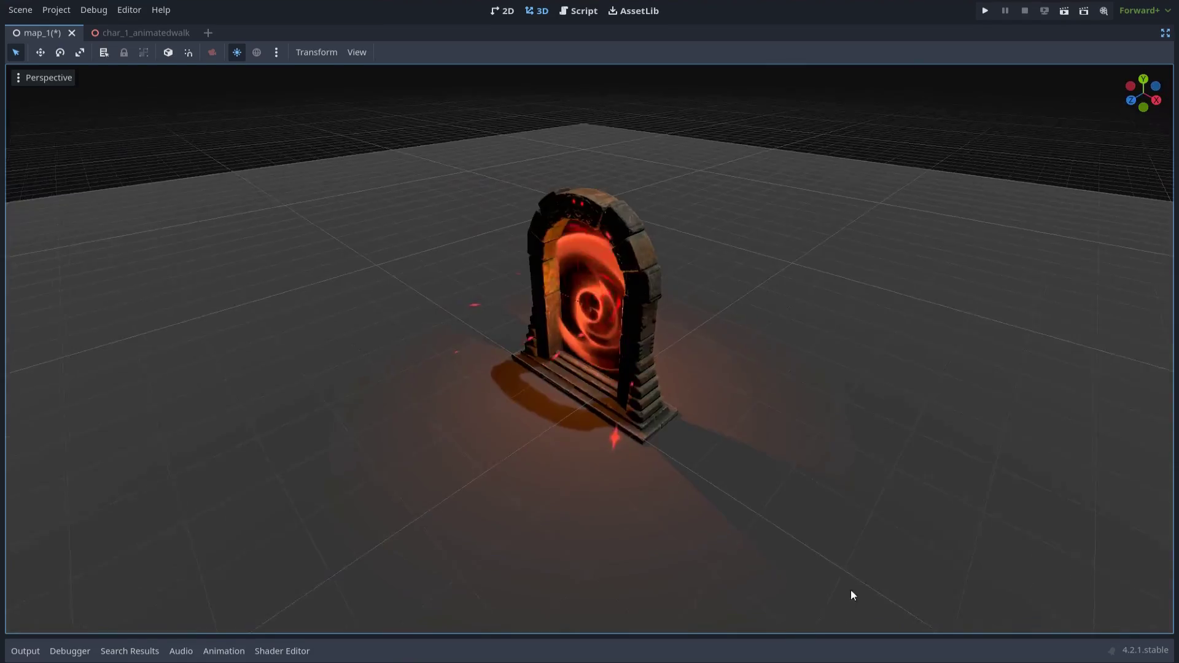
middle_drag(851, 590, 944, 570)
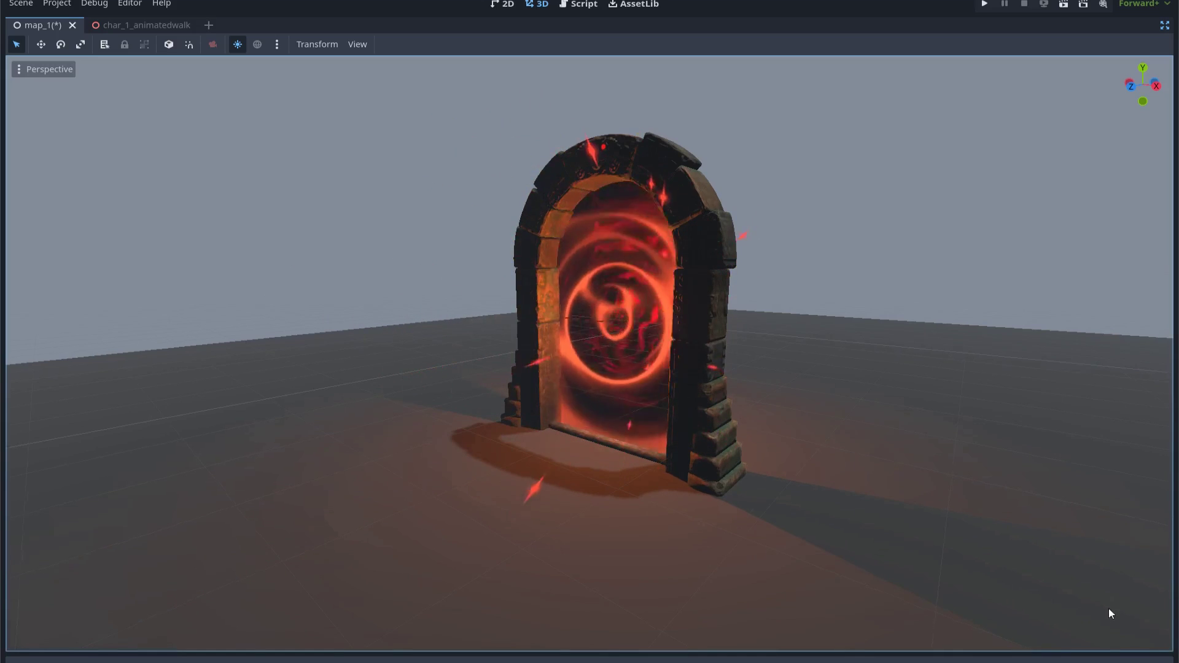
middle_drag(1100, 616, 894, 618)
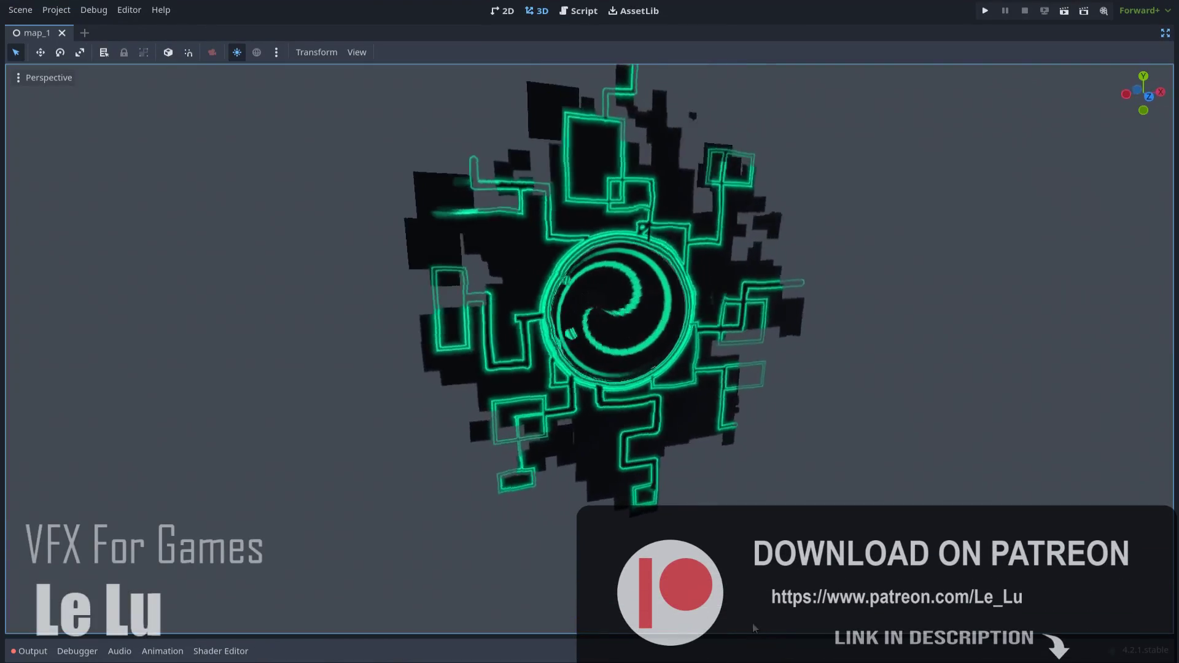
middle_drag(750, 623, 701, 614)
scroll(701, 614, down, 2)
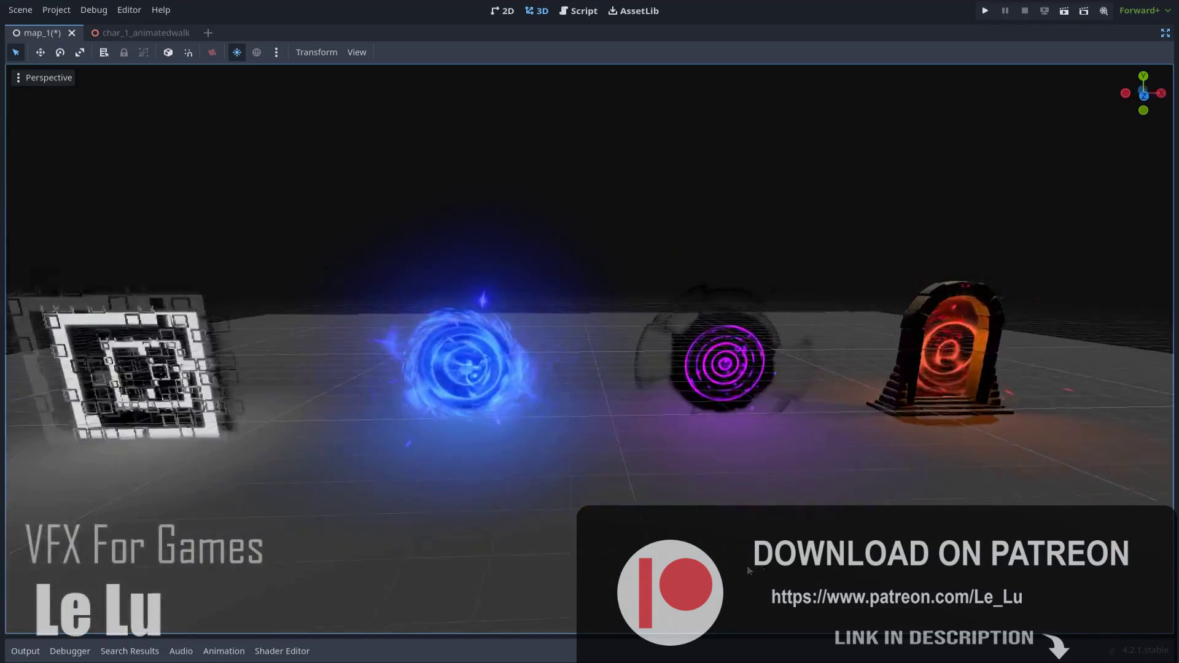
middle_drag(739, 565, 613, 545)
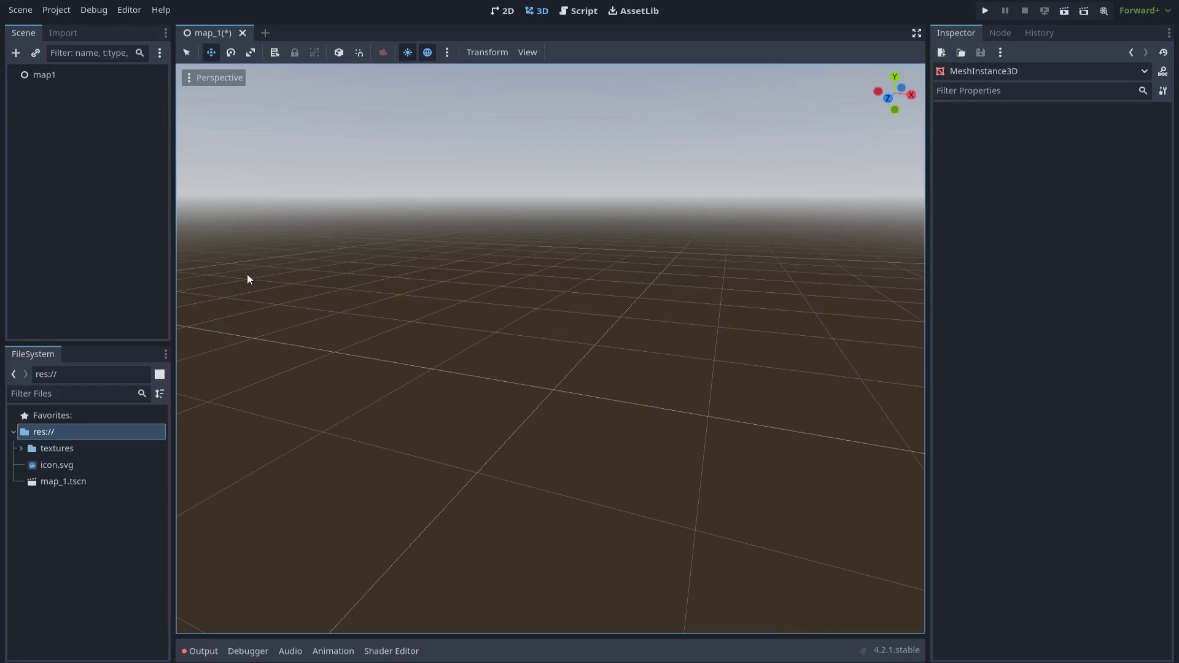
Step: Add a MeshInstance3D node under map1 and give it a new QuadMesh
click(16, 53)
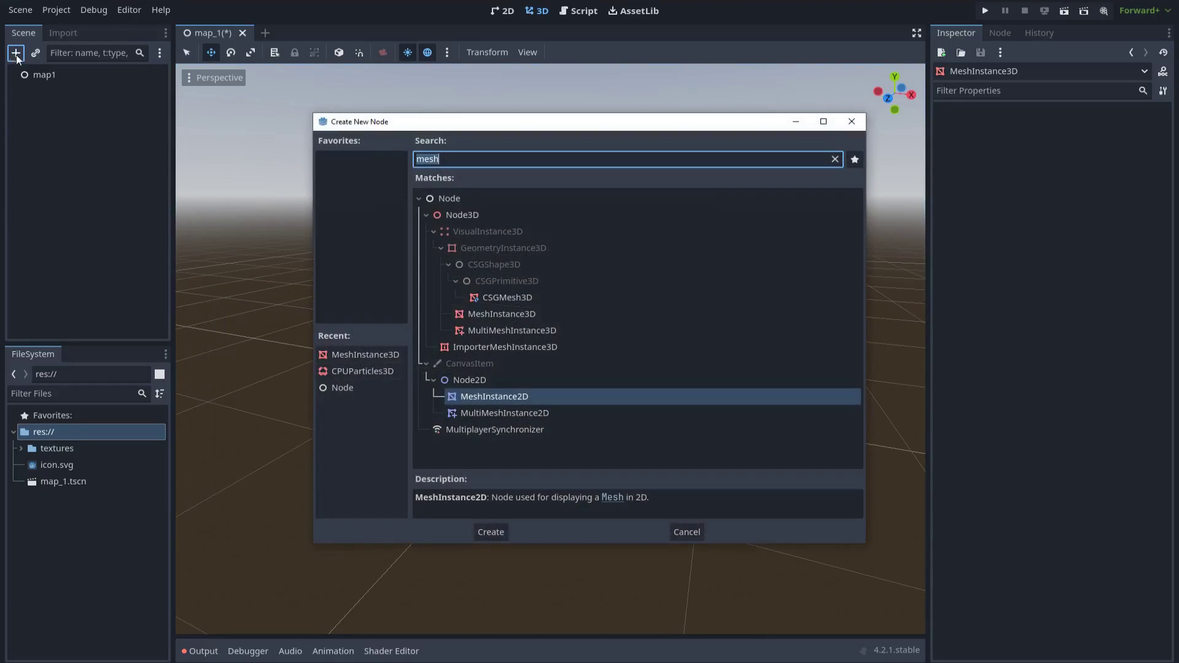
double_click(511, 315)
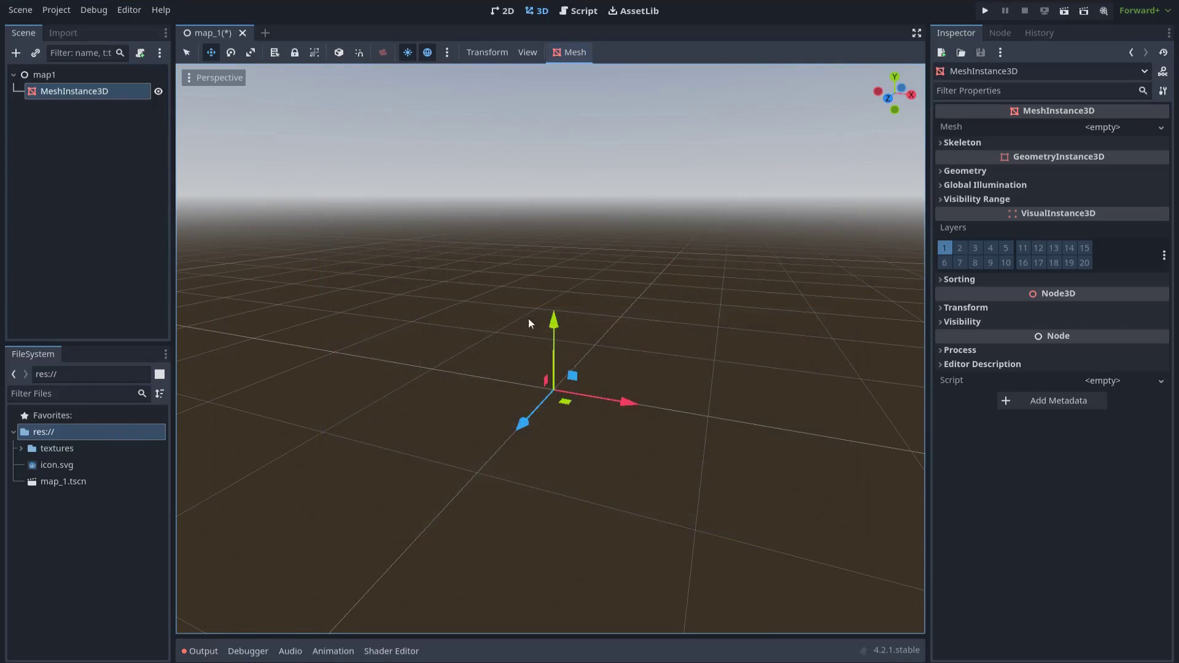
click(1105, 130)
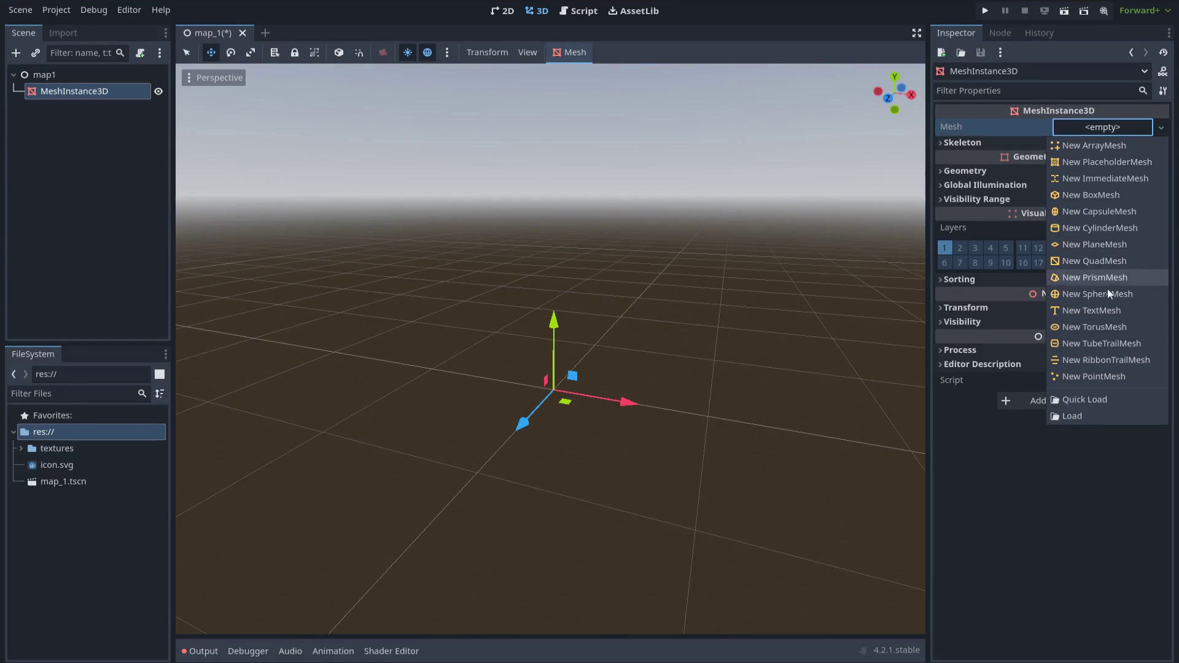
click(1105, 261)
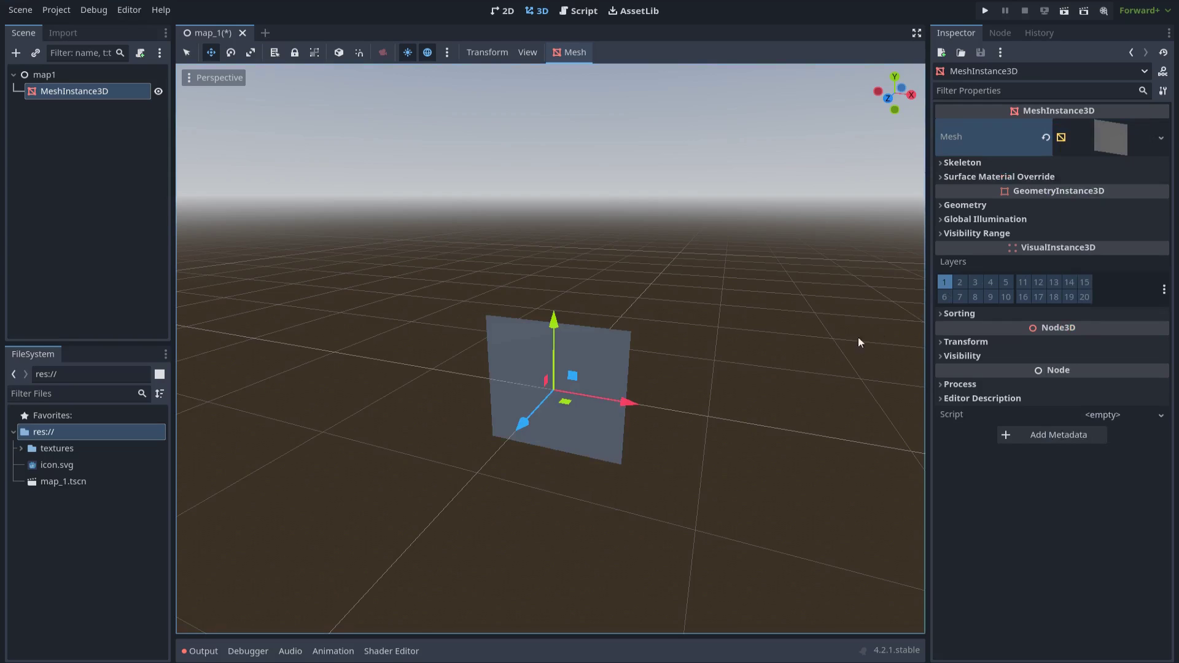
Step: Set the quad mesh's scale to 2.5 on all three axes
click(974, 344)
click(977, 445)
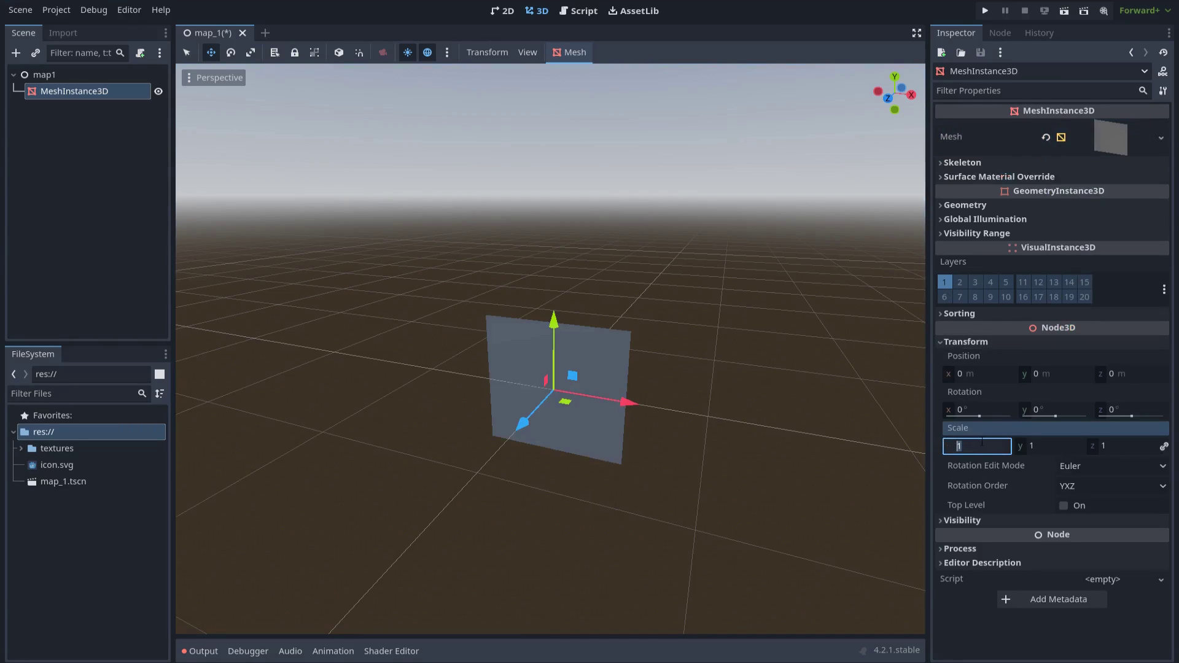
text(2.5)
key(Return)
scroll(767, 393, down, 3)
scroll(774, 414, up, 2)
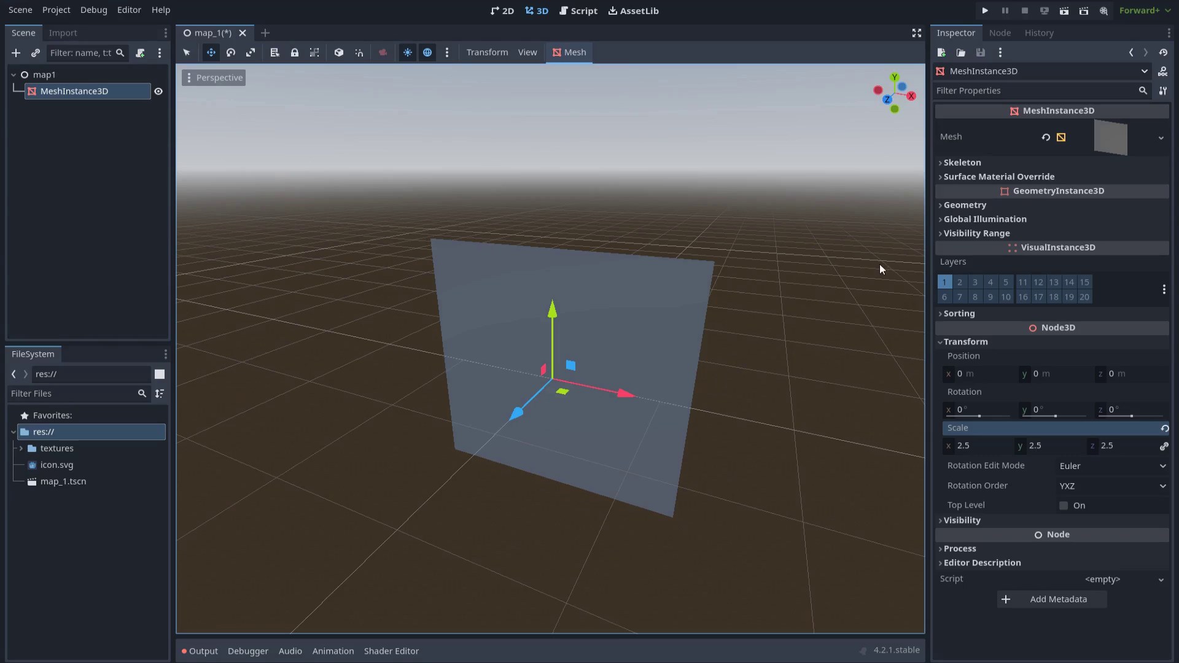
Step: Assign a new ShaderMaterial as the mesh's geometry material override and expand its properties
click(960, 209)
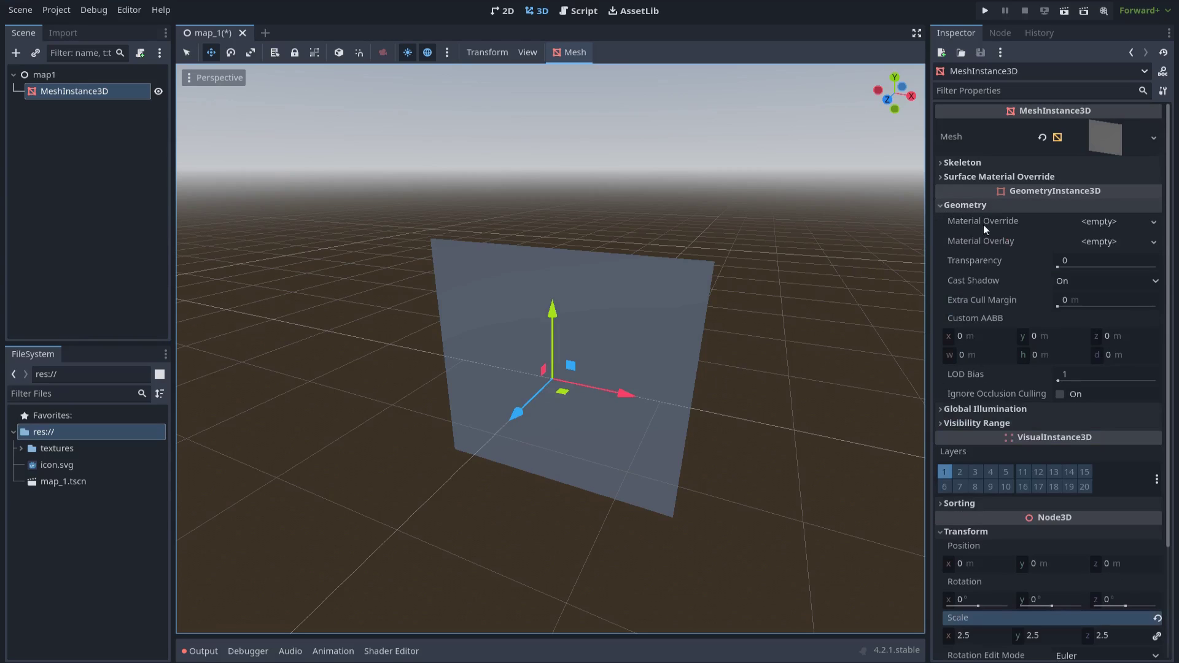
click(1099, 223)
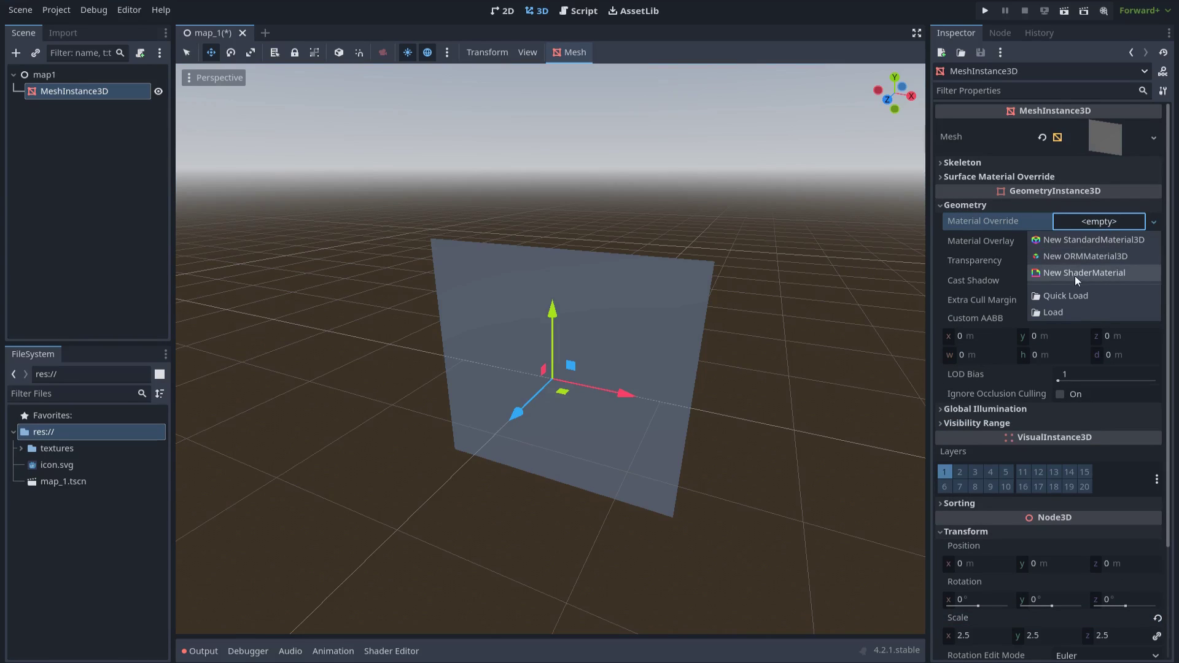
click(1085, 275)
click(1096, 237)
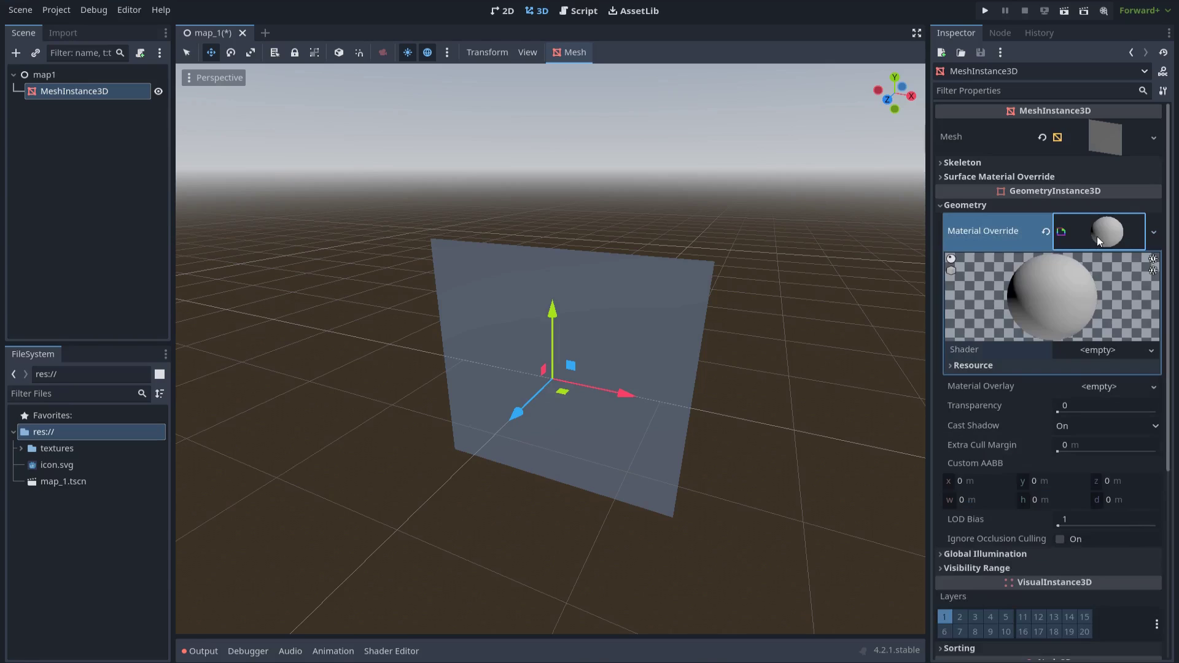
Step: Create a Spatial VisualShader for the material and save it as portal_shader.tres
click(1069, 354)
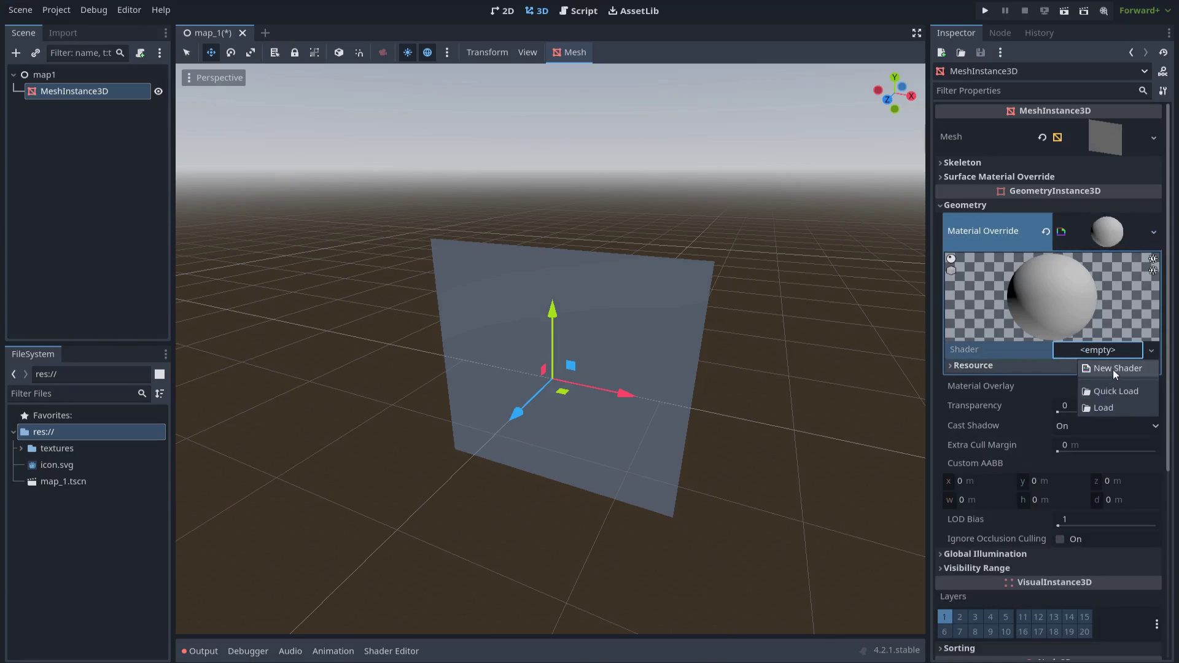
click(1112, 370)
click(639, 256)
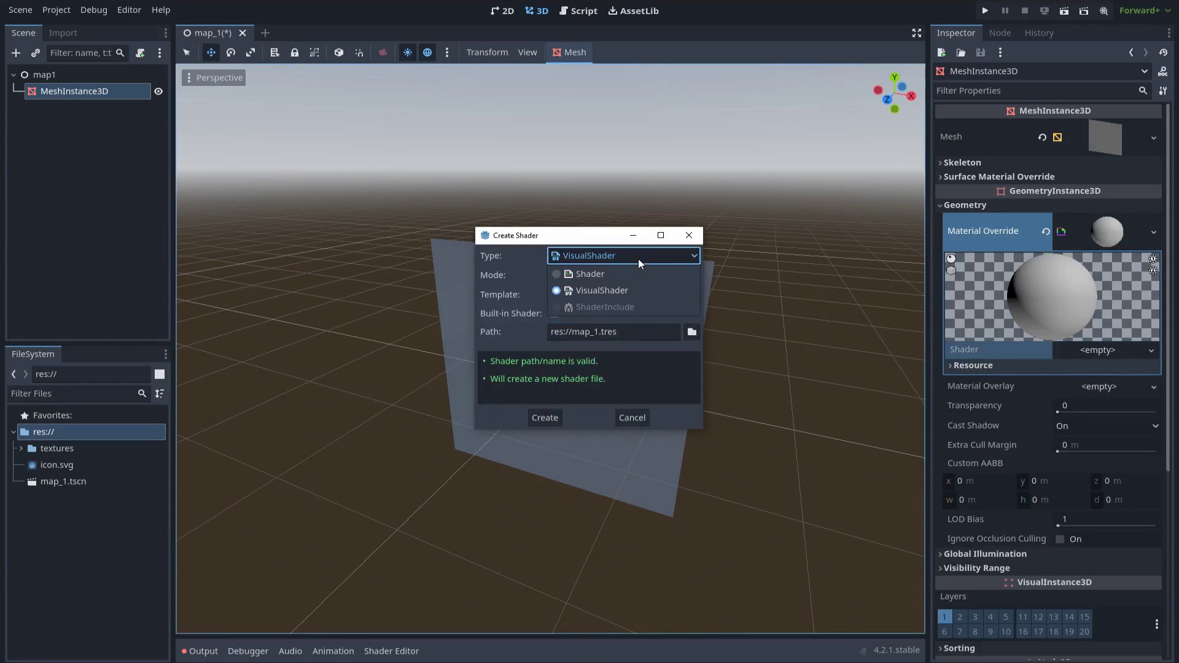
click(597, 292)
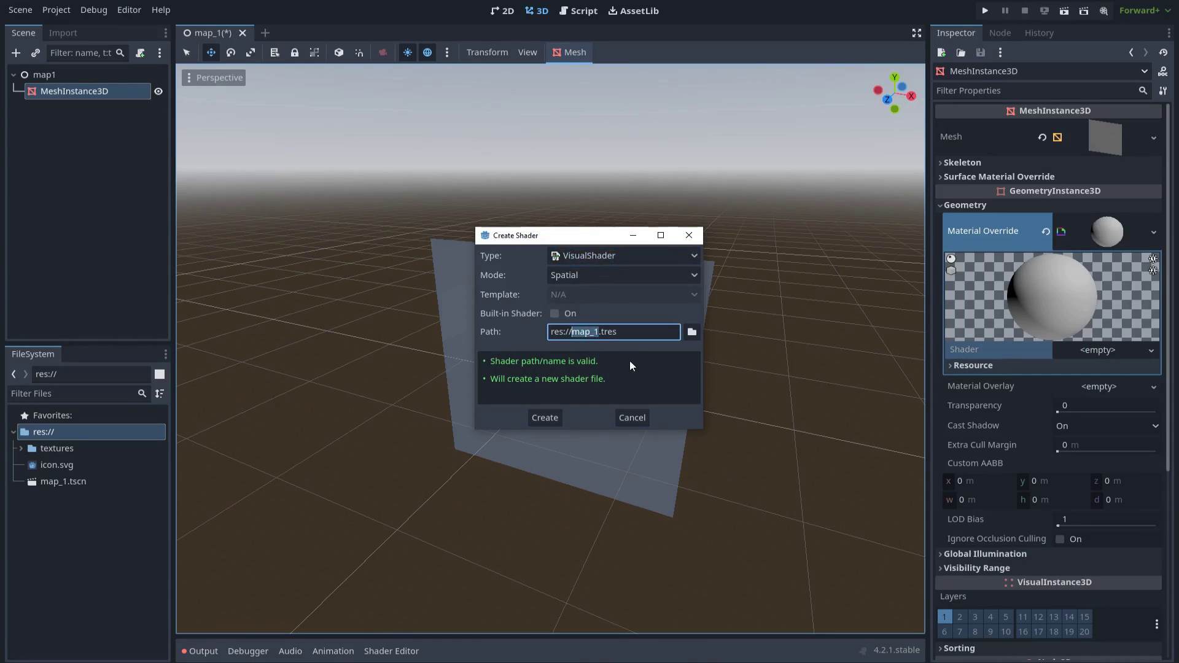
text(portal)
click(547, 419)
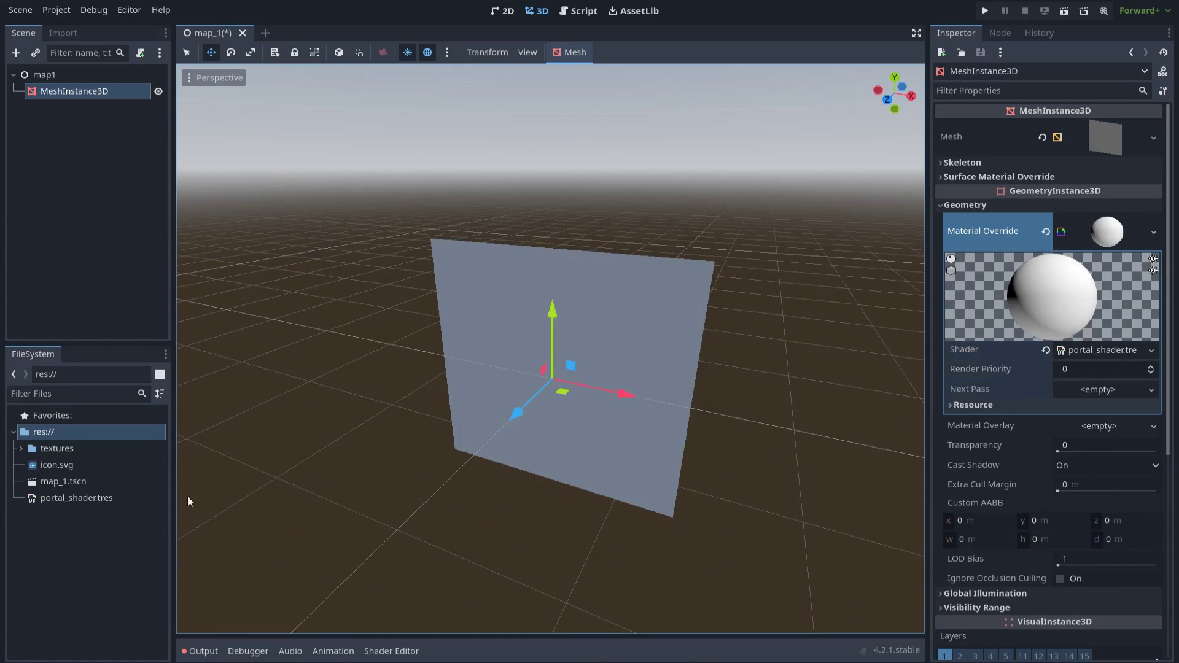
Step: Open portal_shader.tres for graph editing and enlarge the shader editor area
click(113, 500)
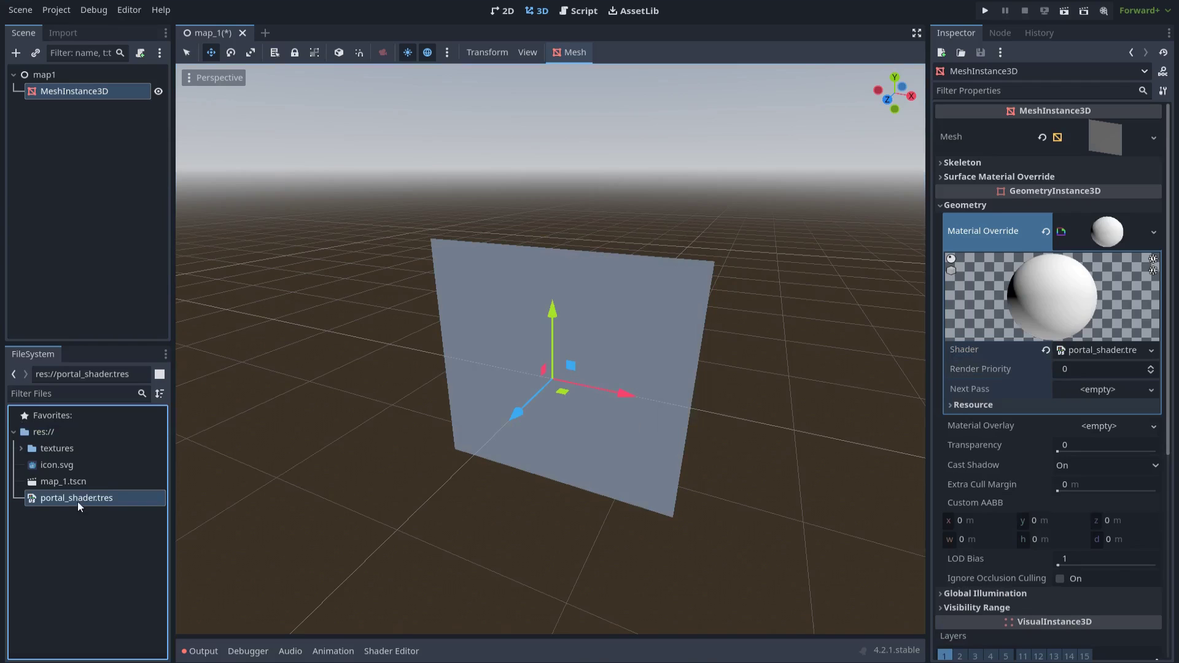
double_click(94, 500)
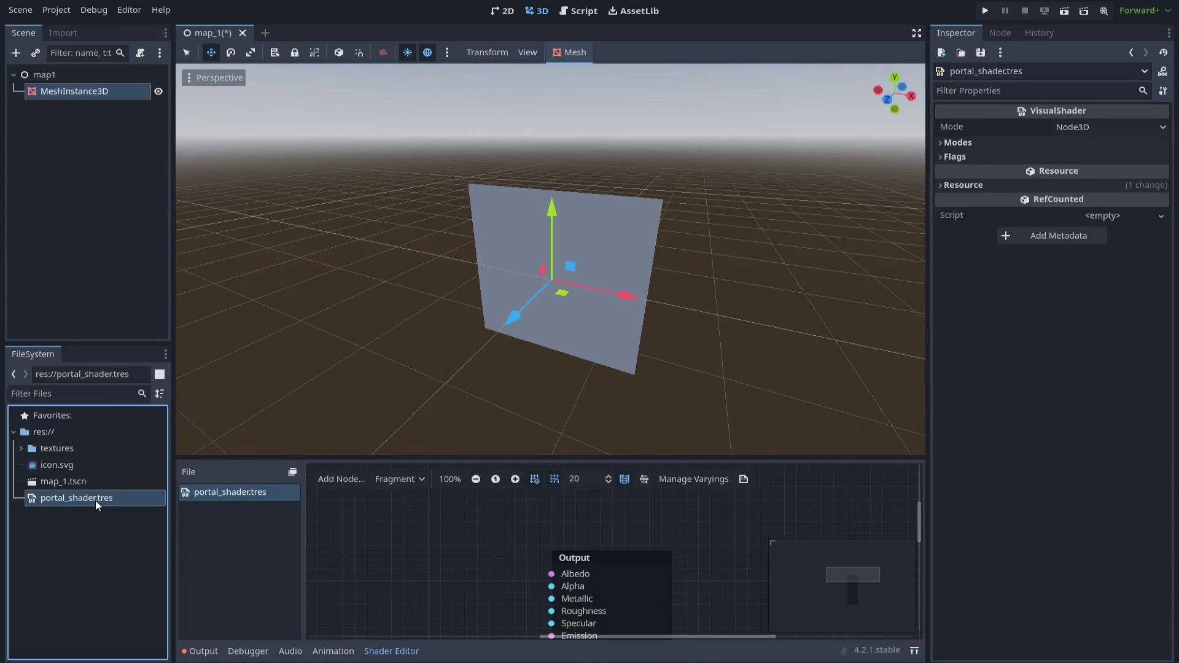
drag(668, 459, 629, 288)
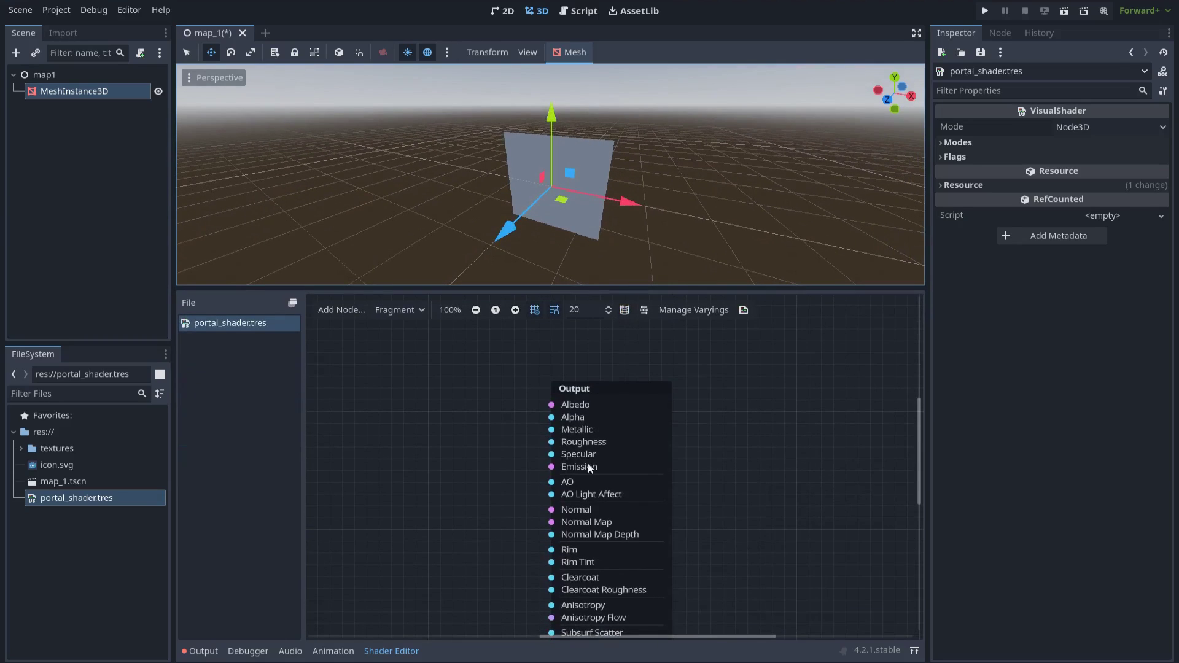
scroll(518, 467, down, 1)
scroll(555, 464, down, 1)
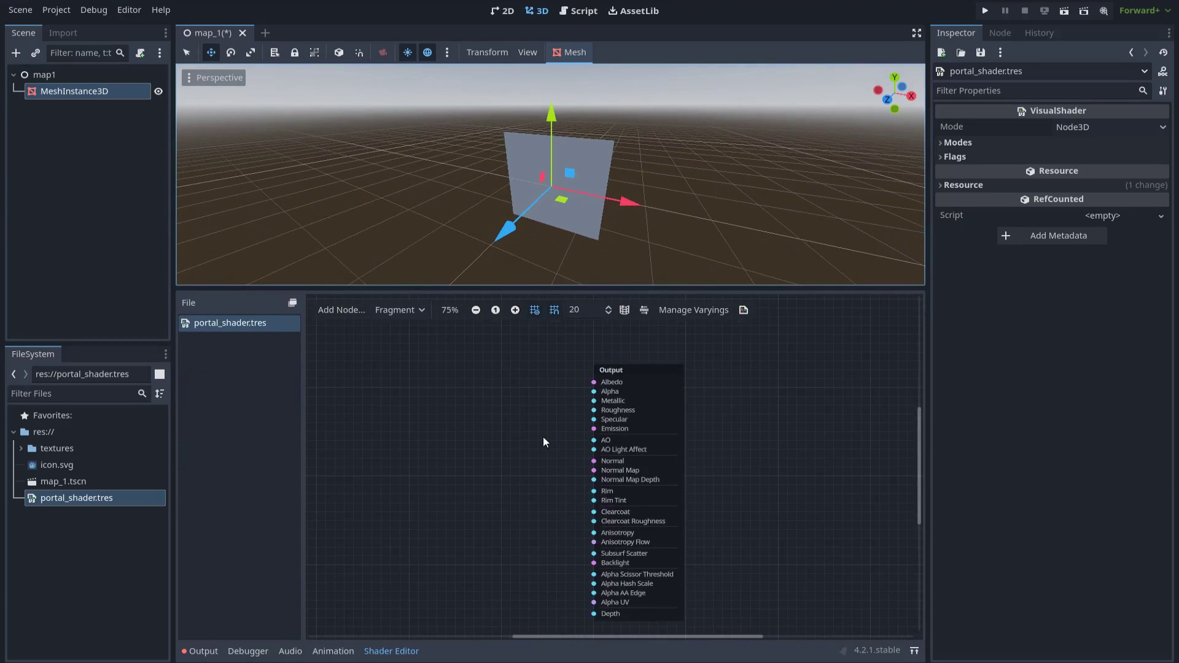
Step: Enable the Unshaded flag on the portal shader and check the quad from another angle
click(953, 157)
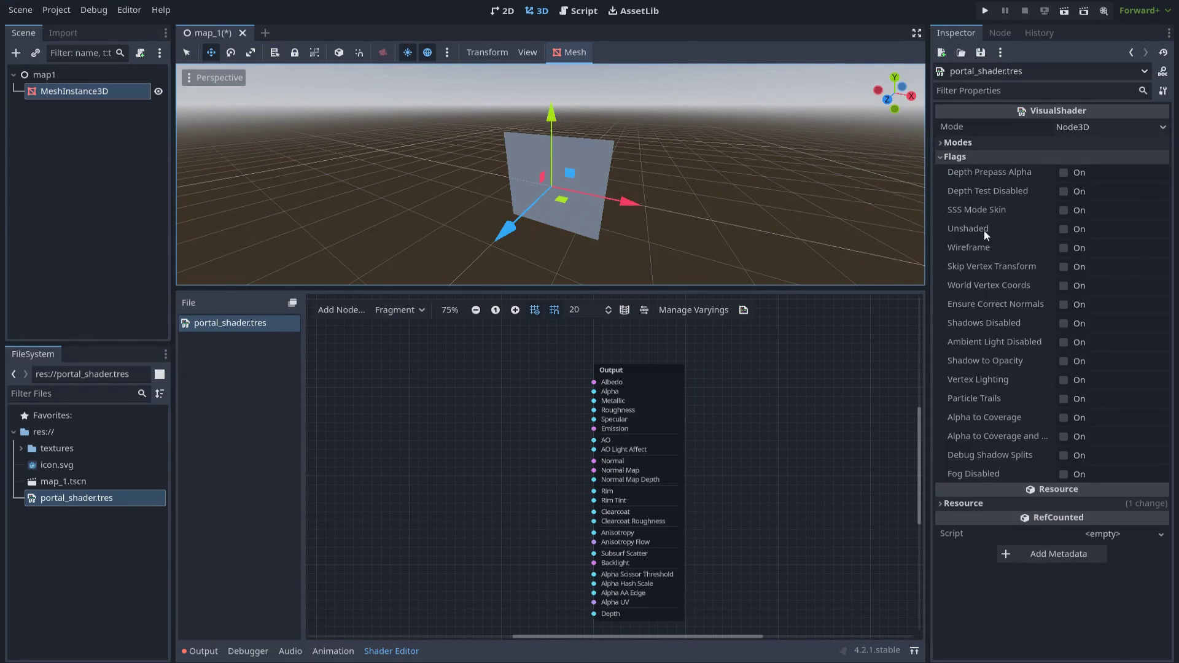
click(1063, 230)
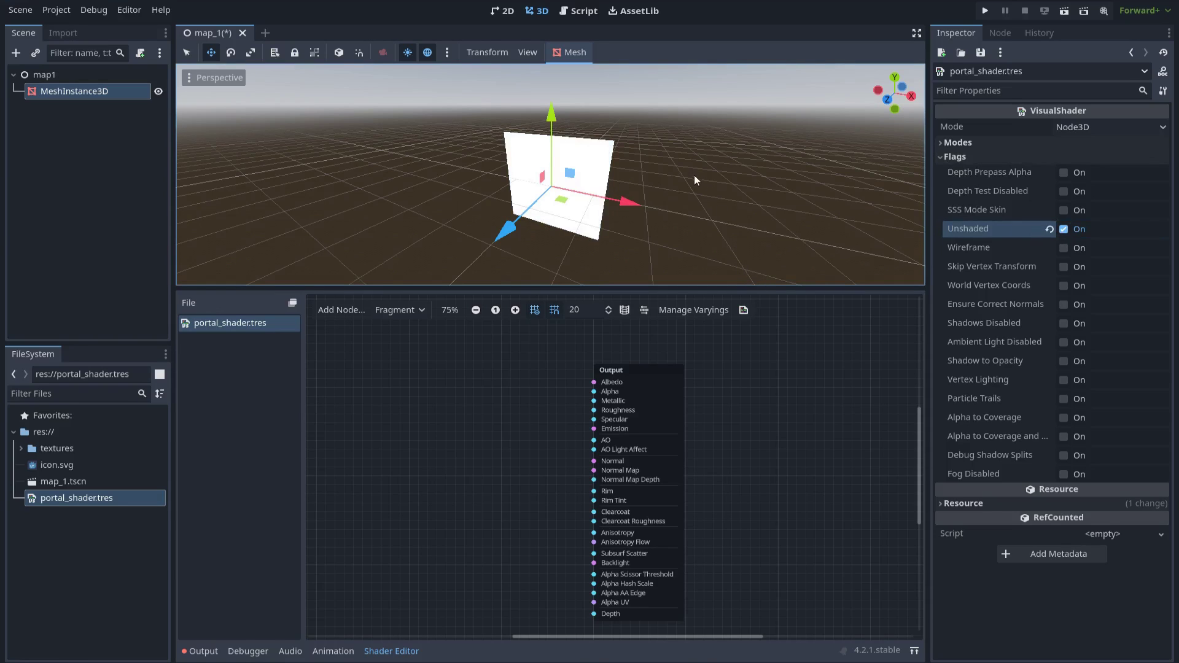
scroll(694, 182, up, 4)
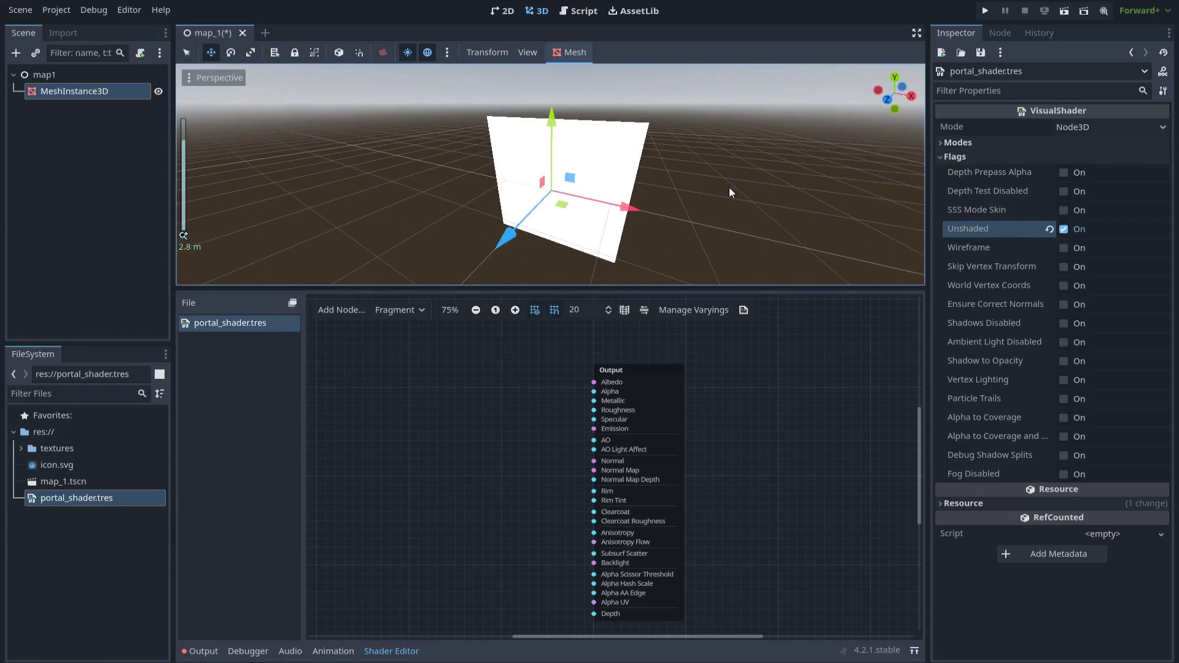
middle_drag(721, 189, 680, 188)
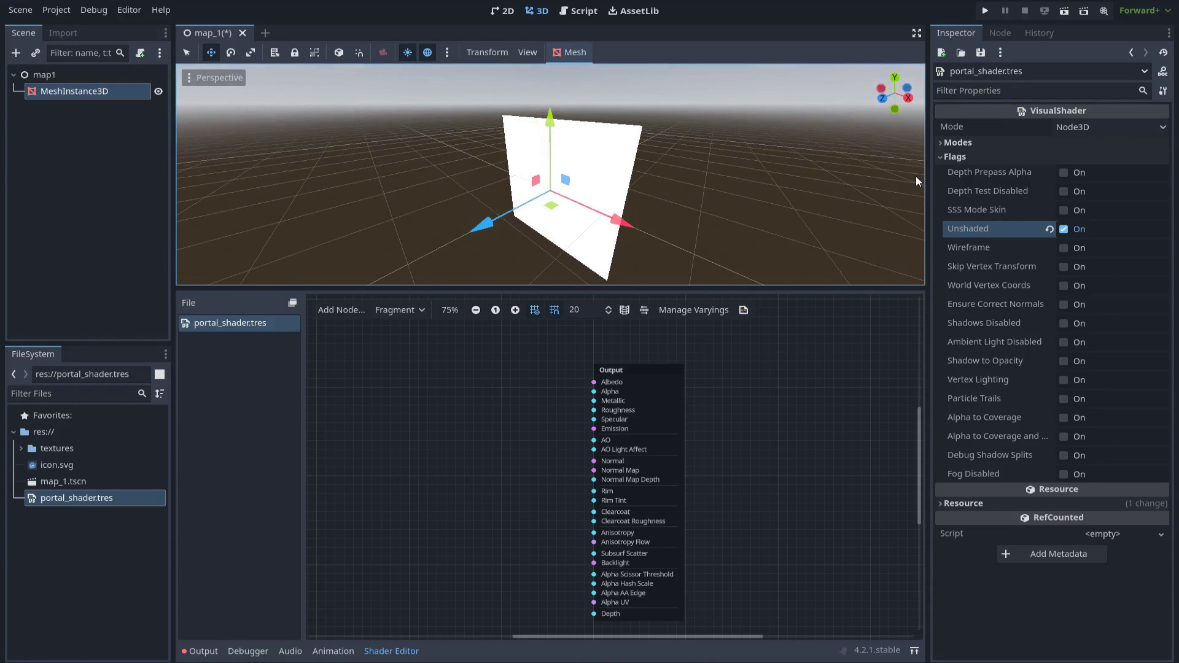
Step: Set the portal shader's Cull mode to Disabled
click(945, 144)
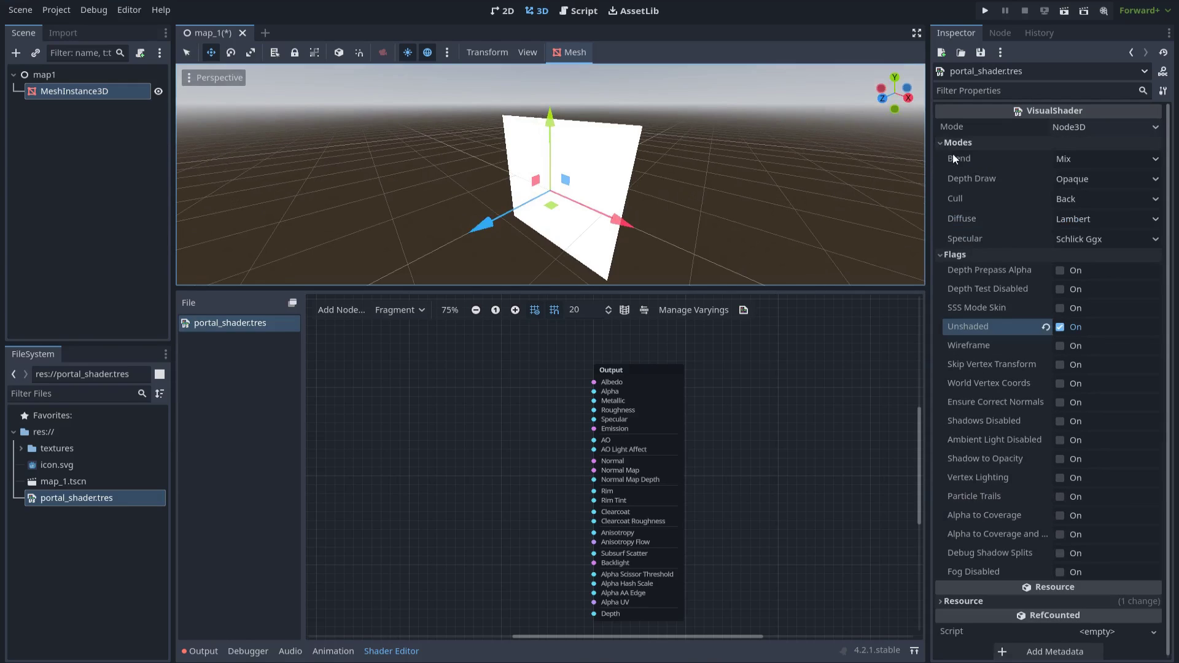
click(1065, 200)
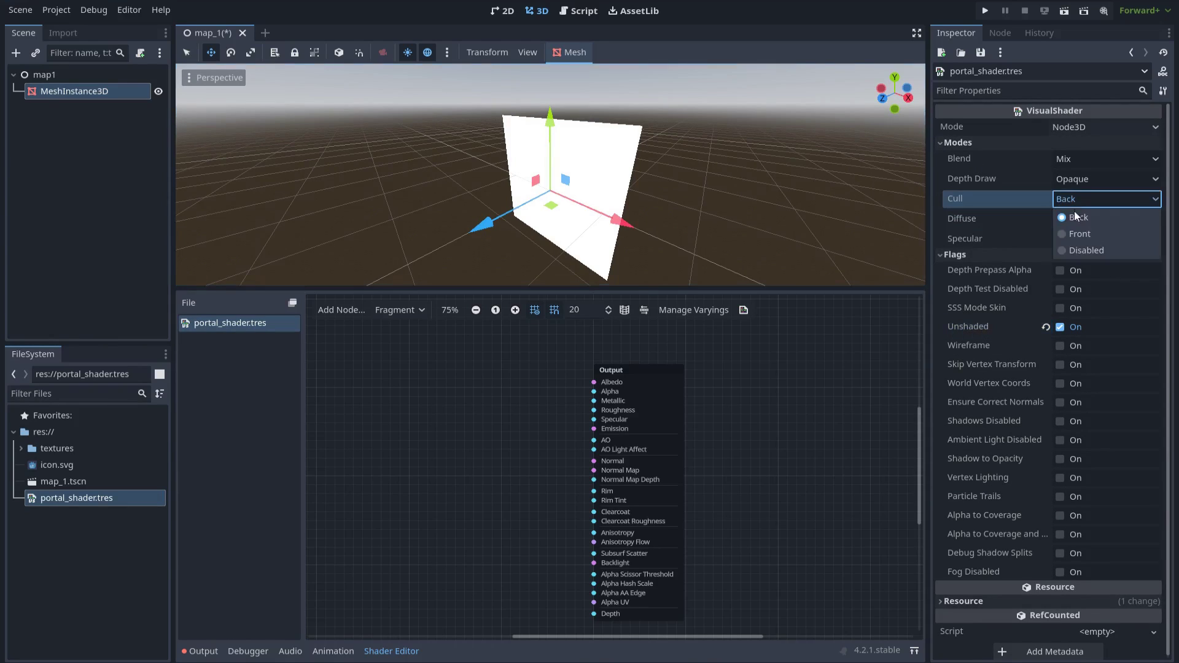
click(1087, 251)
middle_drag(793, 214, 840, 221)
scroll(528, 445, up, 1)
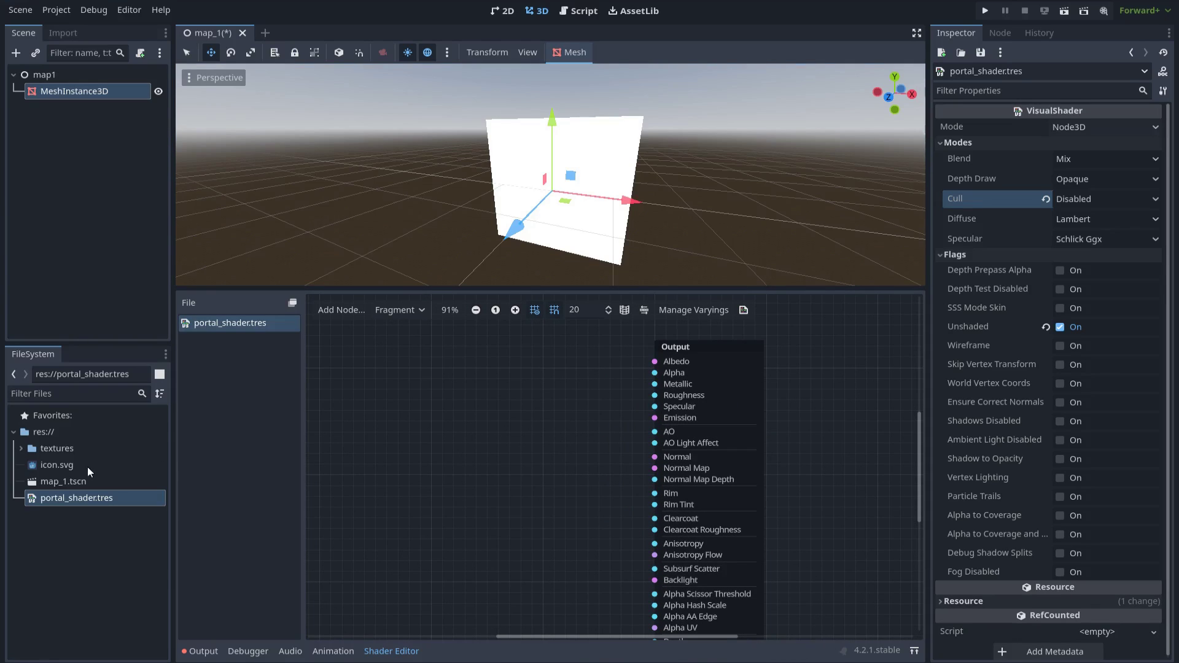
Step: Add icon.svg to the shader graph as a Texture2D node beside Output and set its texture type to Color
mouse_move(73, 466)
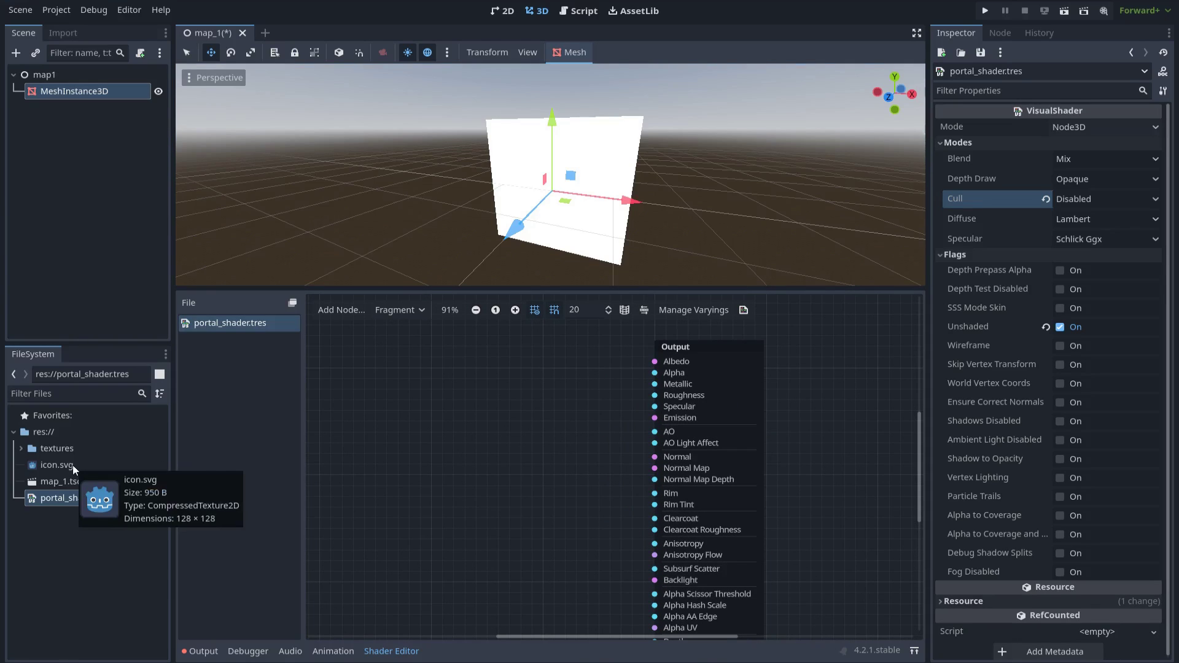
drag(72, 465, 488, 386)
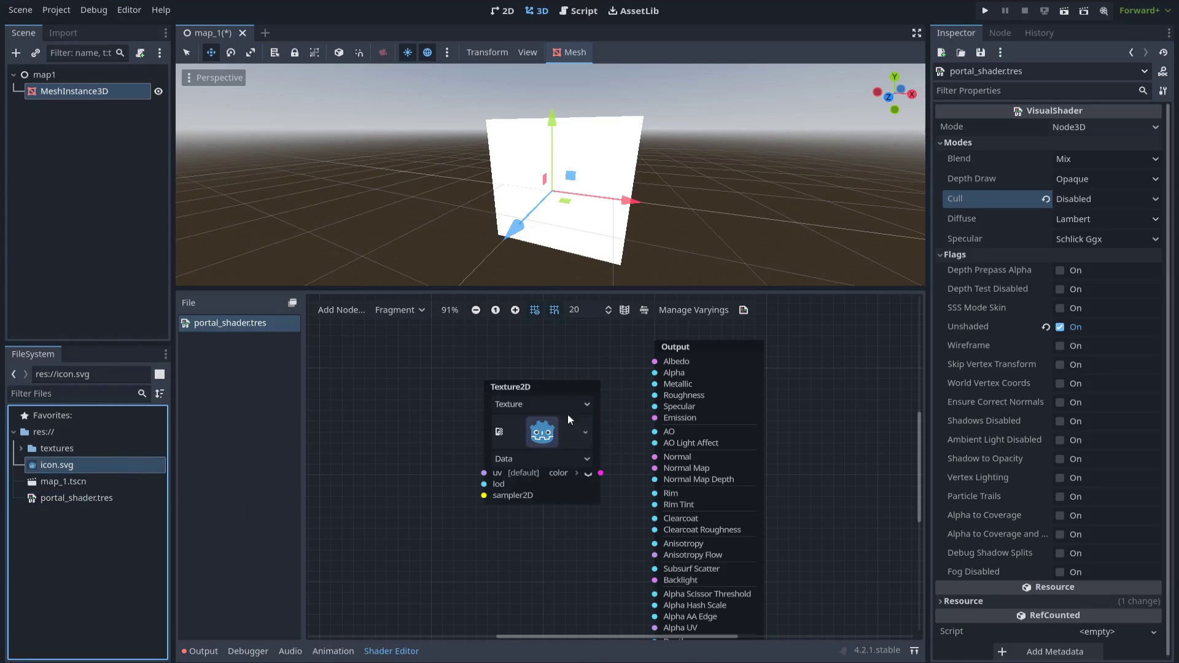
click(569, 459)
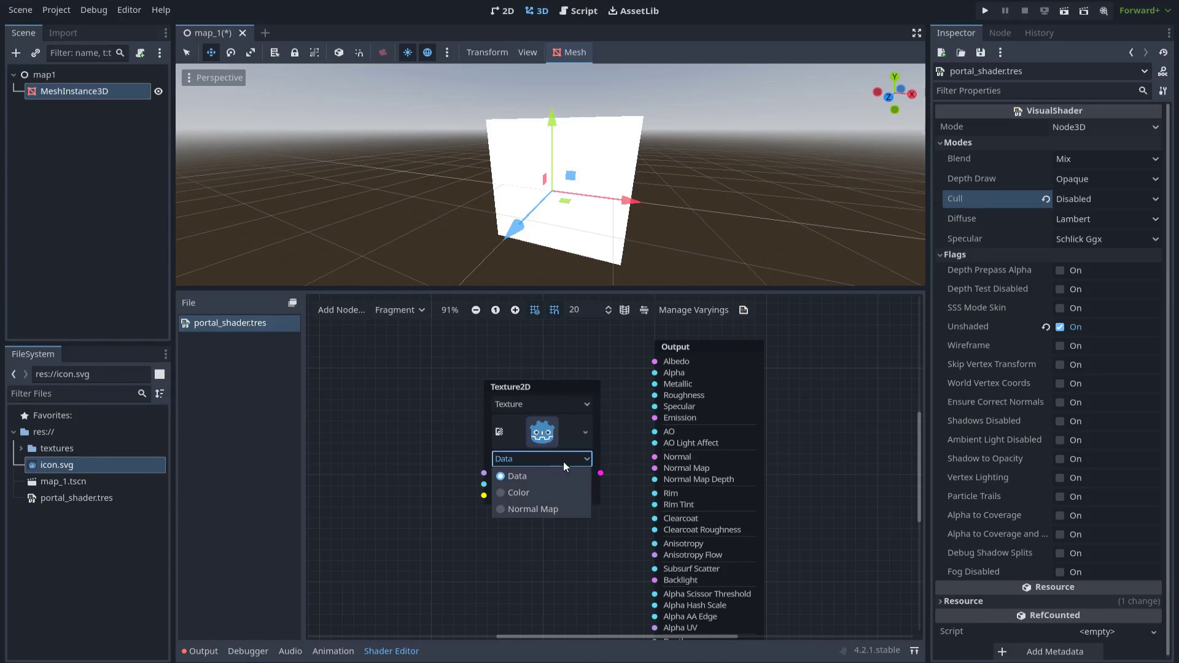
click(510, 494)
drag(540, 386, 500, 384)
scroll(571, 473, up, 2)
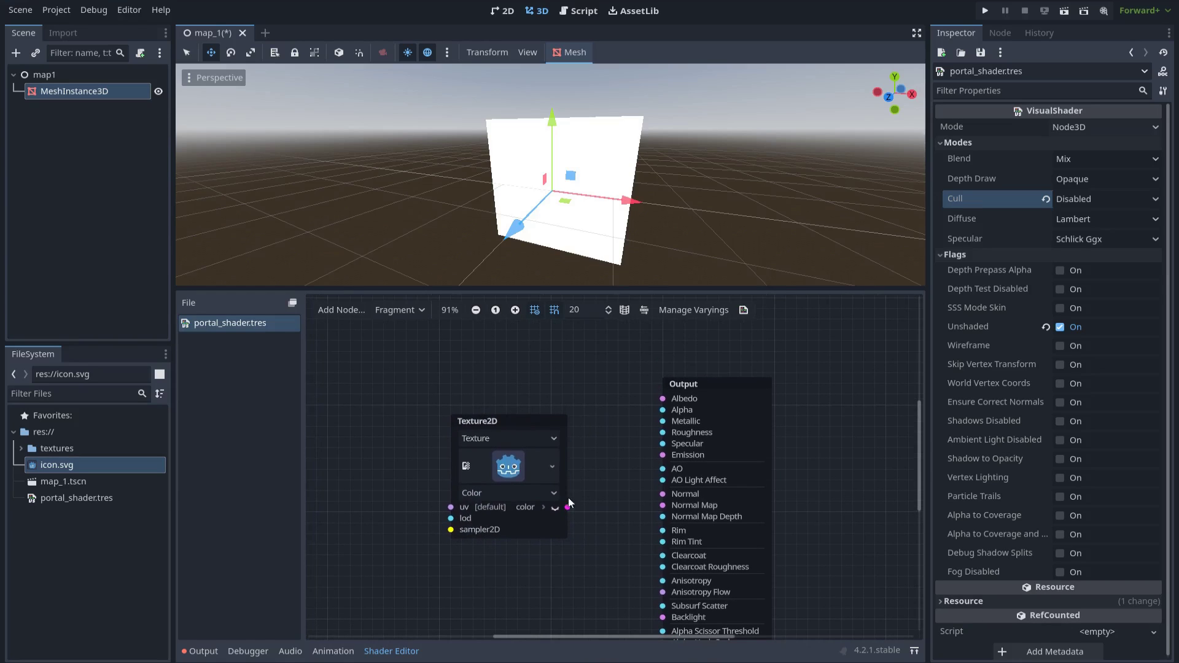
Step: Connect the Texture2D node's color output to the Albedo input and check the icon on the quad
drag(567, 506, 662, 398)
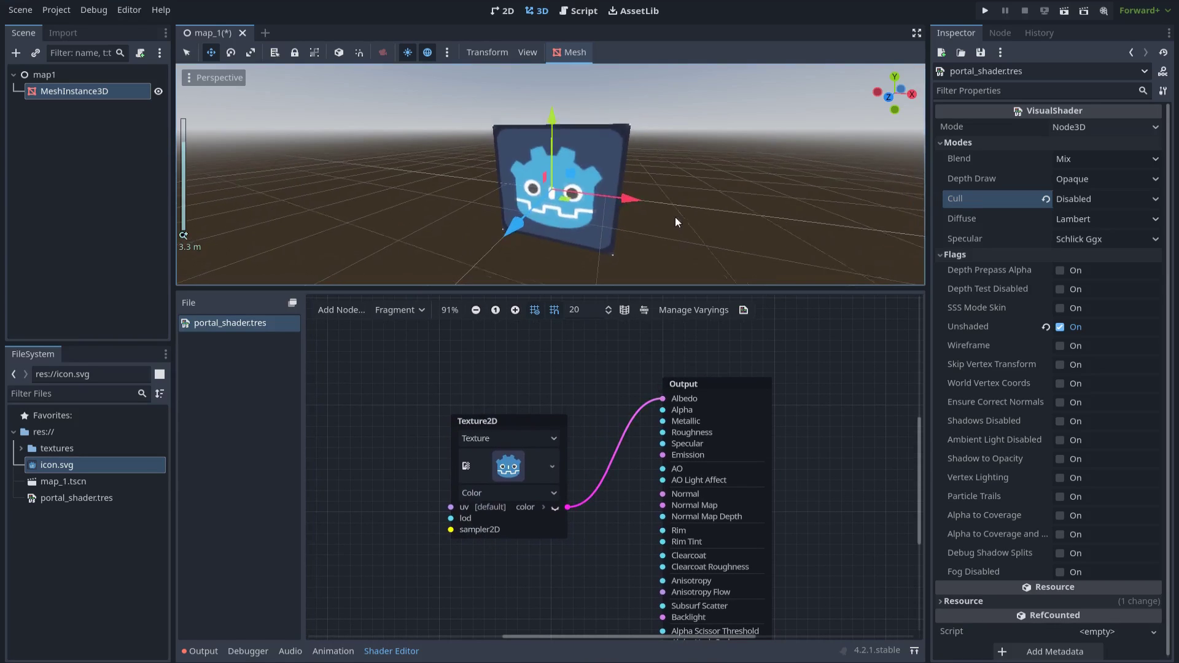
scroll(700, 222, up, 3)
middle_drag(700, 222, 736, 208)
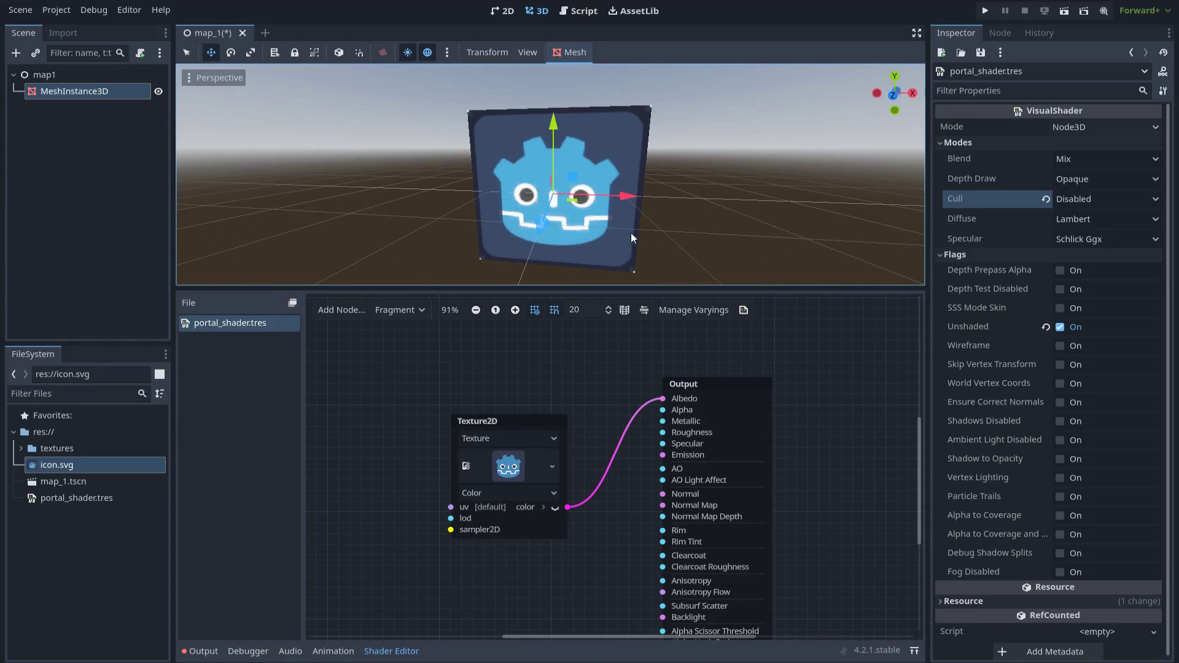
Step: Add a UVPolarCoord node before the Texture2D node and connect its uv output to the texture's uv input
scroll(533, 371, left, 5)
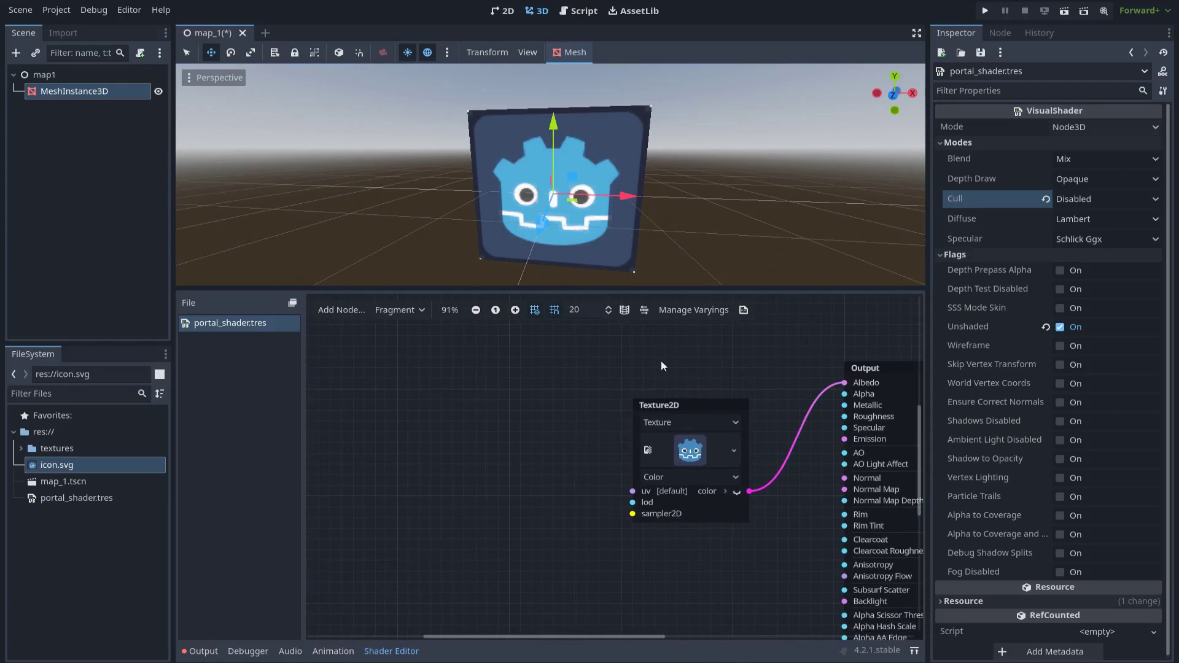
ctrl+scroll(524, 406, down, 1)
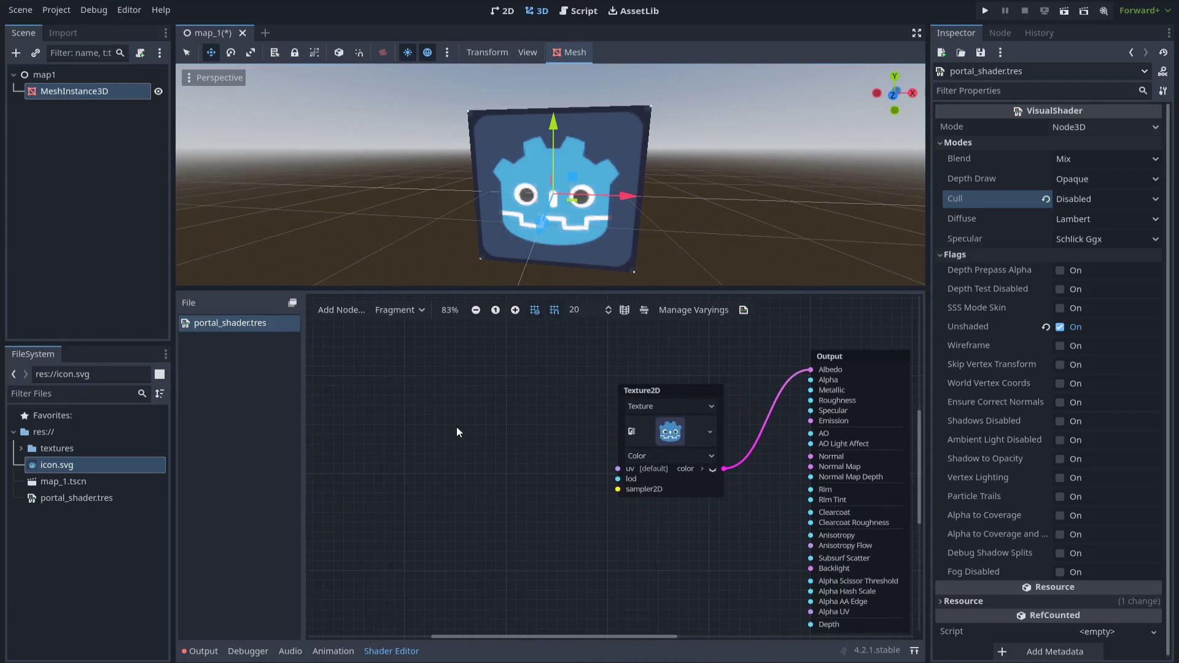
right_click(433, 431)
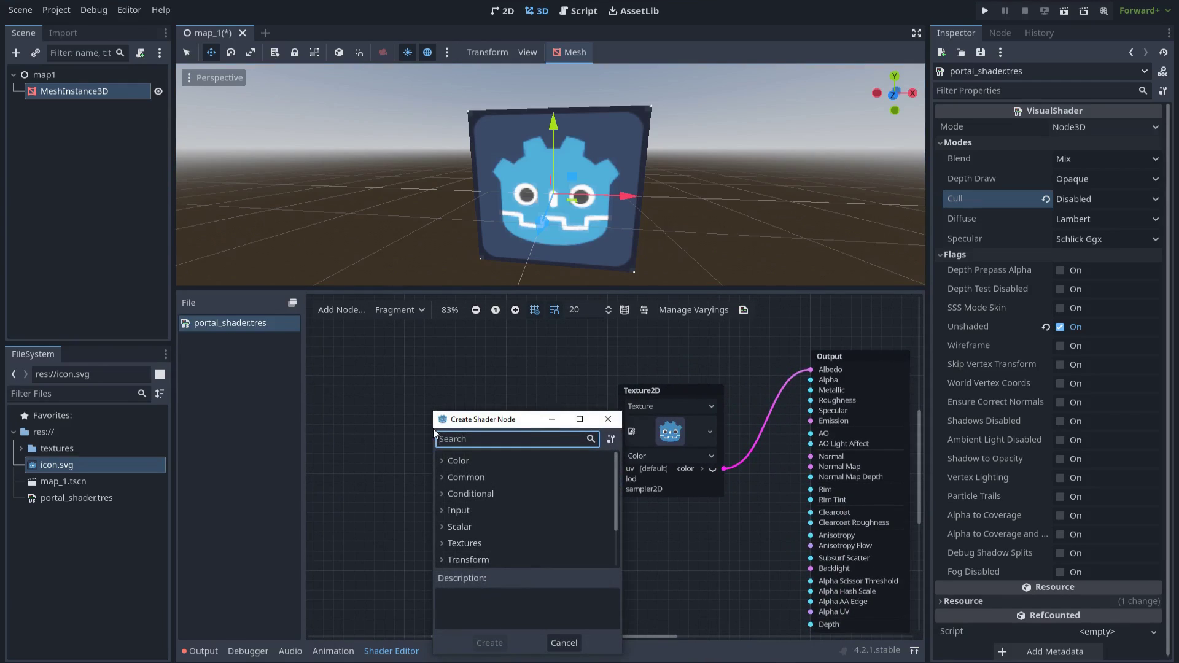
text(uv)
scroll(524, 521, down, 4)
click(491, 506)
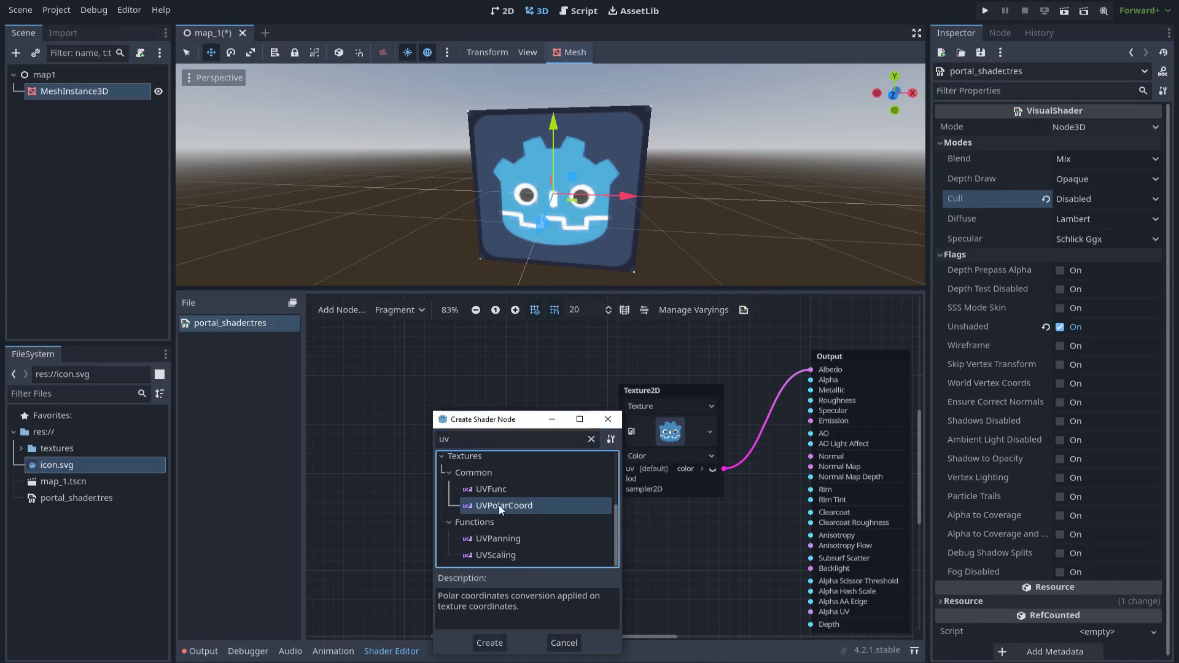
double_click(524, 506)
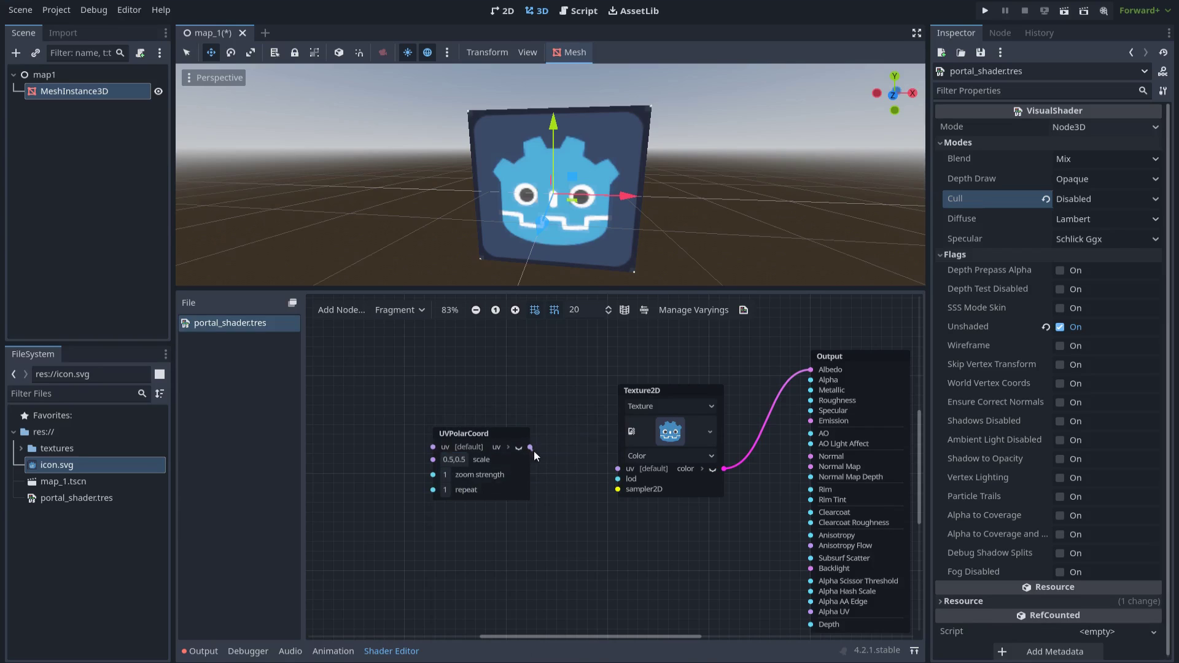
drag(581, 473, 618, 468)
scroll(665, 240, up, 1)
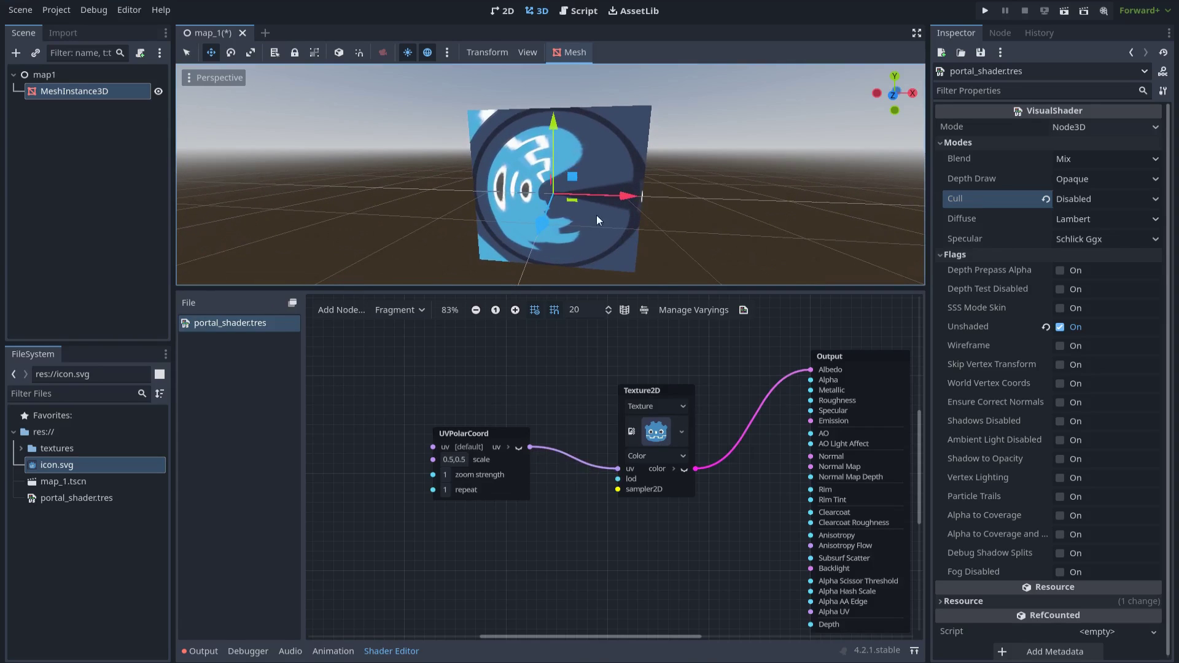
Step: Try other repeat and zoom strength values on the UVPolarCoord node, and set both back to 1
click(444, 491)
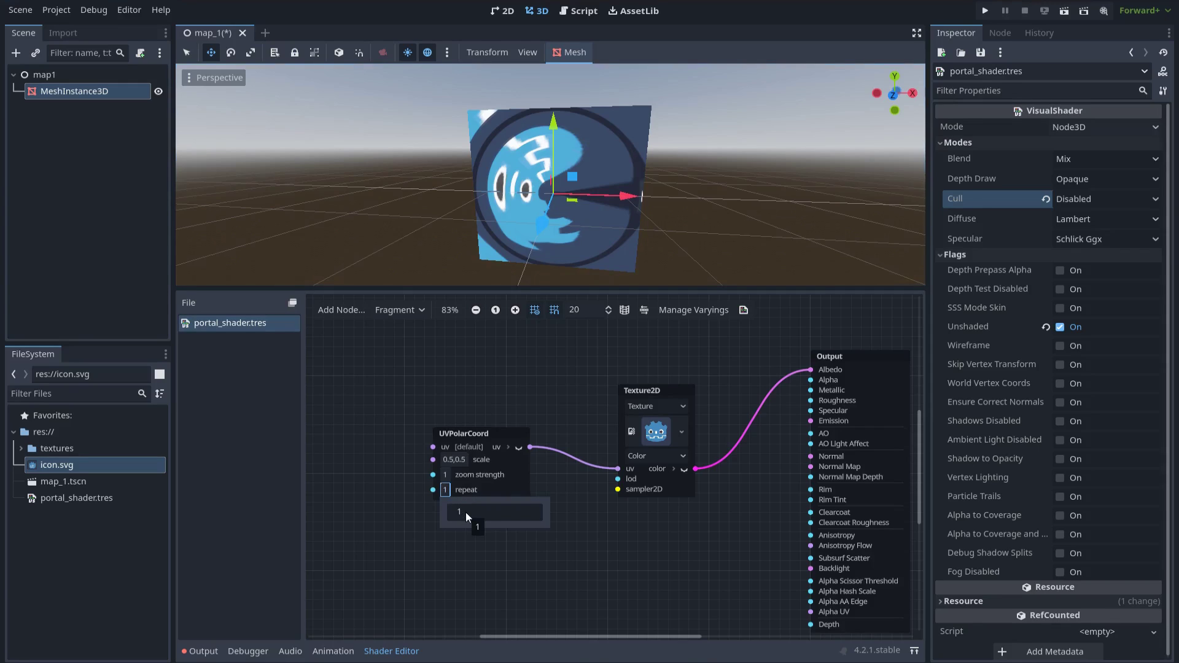
click(474, 513)
mouse_move(466, 515)
mouse_down()
mouse_move(537, 514)
mouse_move(465, 516)
mouse_up()
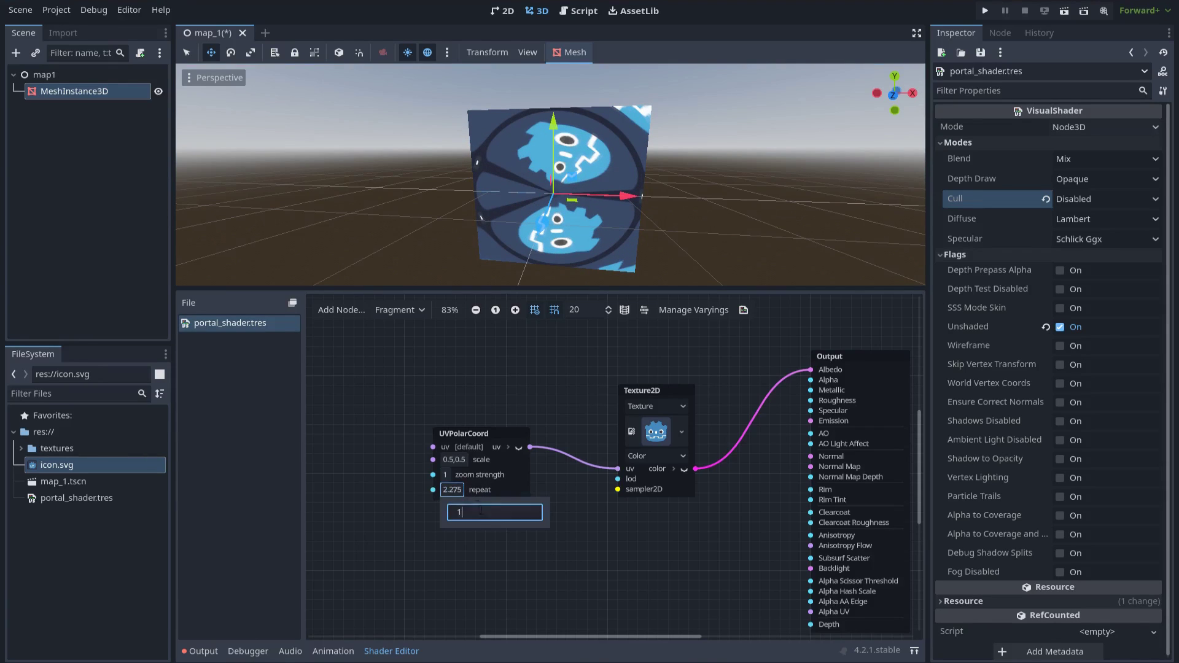
click(445, 475)
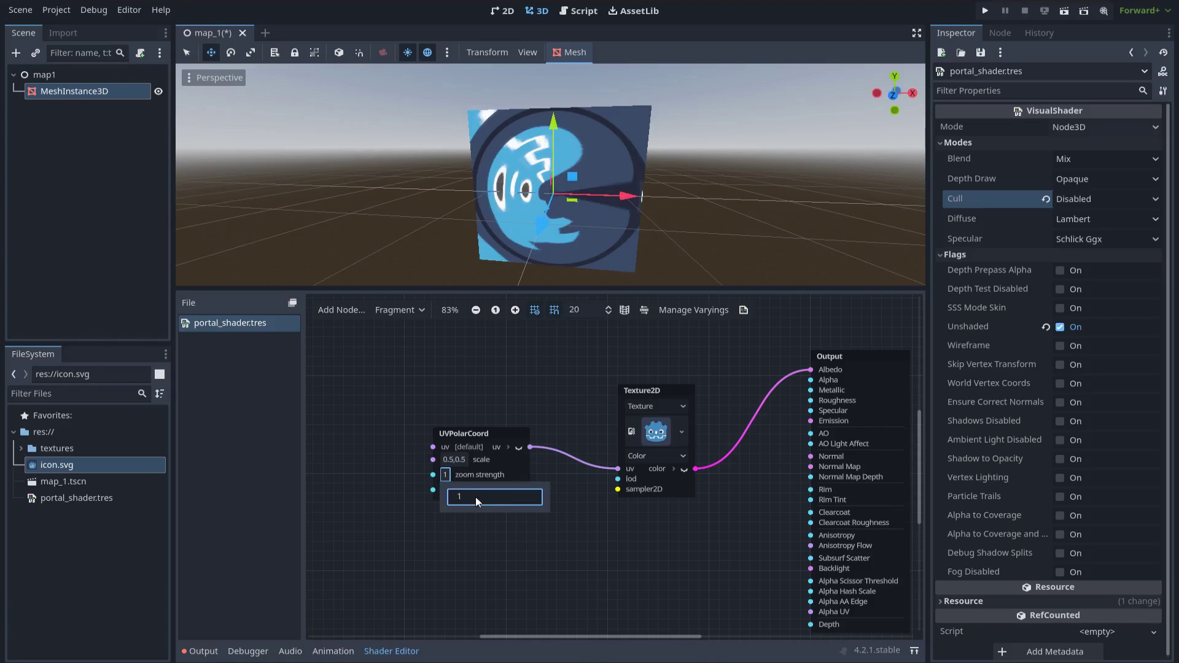
mouse_move(474, 495)
mouse_down()
mouse_move(496, 495)
mouse_move(472, 495)
mouse_up()
text(1)
key(Return)
Step: Add a UVPanning node and wire it between UVPolarCoord's uv output and the Texture2D node's uv input
drag(512, 441, 434, 418)
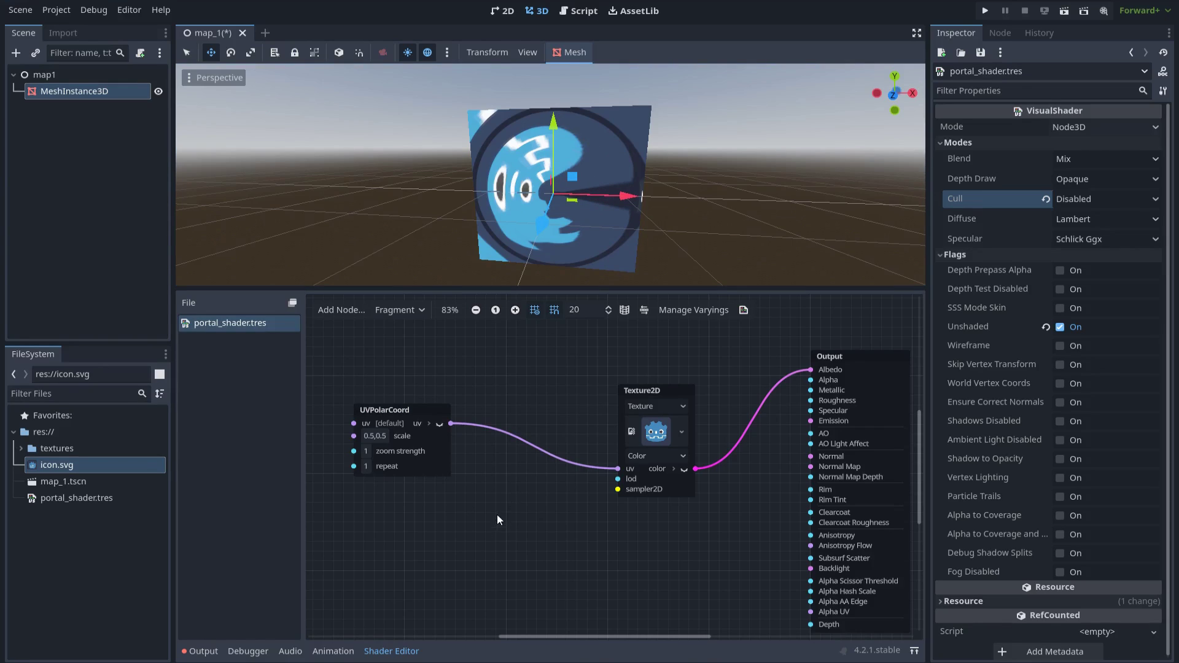
right_click(481, 501)
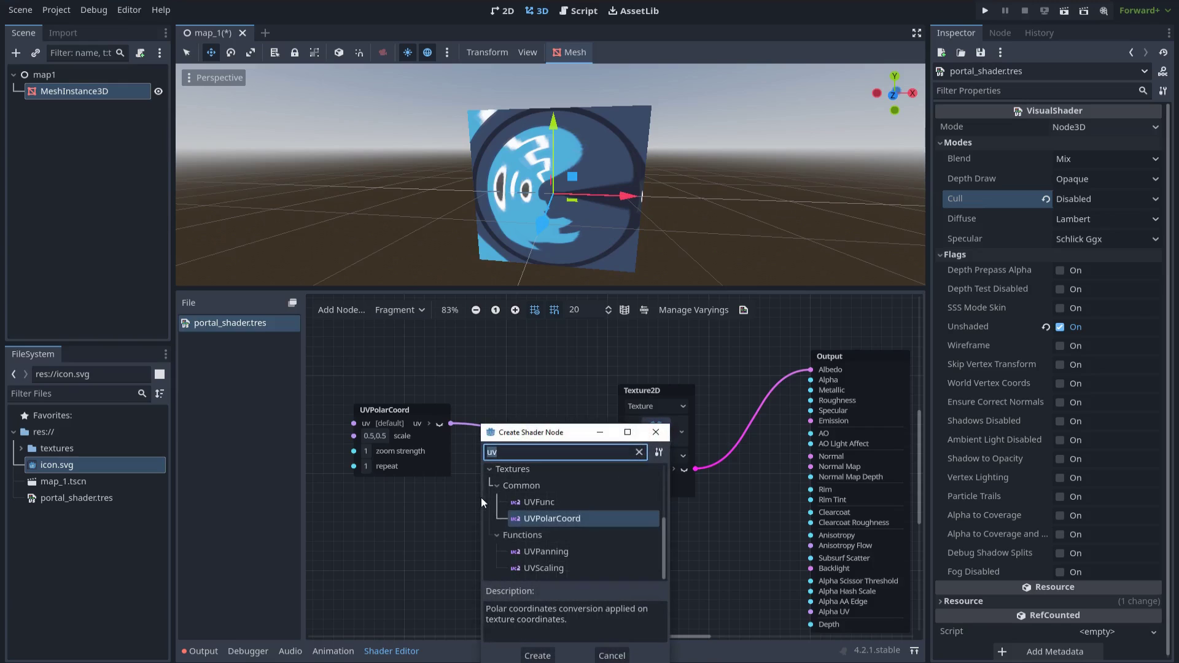
click(536, 551)
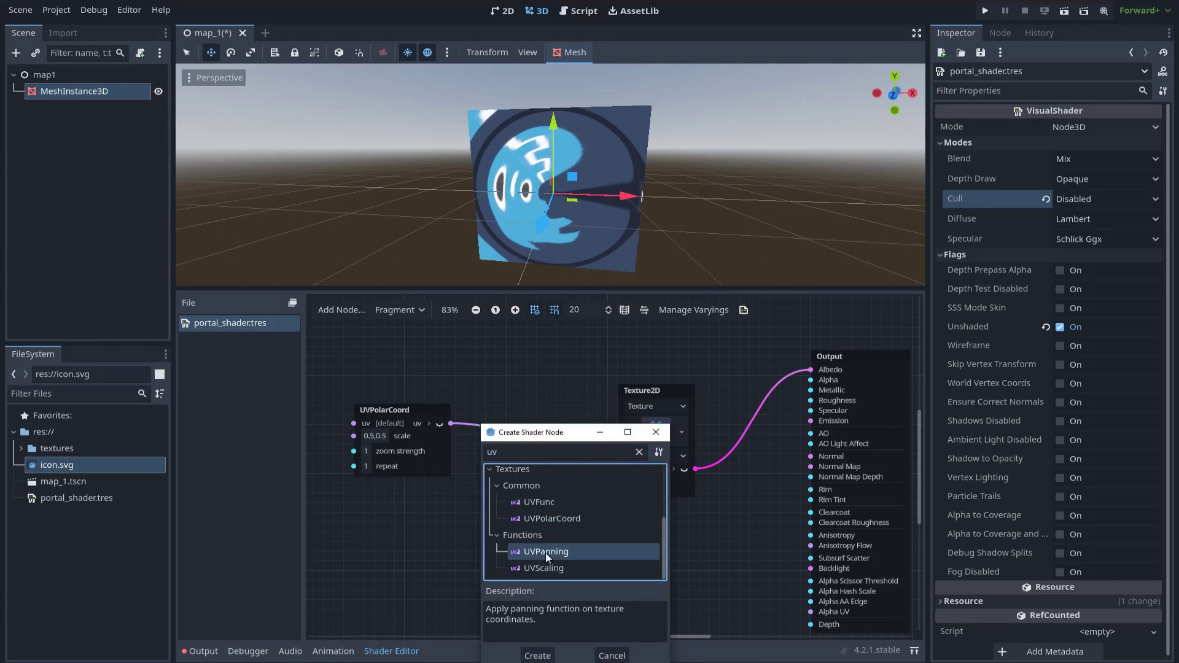
double_click(556, 550)
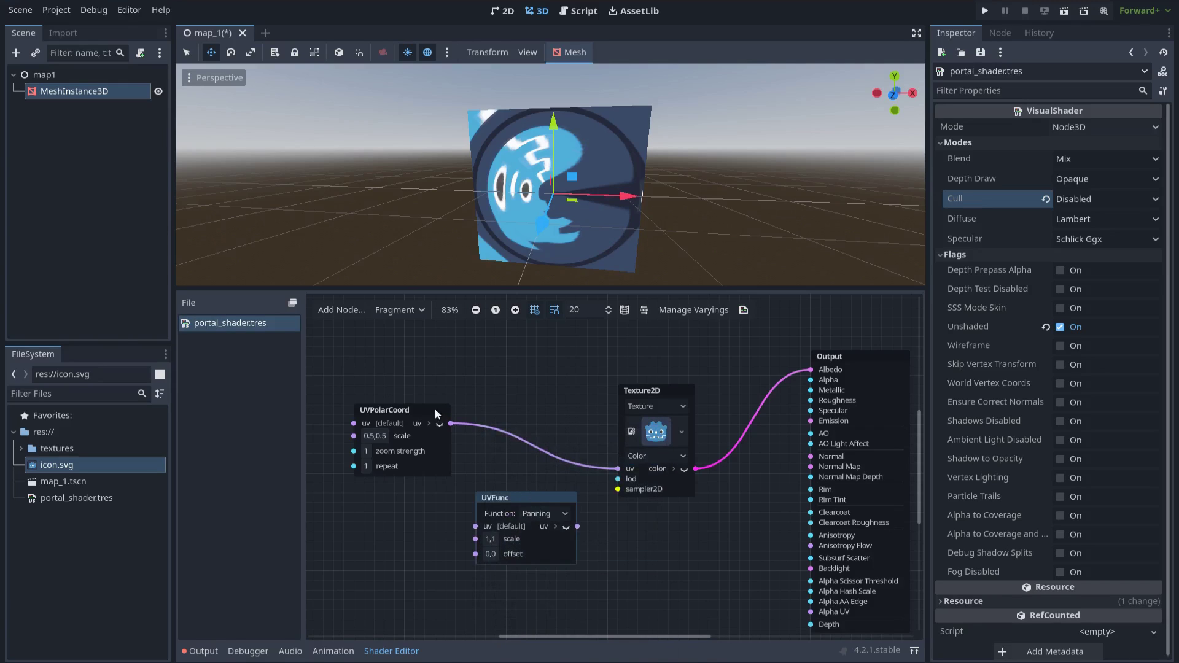
drag(434, 409, 466, 521)
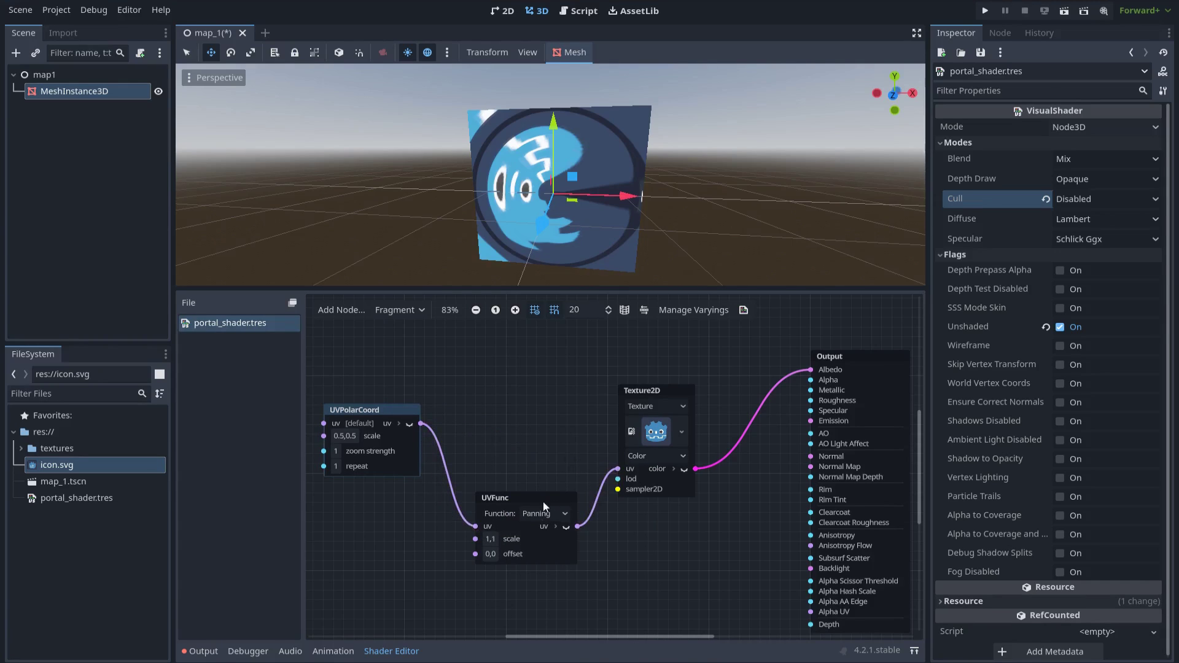
drag(543, 505, 543, 456)
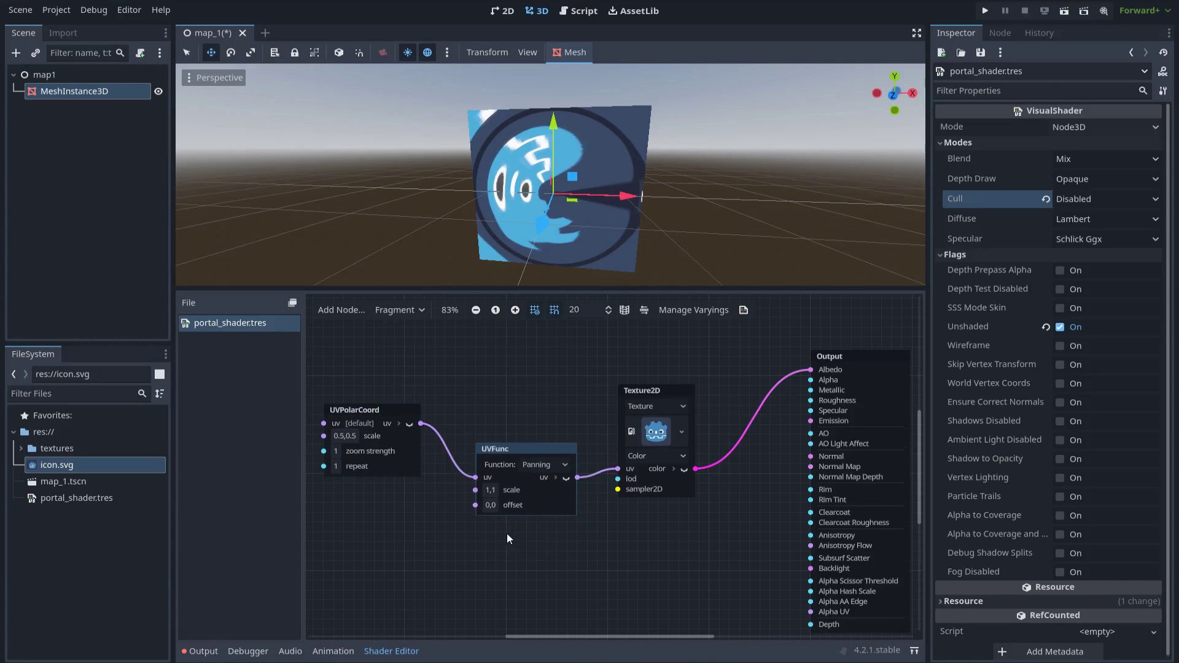
Step: Try other x and y offset values on the panning UVFunc node, and set both back to 0
click(491, 506)
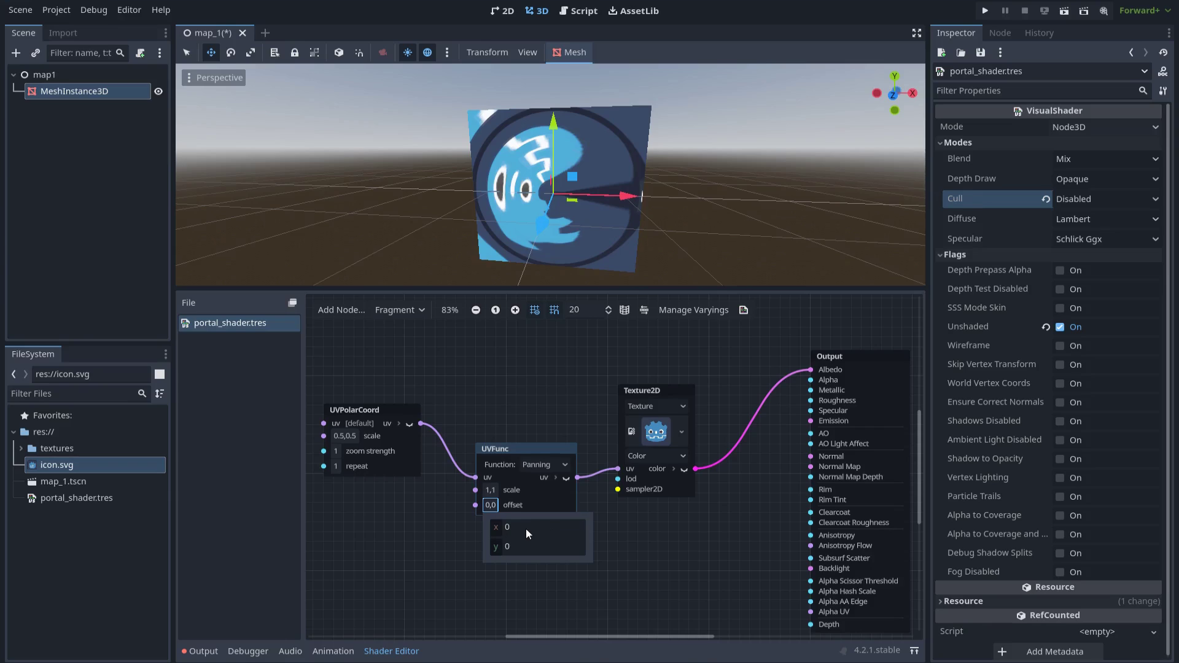
mouse_move(525, 529)
mouse_down()
mouse_move(580, 528)
mouse_move(553, 528)
mouse_move(533, 550)
mouse_move(562, 550)
mouse_move(508, 545)
mouse_move(523, 526)
mouse_move(551, 527)
mouse_move(527, 527)
mouse_move(540, 537)
mouse_up()
text(0)
key(Tab)
text(0)
key(Return)
Step: Add a Time input node below the UVPolarCoord node
middle_drag(454, 570, 546, 533)
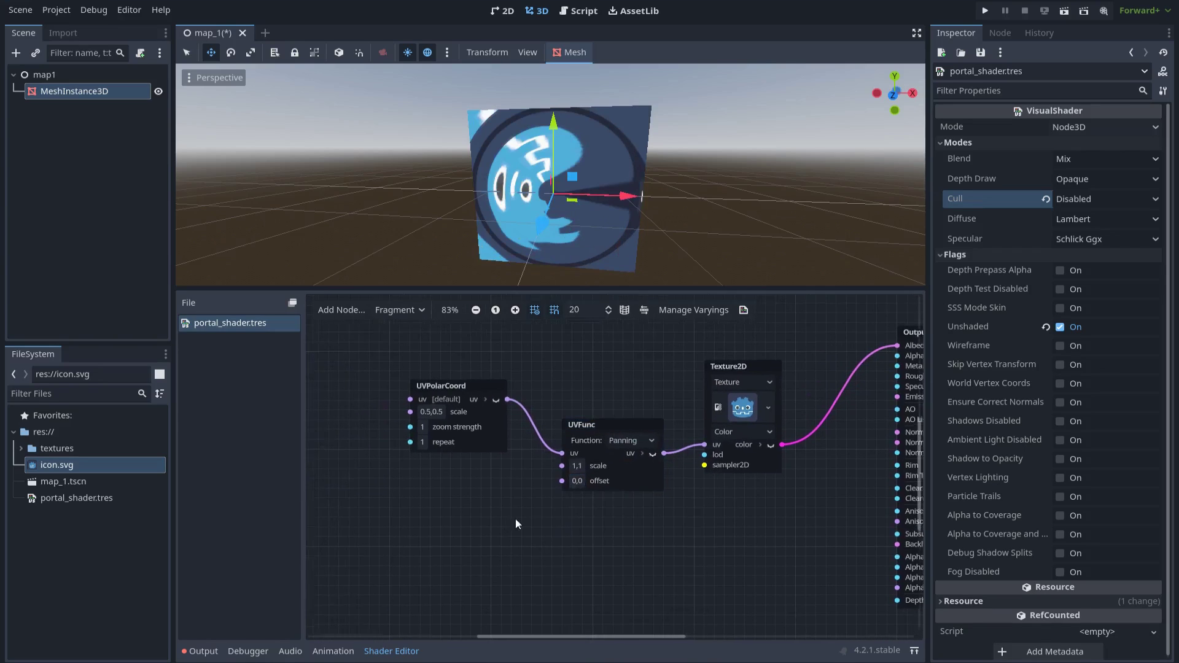
right_click(425, 506)
text(time)
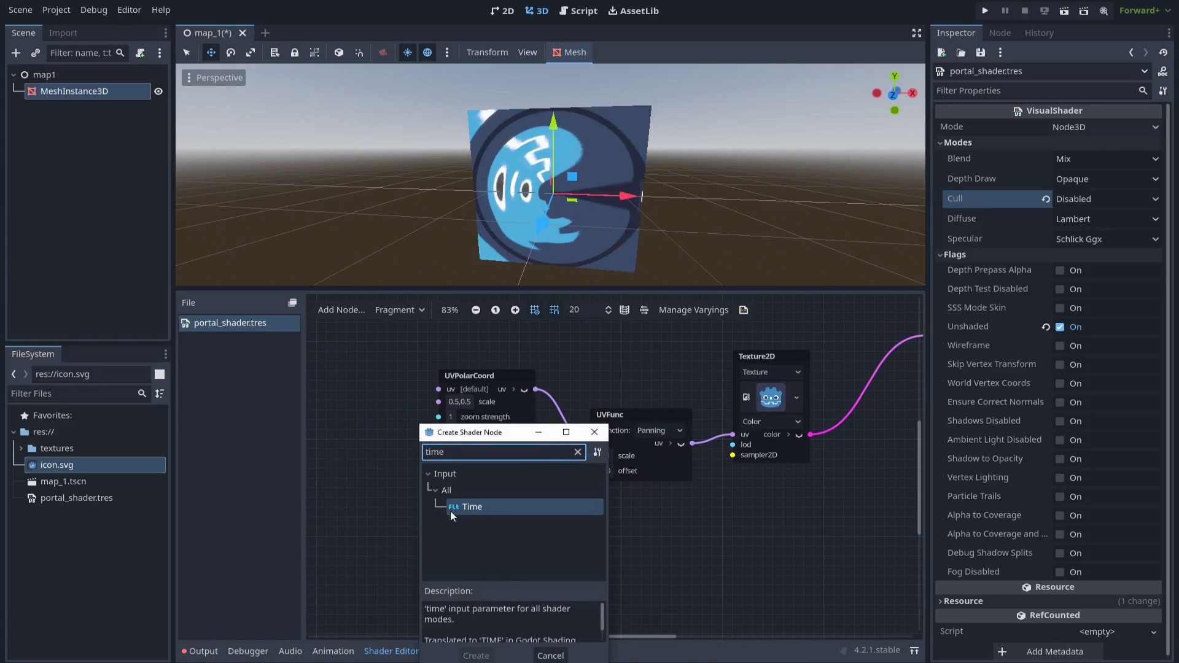
double_click(489, 510)
drag(480, 512, 443, 517)
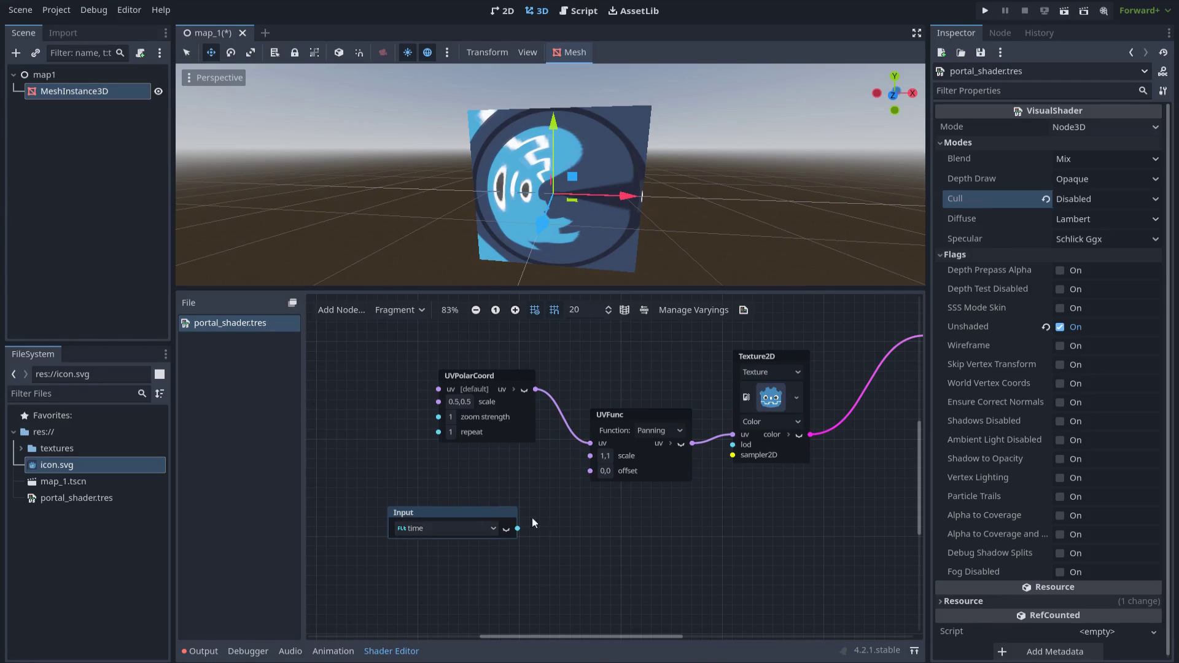
Step: Feed the time output into a new Vector2 Multiply node and connect its result to the UVFunc node's offset
drag(440, 507, 512, 441)
text(mul)
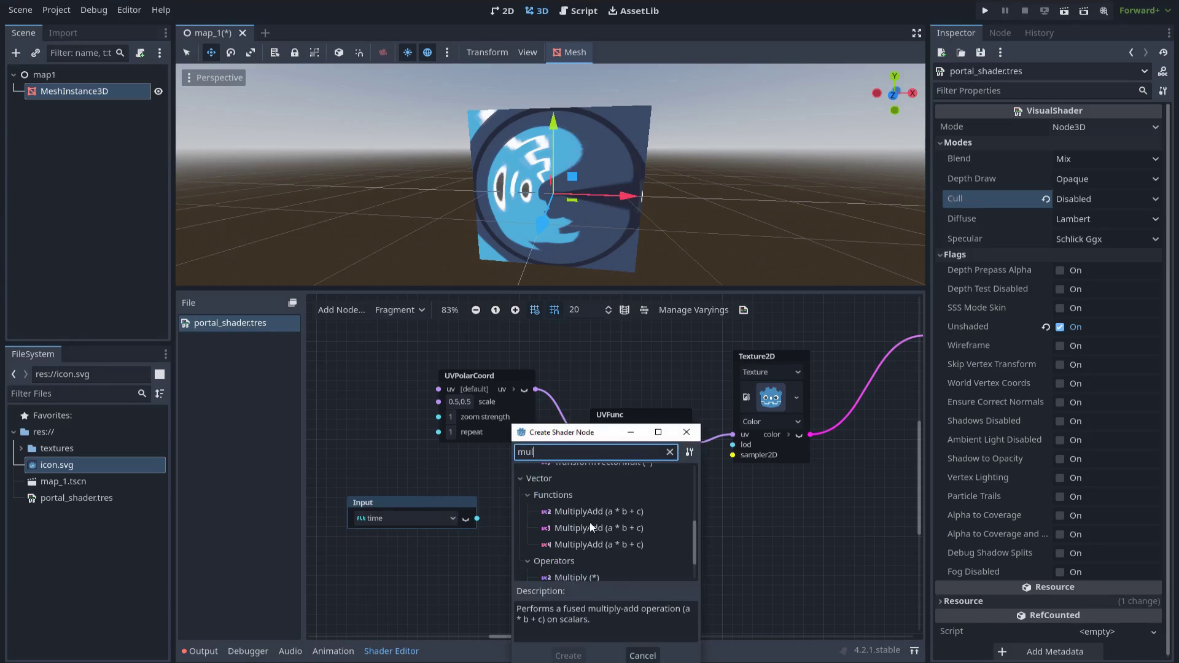
scroll(585, 542, down, 1)
click(570, 550)
double_click(572, 550)
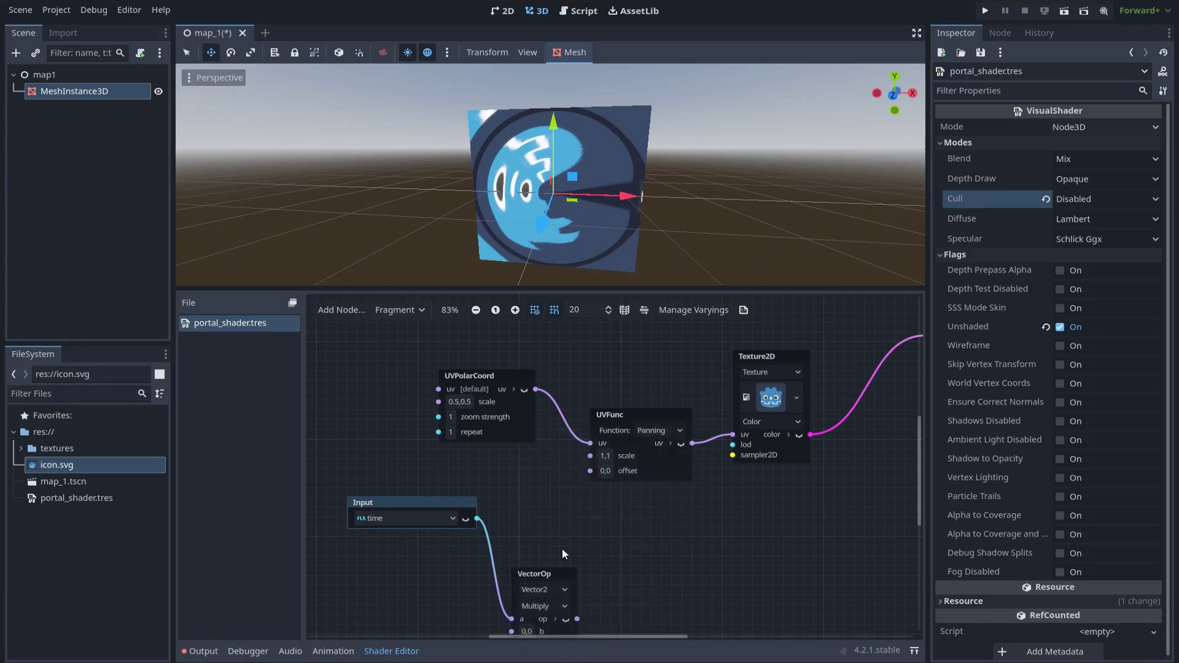
scroll(541, 528, down, 1)
drag(536, 549, 534, 526)
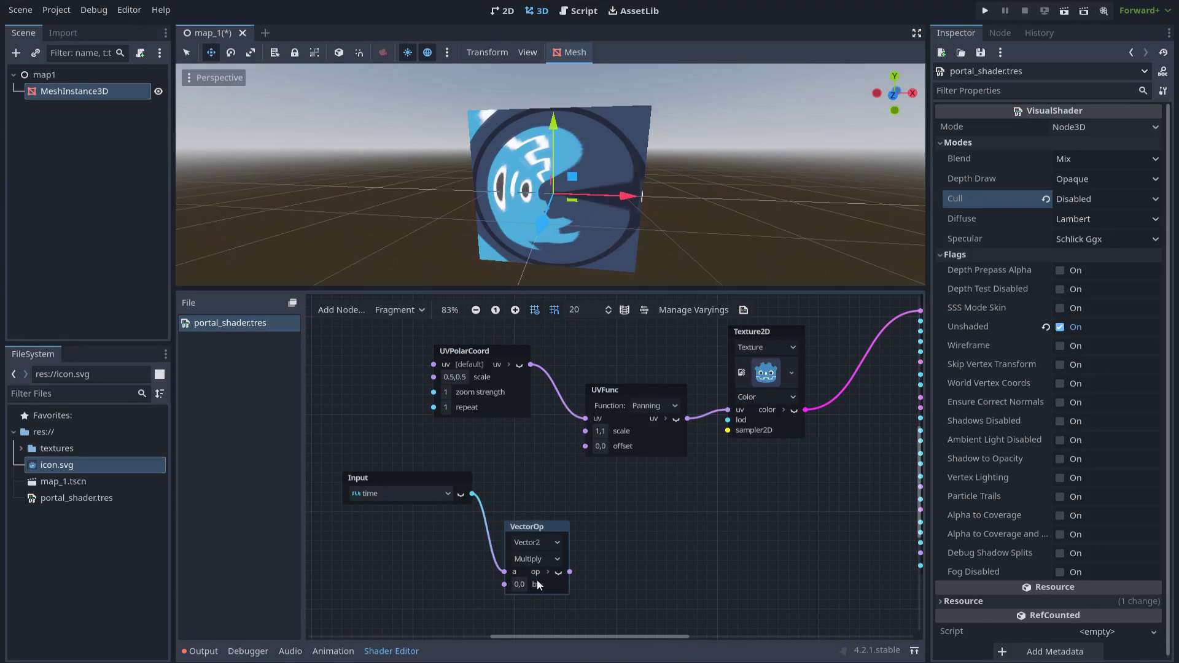
drag(580, 448, 581, 448)
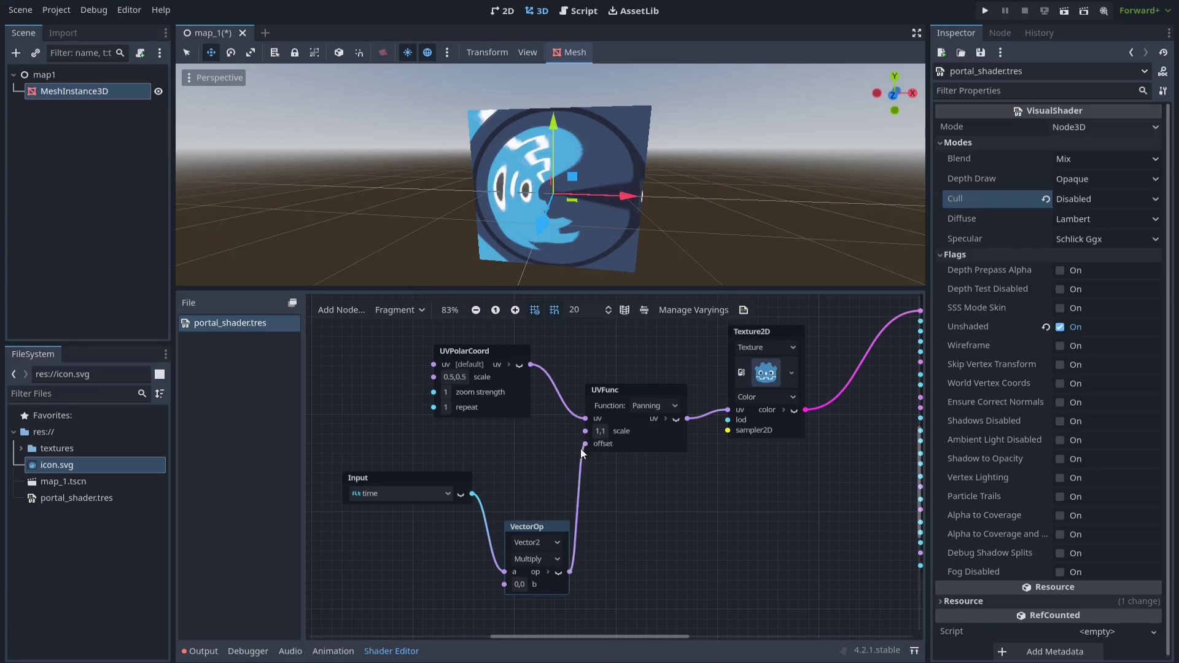
Step: Set the Multiply node's b vector to x -0.3 and y 0.3
click(520, 584)
click(613, 559)
scroll(576, 555, down, 2)
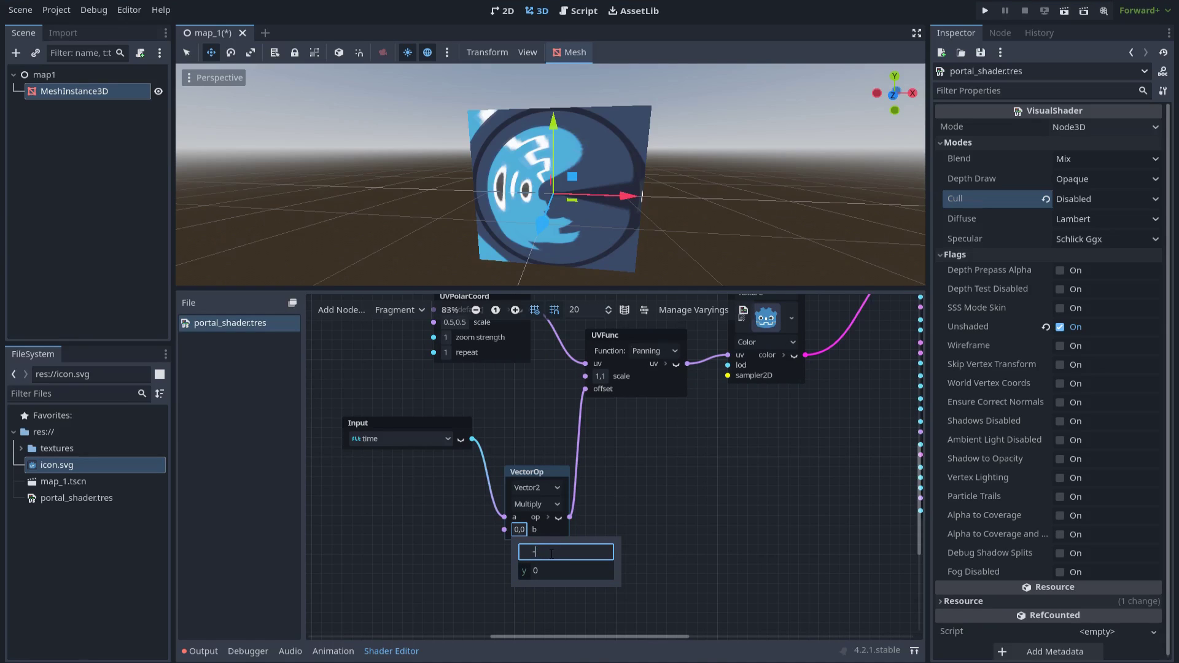
click(554, 573)
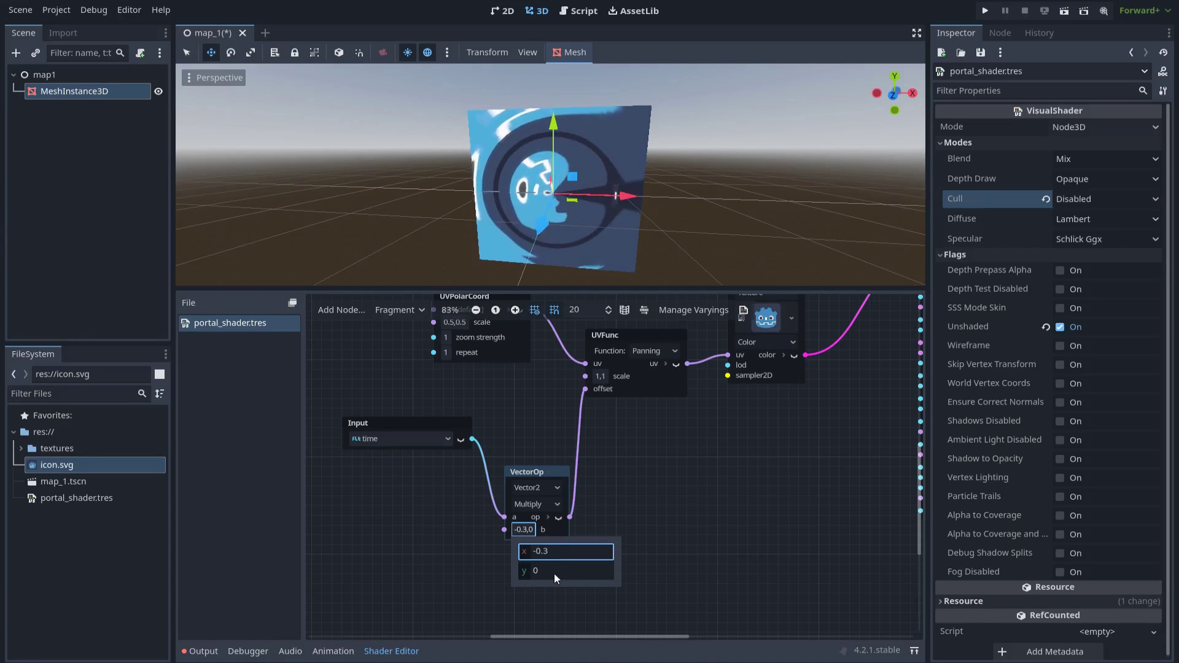
text(.3)
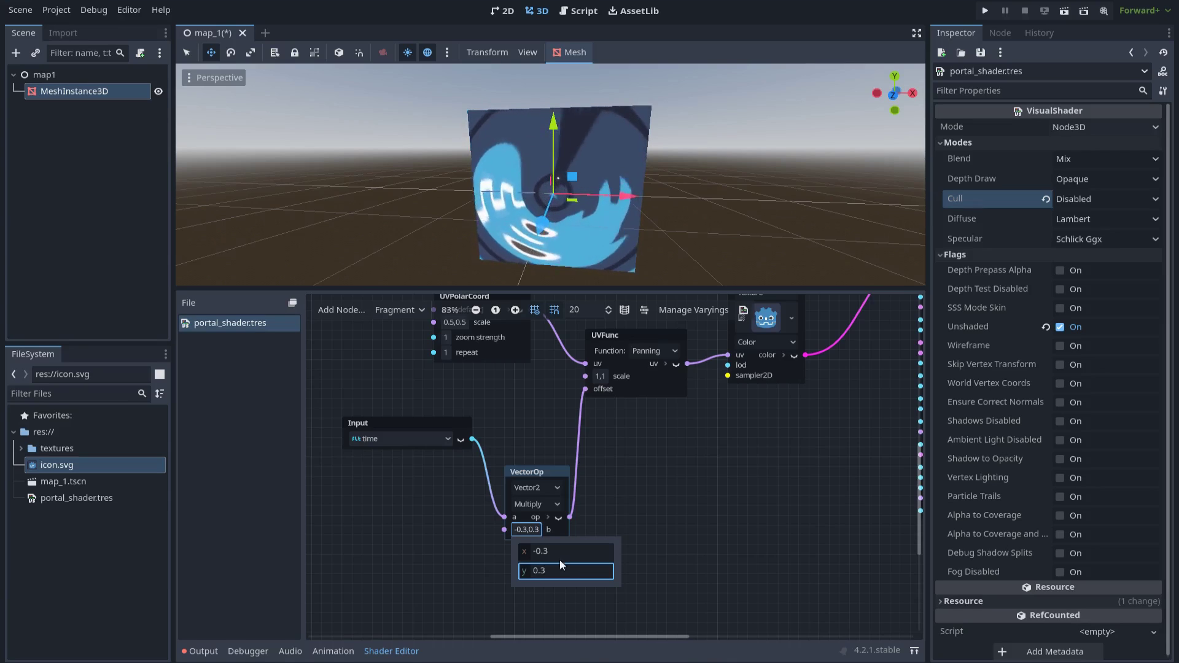
click(633, 445)
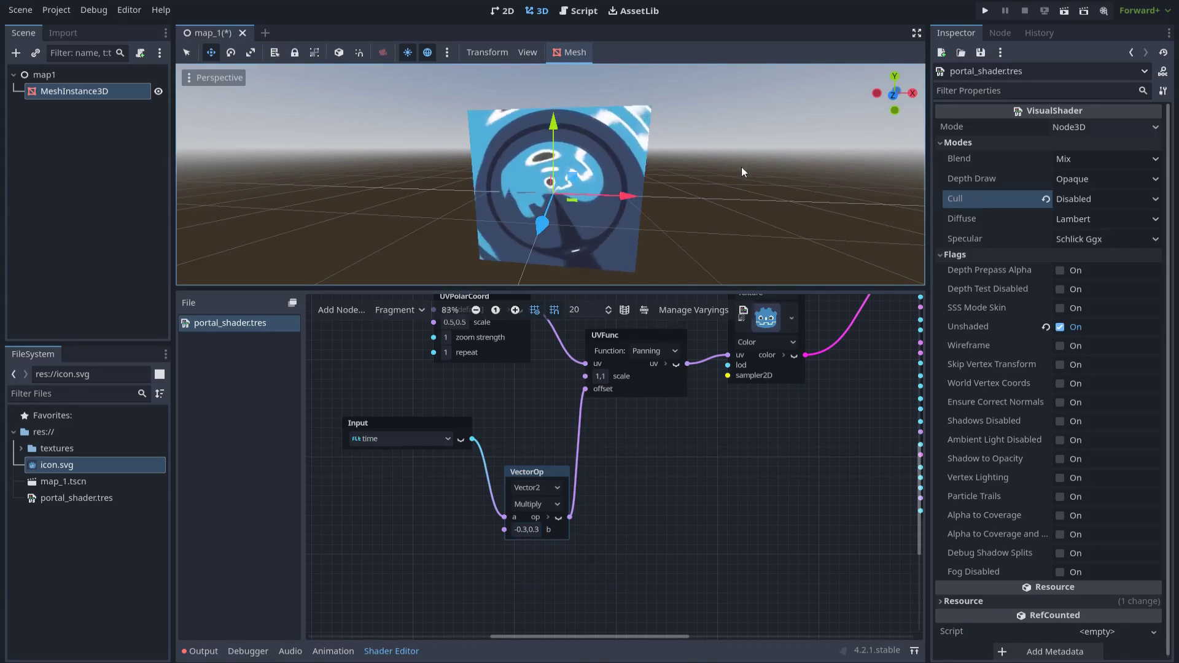
Step: Enlarge the 3D viewport above the shader graph and check the panning texture on the quad
drag(680, 286, 675, 371)
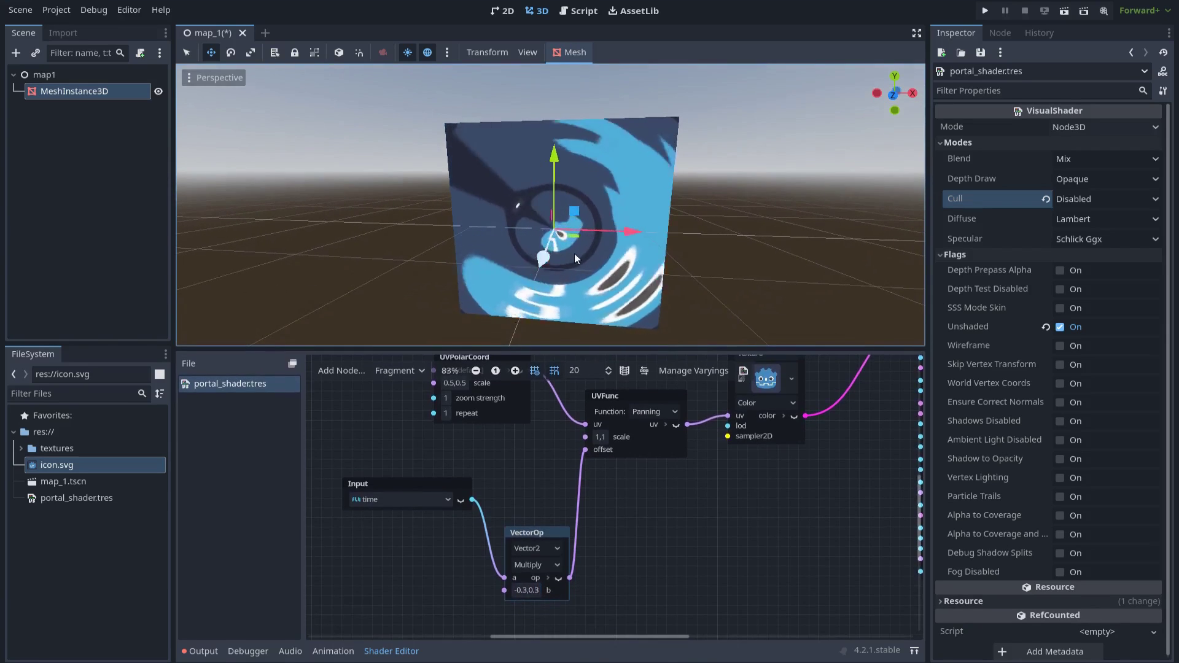
scroll(722, 445, down, 2)
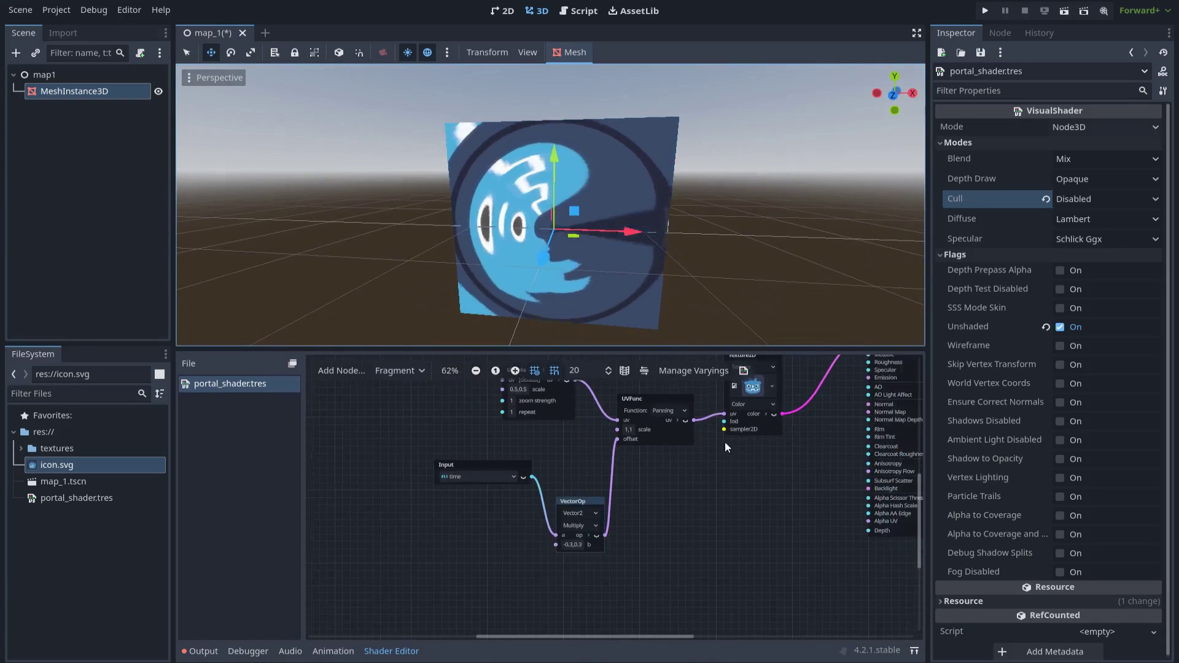
middle_drag(722, 444, 617, 495)
scroll(677, 267, down, 4)
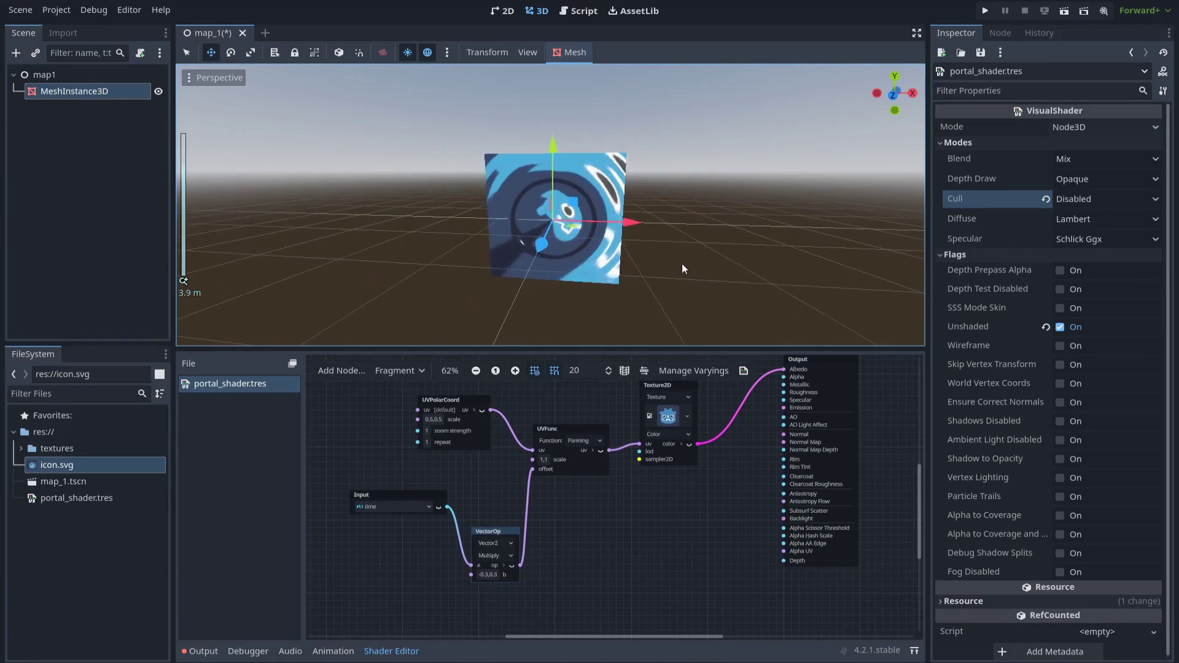
scroll(651, 266, up, 2)
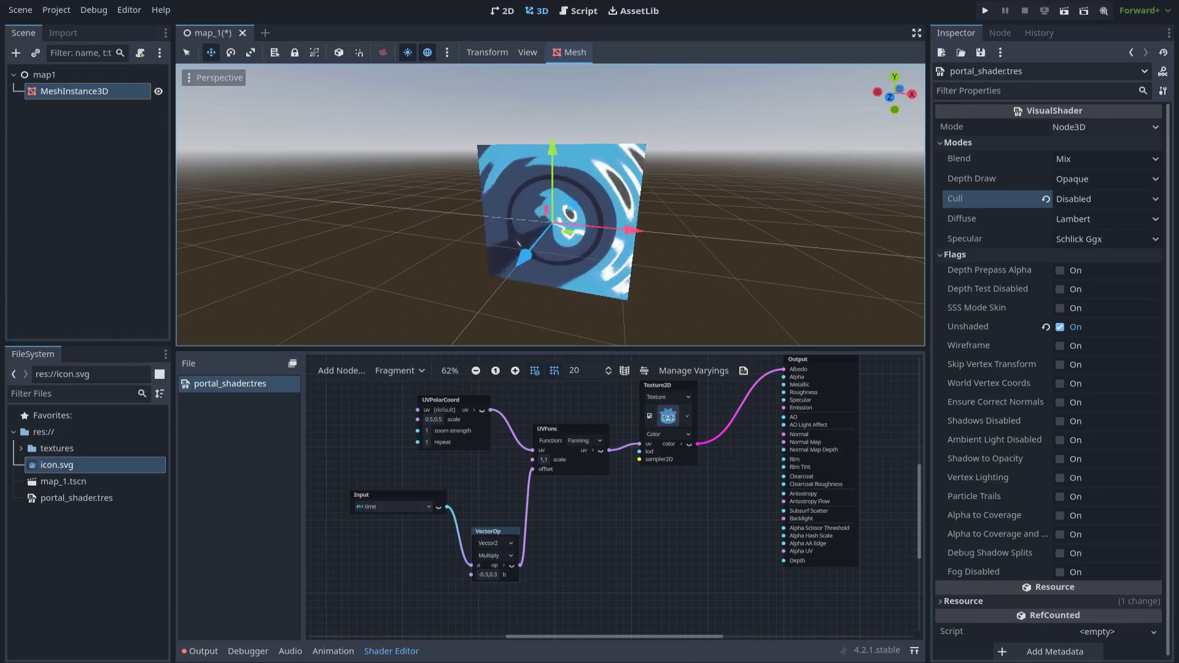
Step: Switch to File Explorer to review the images in the Textures folder, and return to Godot
mouse_move(202, 655)
click(138, 617)
click(522, 393)
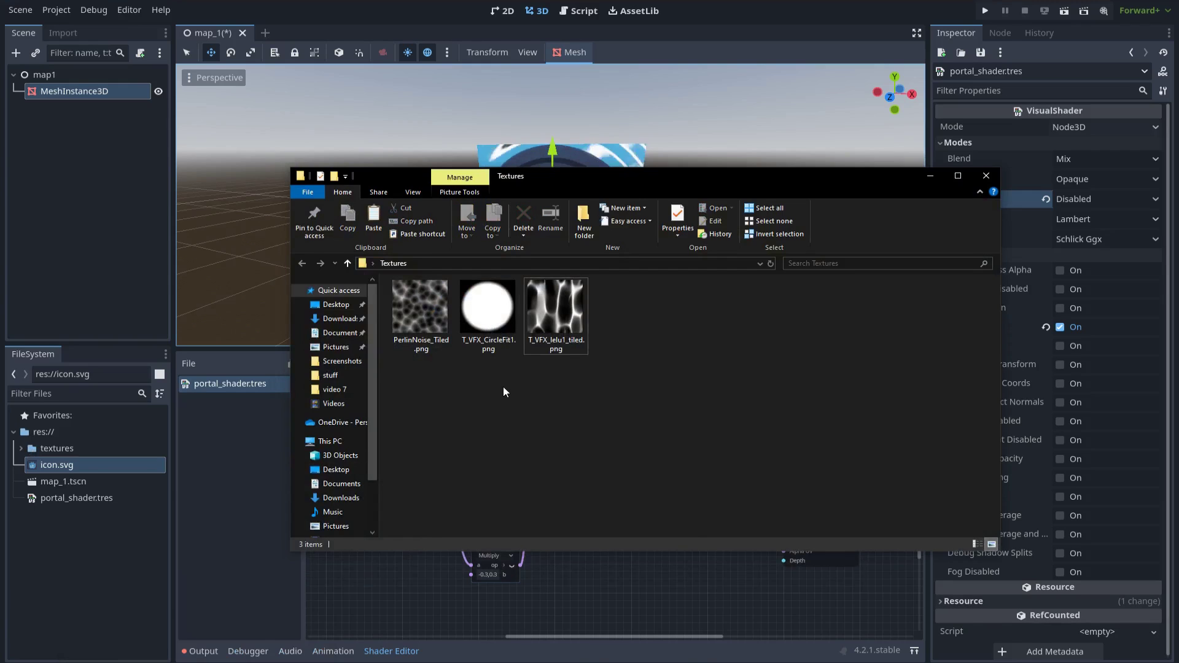
click(931, 176)
Step: Add T_VFX_CircleFit1.png from the textures folder to the shader graph as a Texture2D node and set its type to Color
click(24, 449)
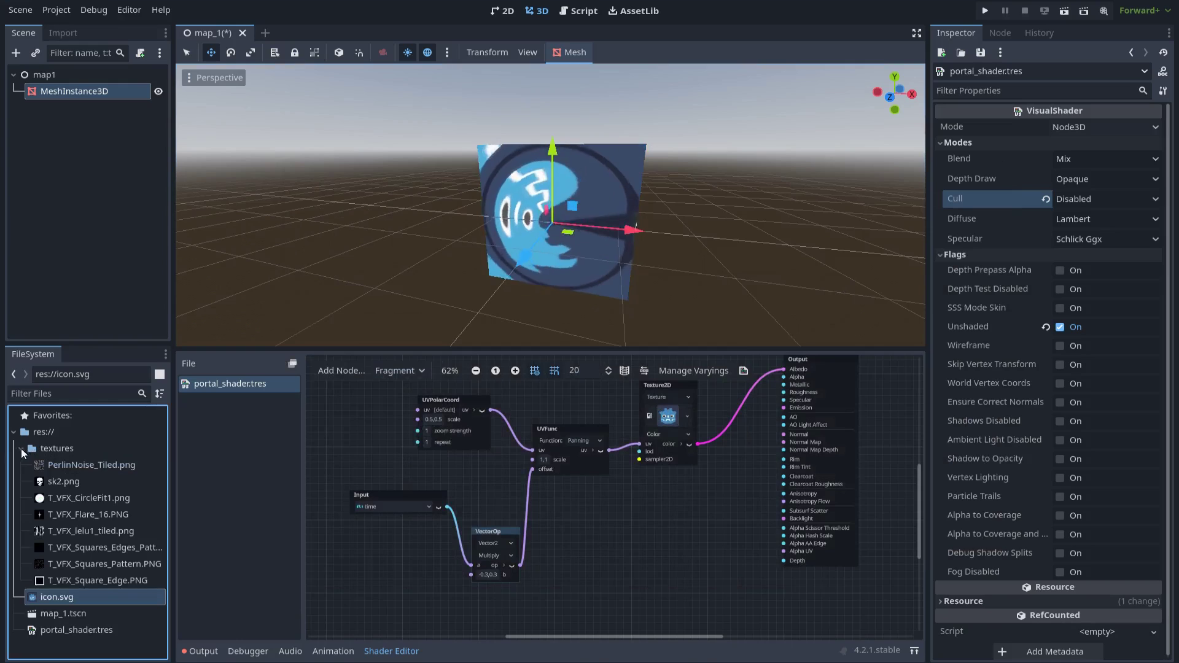
drag(60, 501, 608, 557)
middle_drag(613, 509, 479, 431)
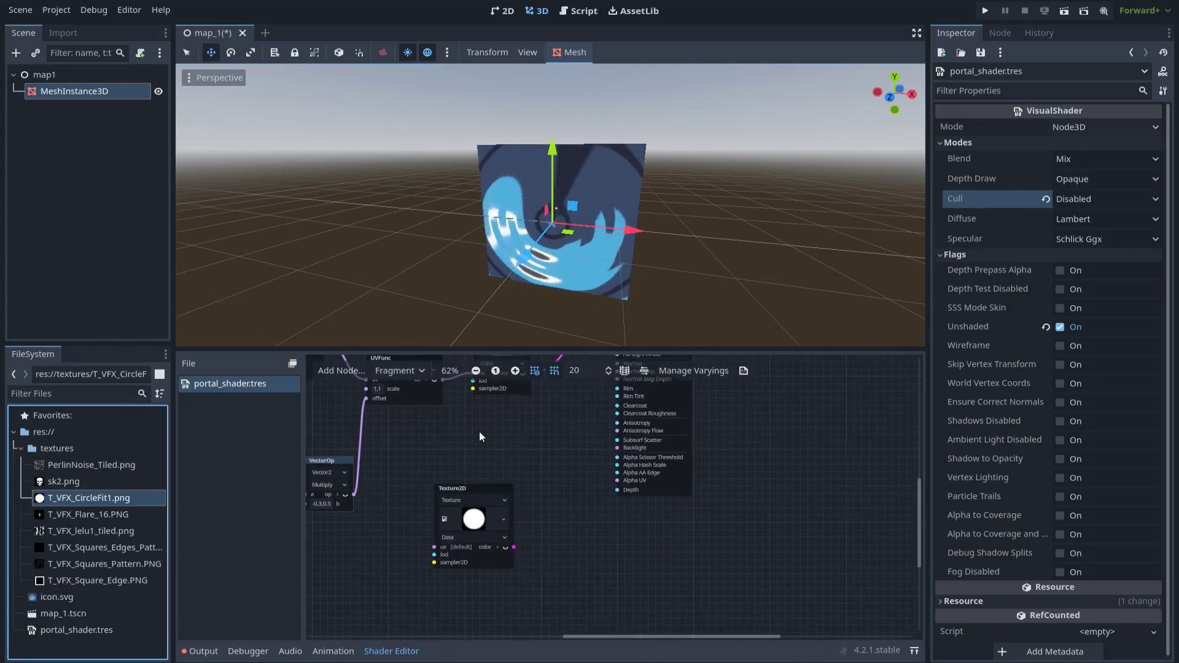
scroll(448, 561, up, 1)
click(450, 560)
click(467, 588)
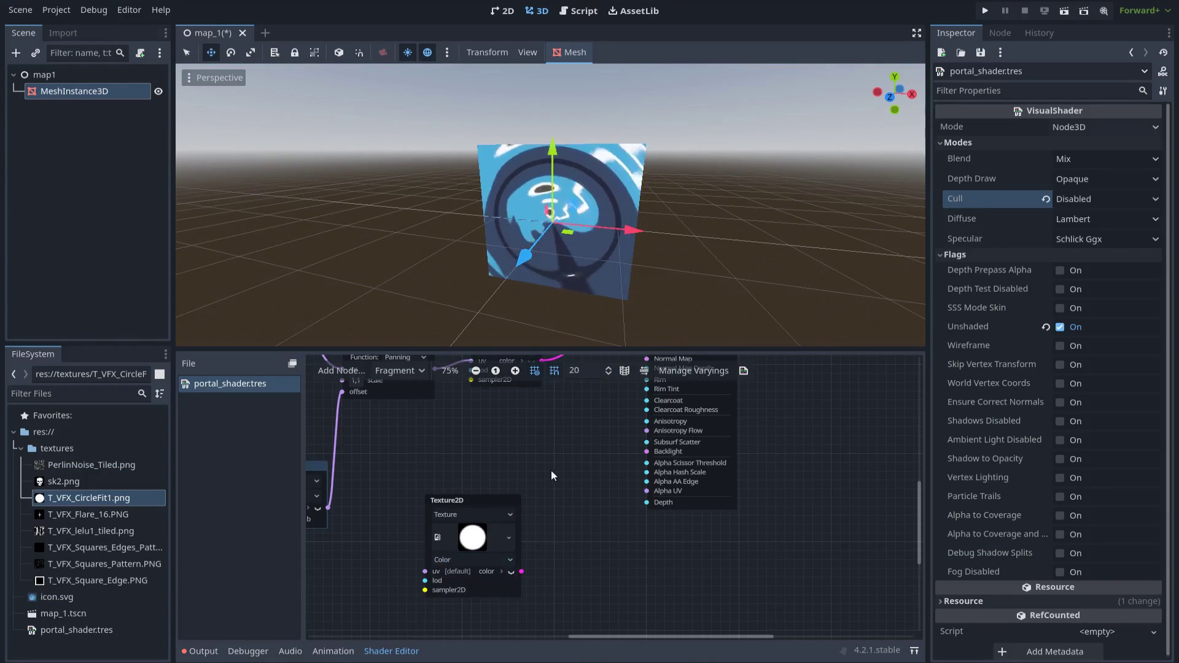
Step: Expand the circle texture node's color output into channels and connect its red channel to the Output node's Alpha
middle_drag(551, 469, 489, 530)
scroll(507, 492, down, 1)
click(465, 577)
scroll(507, 503, down, 1)
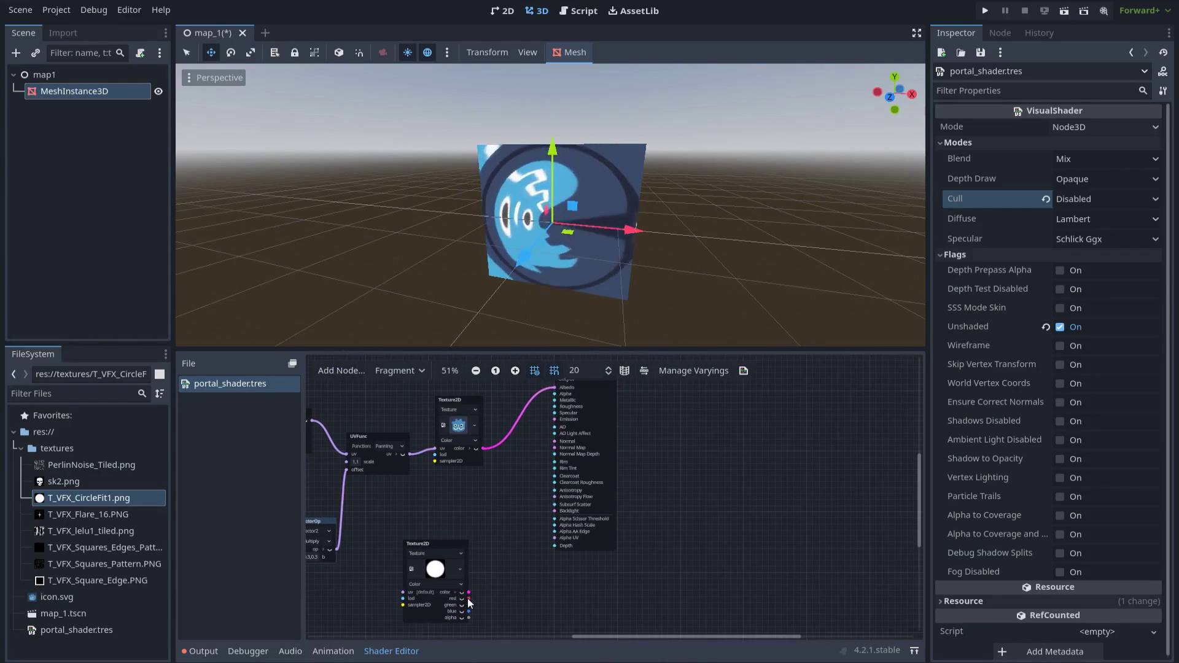
drag(525, 490, 553, 391)
scroll(660, 269, up, 3)
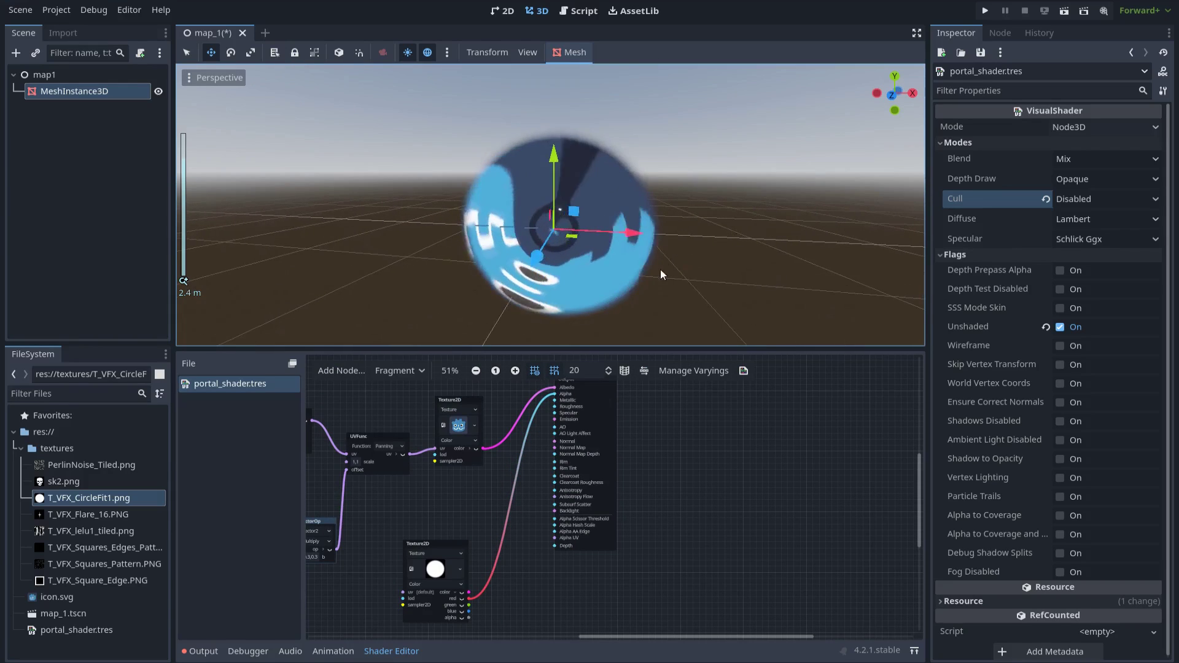
Step: Delete the Texture2D node holding the Godot icon between the UVFunc and Output nodes
middle_drag(677, 427, 749, 432)
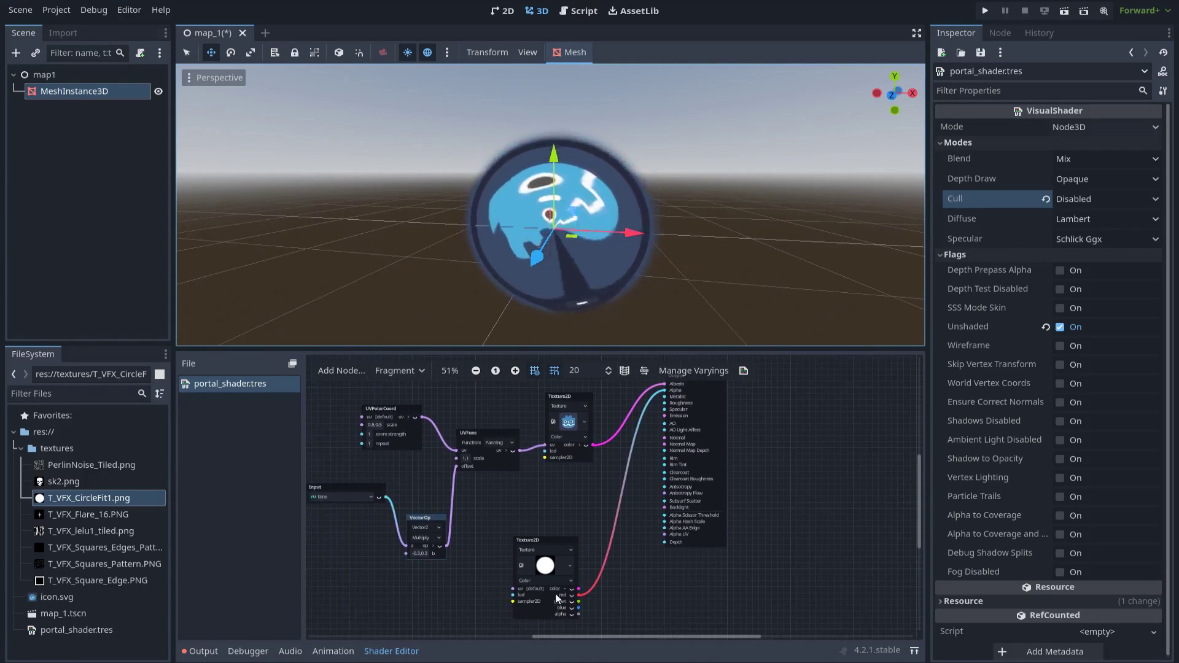
scroll(540, 574, up, 1)
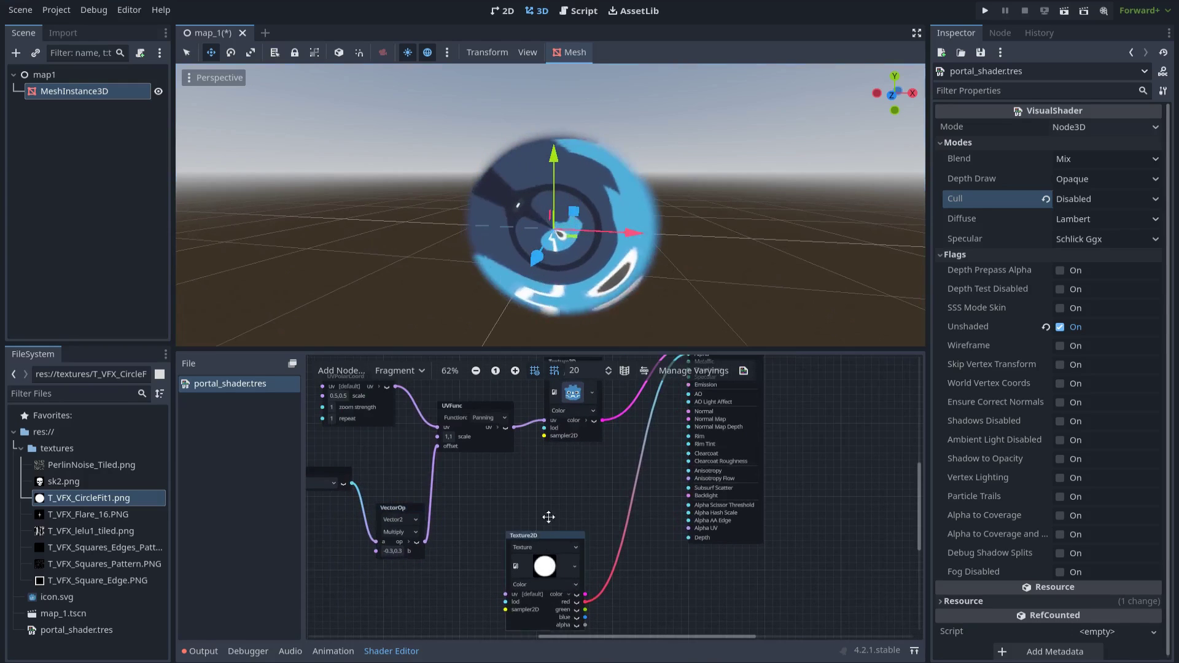
scroll(566, 502, down, 1)
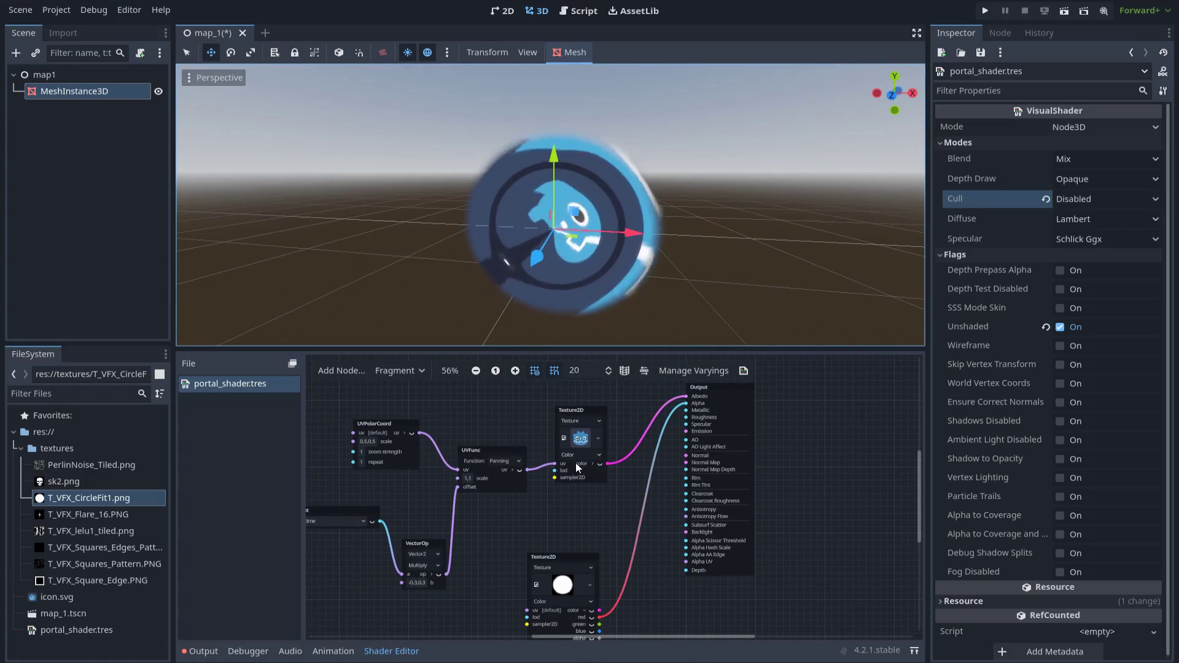
scroll(583, 457, up, 2)
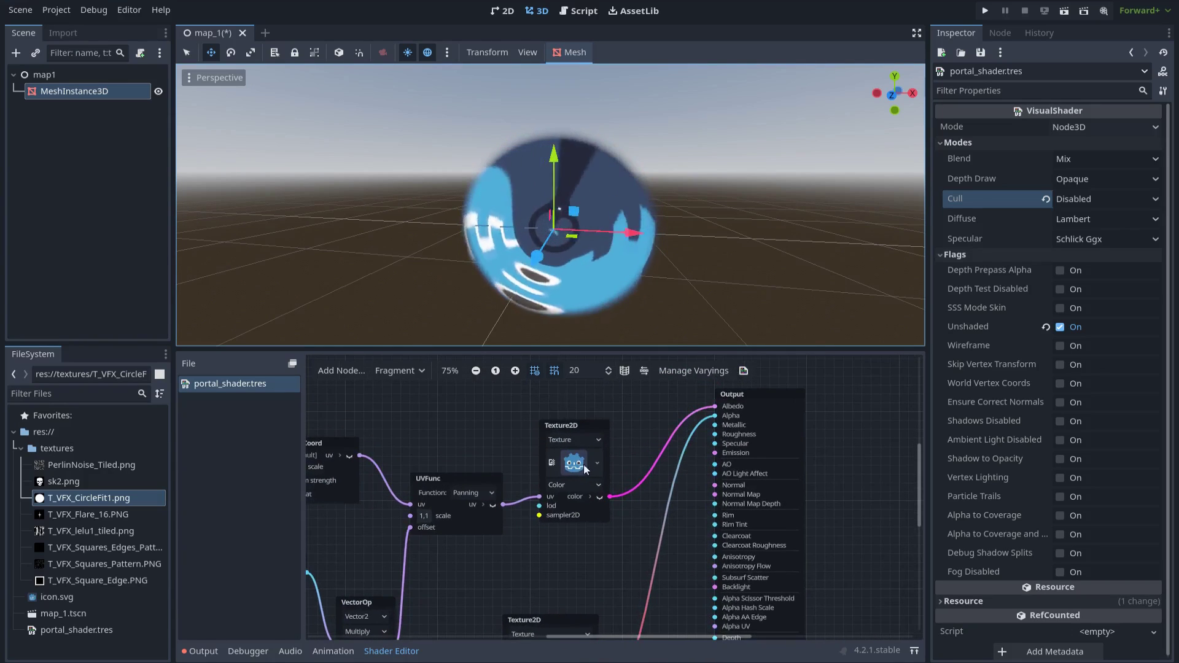
drag(573, 431, 579, 530)
key(Delete)
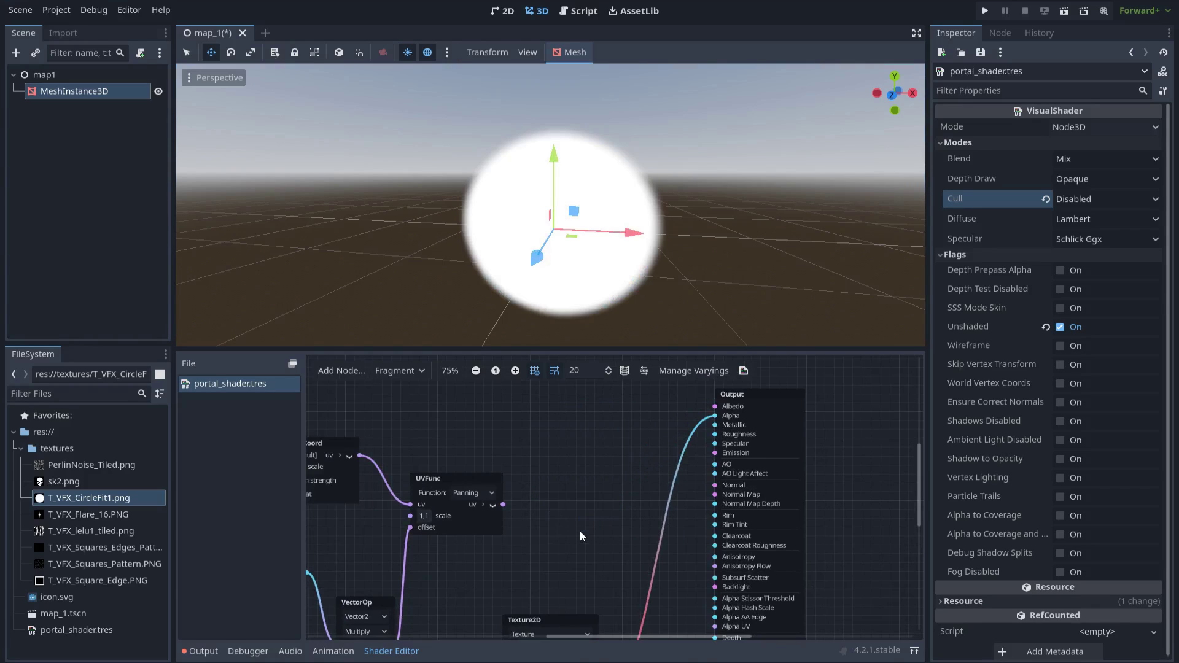
Step: Add T_VFX_lelu1_tiled.png as a Texture2D node, feed its uv from the UVFunc node, and connect its red channel to Albedo
click(55, 532)
mouse_move(583, 424)
mouse_down()
mouse_move(567, 420)
mouse_move(588, 413)
mouse_up()
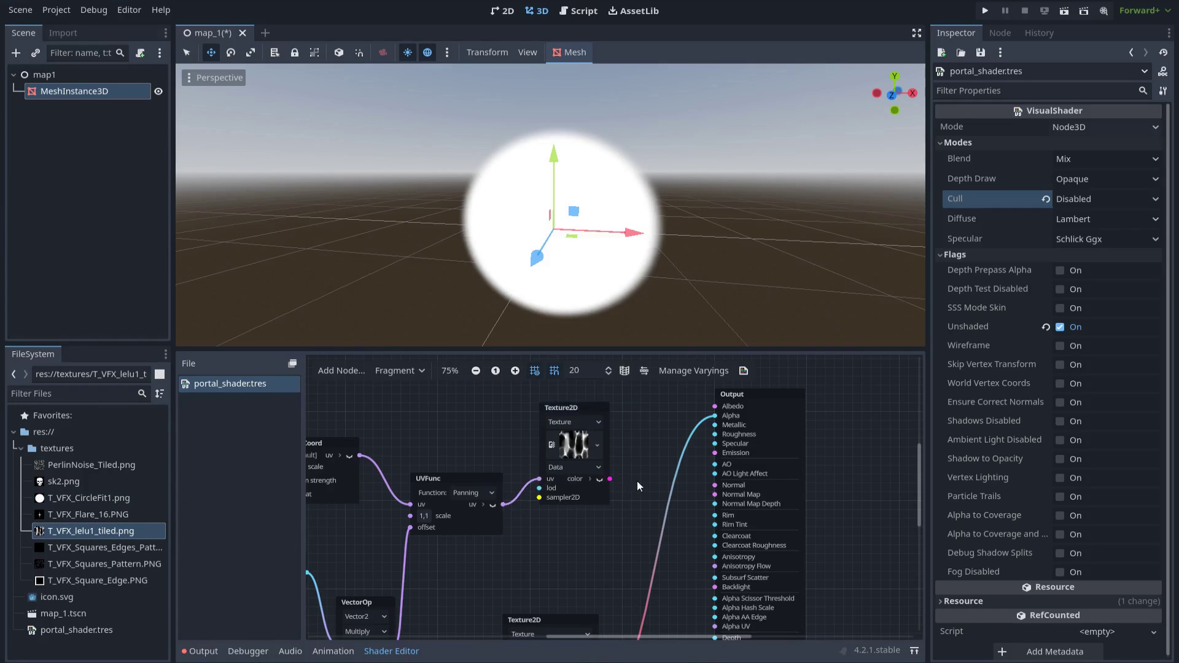
middle_drag(632, 477, 585, 505)
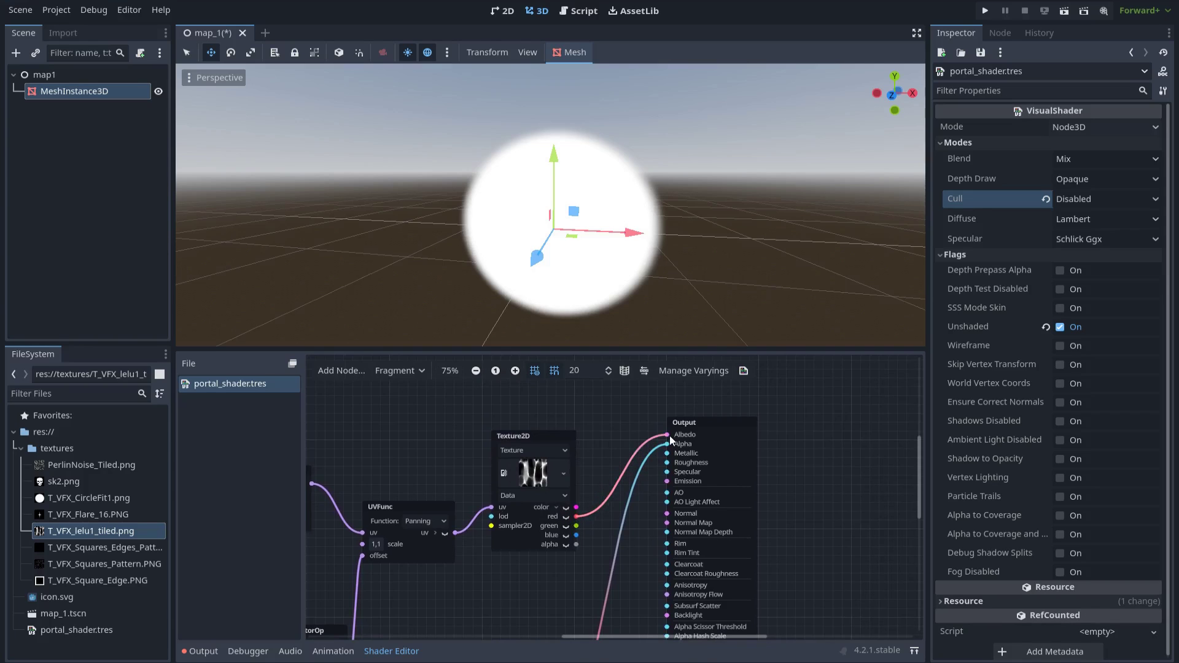
scroll(674, 291, down, 3)
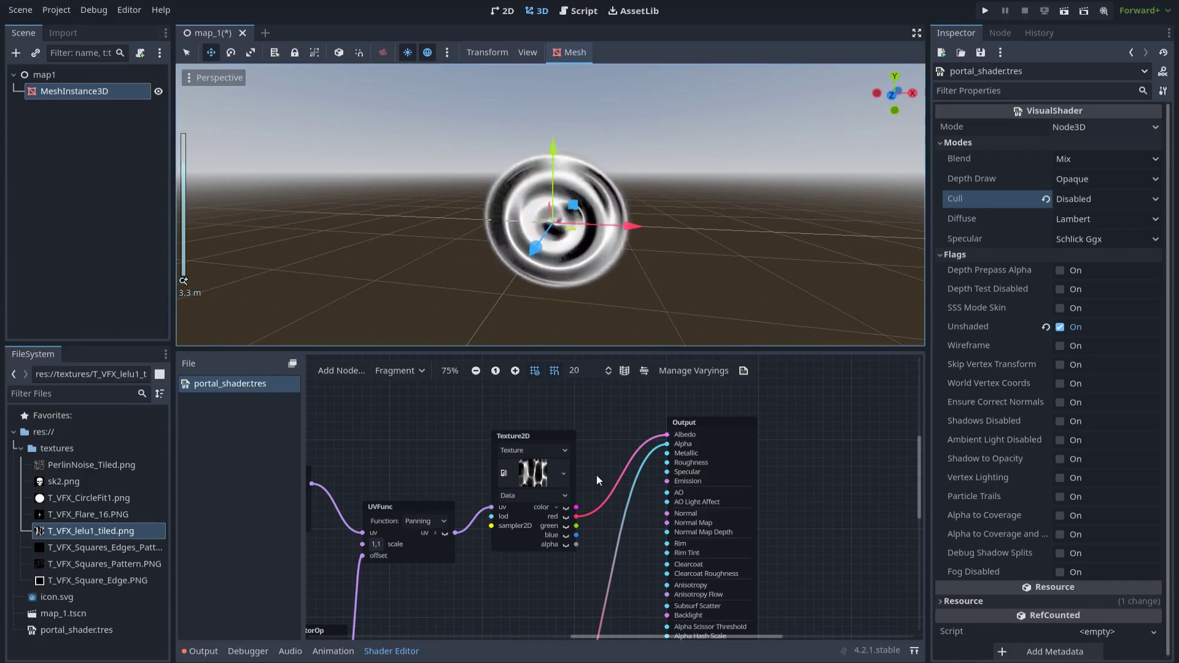
Step: Set the T_VFX_lelu1_tiled texture node's type to Color and check the swirling pattern on the quad
scroll(580, 496, up, 1)
click(538, 497)
click(509, 532)
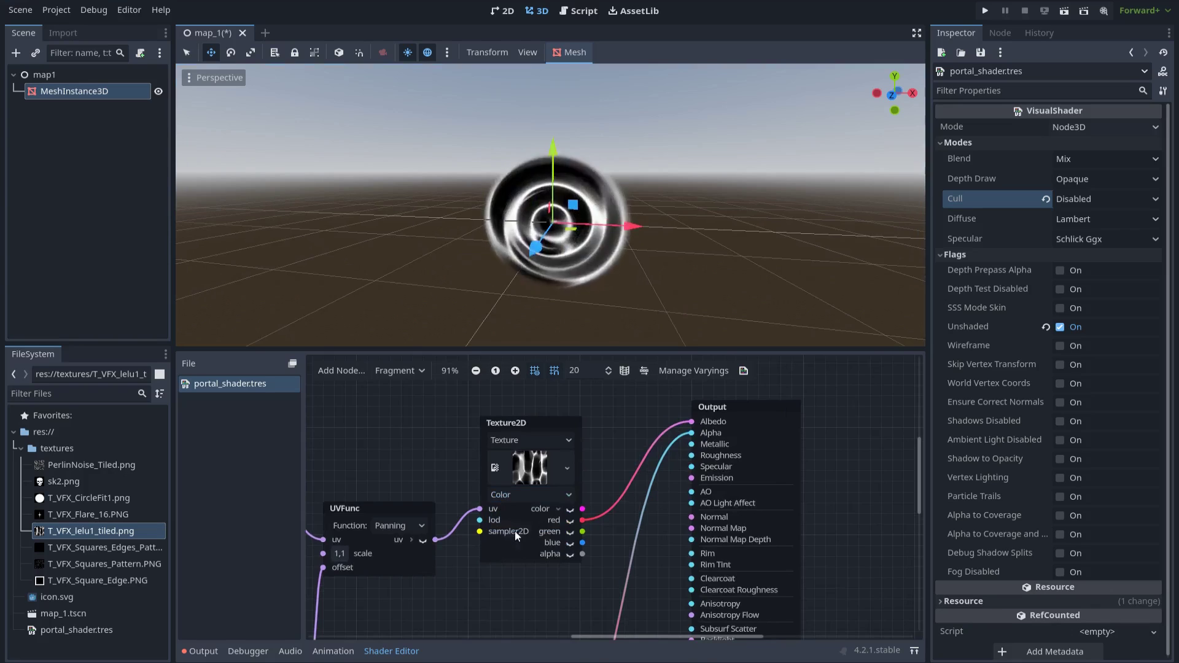
scroll(695, 255, down, 3)
scroll(641, 285, up, 3)
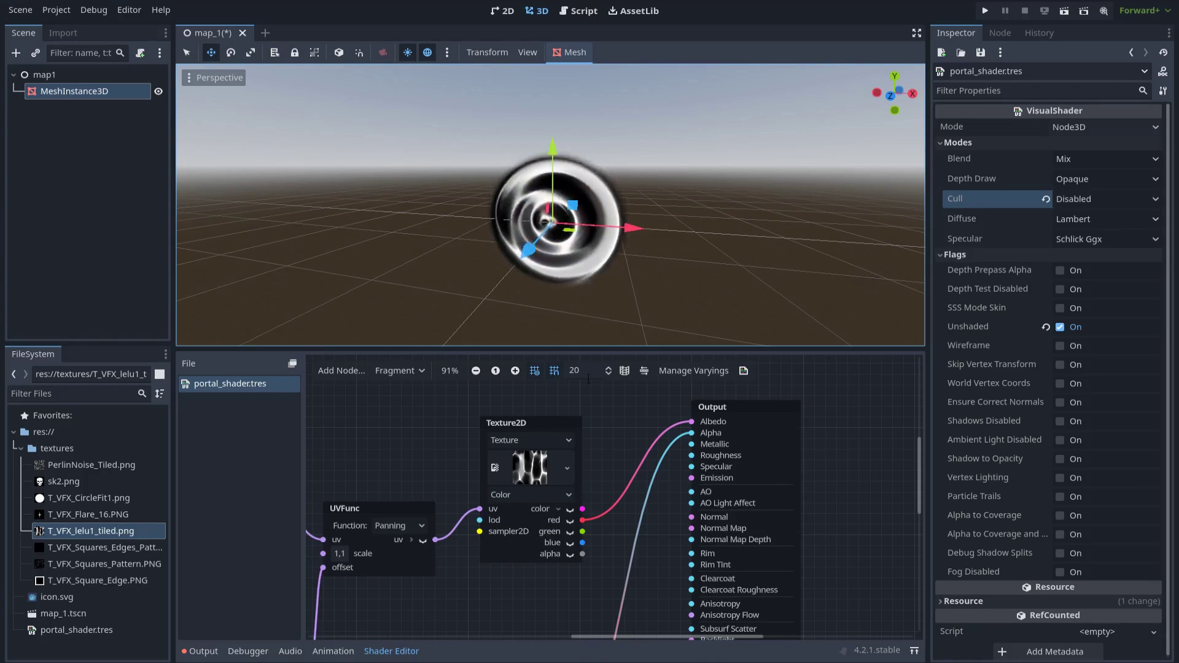
scroll(589, 433, down, 3)
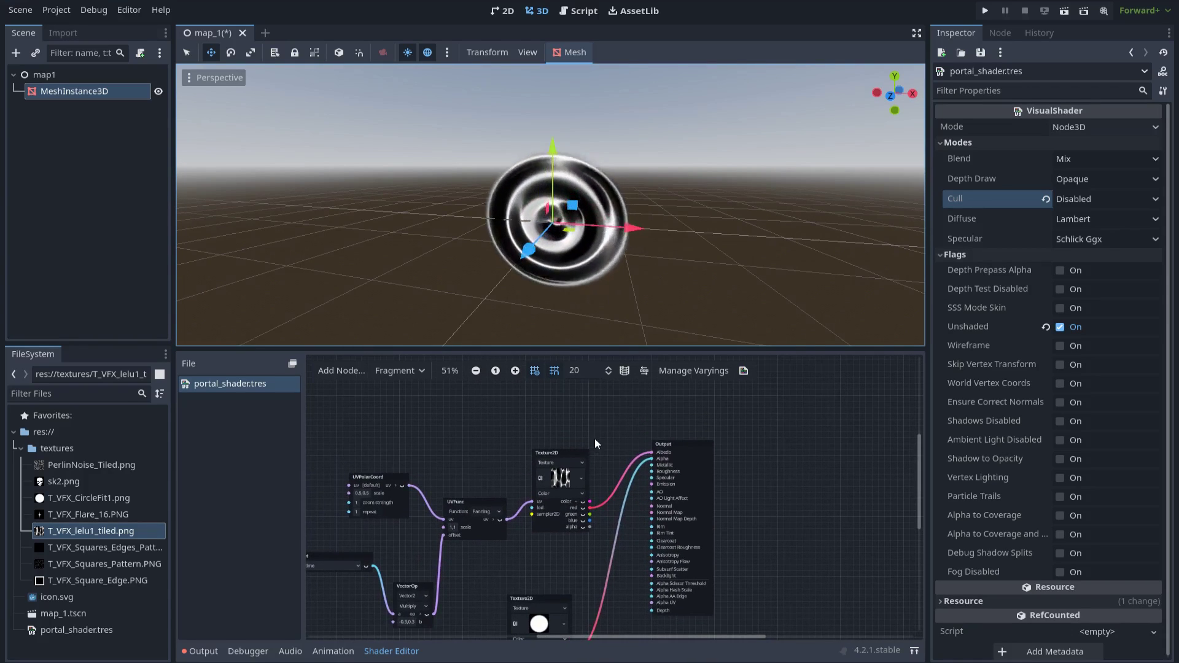
Step: Enlarge the shader graph area and add a ColorParameter node above the T_VFX_lelu1_tiled texture node
scroll(596, 437, up, 1)
drag(586, 350, 580, 249)
right_click(564, 309)
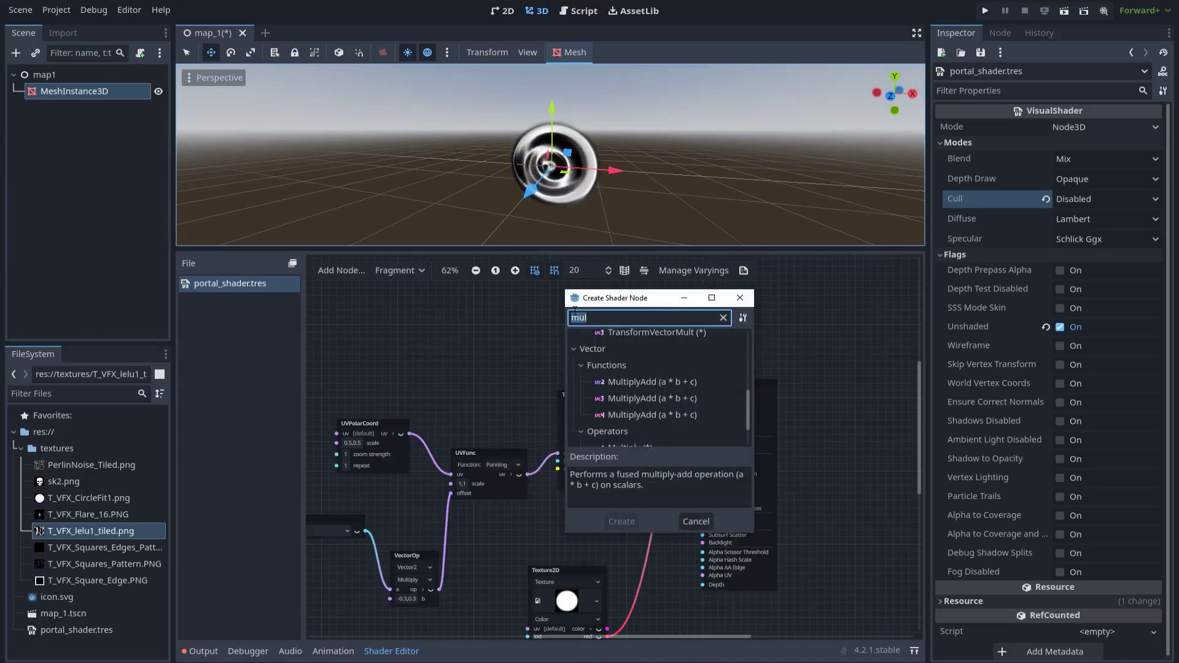
text(color)
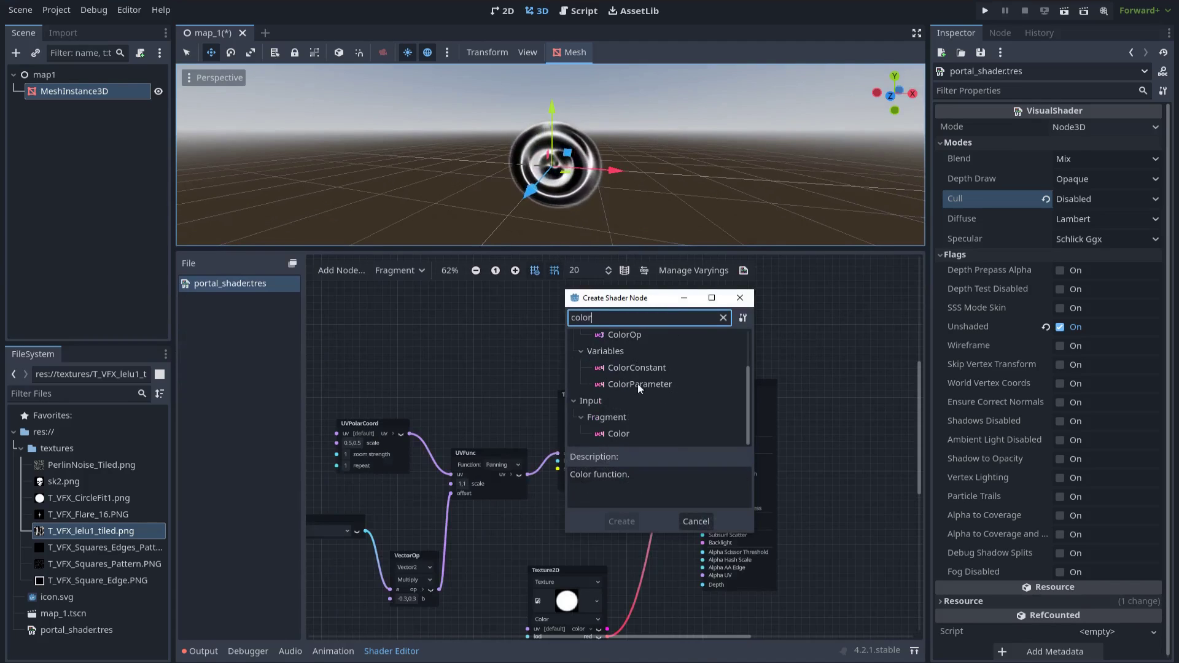
double_click(643, 383)
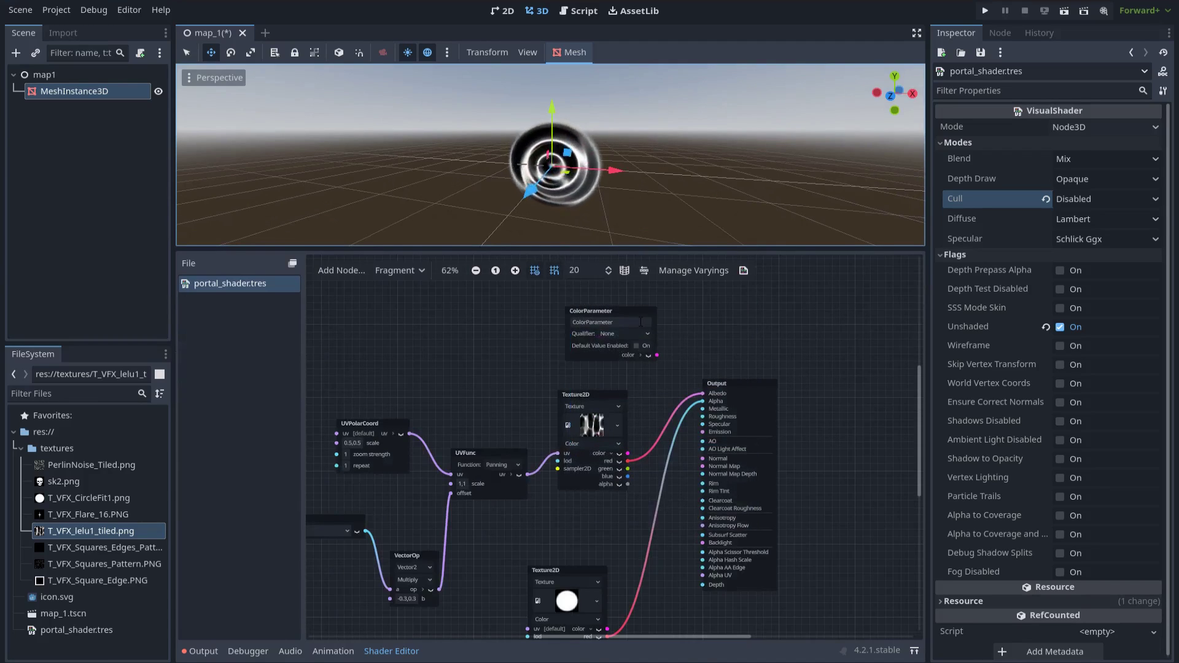
Step: Rename the ColorParameter node as Portal_Color
scroll(635, 322, up, 1)
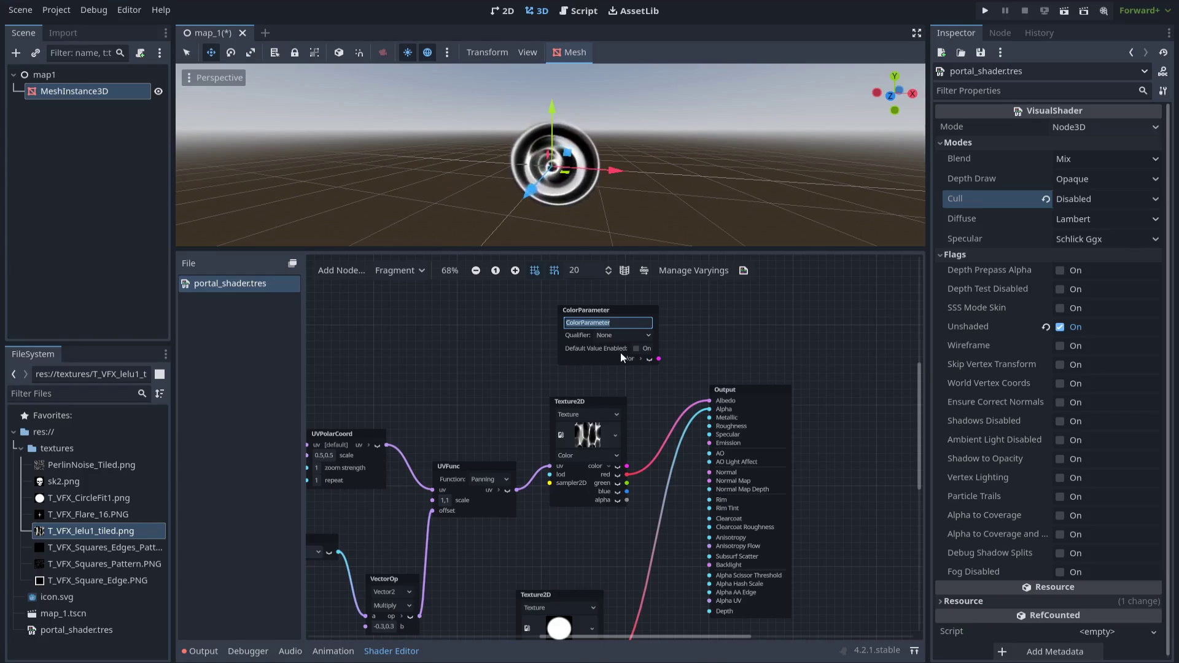
text(Portal Colo)
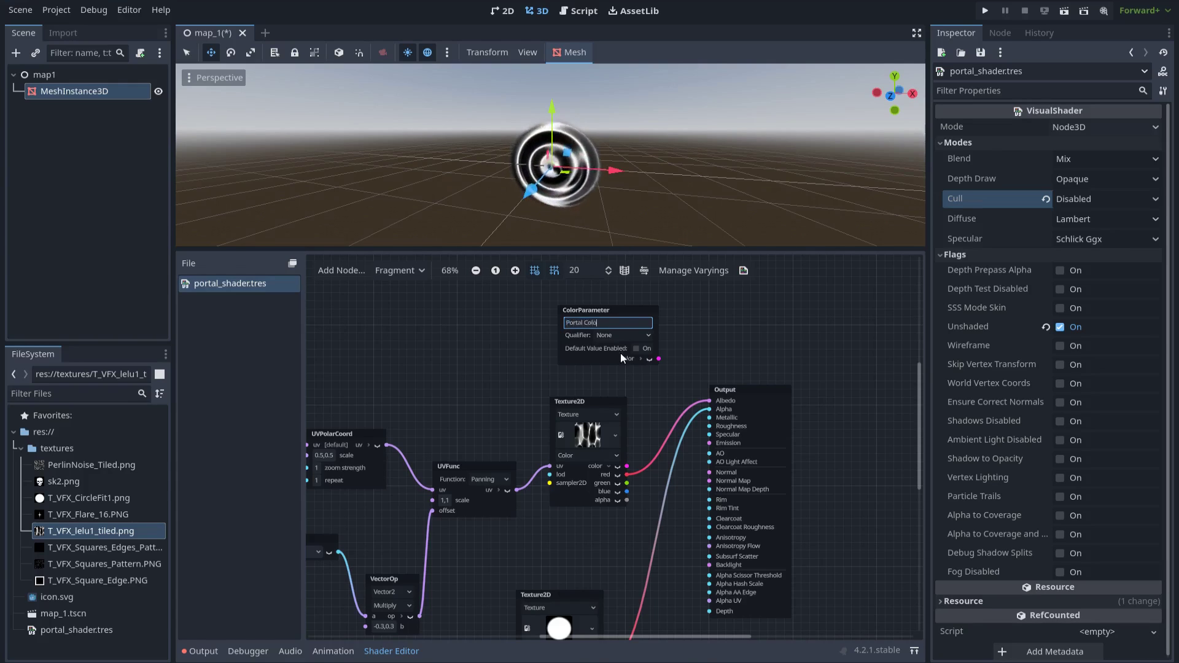
text(_Color)
key(Return)
scroll(626, 344, up, 1)
scroll(631, 337, down, 1)
Step: Spread the Portal_Color and Output nodes apart and add a Vector4 Multiply node fed by Portal_Color's color output
drag(614, 303, 573, 303)
drag(772, 384, 831, 389)
drag(618, 352, 662, 374)
text(multi)
scroll(736, 433, down, 3)
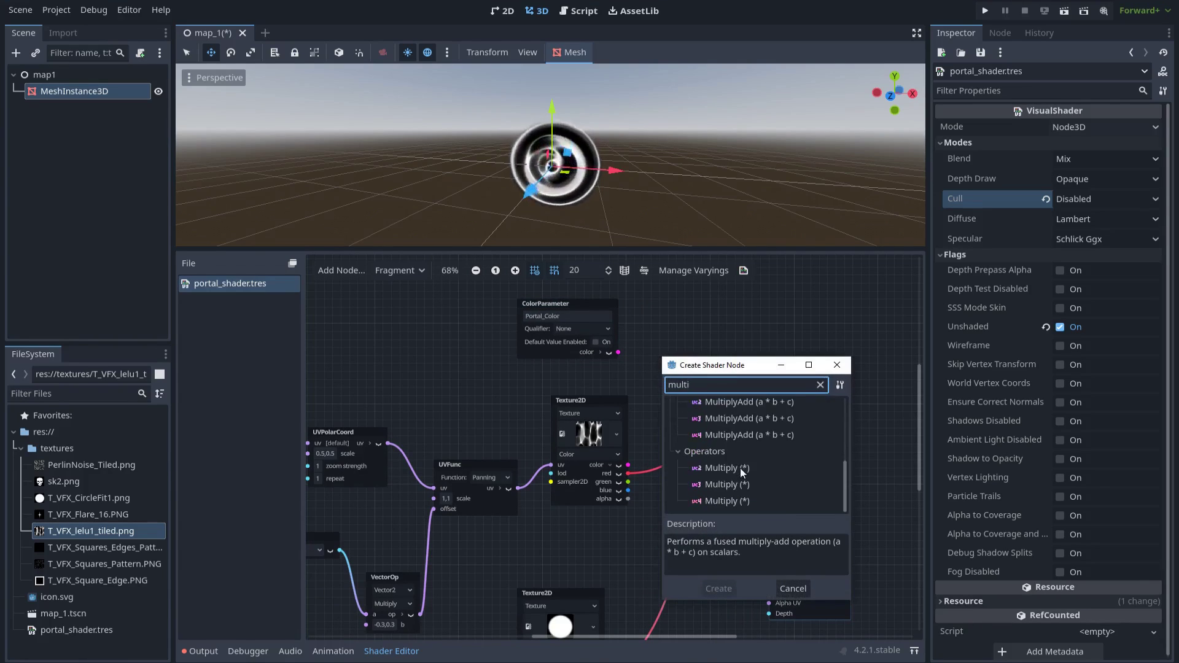
double_click(727, 501)
Step: Connect the tiled texture's red channel to the Vector4 Multiply node's b and its result to Albedo, and save the scene
drag(680, 377, 686, 352)
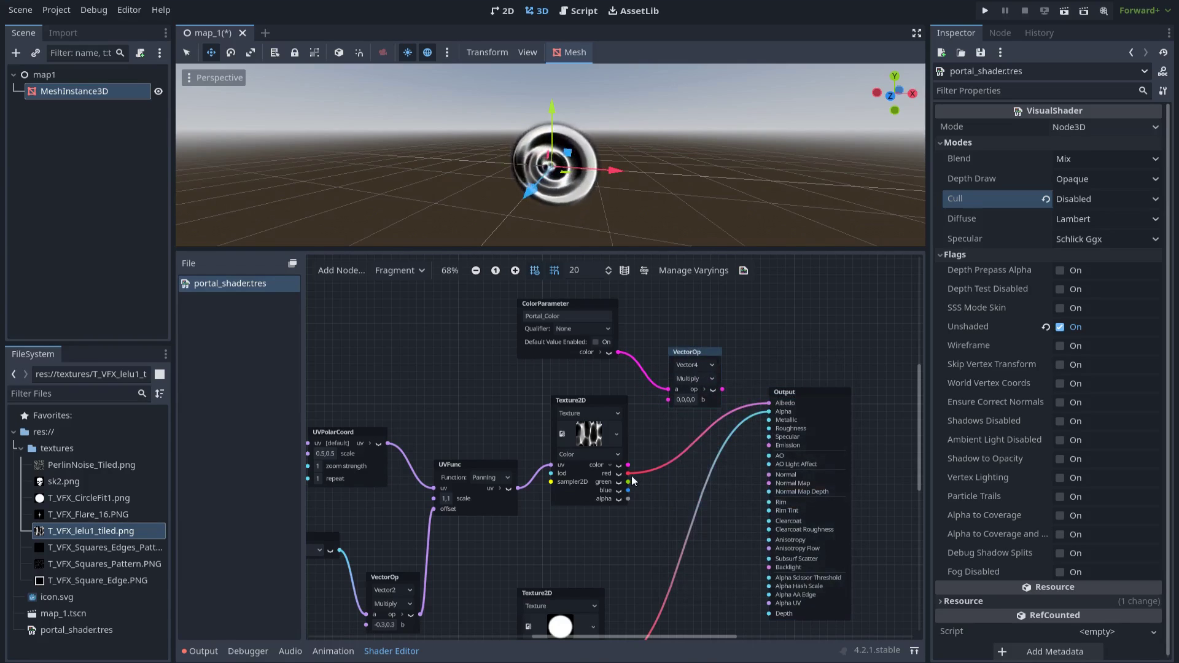
drag(628, 474, 771, 407)
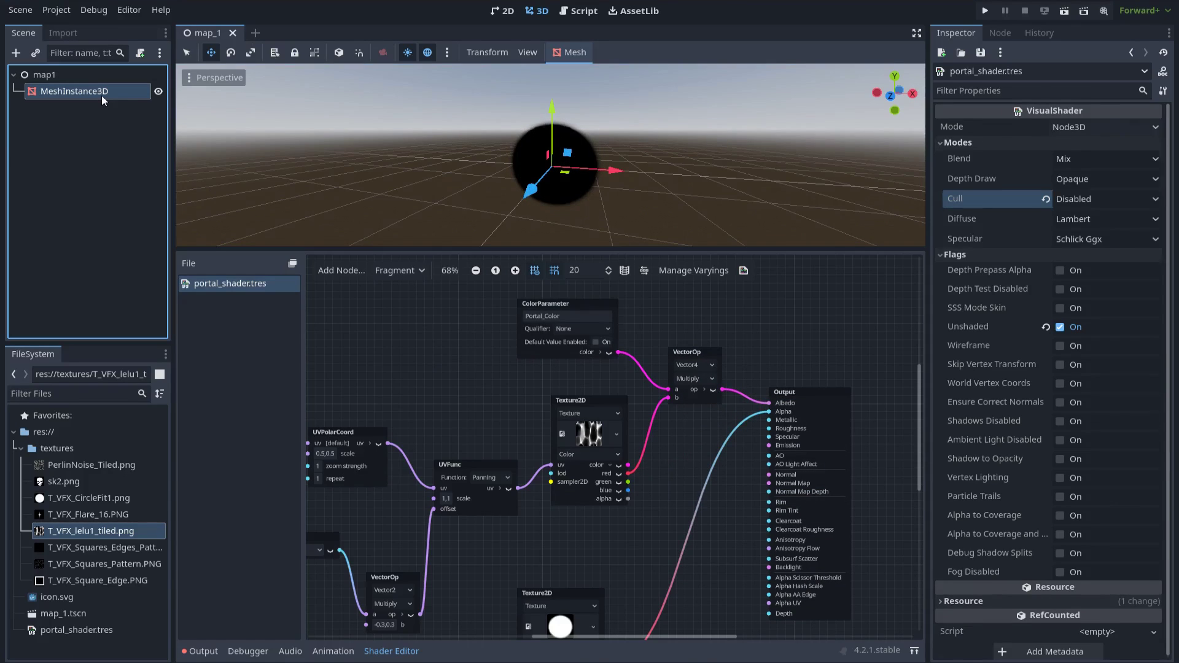
key(ctrl+s)
Step: Set the Portal Color shader parameter in the MeshInstance3D's override material to blue 204bff
click(102, 94)
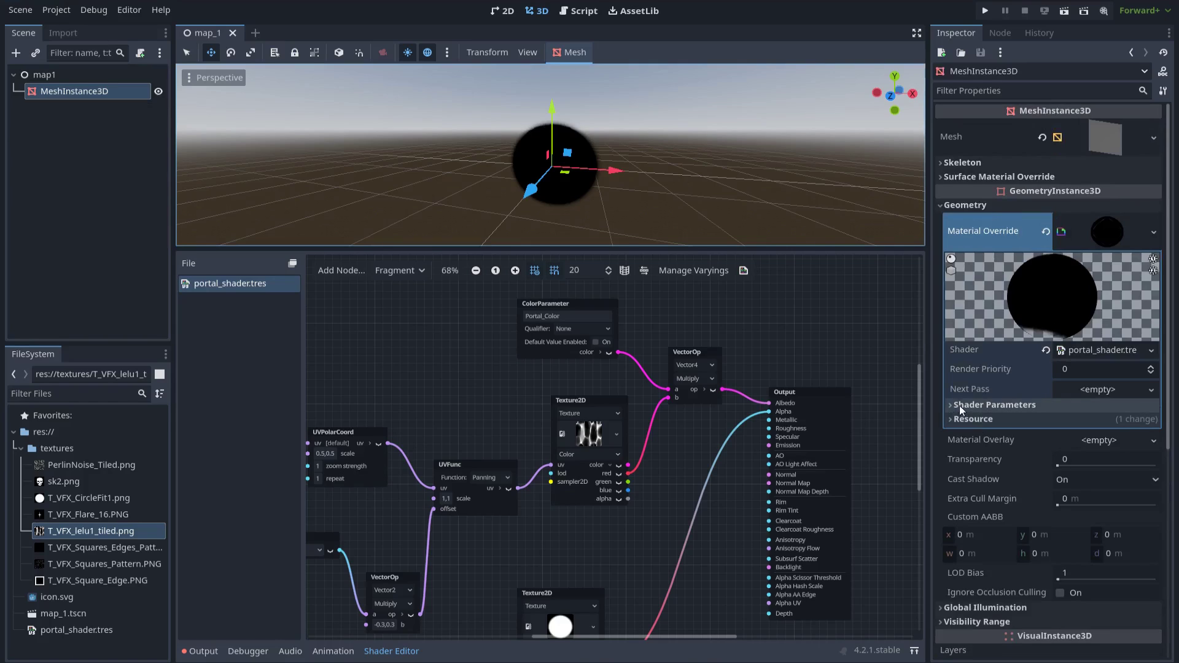
click(986, 406)
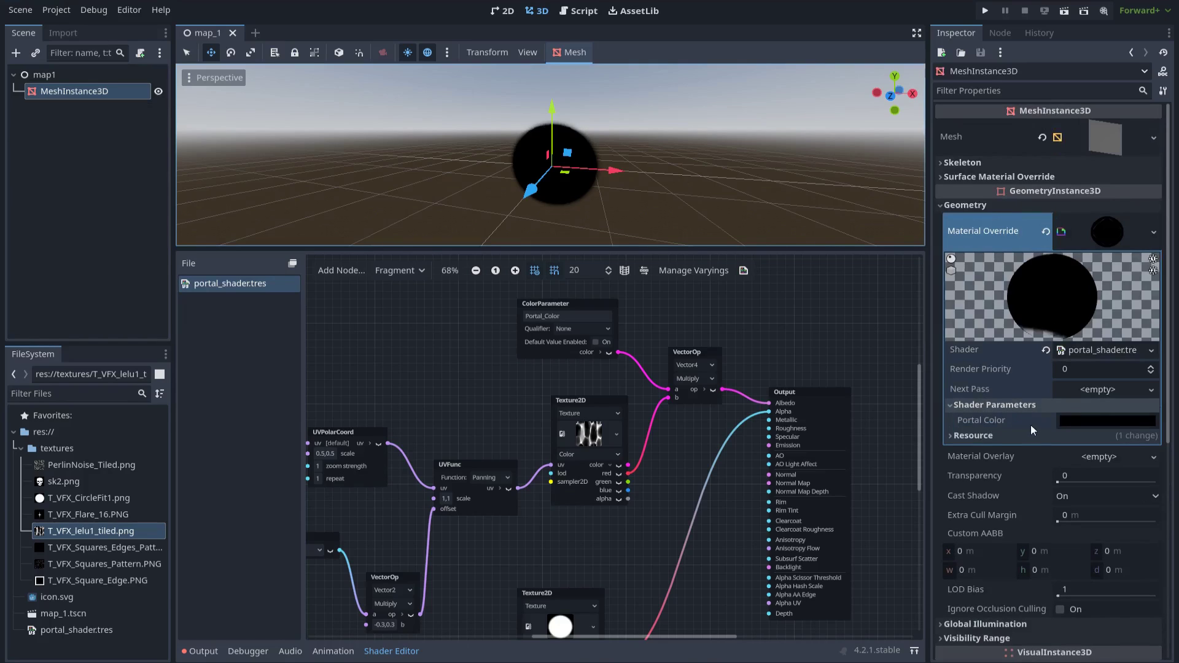
click(1085, 422)
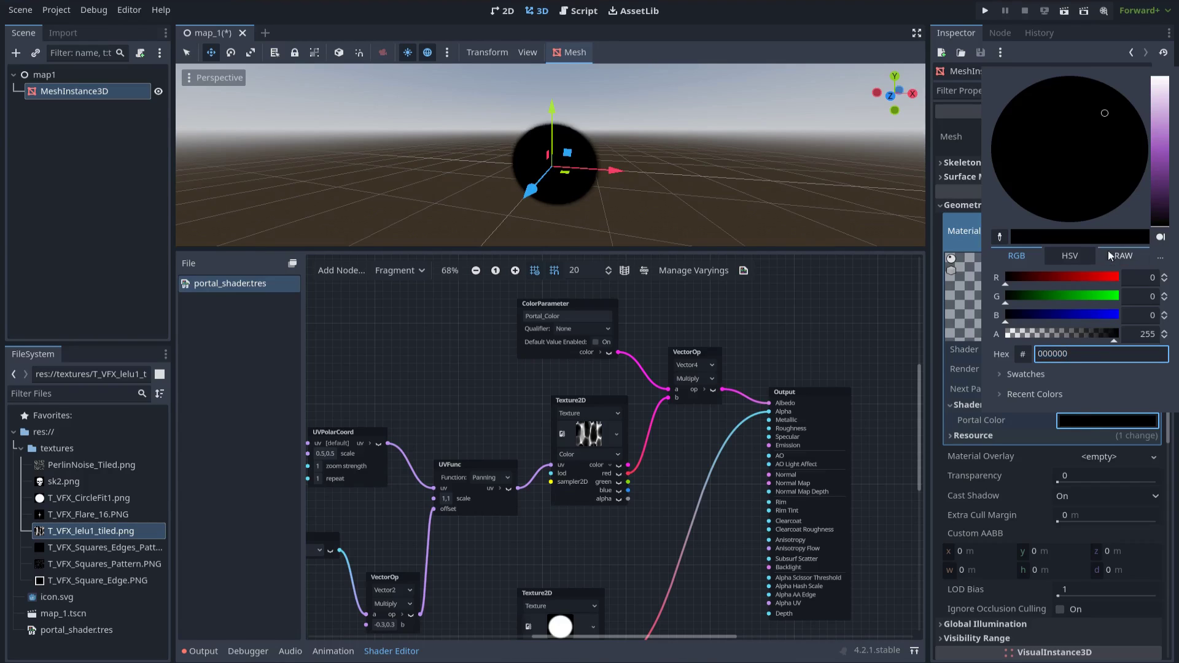
click(1103, 279)
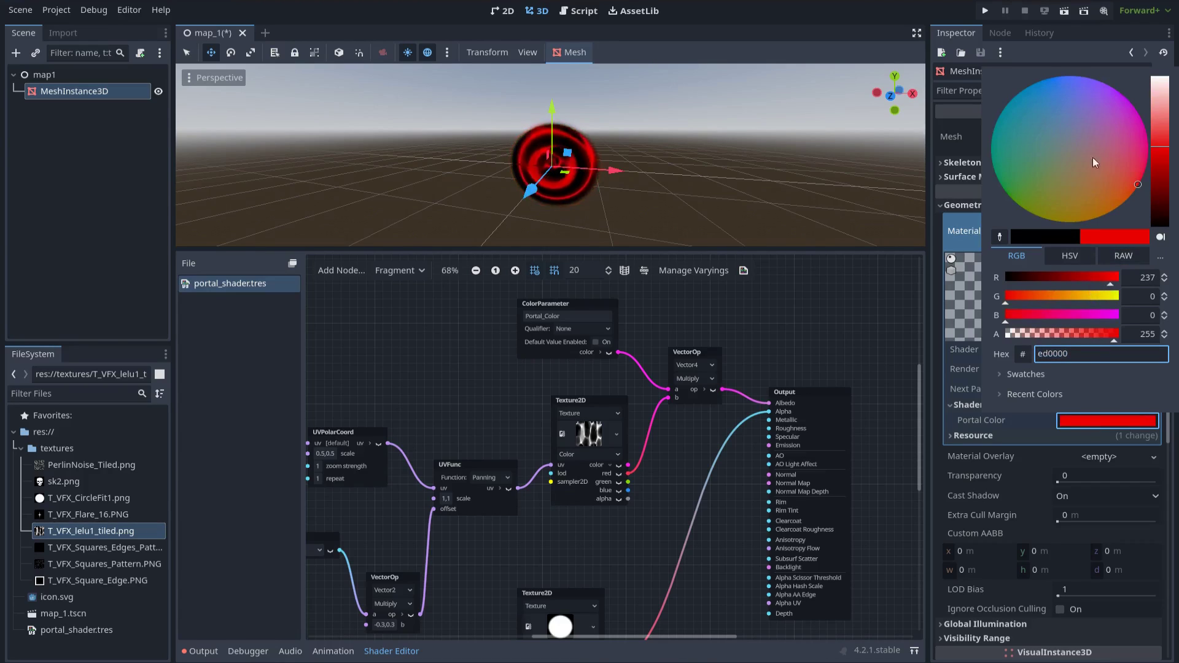
click(1076, 76)
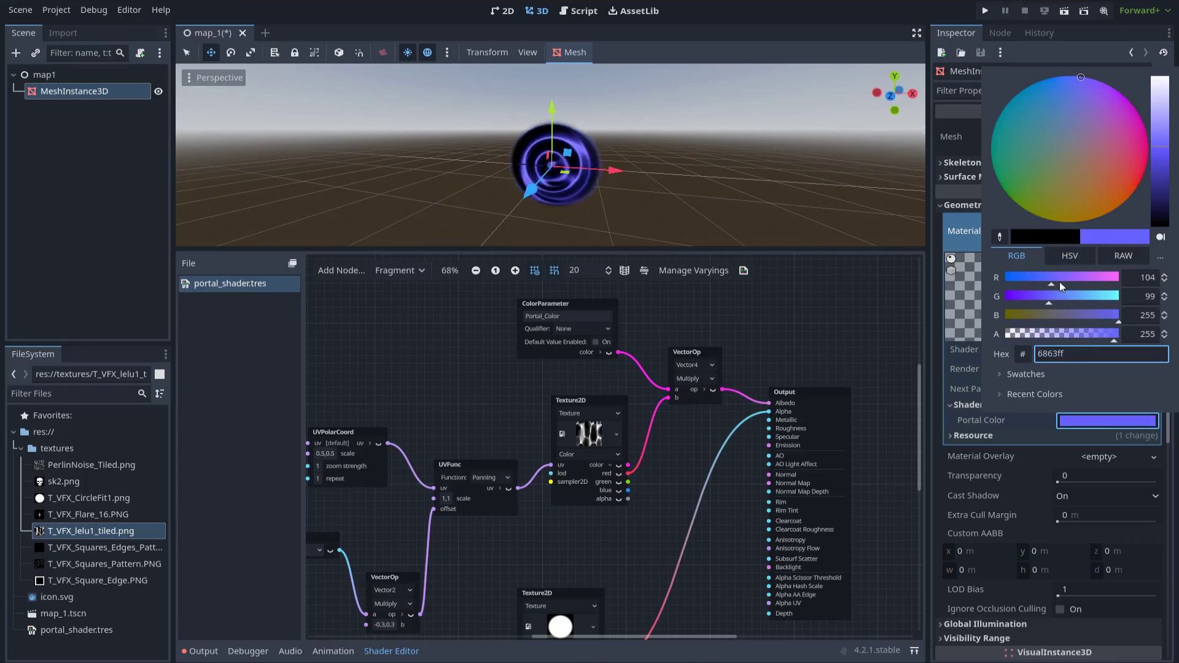
mouse_move(1037, 282)
mouse_down()
mouse_move(1024, 287)
mouse_move(1030, 299)
mouse_move(1006, 282)
mouse_move(1035, 281)
mouse_move(1022, 280)
mouse_up()
click(1032, 298)
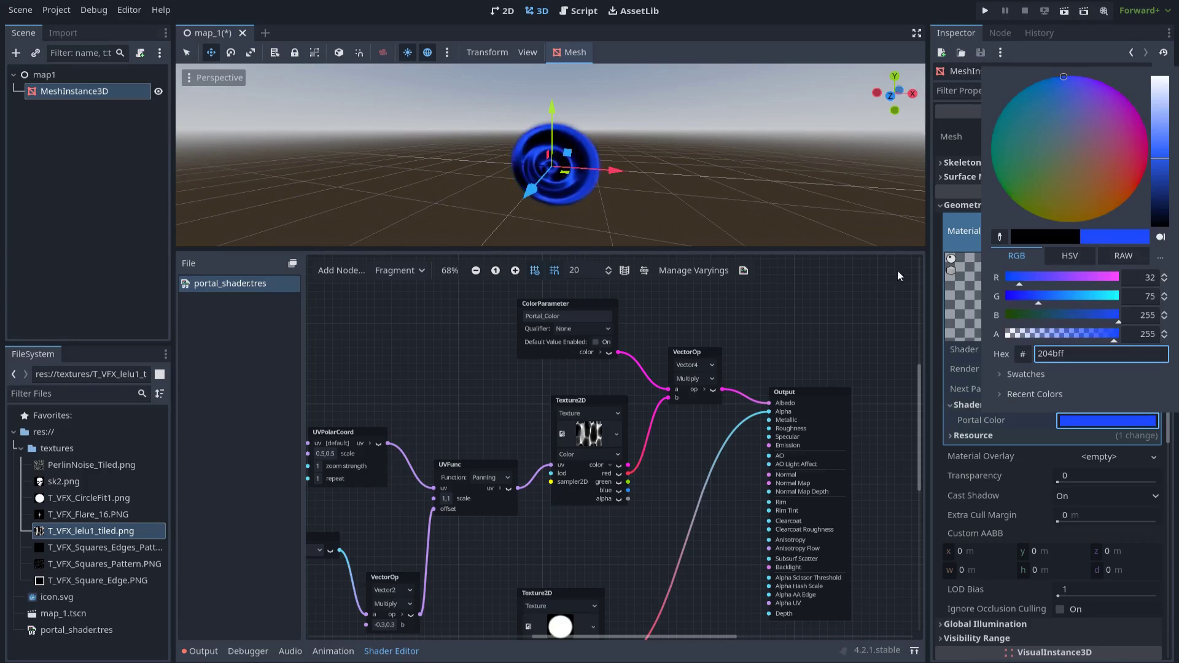
click(873, 317)
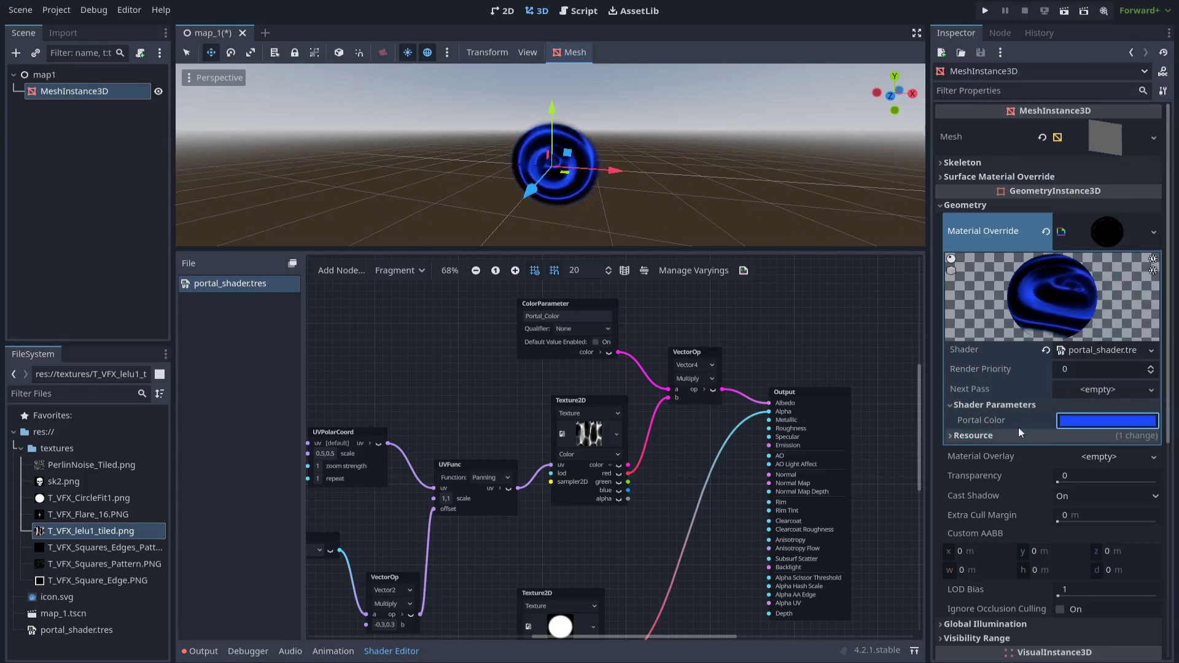
Step: Add a FloatParameter node to the shader graph above the Vector4 Multiply node
scroll(671, 163, up, 2)
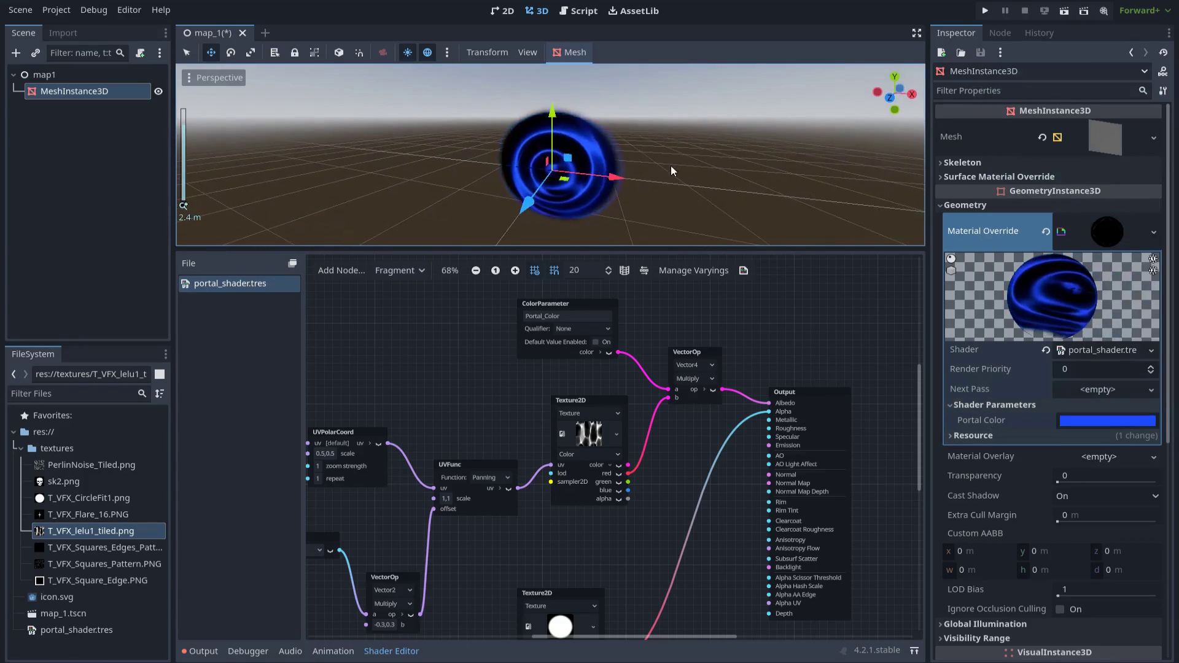
scroll(667, 166, up, 2)
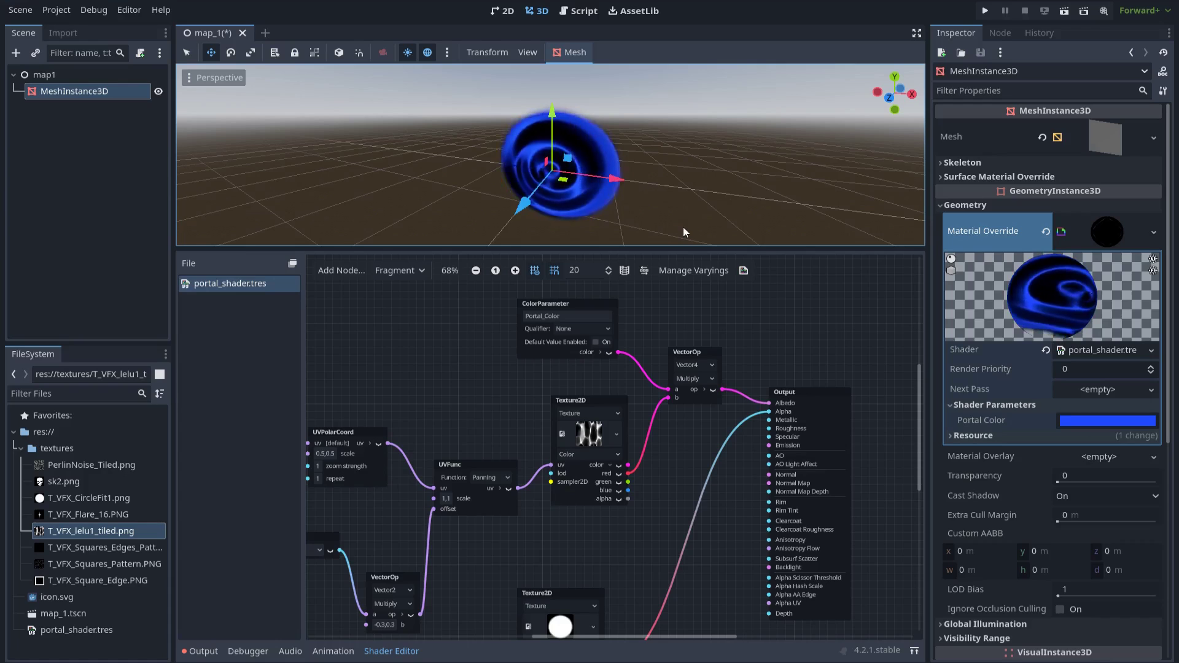
scroll(722, 359, down, 1)
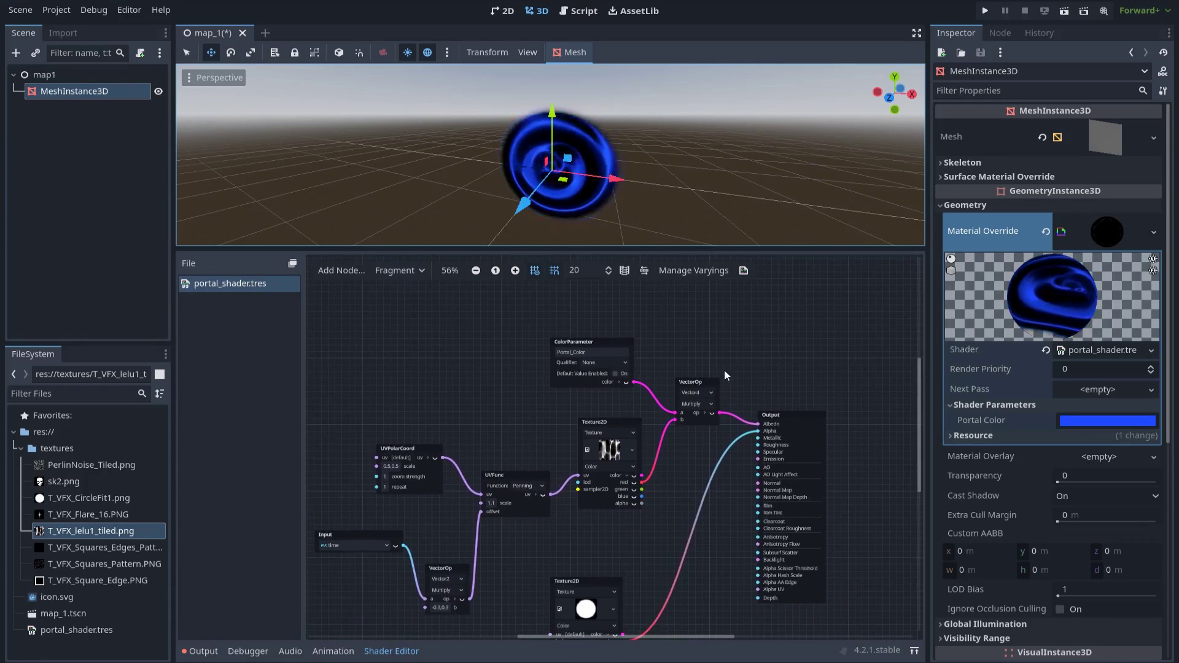
scroll(699, 369, up, 1)
scroll(655, 348, up, 1)
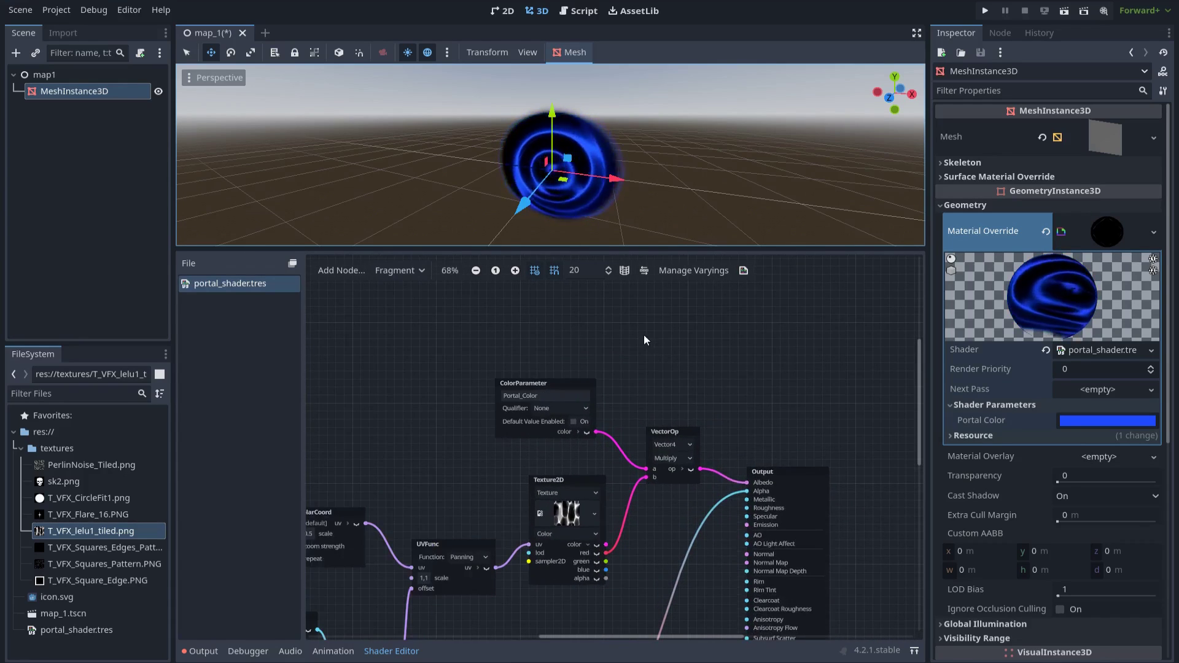
right_click(641, 333)
text(floa)
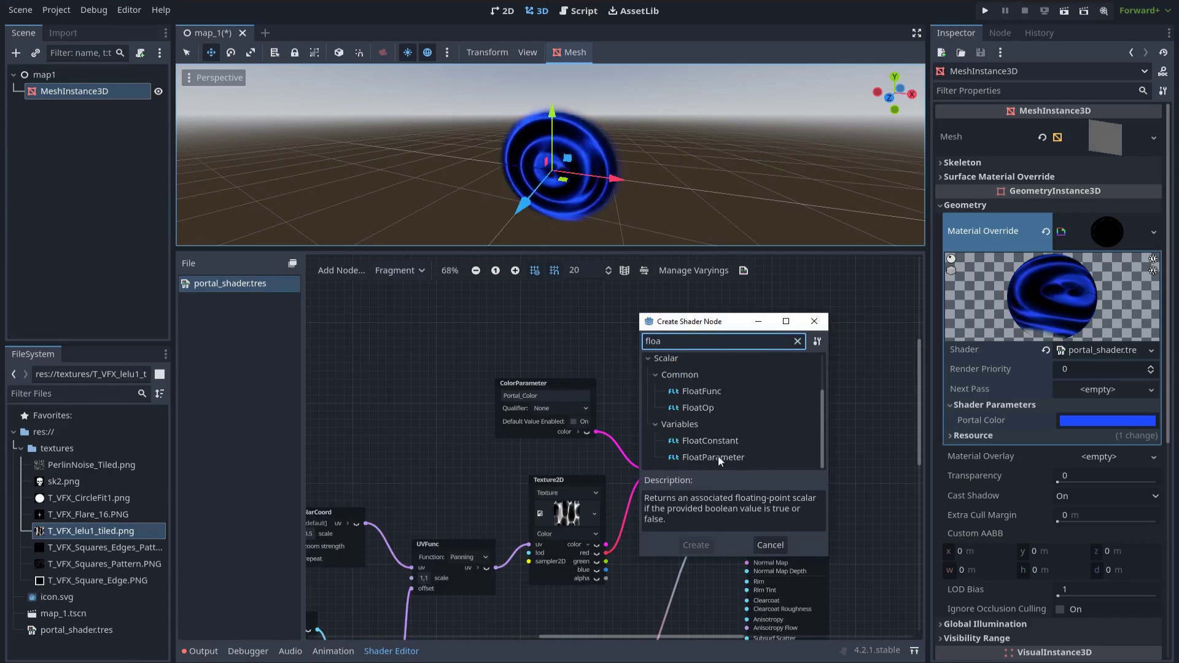
click(712, 457)
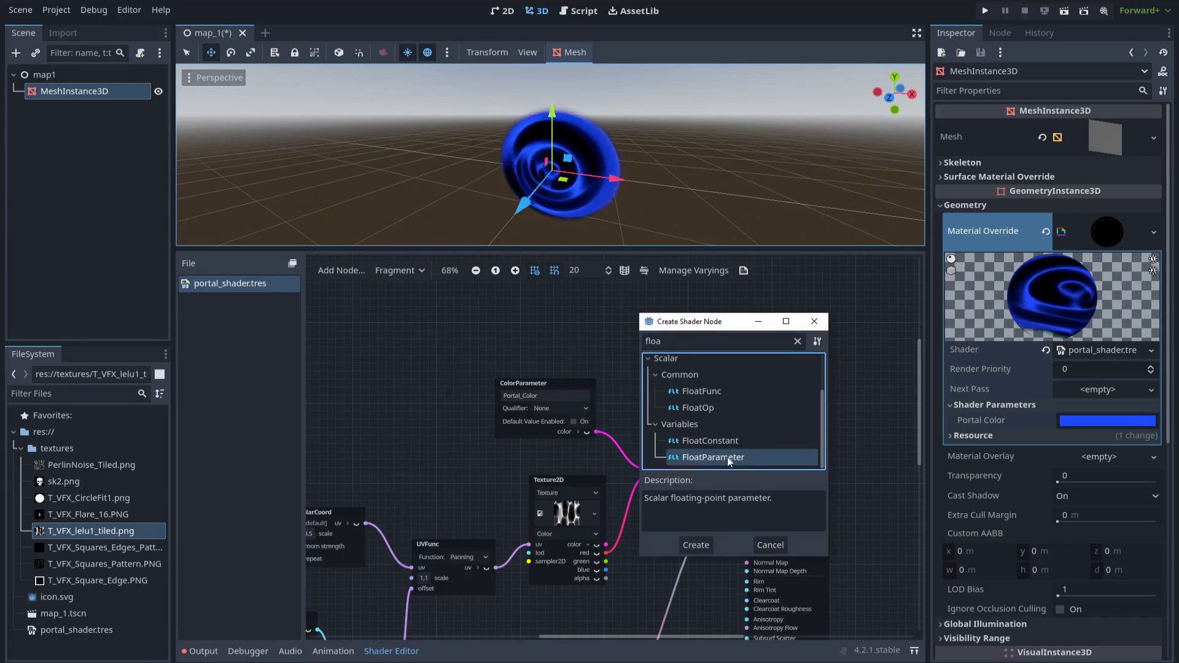
double_click(727, 457)
Step: Rename the FloatParameter node as Color_Intensity
double_click(700, 347)
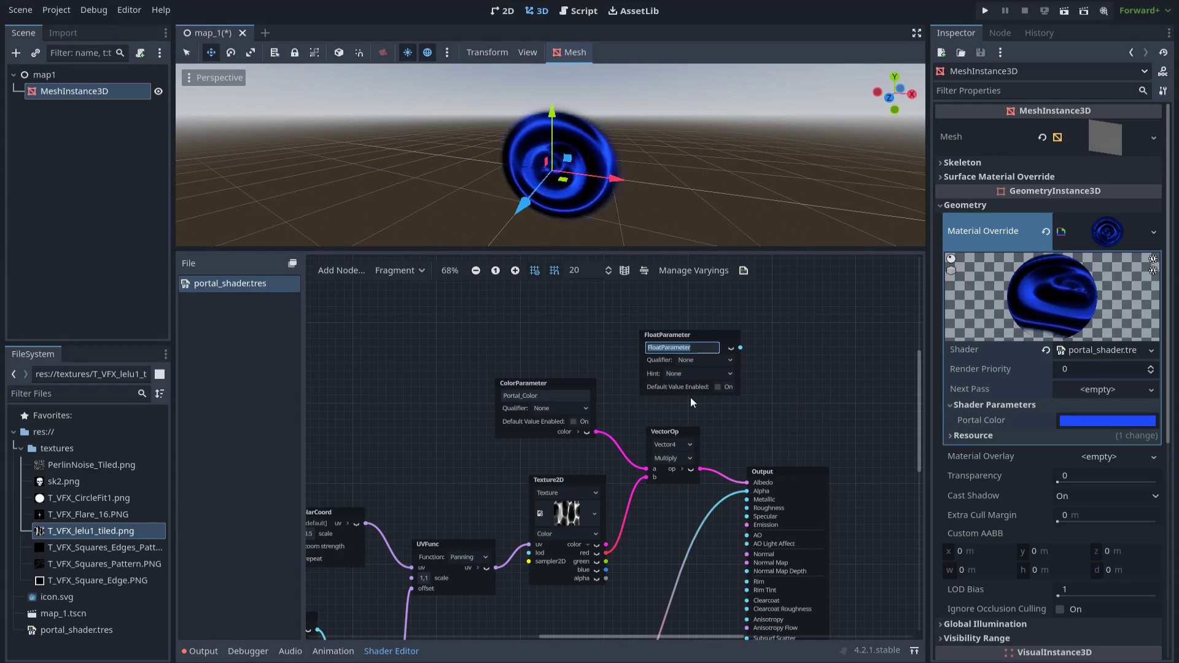
text(Color)
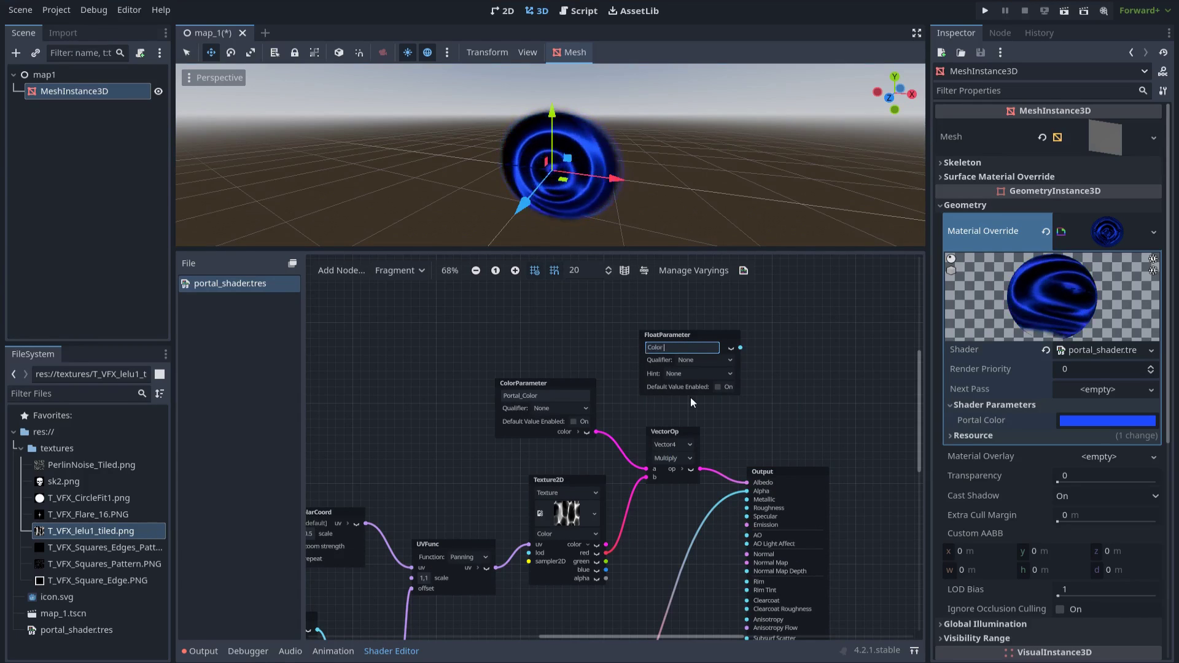
text( Inte)
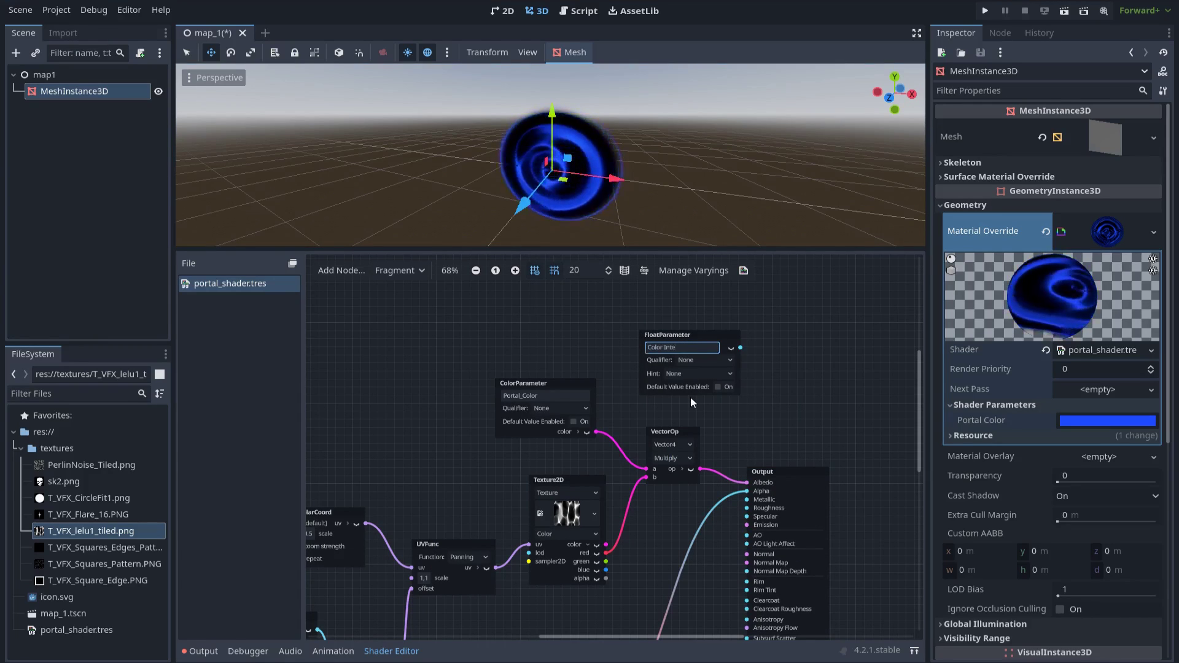
text(nsity)
key(Return)
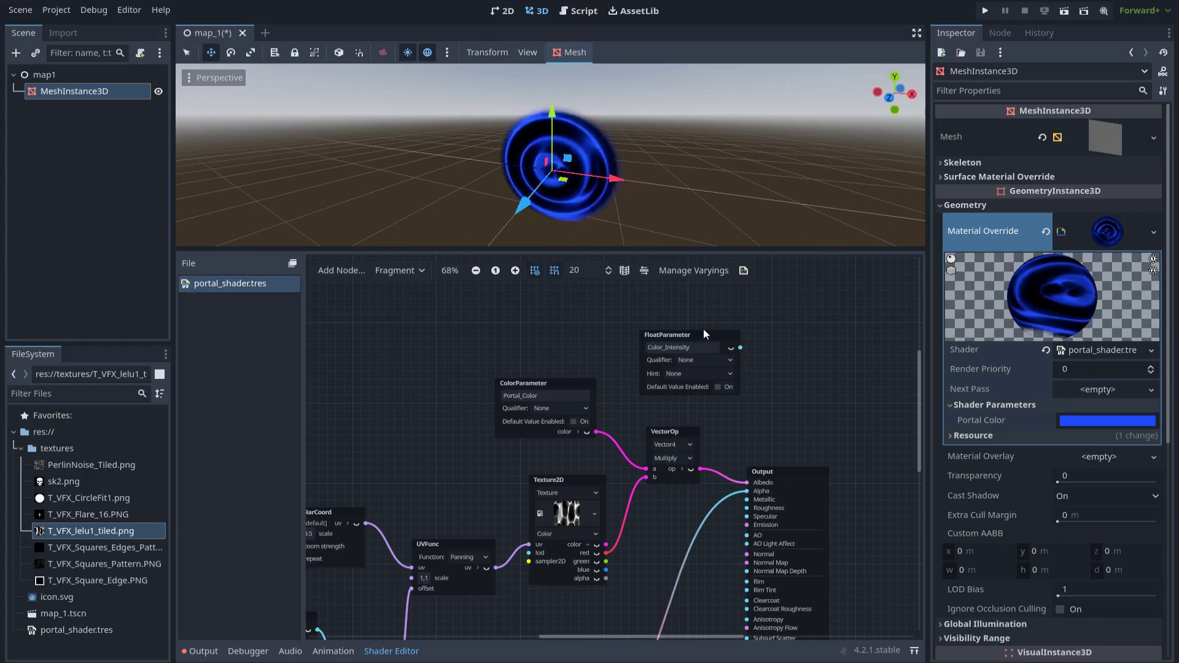
Step: Place the Color_Intensity node above Portal_Color and shift the Output and Vector4 Multiply nodes further right to free space between them
drag(692, 333, 554, 302)
middle_drag(665, 379, 617, 400)
drag(735, 493, 822, 484)
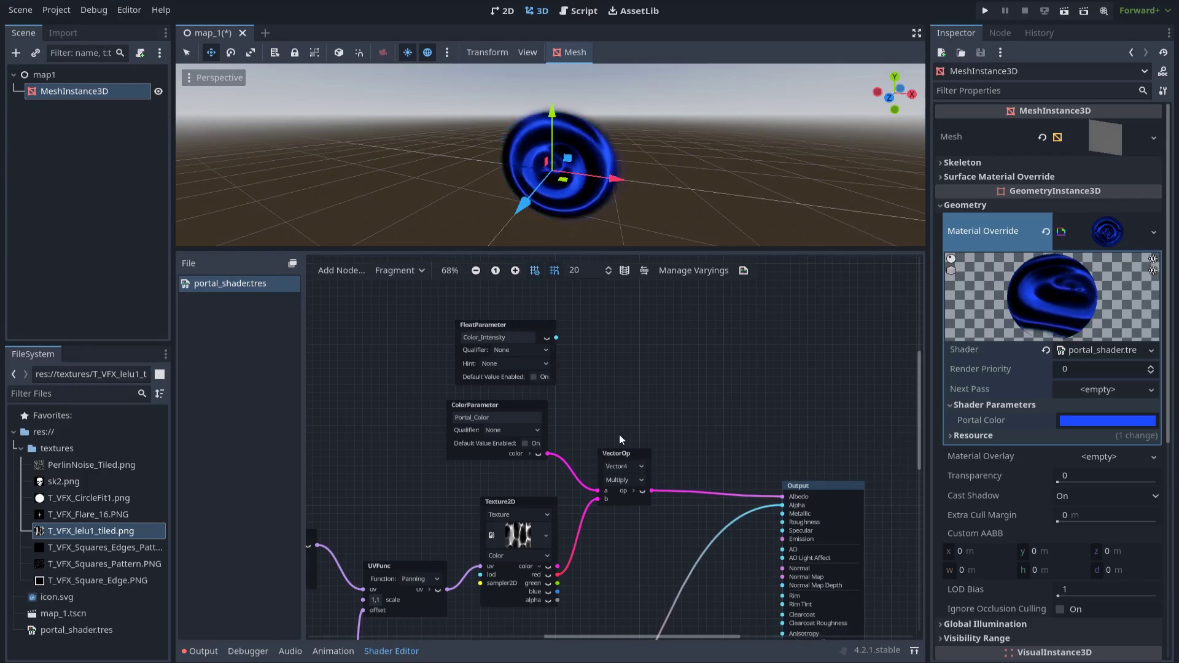
drag(623, 451, 699, 441)
scroll(636, 393, up, 1)
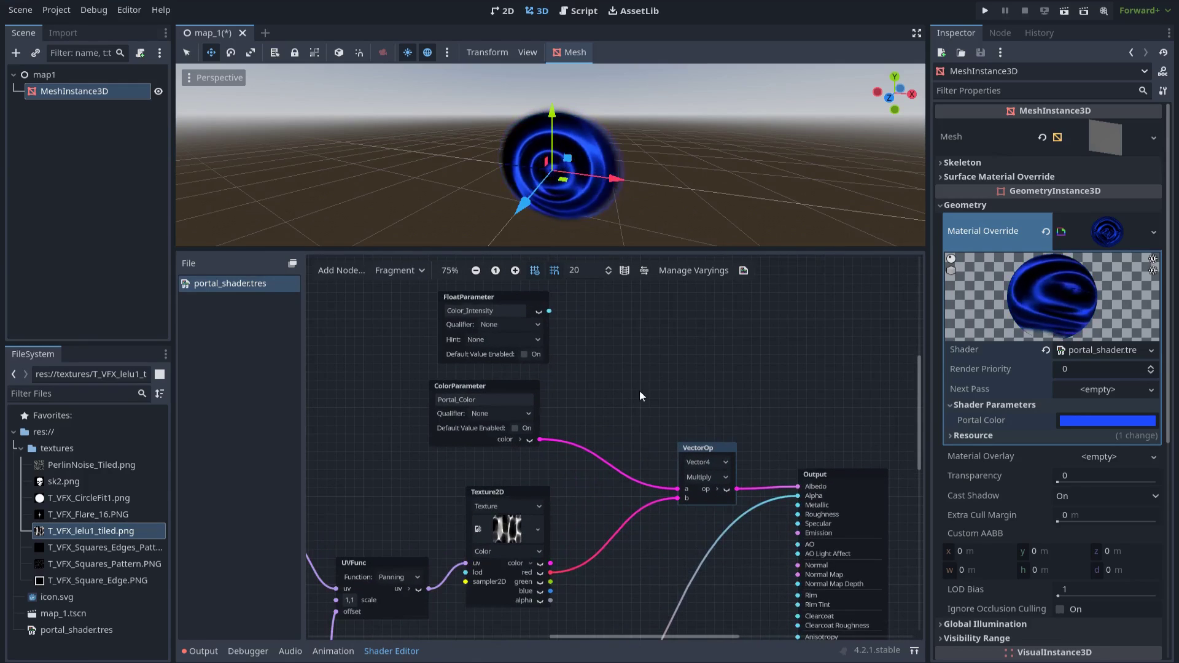
Step: Add a second Vector4 Multiply node beside the parameter nodes, with Color_Intensity's output feeding its a input
drag(708, 240, 706, 184)
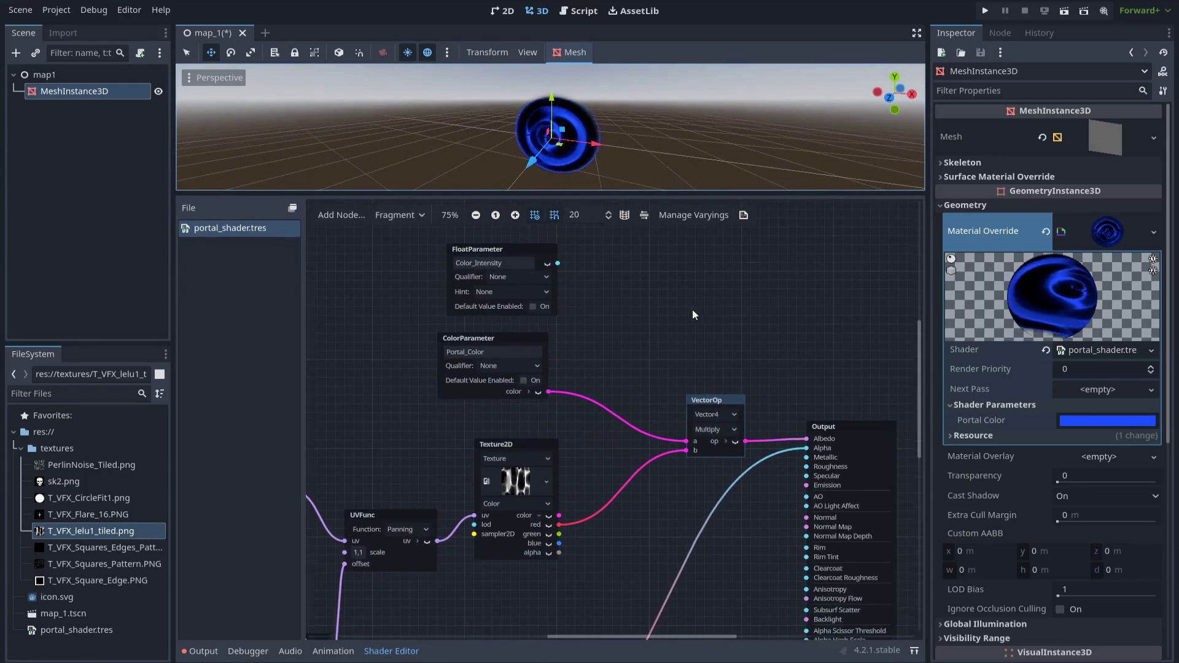
drag(594, 325, 594, 326)
text(mul)
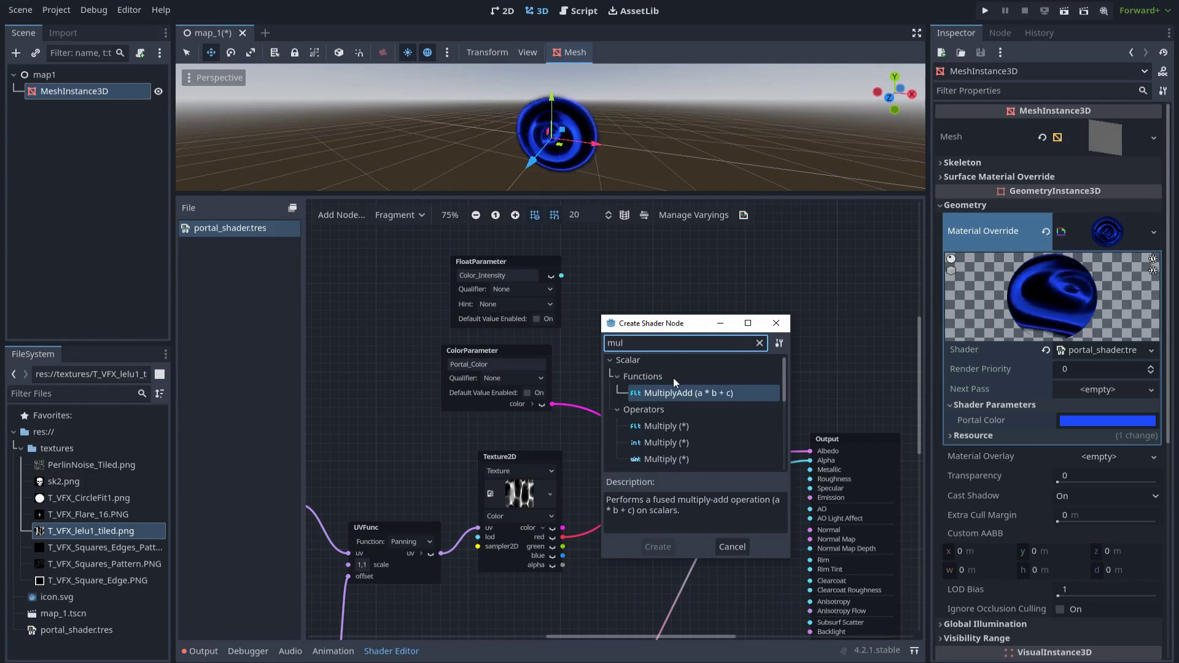
scroll(660, 441, down, 5)
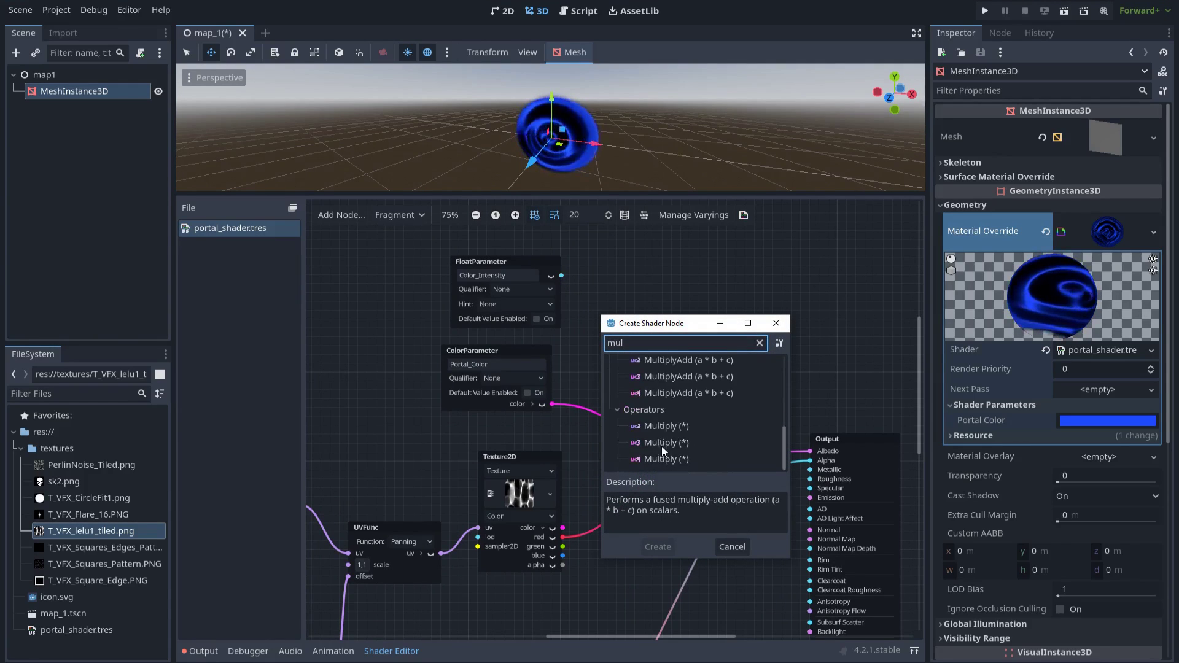
click(672, 462)
double_click(665, 462)
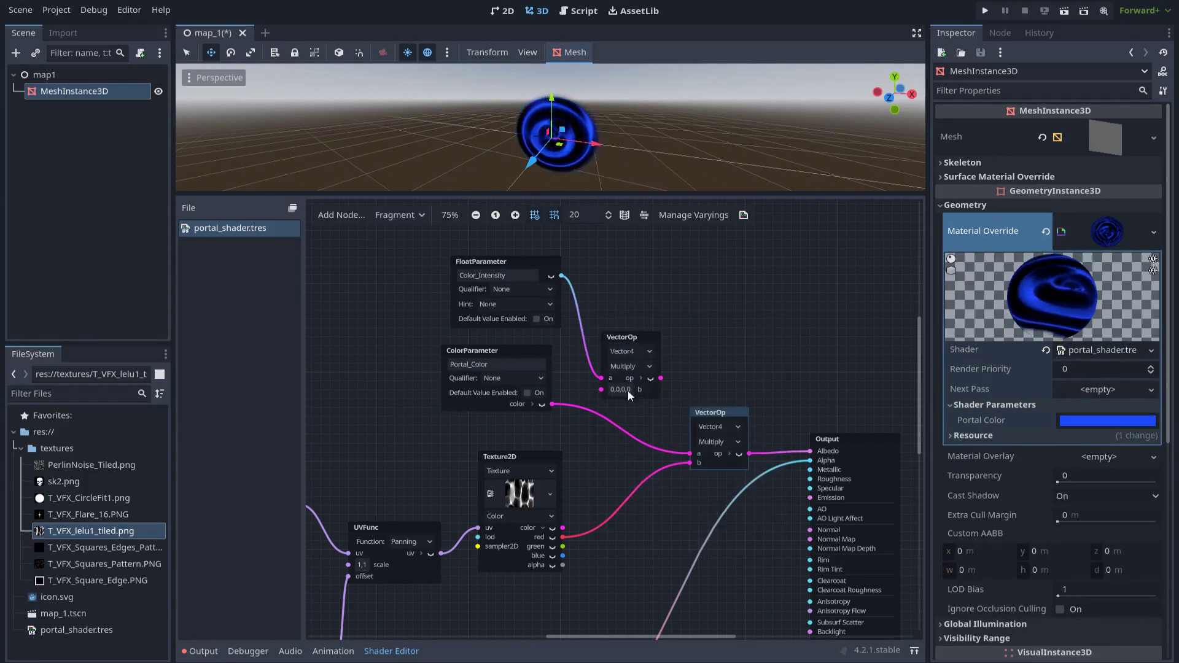
drag(625, 337, 629, 332)
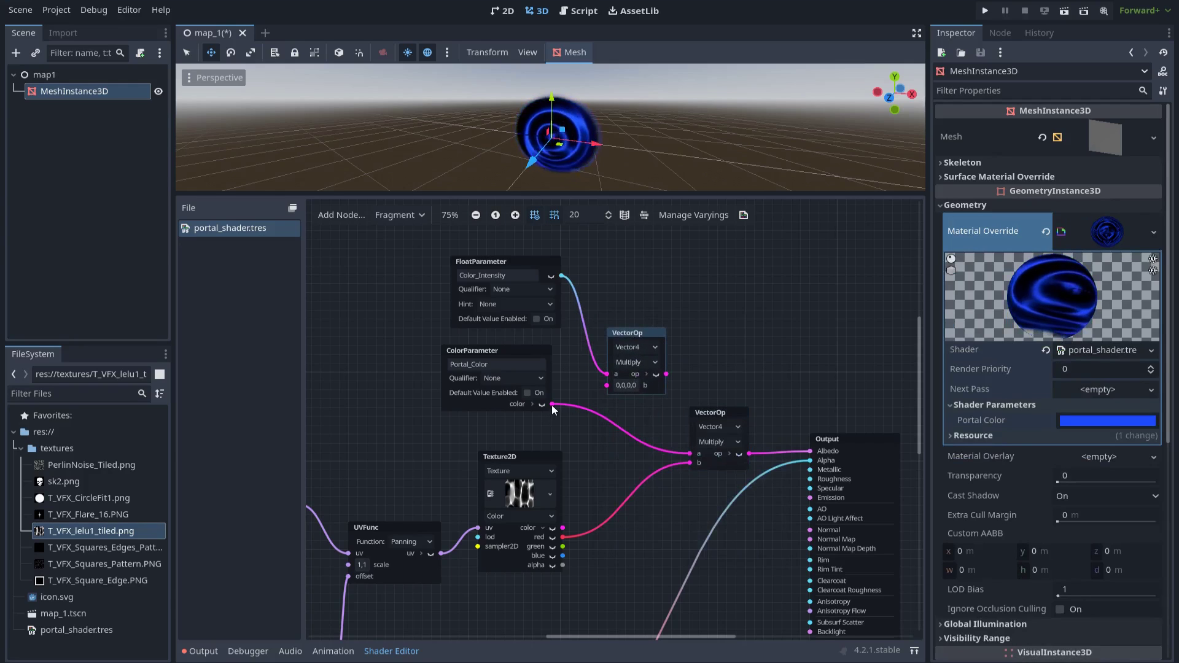
Step: Connect Portal_Color's color to the new Multiply node's b, and its result to a of the Multiply node feeding Albedo
drag(601, 385, 602, 385)
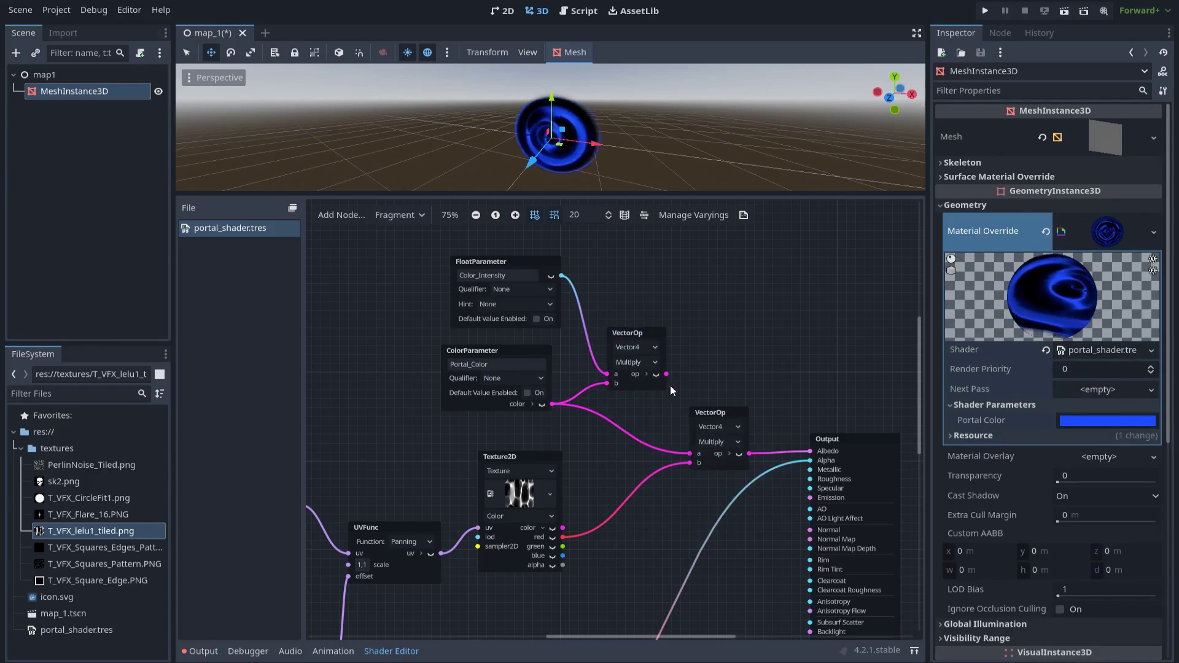
drag(688, 450, 690, 453)
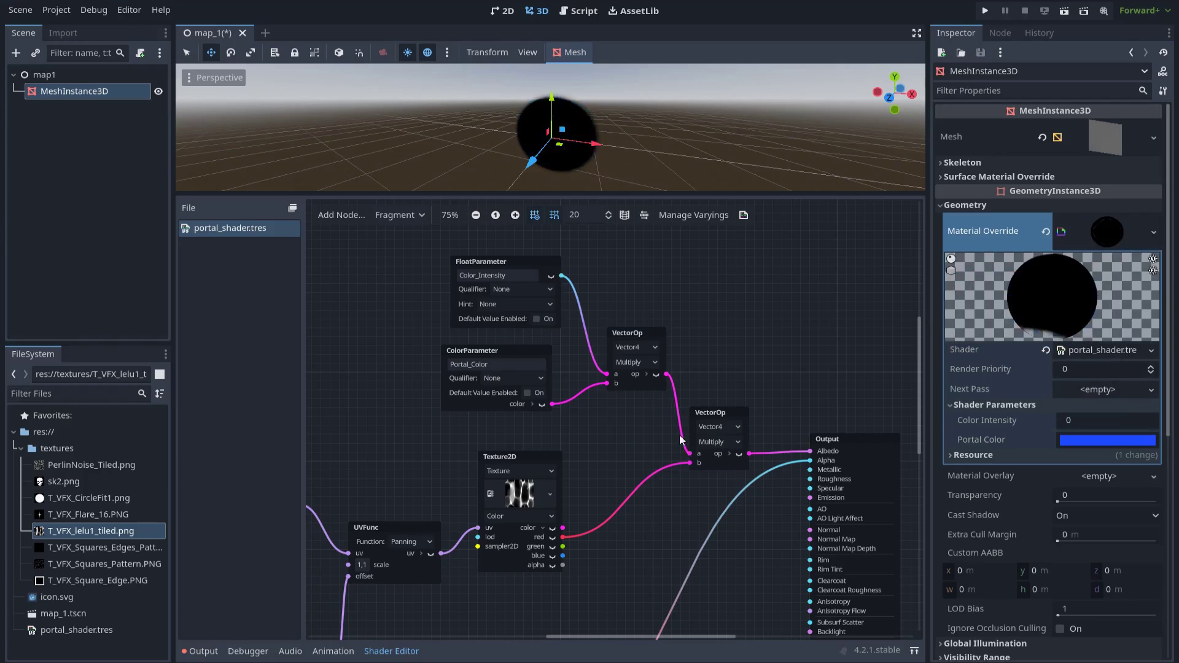
scroll(684, 381, down, 5)
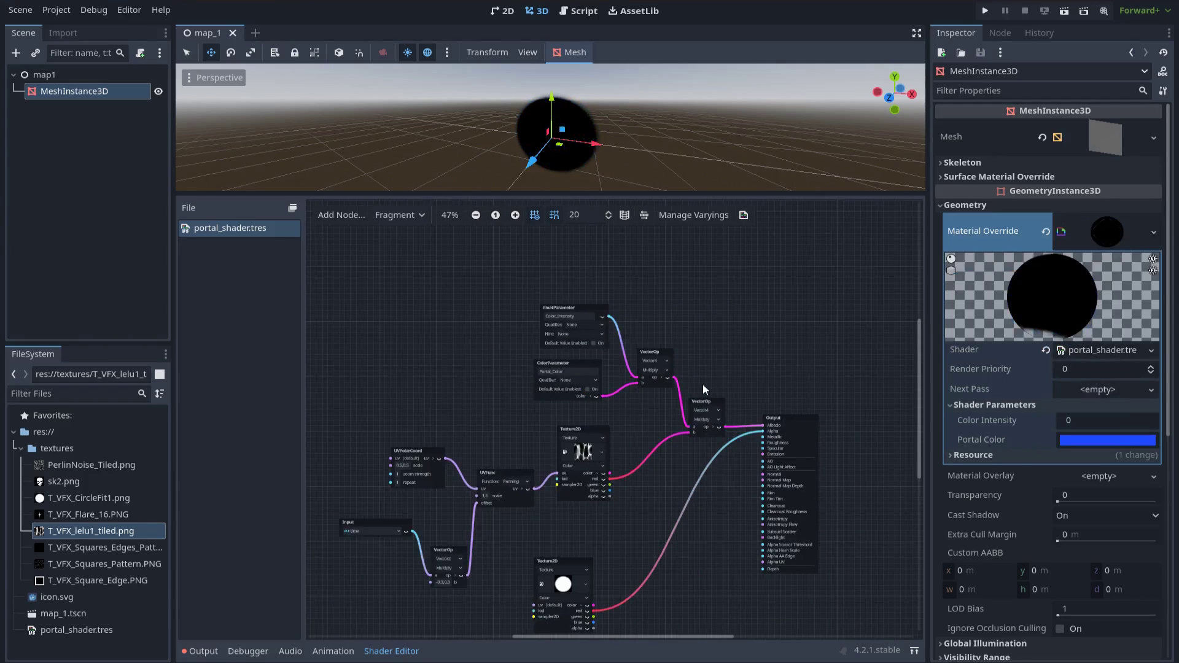
middle_drag(703, 384, 713, 345)
scroll(713, 345, up, 1)
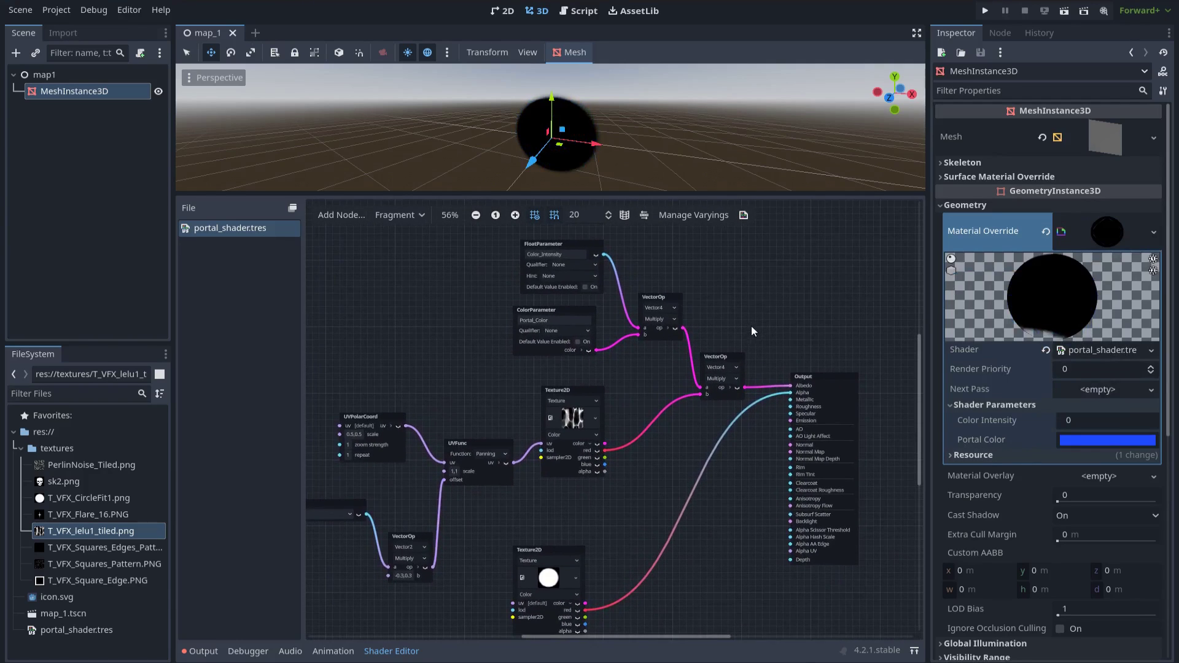
Step: Set the Color Intensity shader parameter in the MeshInstance3D's override material to 7
click(1072, 420)
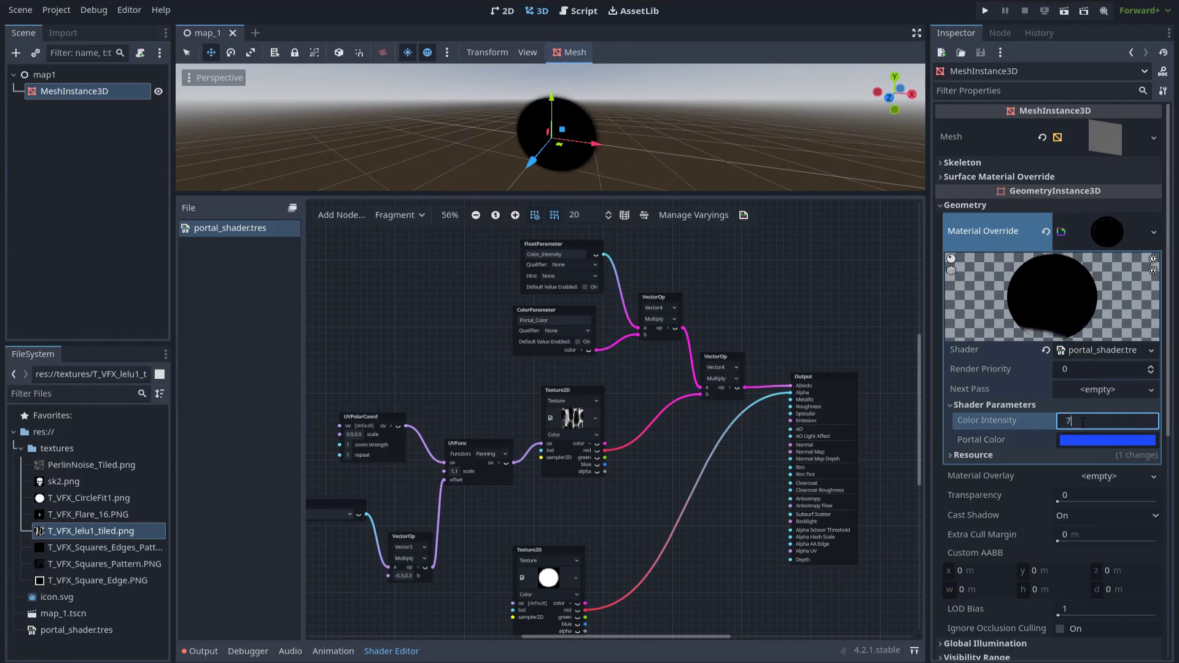
text(7)
key(Return)
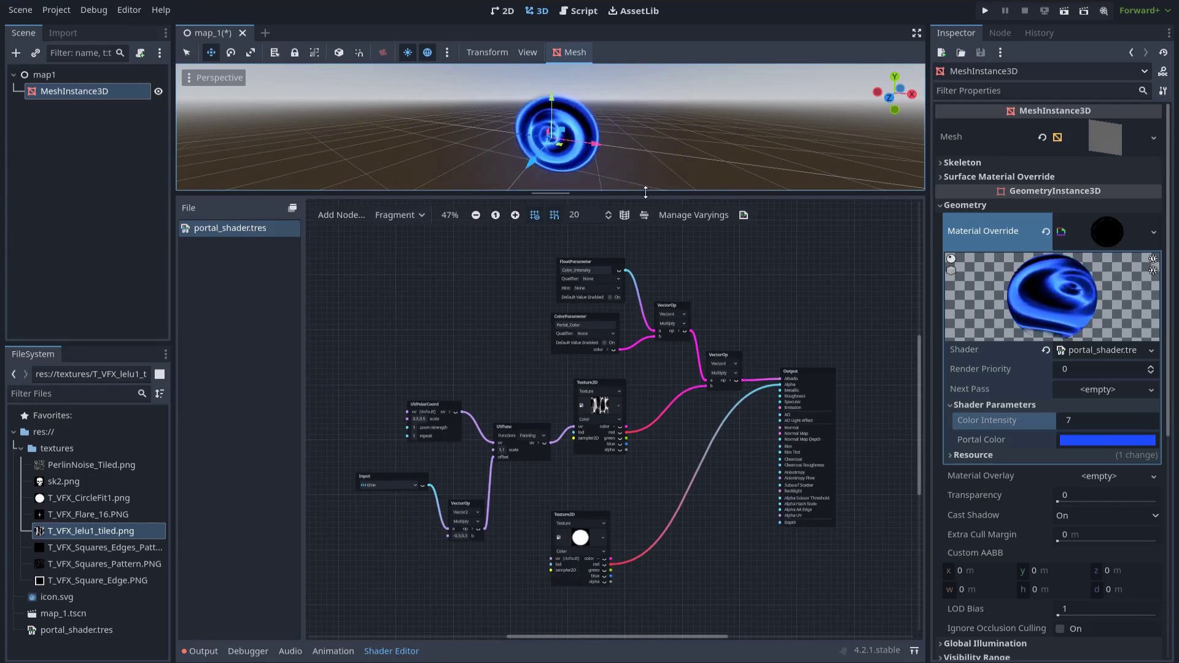
drag(552, 201, 552, 459)
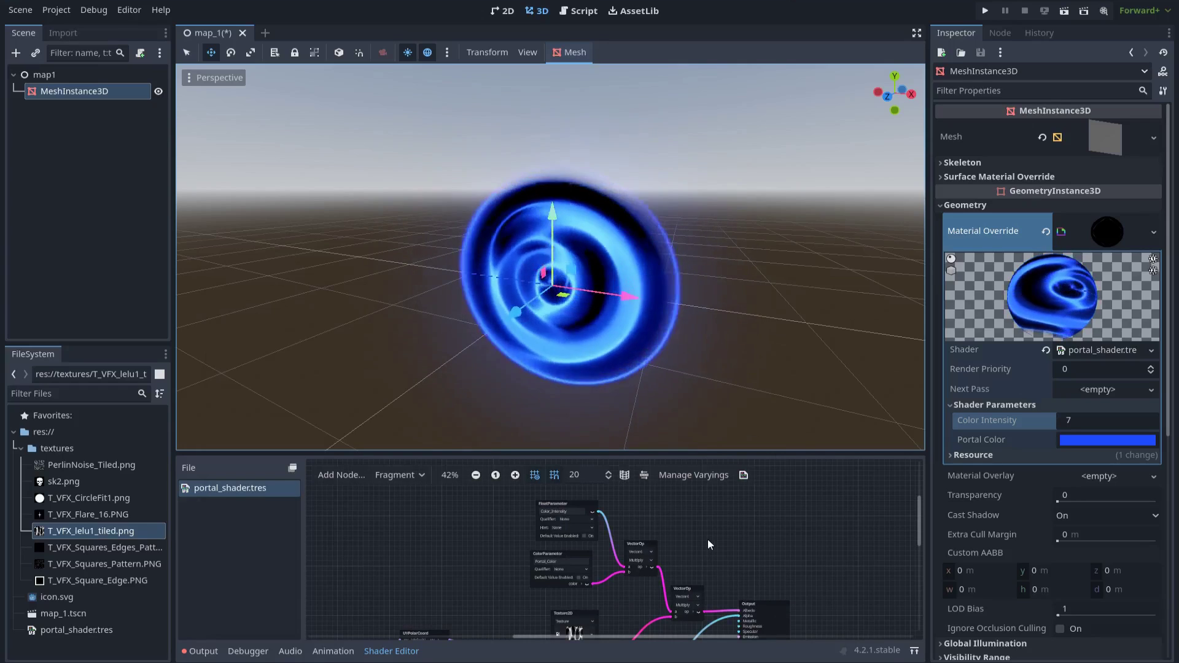
Step: Shift the circle-mask Texture2D node and the tiled Texture2D node further right in the shader graph
drag(700, 455, 706, 301)
scroll(728, 466, up, 4)
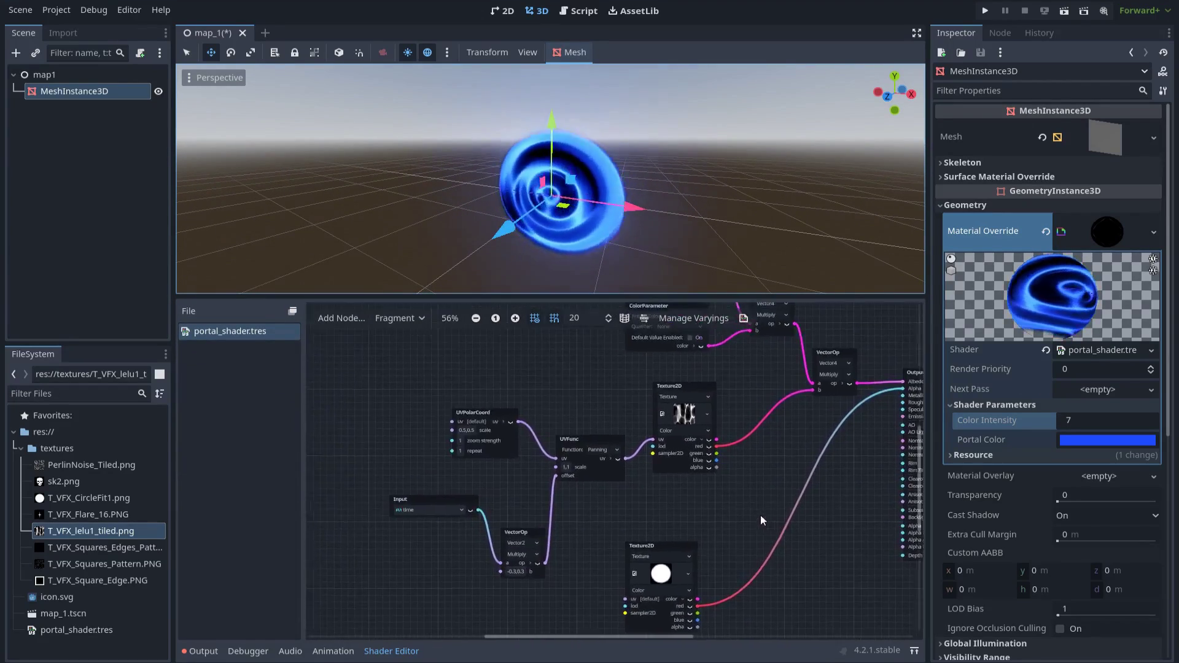
middle_drag(680, 513, 689, 496)
drag(652, 539, 745, 531)
middle_drag(700, 443, 690, 491)
drag(677, 395, 695, 395)
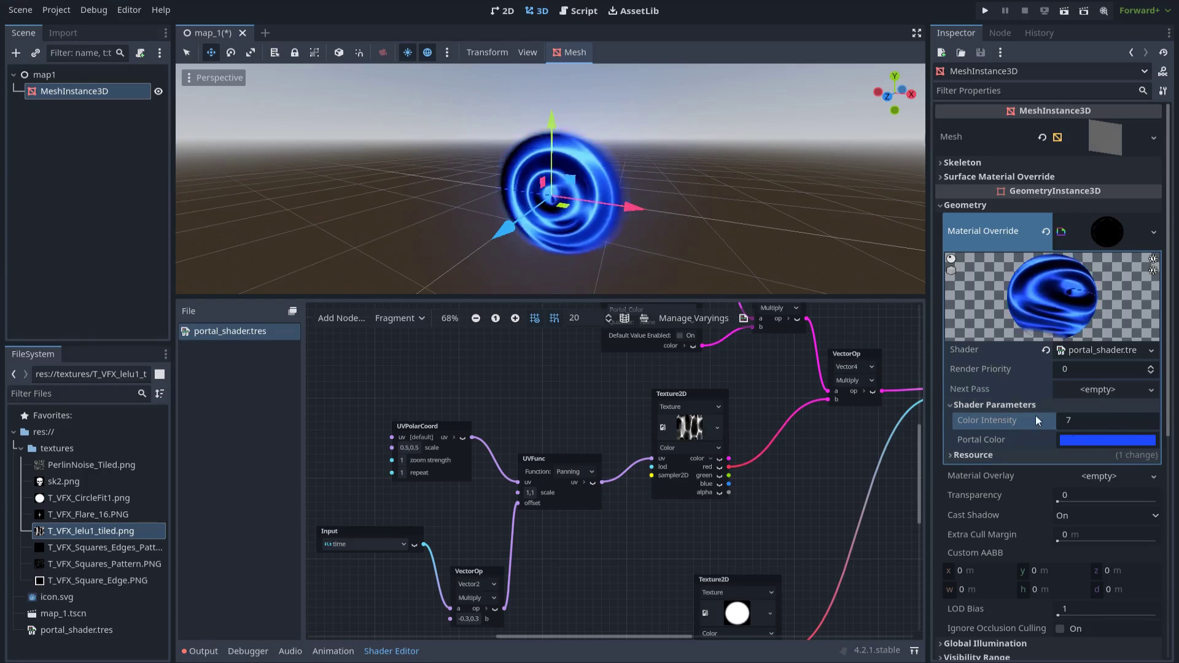
Step: Add a Vector2Parameter node below the time Input node, left of the Vector2 Multiply node
click(391, 651)
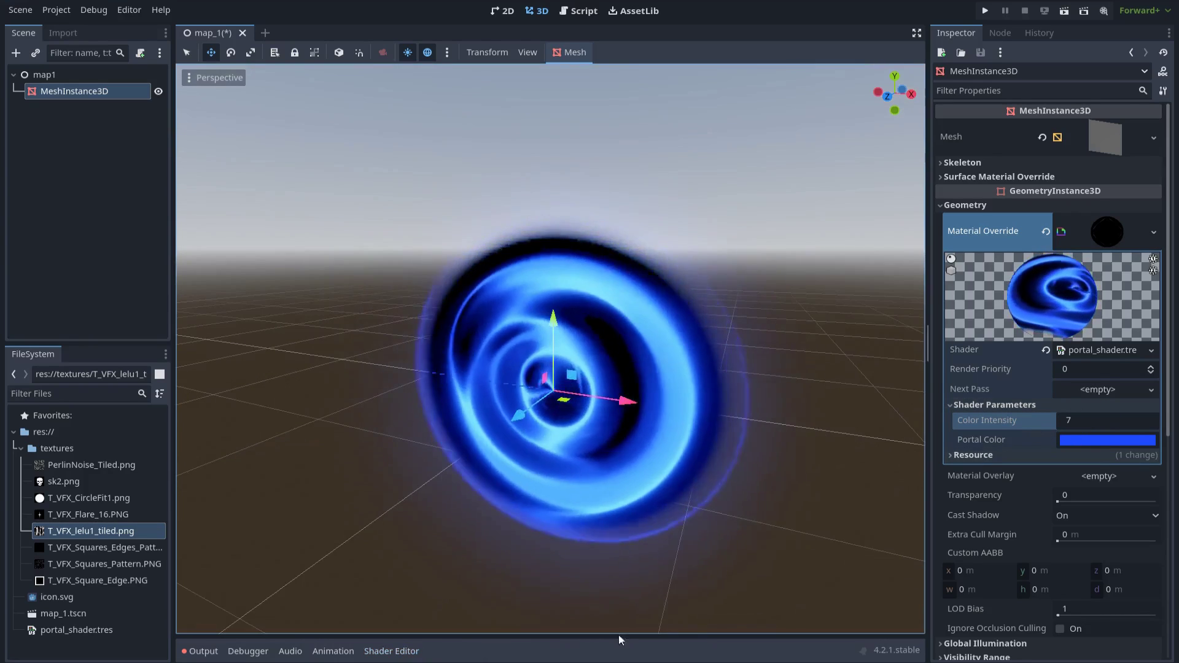
click(389, 657)
middle_drag(597, 548, 678, 458)
scroll(528, 556, up, 1)
middle_drag(506, 561, 537, 547)
right_click(443, 552)
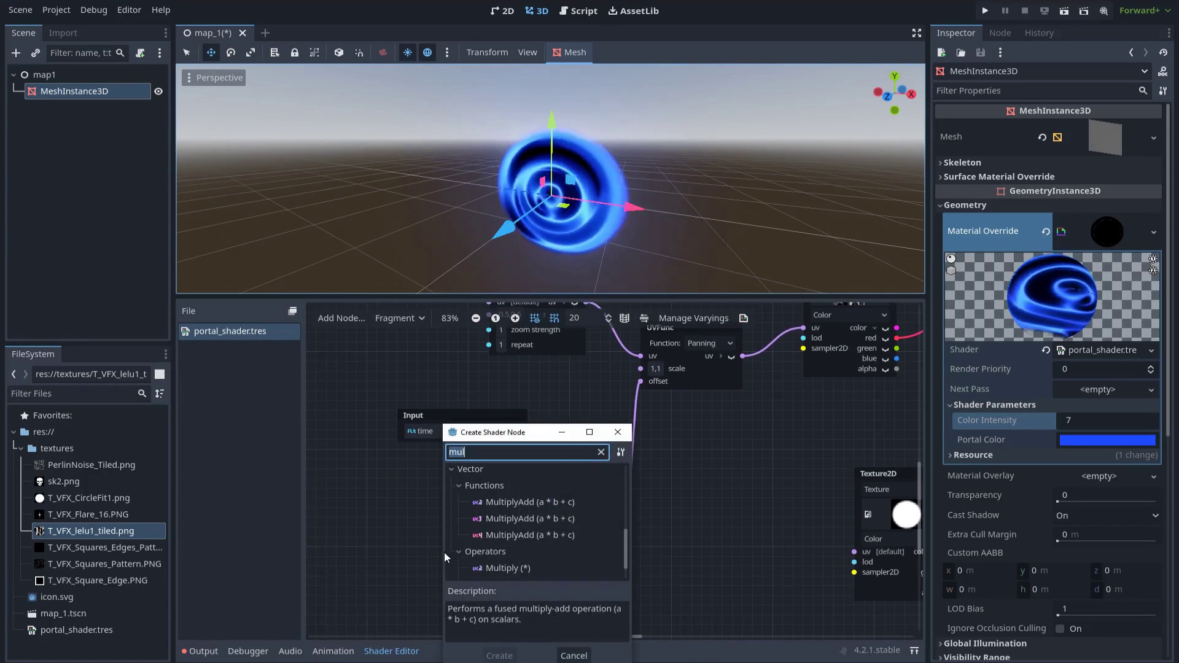
text(vect)
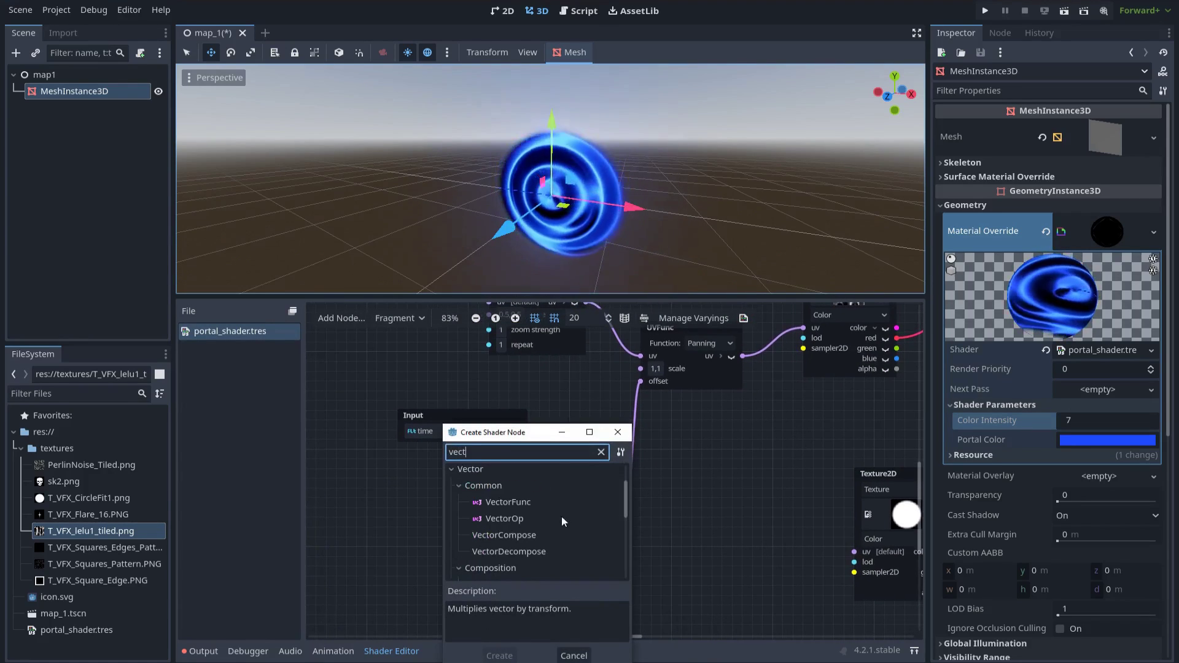
scroll(554, 535, down, 3)
scroll(553, 535, down, 1)
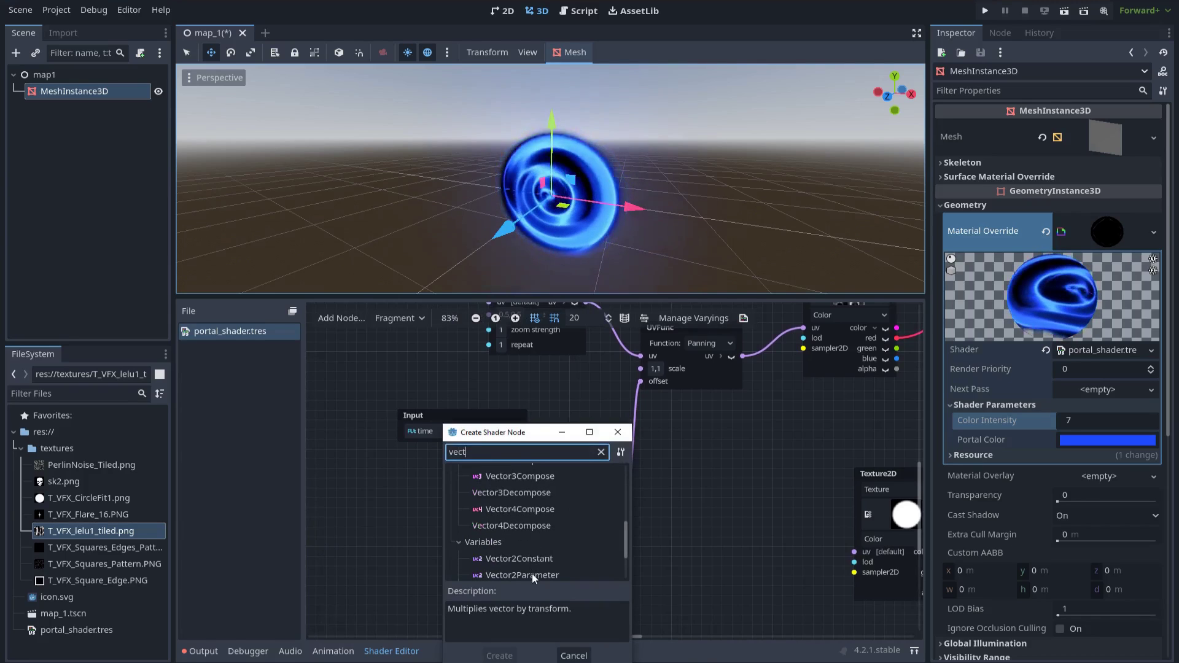
double_click(532, 573)
drag(517, 555, 462, 531)
Step: Rename the Vector2Parameter node as Speed X Y
double_click(467, 547)
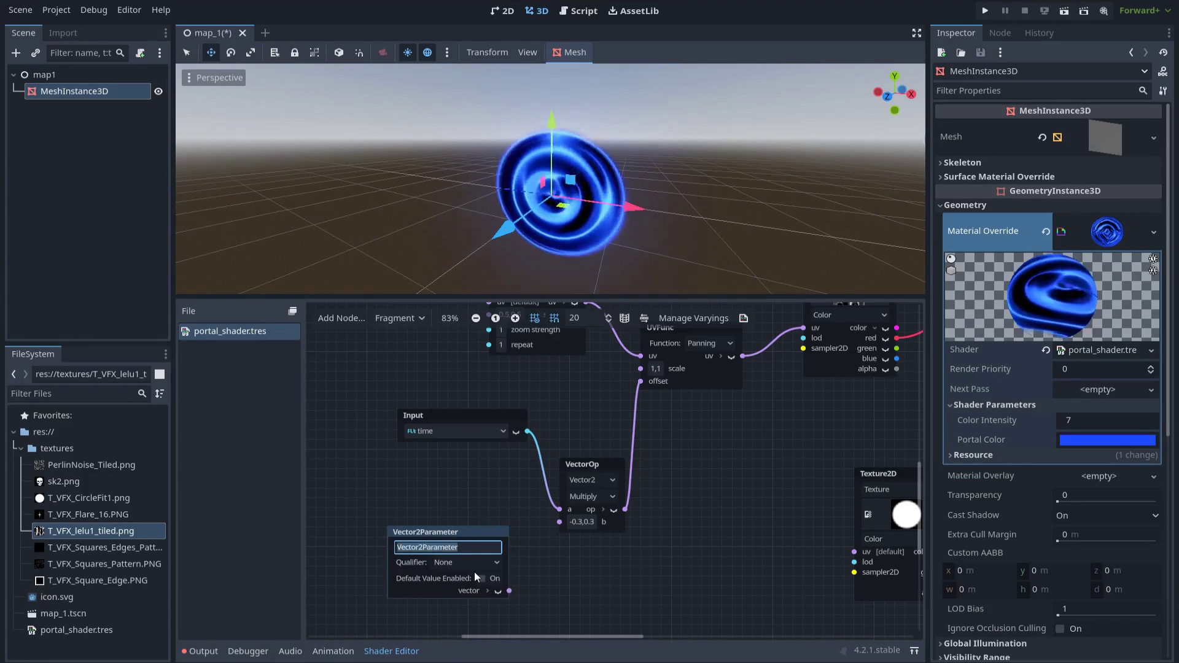
text(Speed )
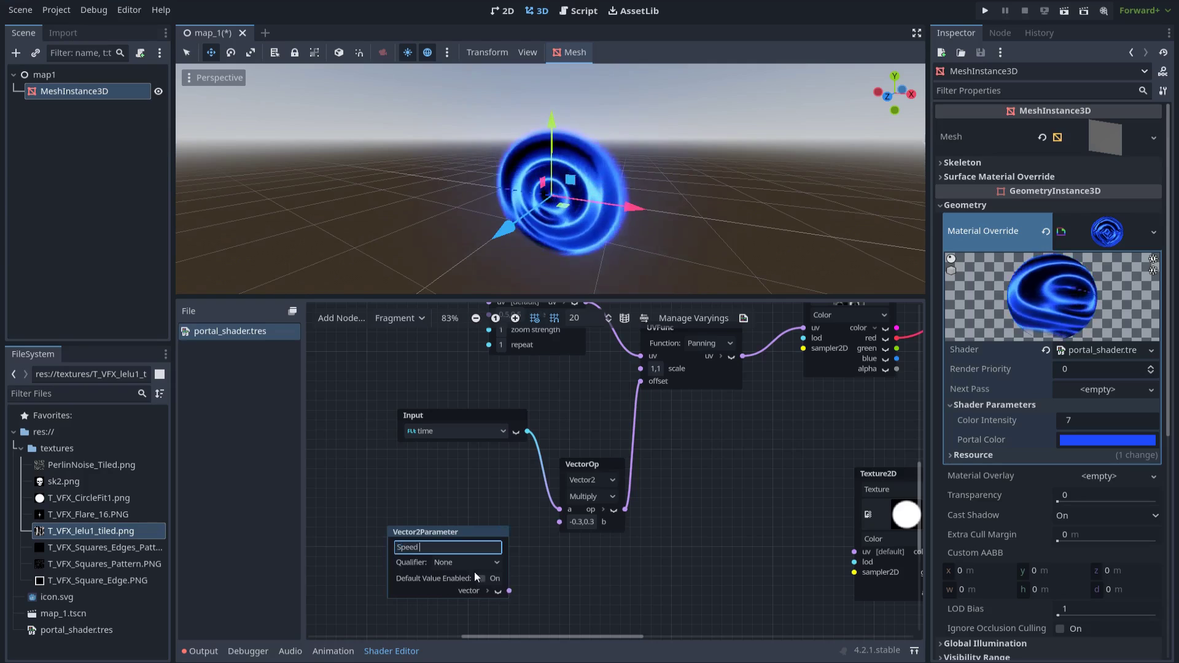
text(X Y)
key(Return)
Step: Connect the speed parameter's vector output to the Vector2 Multiply node's b input, and save the scene
drag(509, 590, 556, 523)
key(ctrl+s)
click(393, 651)
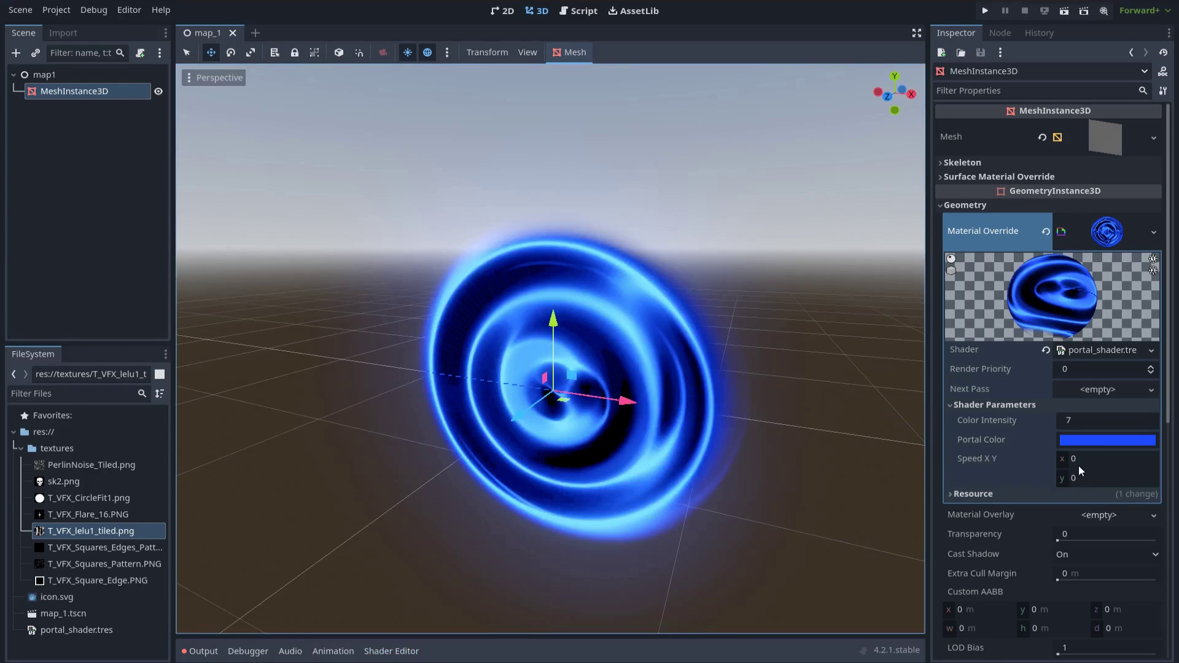
Step: Set the x value of the Speed X Y shader parameter in the override material to -0.3
click(391, 652)
click(392, 652)
click(1083, 460)
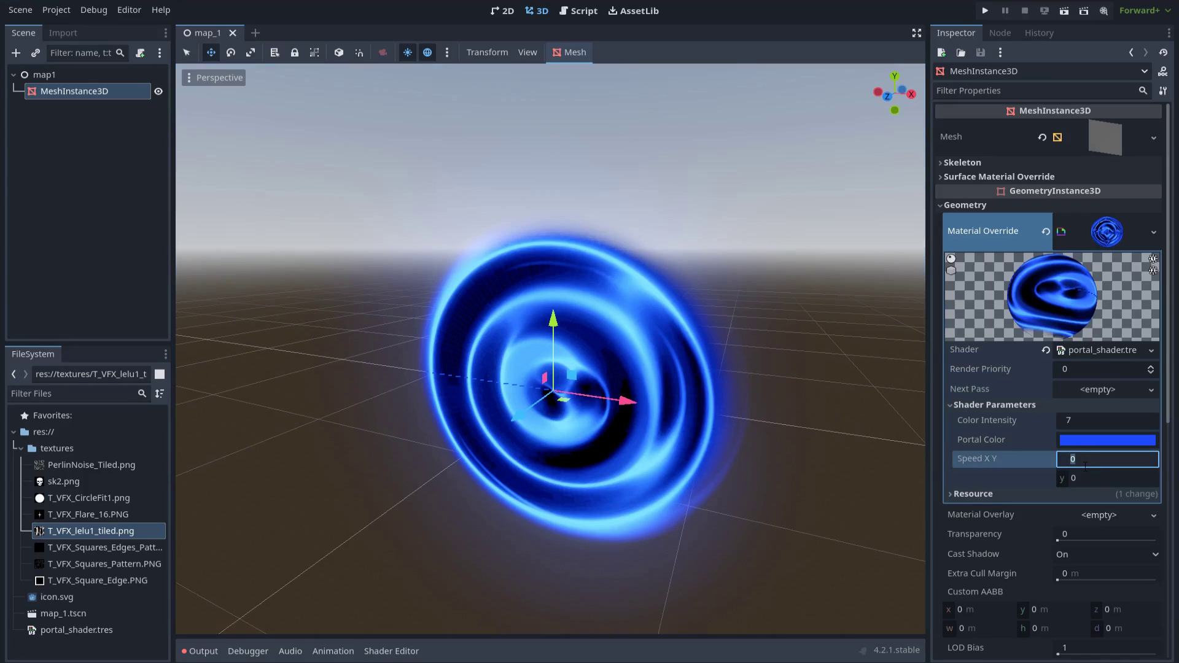
text(-.3)
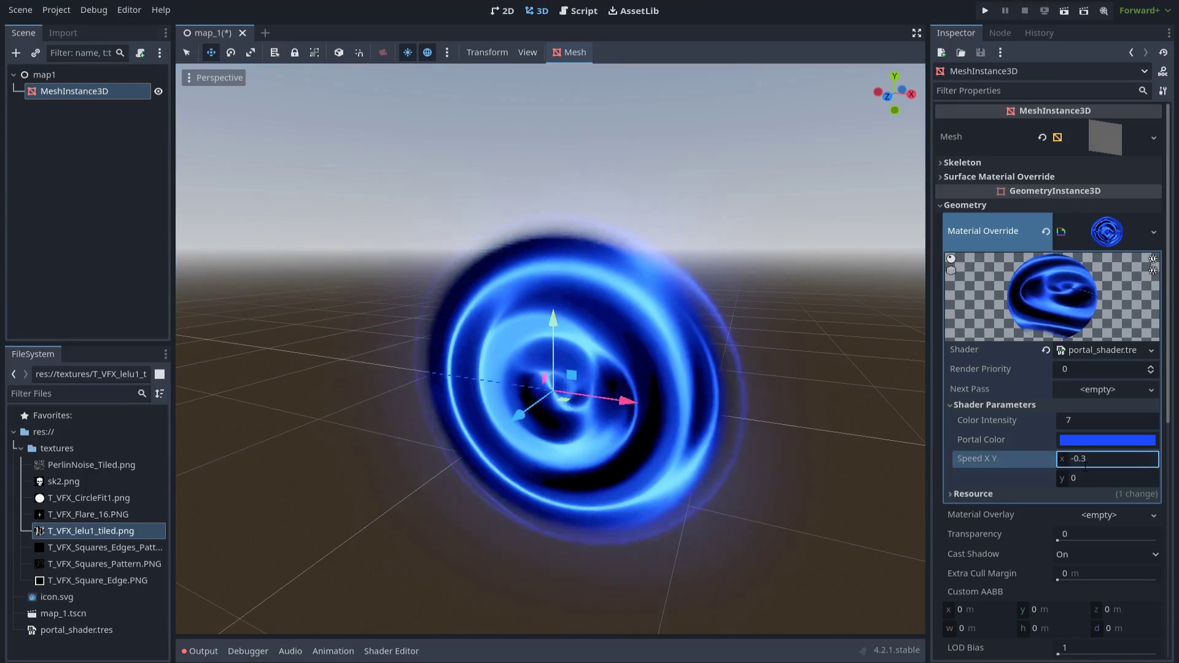
Step: Try 0.3 and 2 as the y value of the Speed X Y shader parameter, leaving it at 0.3
click(1092, 475)
text(0.3)
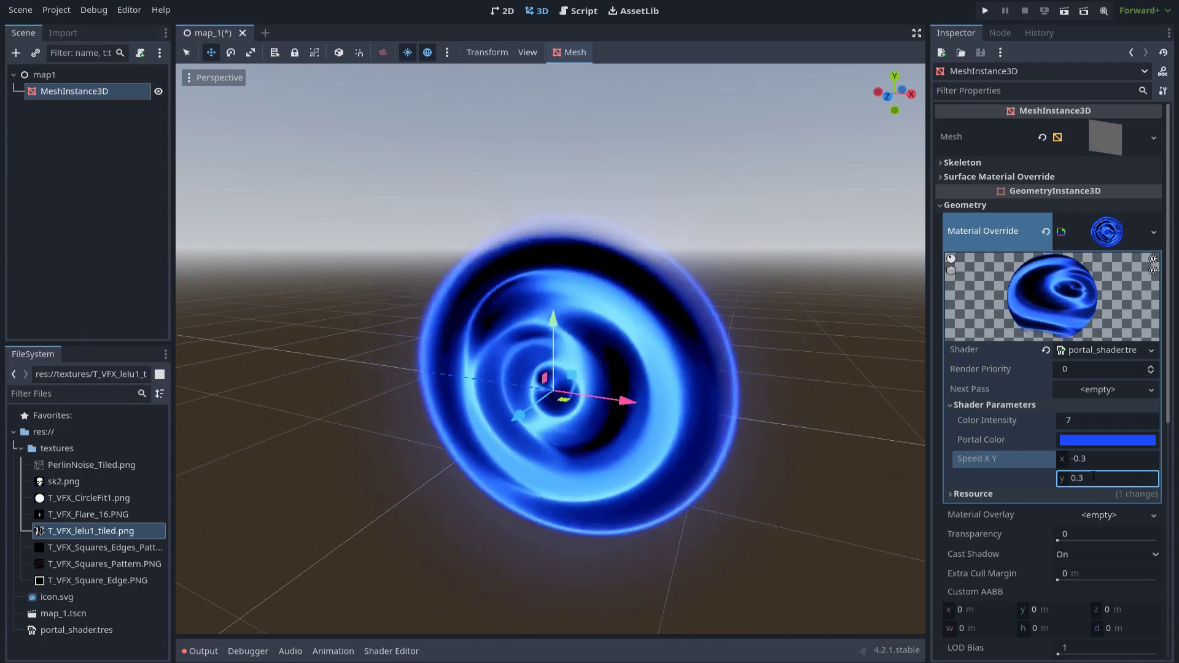
click(1095, 480)
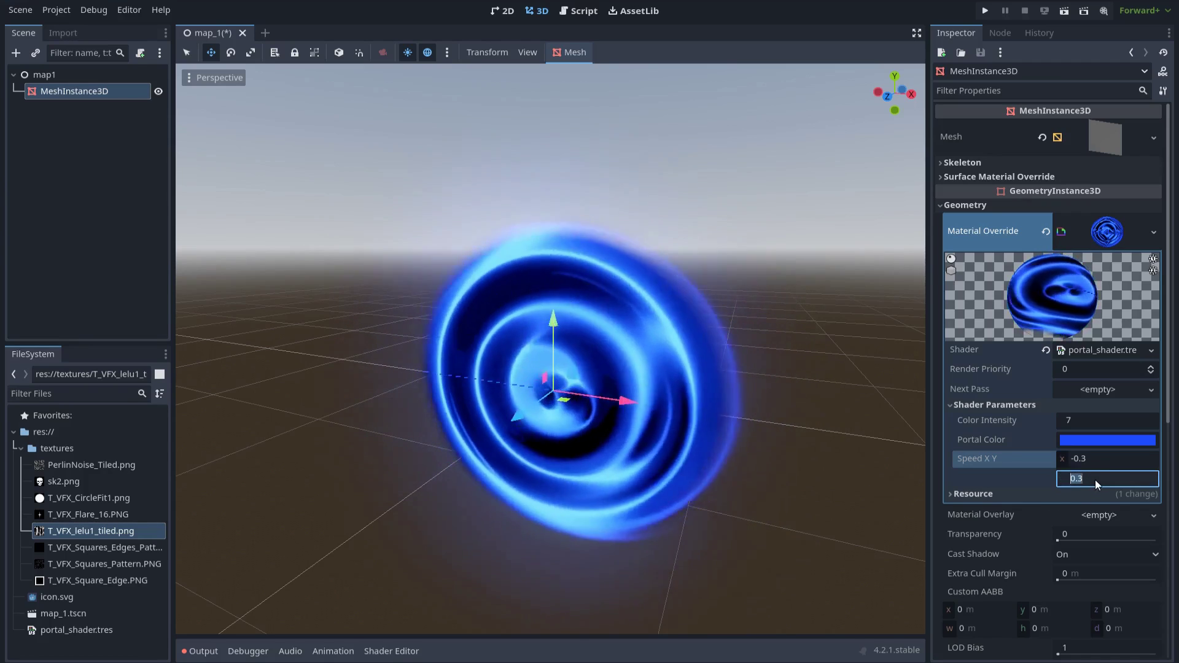
text(2)
key(Return)
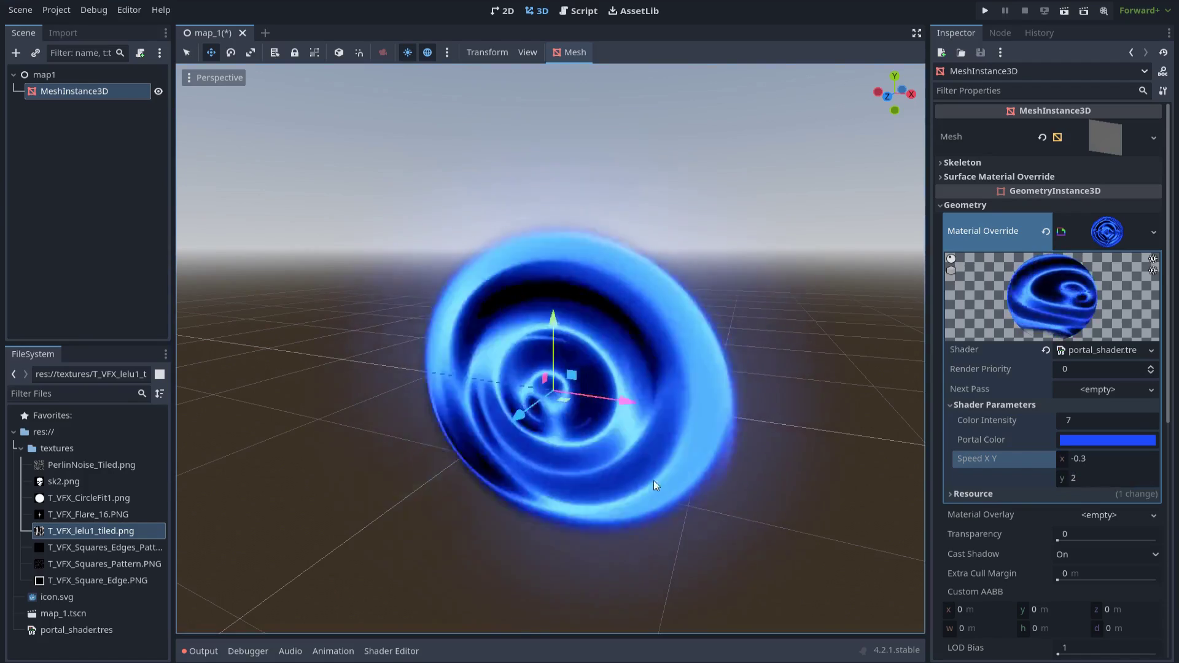
click(1108, 478)
text(0.3)
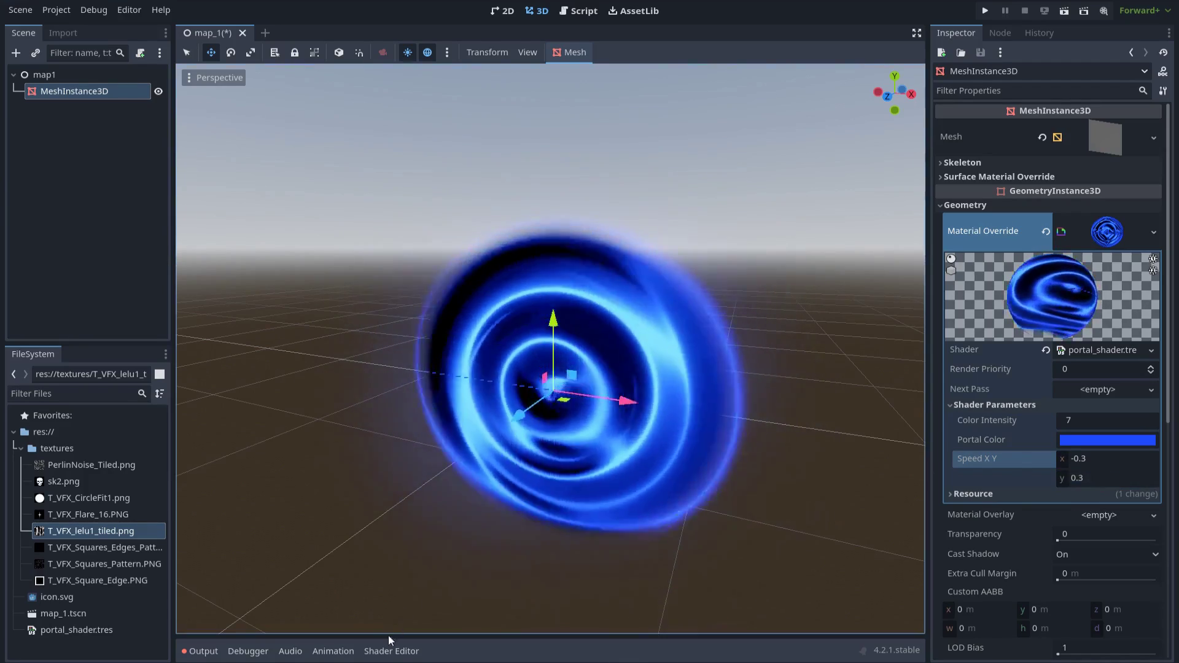
Step: Delete the tiled-pattern Texture2D node between UVFunc and the Vector4 Multiply node in the portal shader graph
click(391, 651)
scroll(606, 508, down, 2)
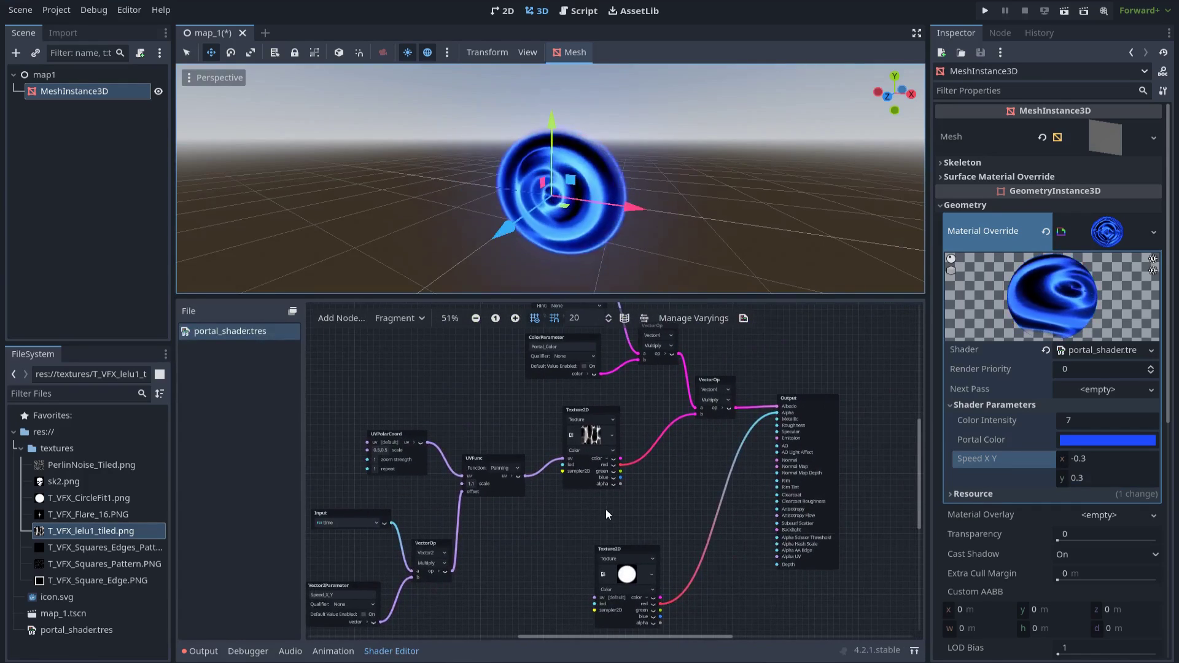
scroll(613, 506, up, 1)
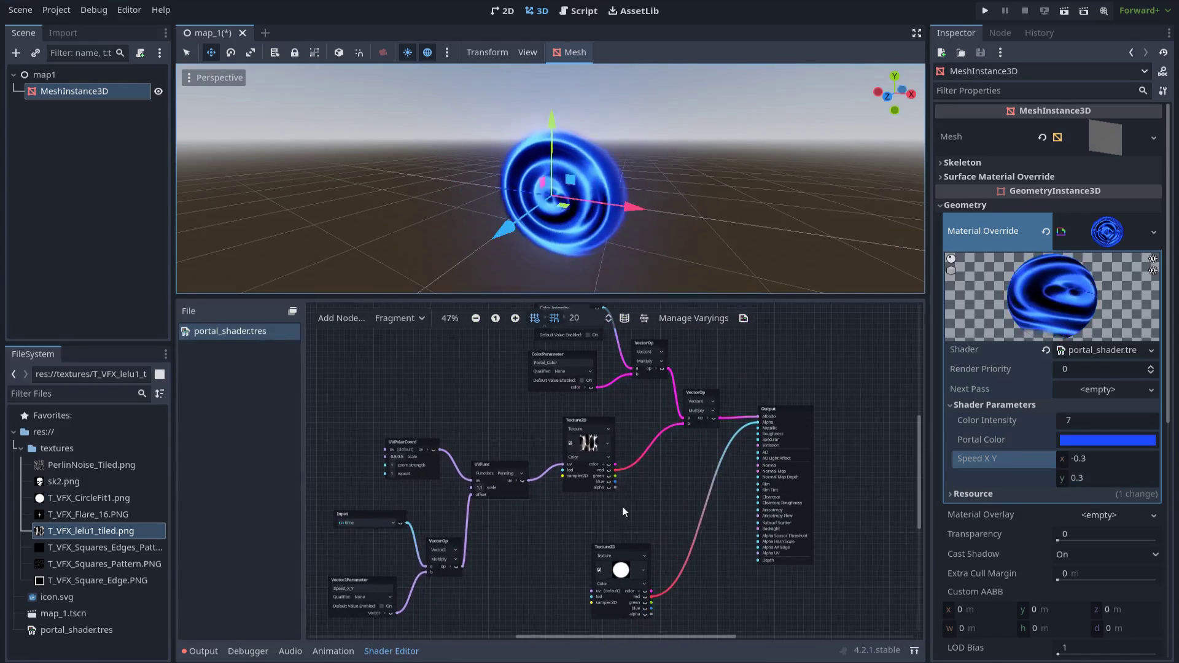
scroll(629, 489, up, 2)
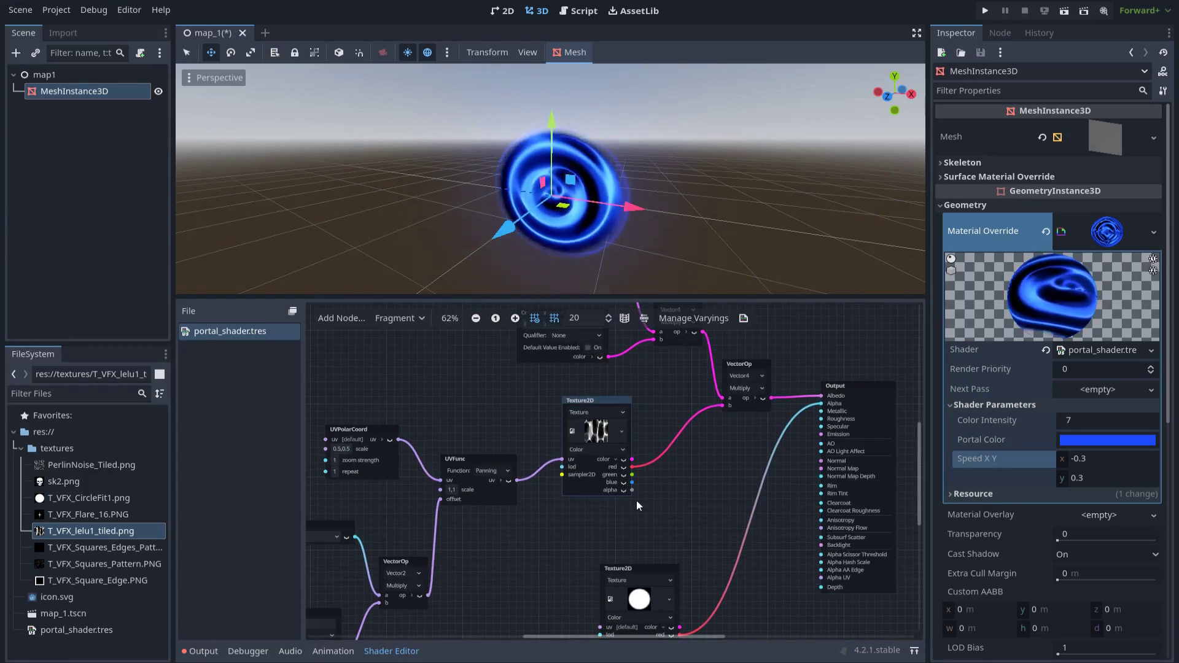
drag(651, 518, 585, 422)
key(Delete)
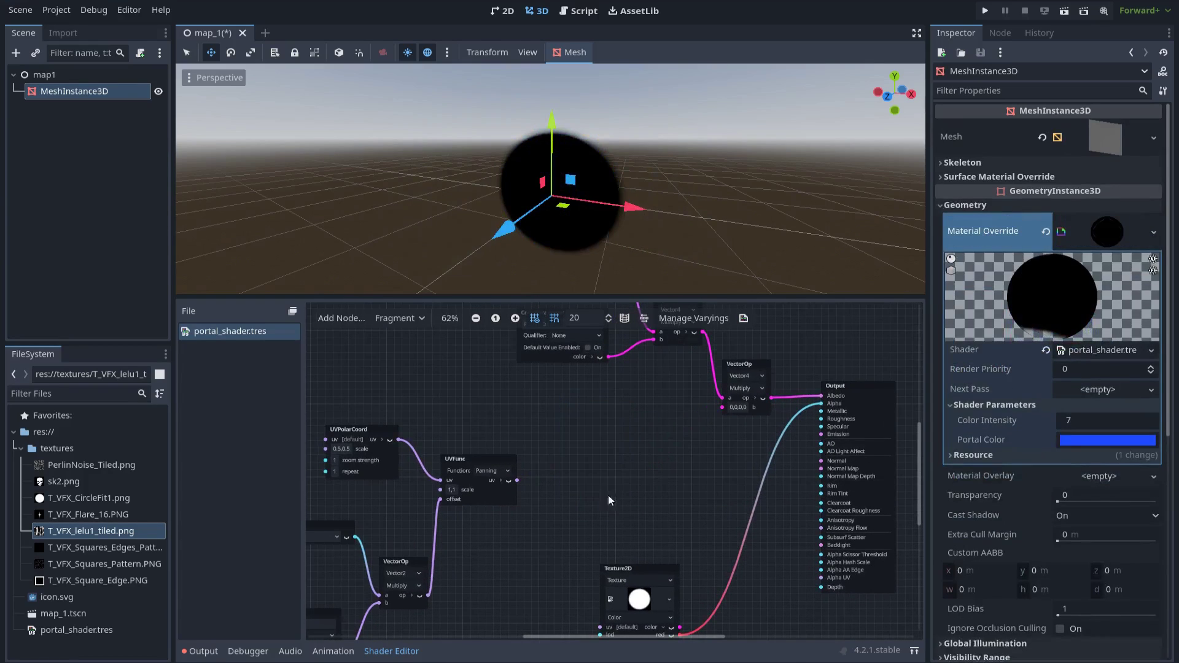
Step: Add a Texture2DParameter node to the right of the UVFunc node, above the circle mask's Texture2D node
right_click(573, 491)
text(vect)
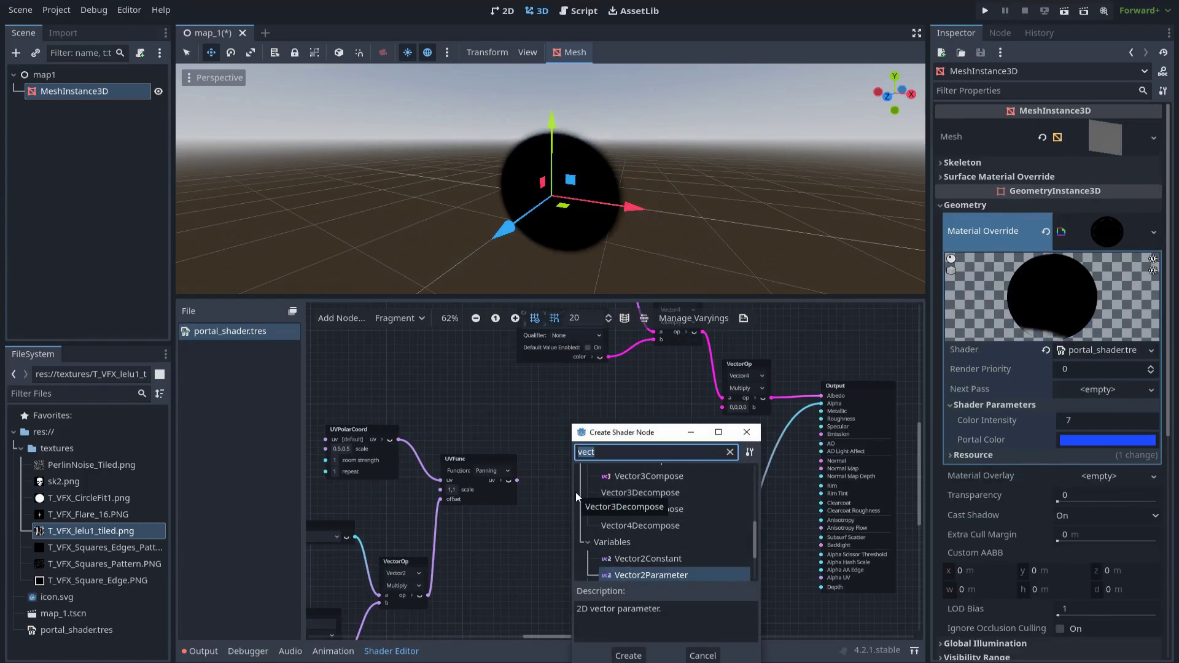
text(textu)
click(656, 518)
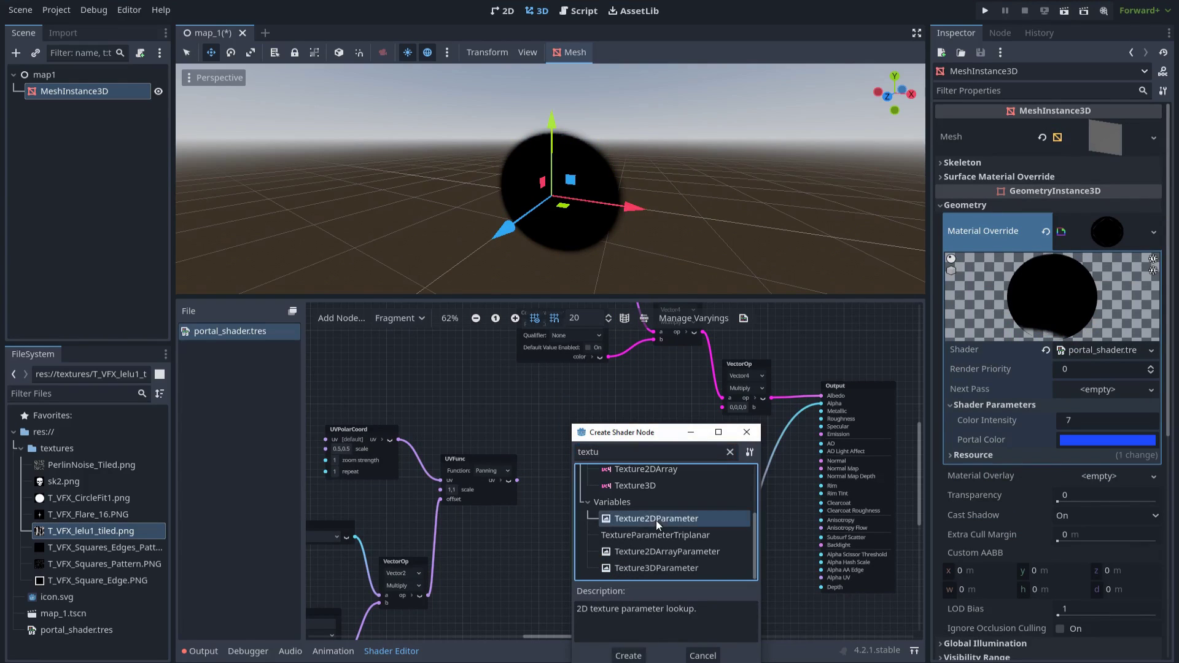
double_click(655, 519)
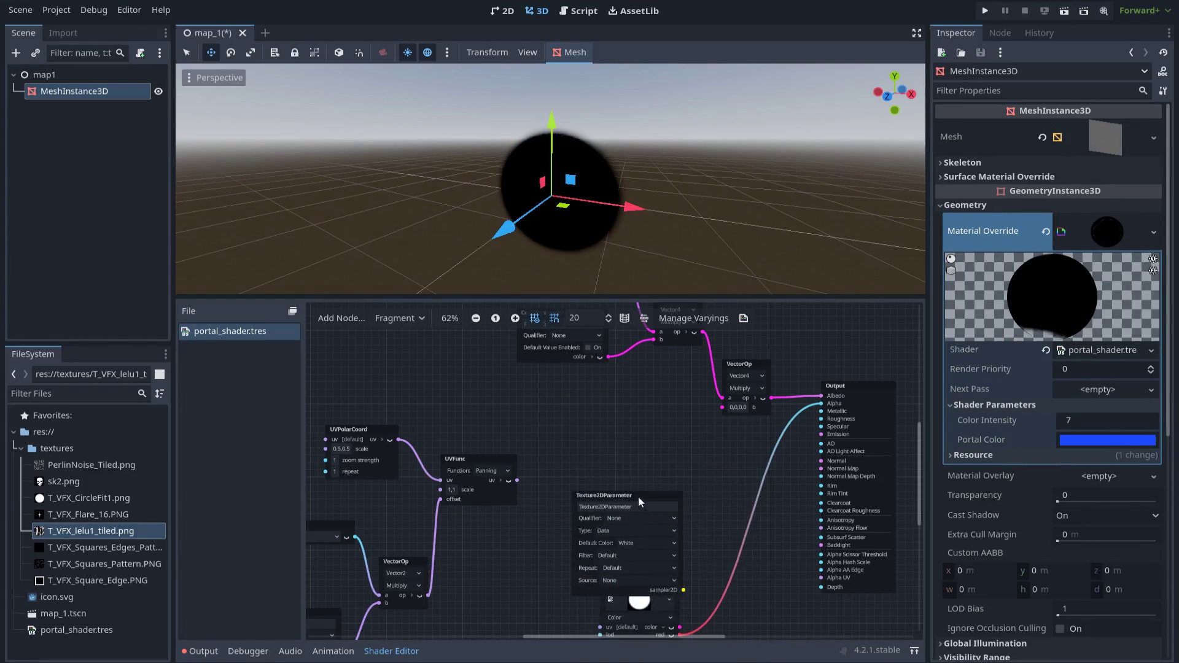
drag(639, 496, 632, 445)
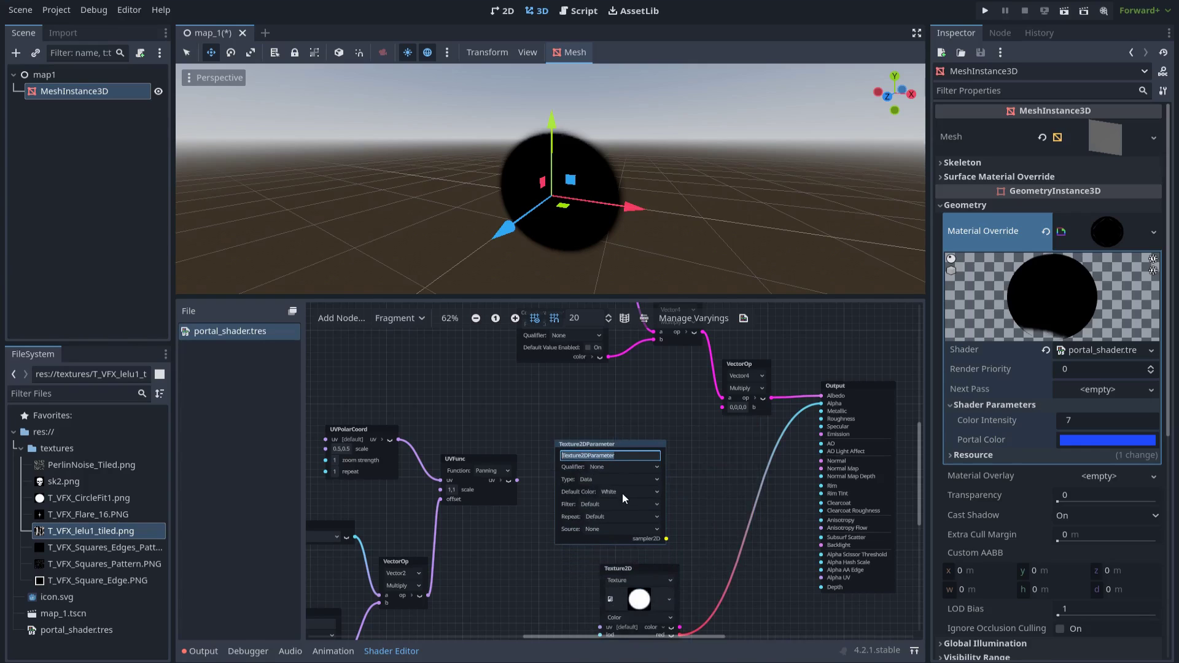
Step: Name the texture parameter Portal_Texture and set its type to Color
text(Portal_Texture)
key(Return)
click(595, 479)
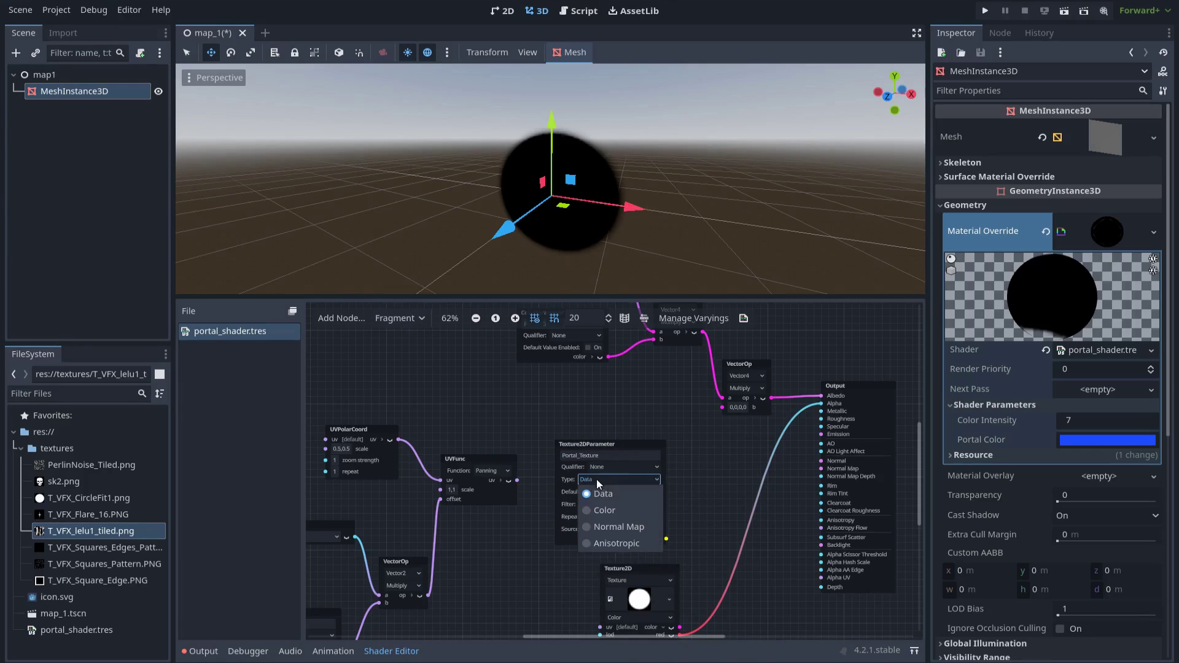
key(Escape)
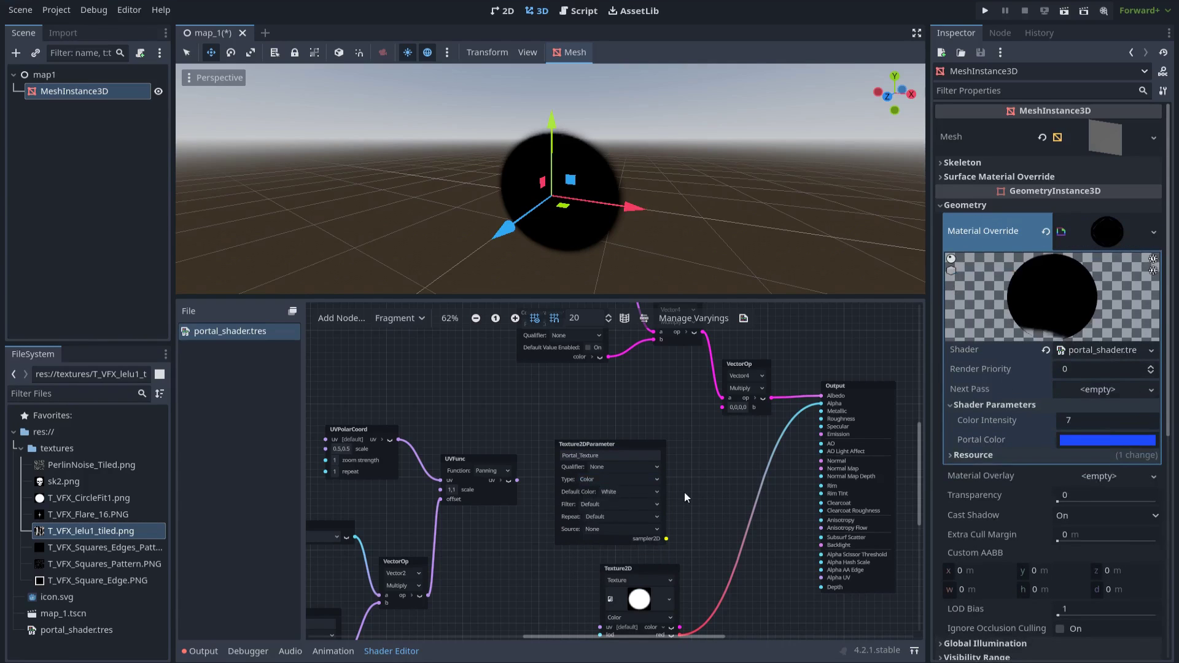
Step: Move the Portal_Texture node below UVFunc and create a SamplerPort Texture2D node from its sampler2D output, placed above the circle mask node
scroll(680, 472, down, 2)
drag(634, 411, 528, 517)
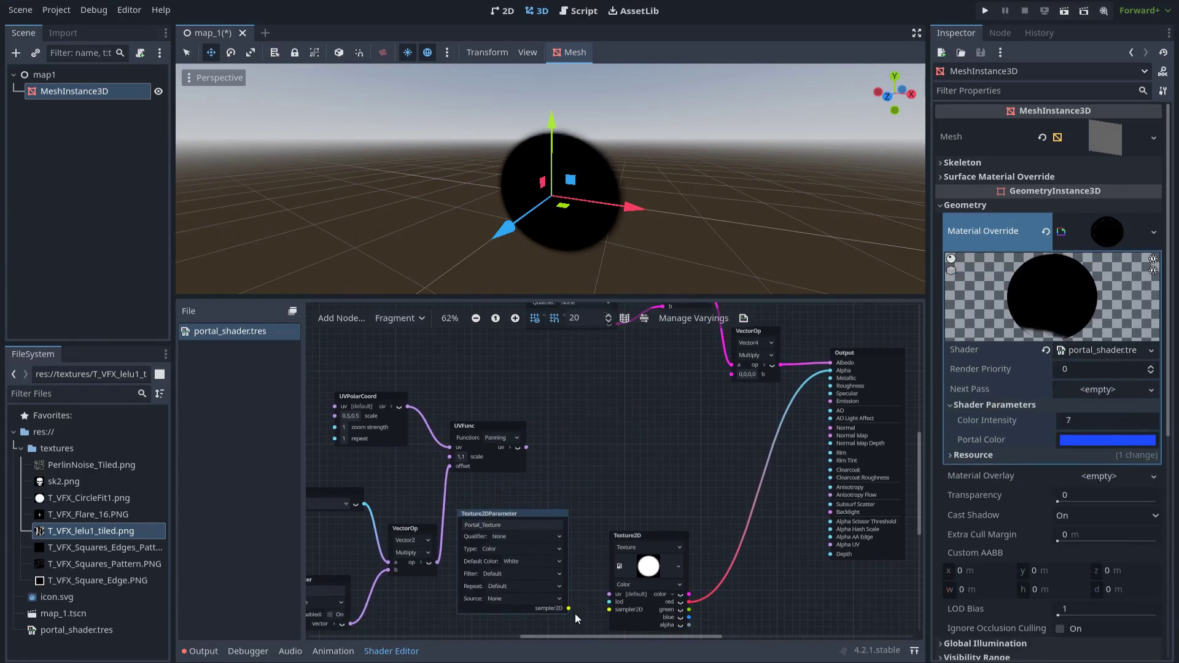
drag(587, 562, 592, 437)
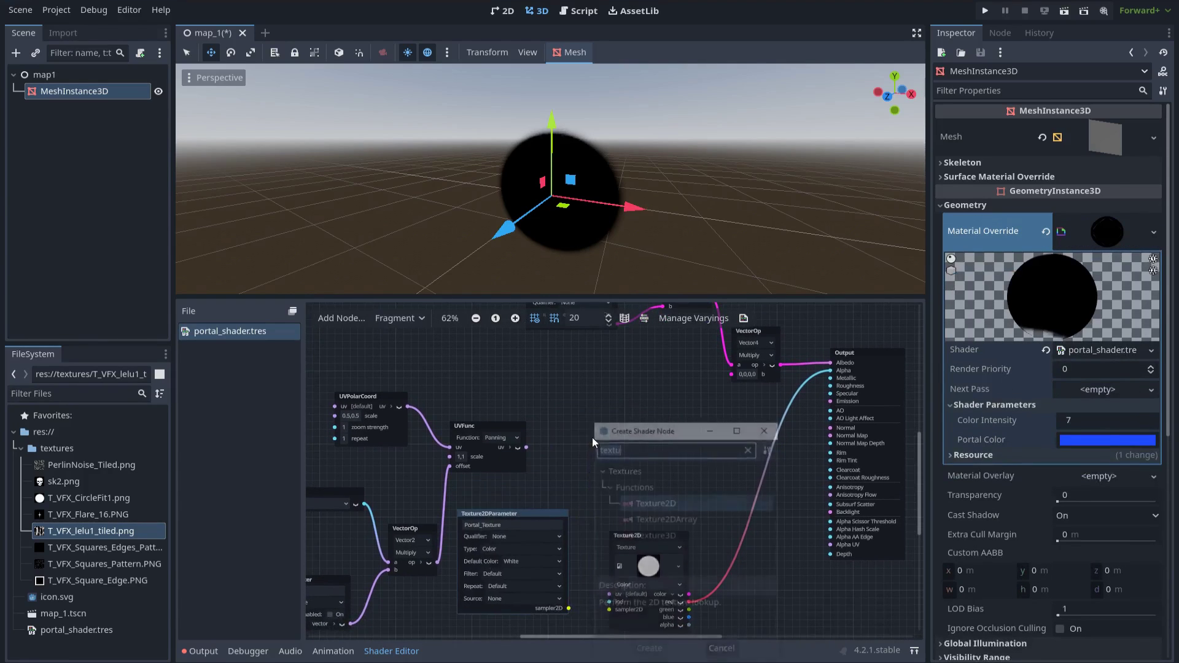
double_click(650, 507)
drag(644, 484, 644, 453)
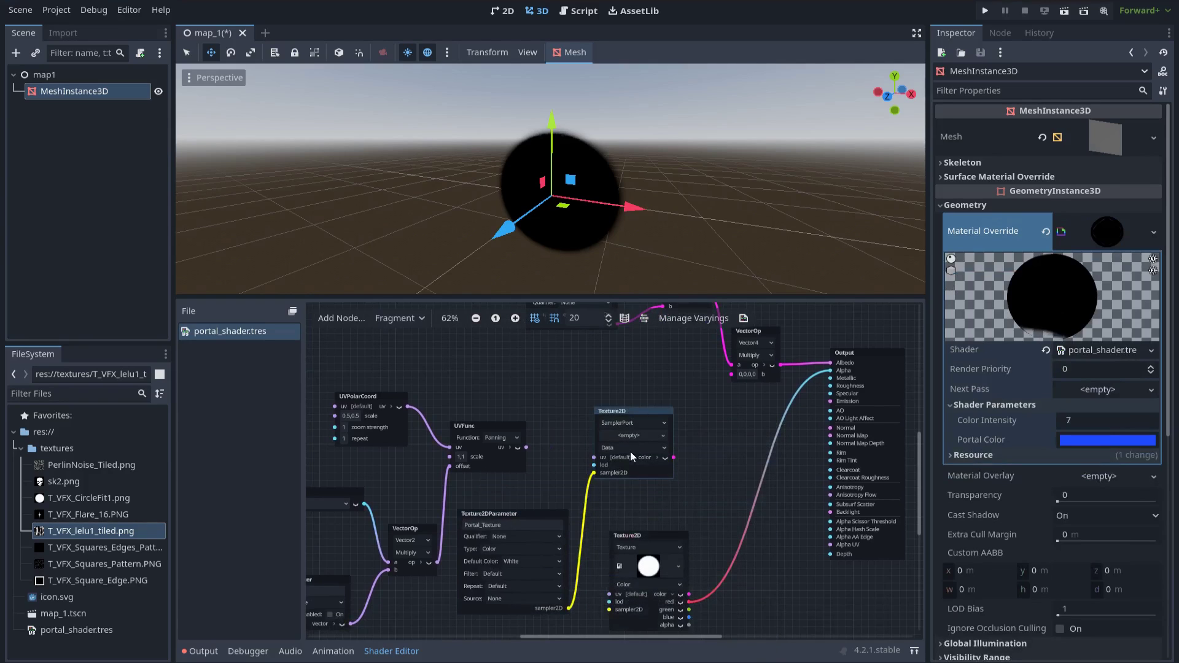
click(633, 447)
click(630, 479)
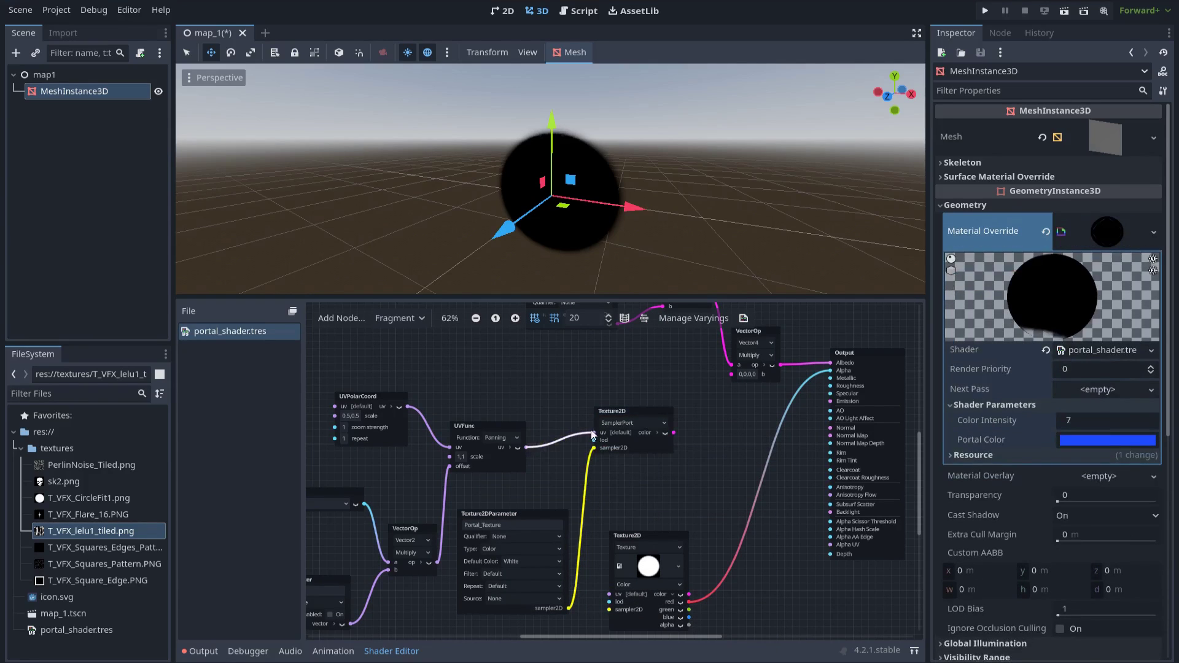
Step: Connect UVFunc to the new Texture2D's uv and its color output to the final Vector4 Multiply's b input, and save the scene
drag(593, 435, 594, 433)
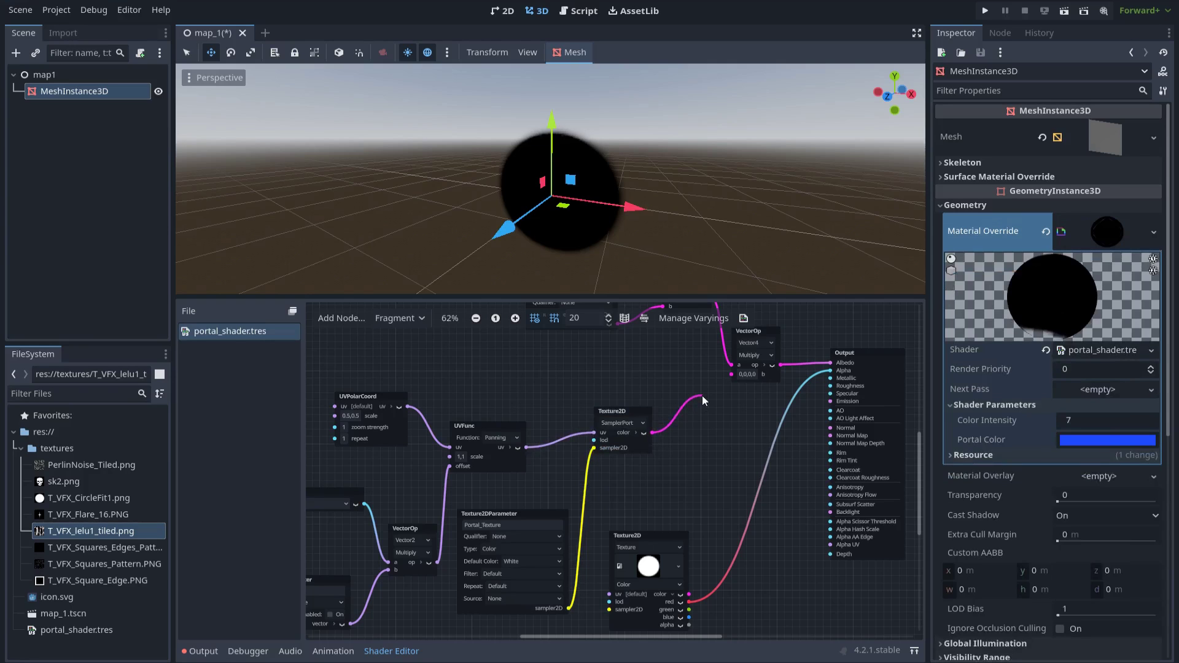
drag(727, 376, 730, 375)
scroll(700, 442, down, 3)
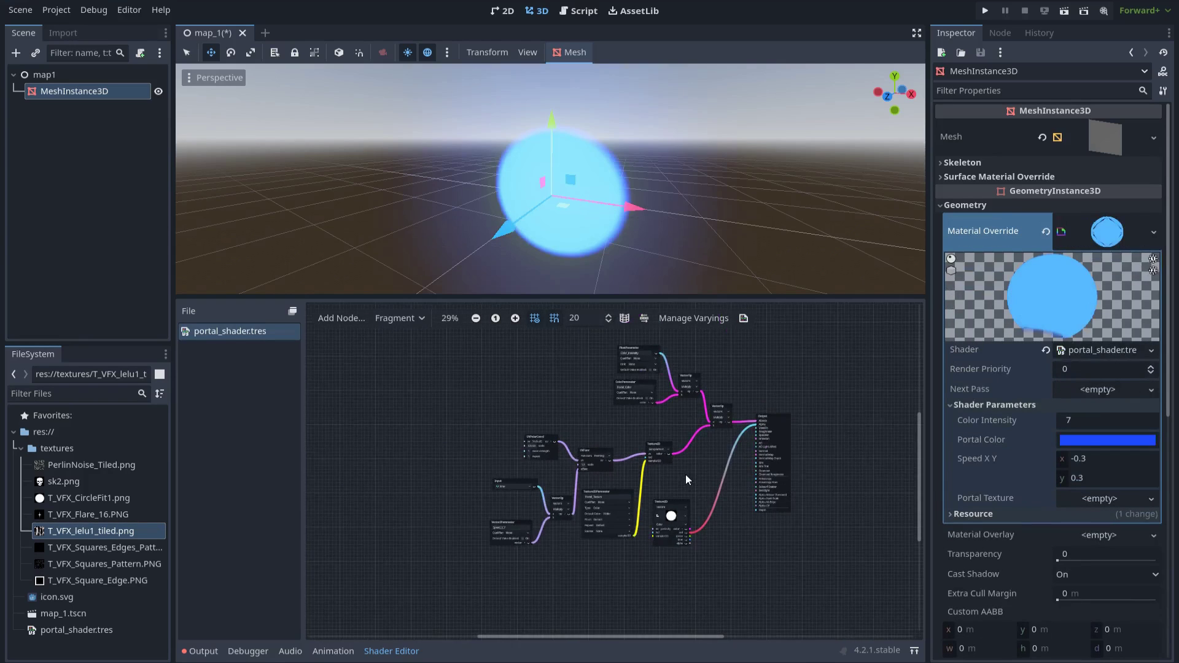
middle_drag(679, 476, 661, 508)
key(ctrl+s)
Step: Close the shader graph and assign T_VFX_lelu1_tiled.png to the Portal Texture parameter of the override material
click(389, 653)
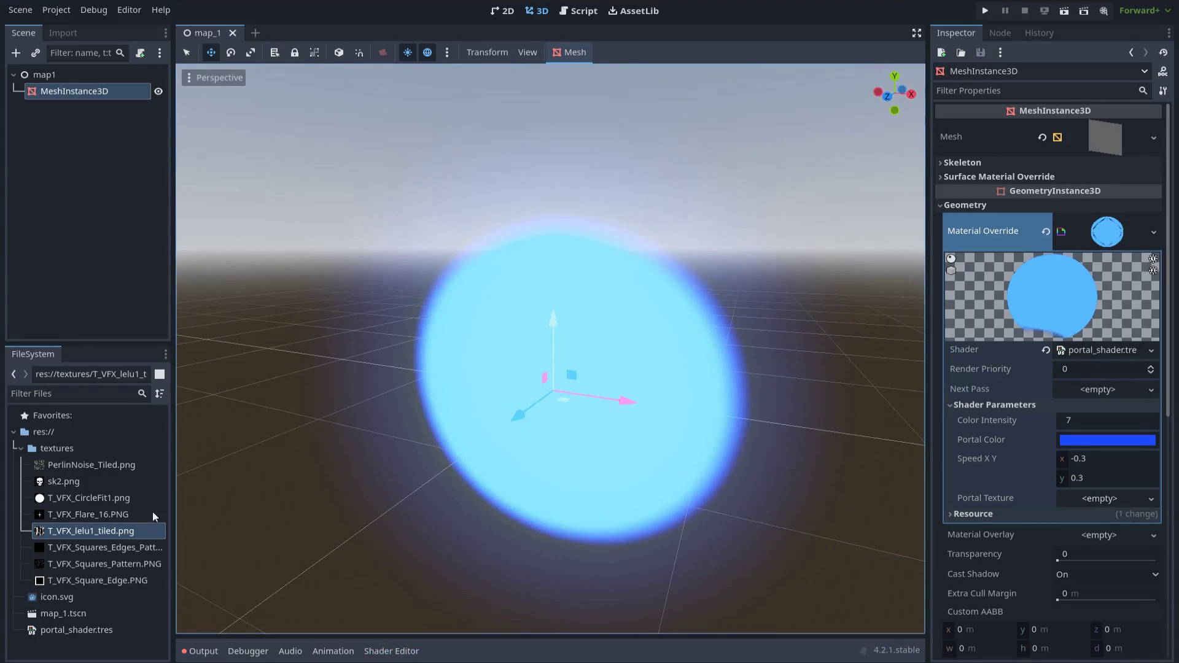
drag(70, 531, 1092, 505)
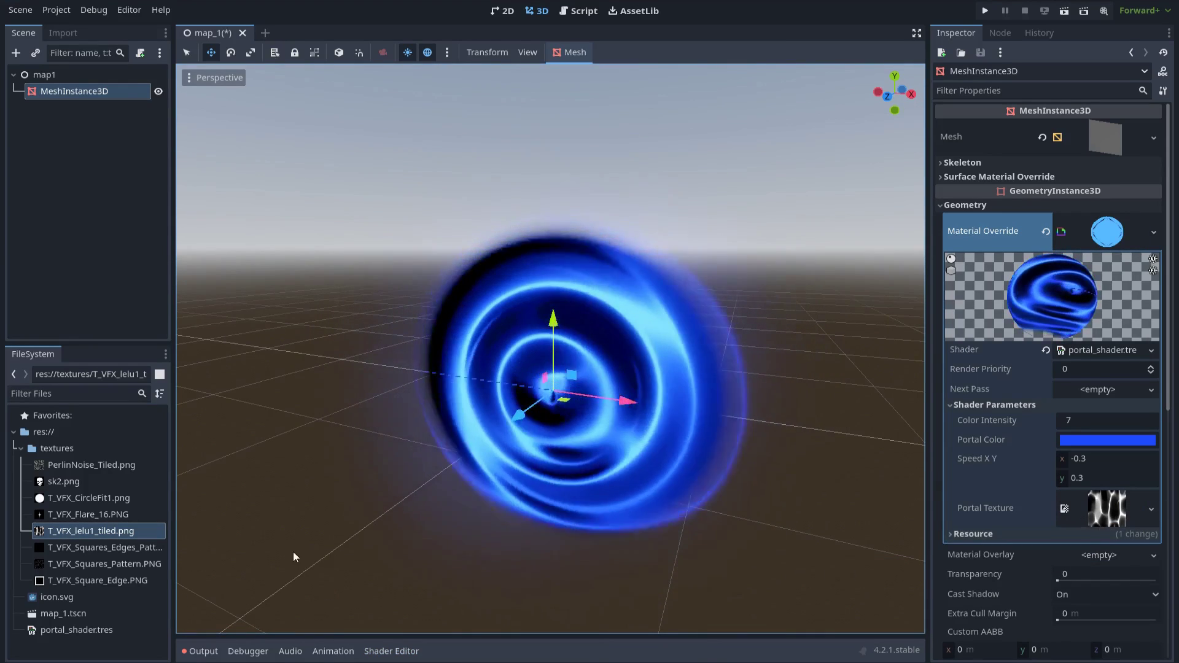
Step: Try sk2.png and then T_VFX_Square_Edge.PNG as the Portal Texture, and inspect the portal in the viewport
click(71, 485)
drag(71, 488, 1105, 509)
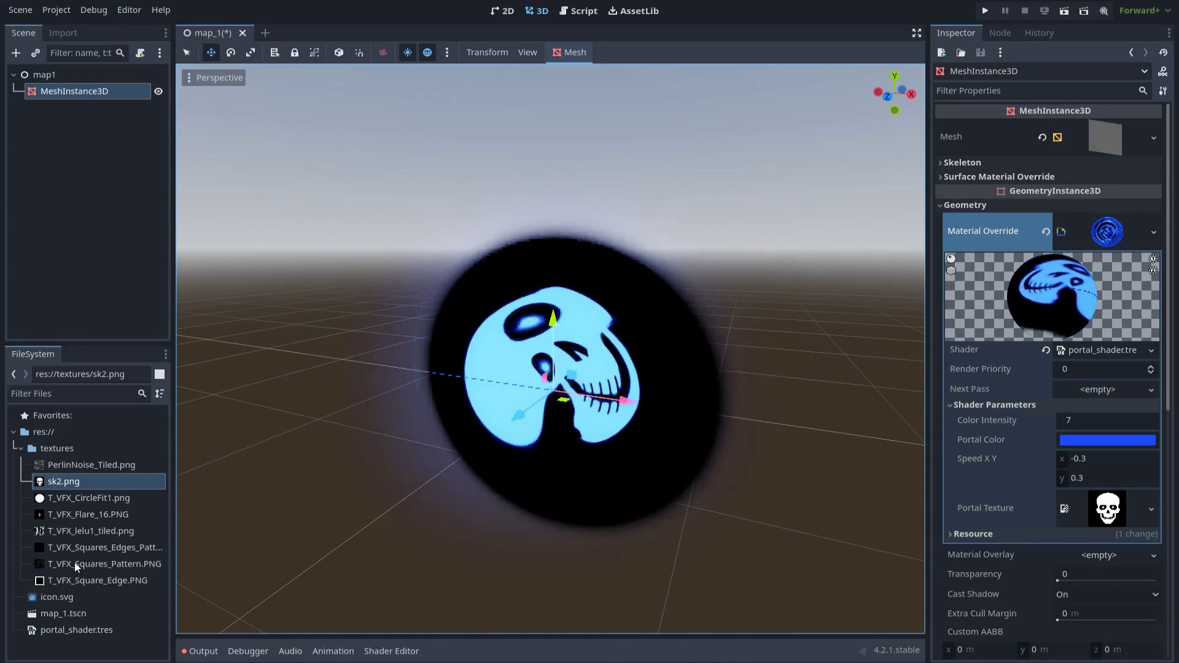
drag(76, 580, 1113, 515)
scroll(774, 552, down, 4)
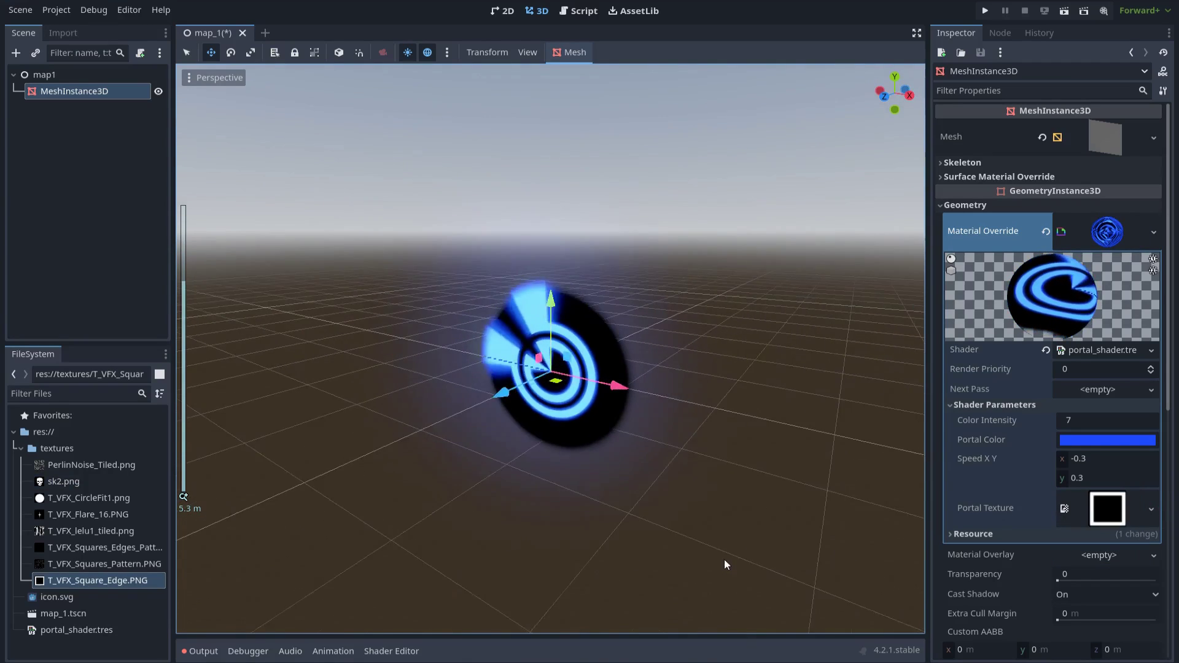
scroll(724, 564, up, 2)
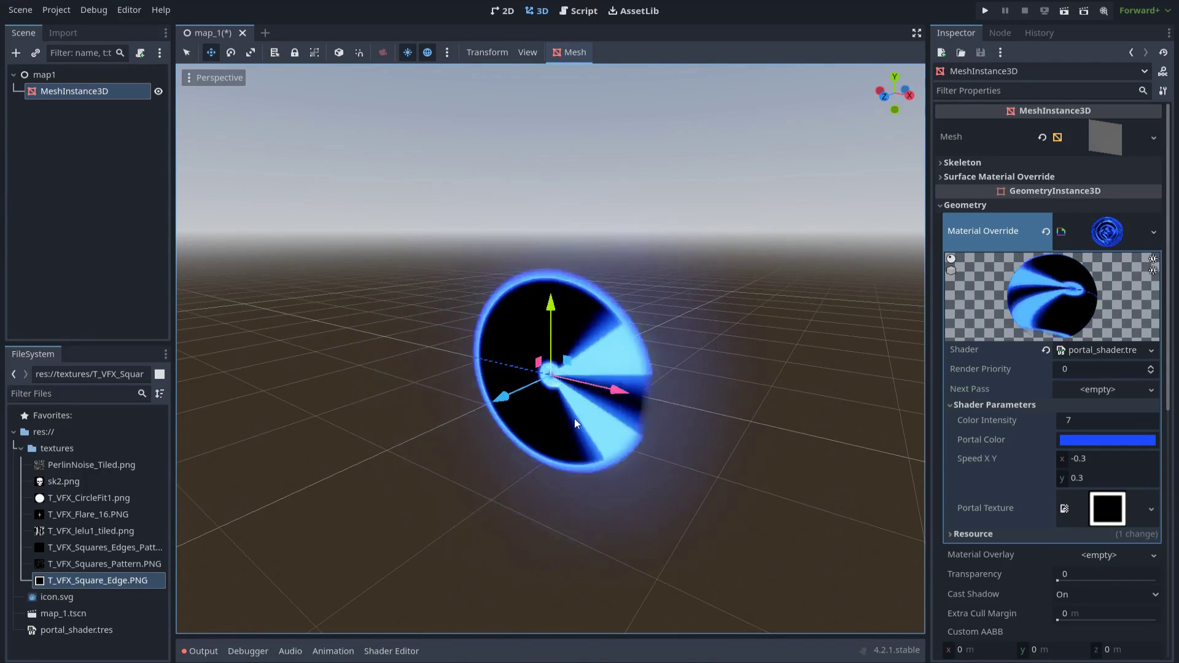
scroll(579, 418, up, 2)
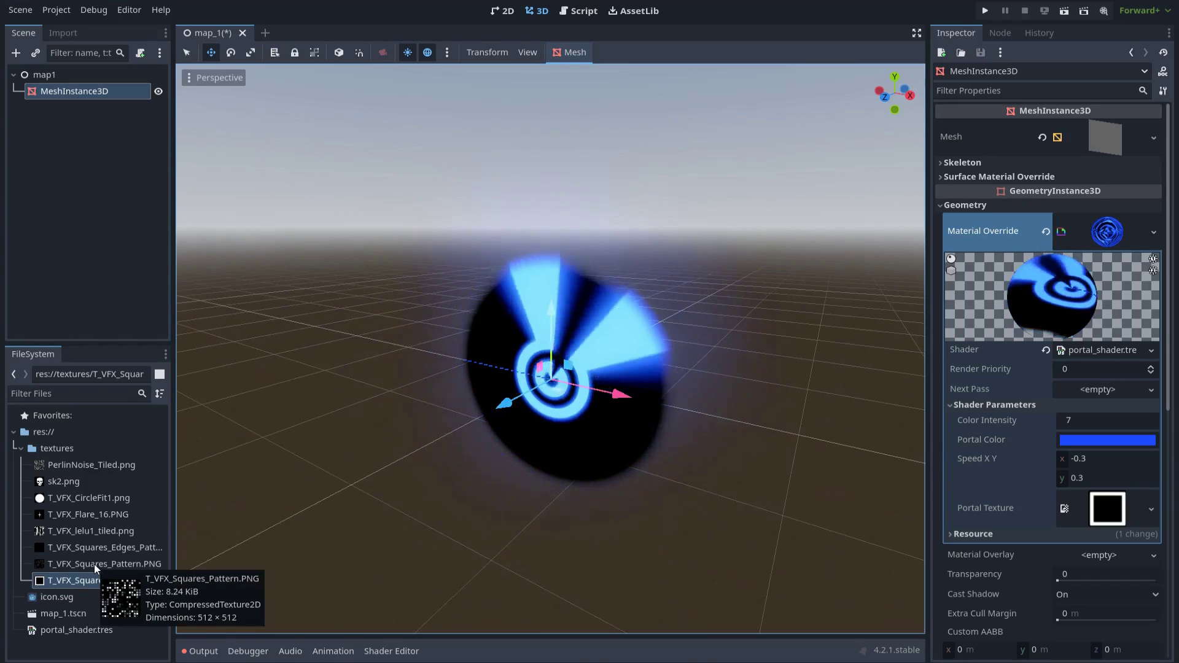
Step: Try T_VFX_Squares_Pattern.PNG as the Portal Texture and inspect the portal in the viewport
drag(94, 564, 1080, 512)
scroll(749, 546, down, 4)
scroll(743, 550, up, 3)
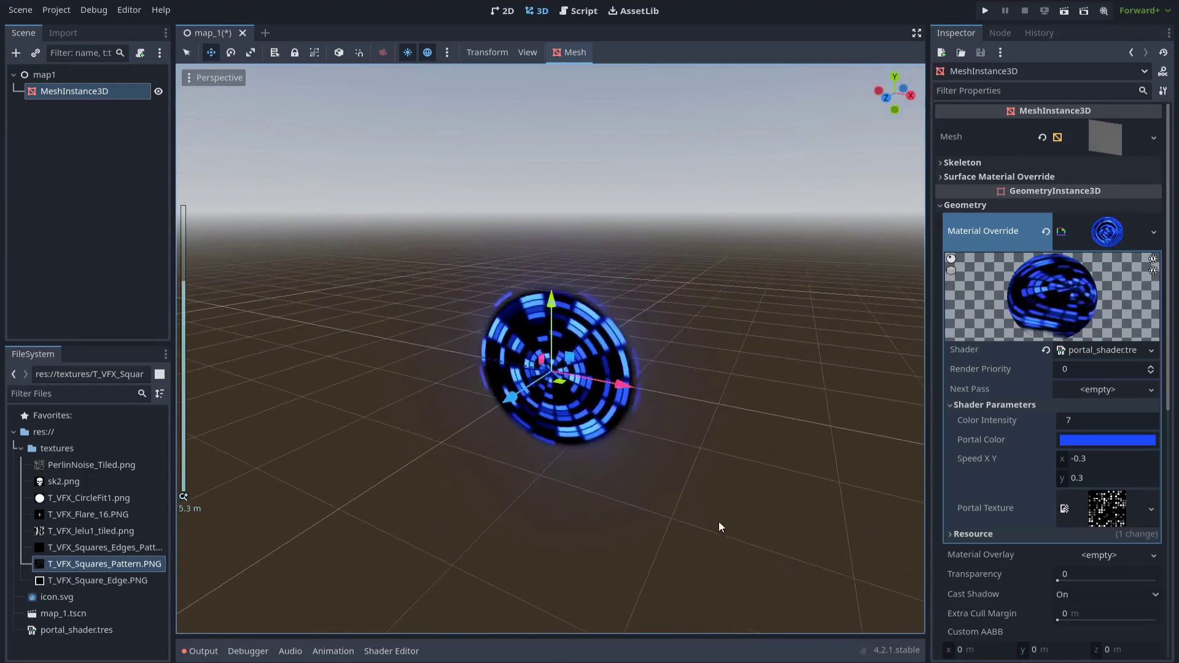
Step: Set the Portal Texture back to T_VFX_lelu1_tiled.png
click(87, 531)
drag(88, 534, 1105, 508)
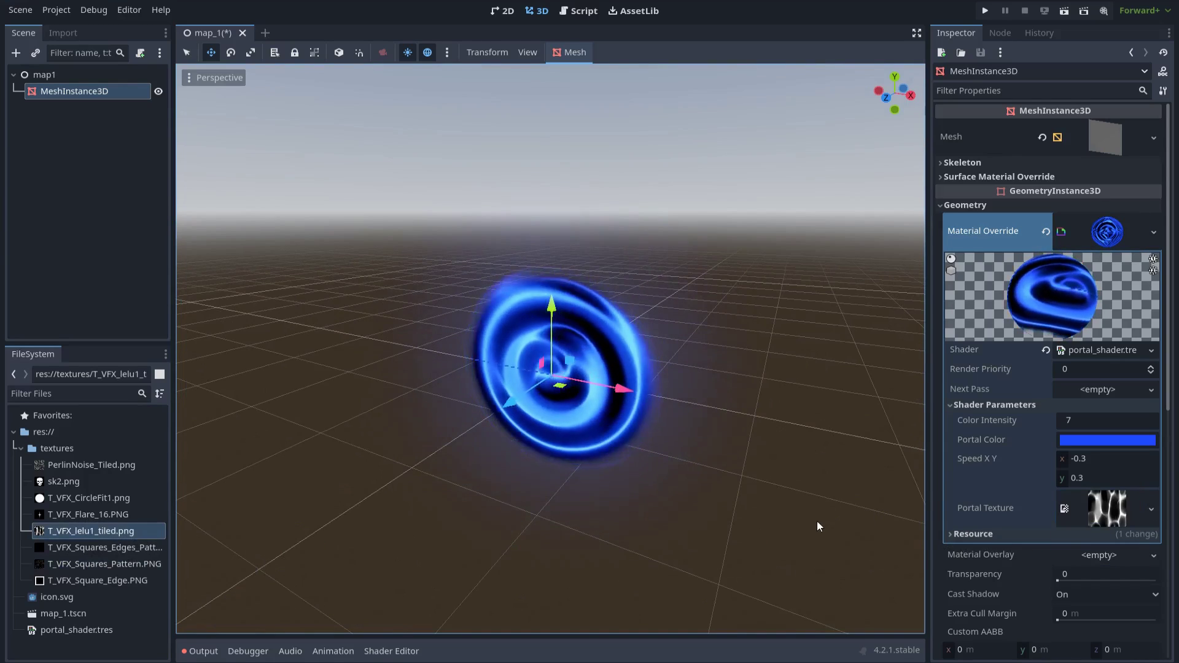
scroll(805, 518, up, 1)
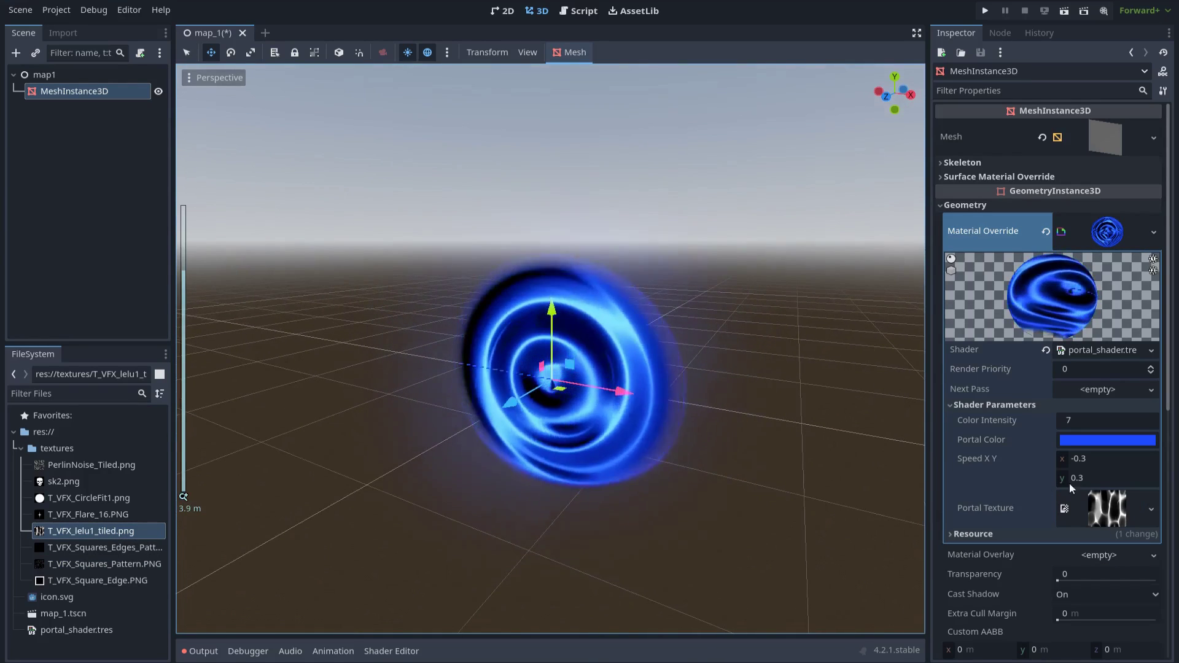
Step: Change the Portal Color to a pure blue, hex 0046ff, with red at 0
click(1093, 440)
drag(1103, 174, 1132, 129)
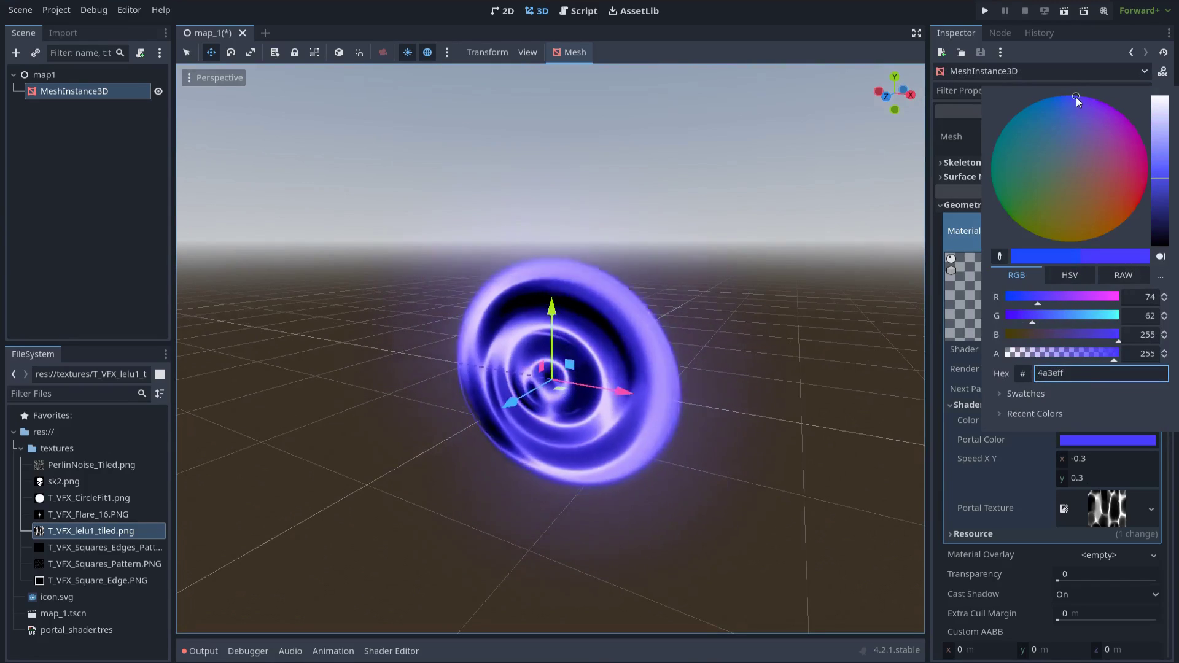
drag(1073, 96, 1068, 96)
click(1007, 297)
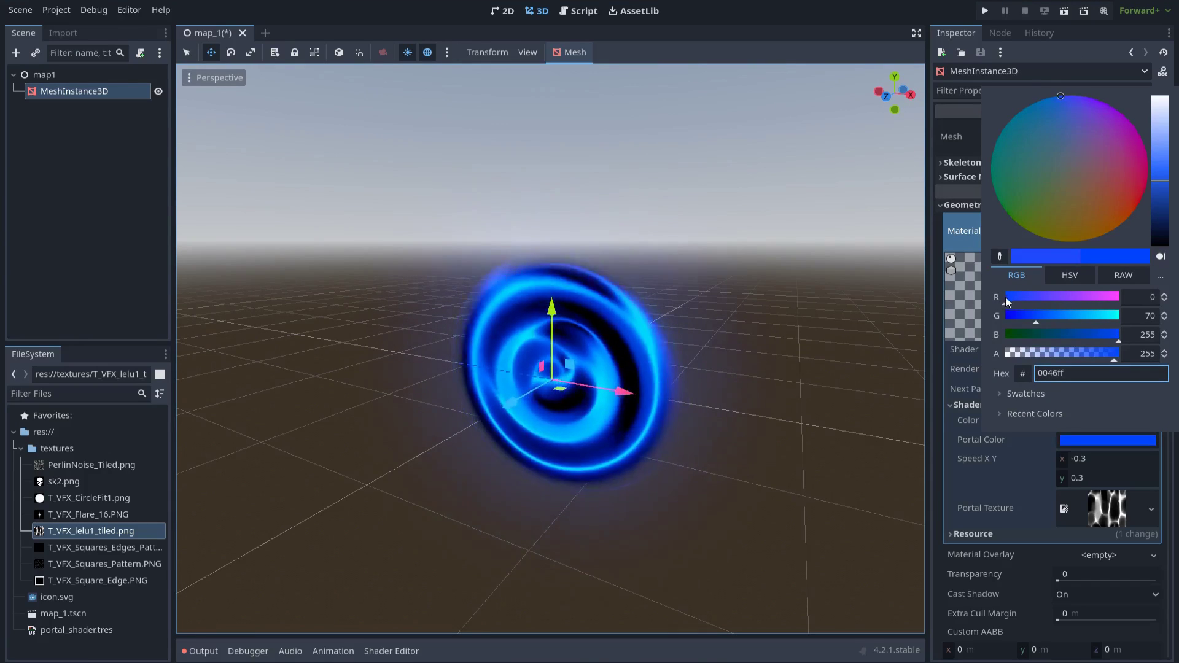
click(884, 430)
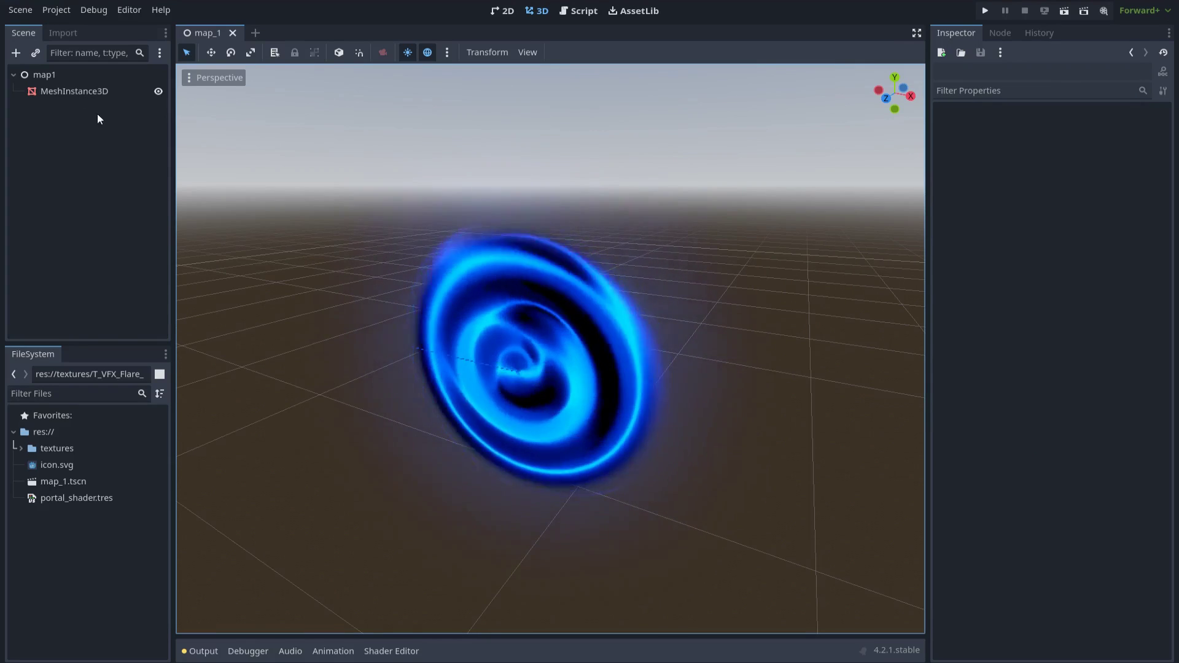
Step: Add a GPUParticles3D node to the map1 scene
click(15, 53)
text(gpu)
double_click(507, 315)
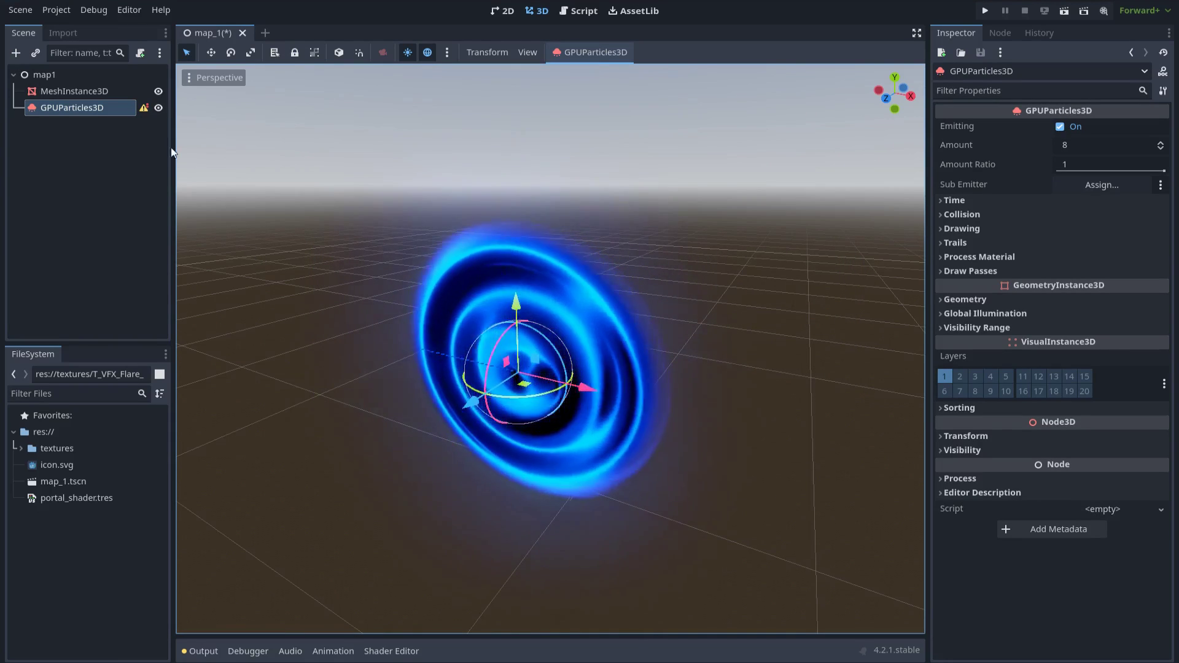
Step: Add a Node3D under the map1 root and rename it VFX_Portal
click(52, 78)
key(ctrl+a)
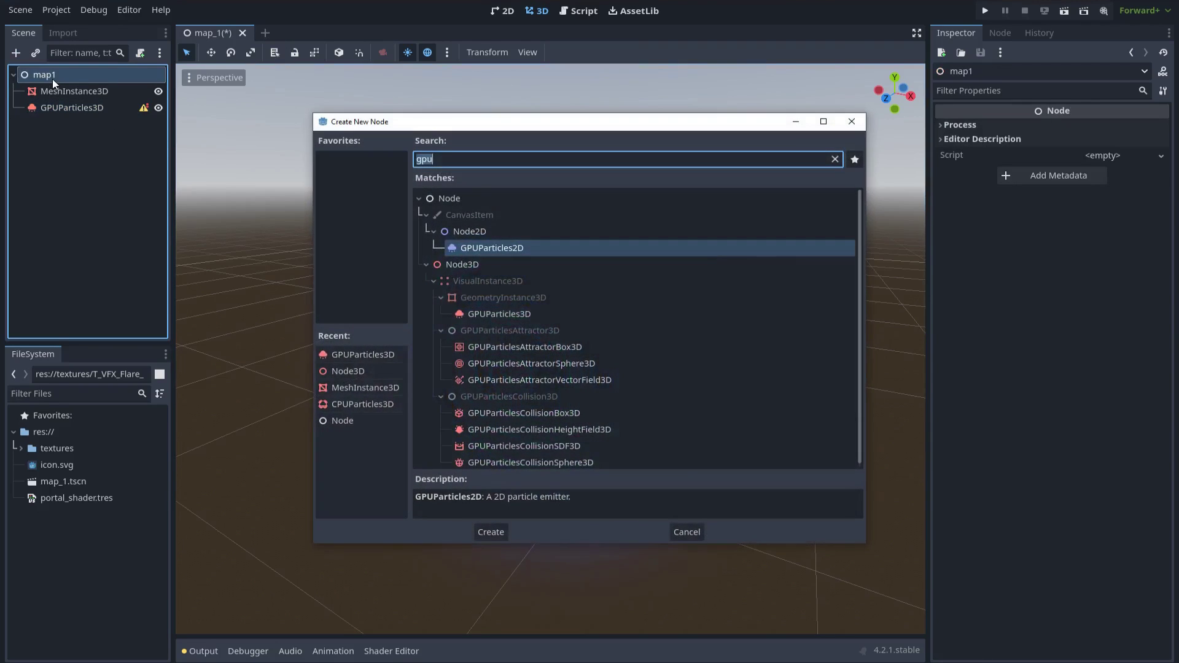
text(node)
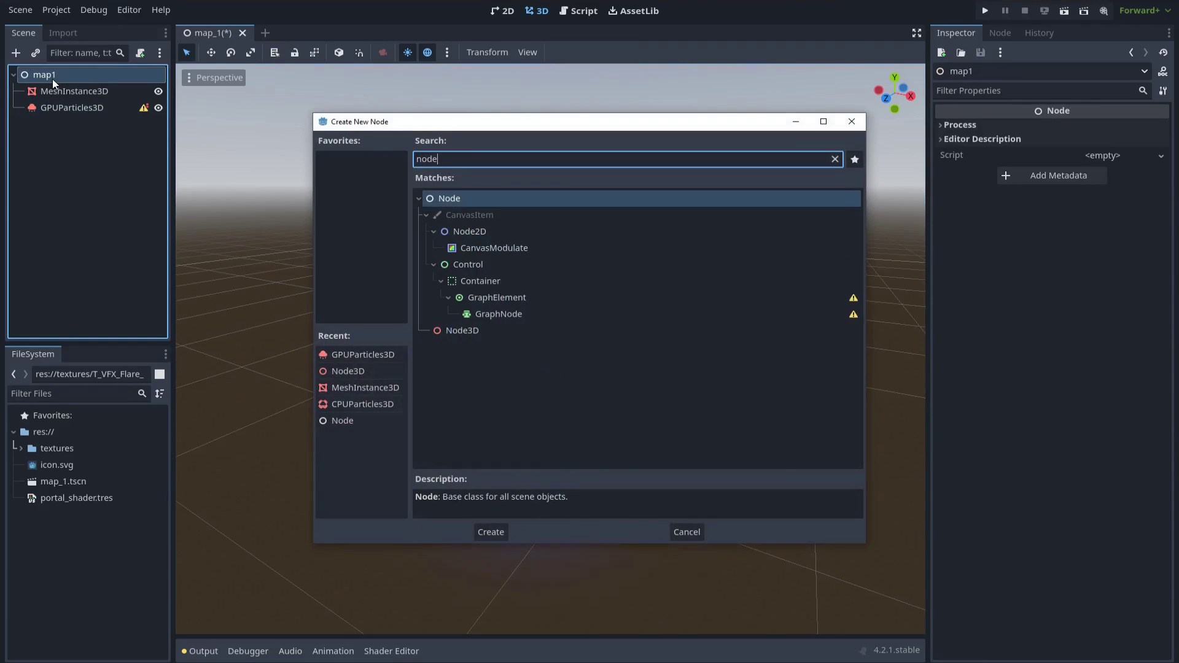
double_click(466, 330)
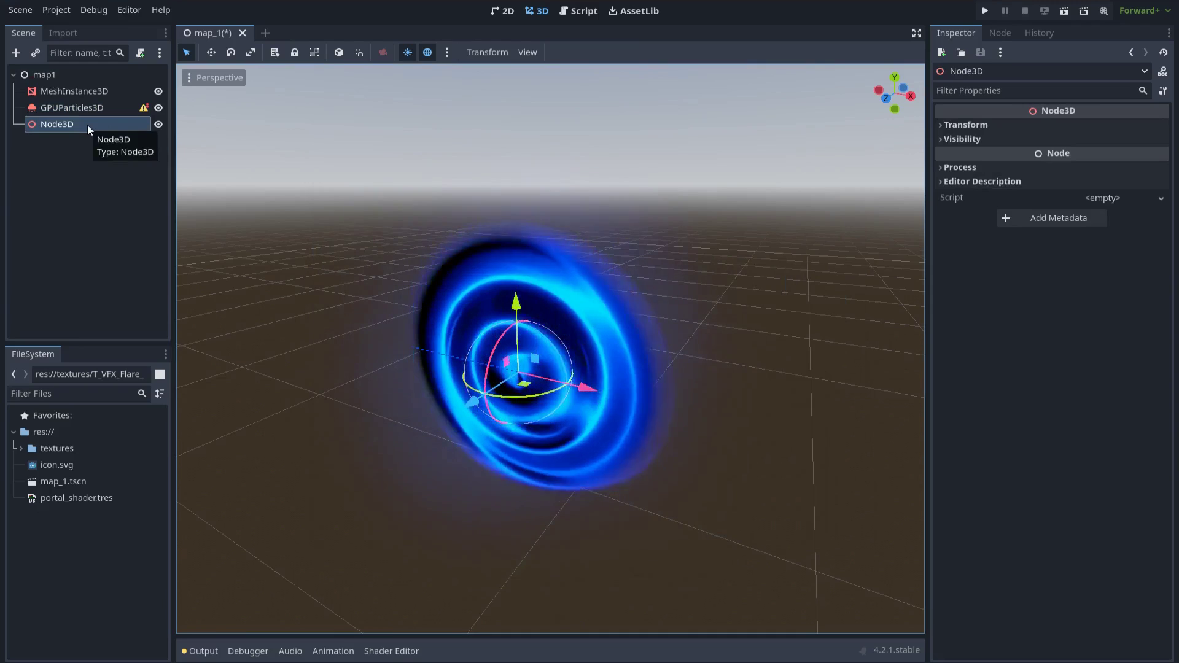
double_click(87, 124)
text(VFX_)
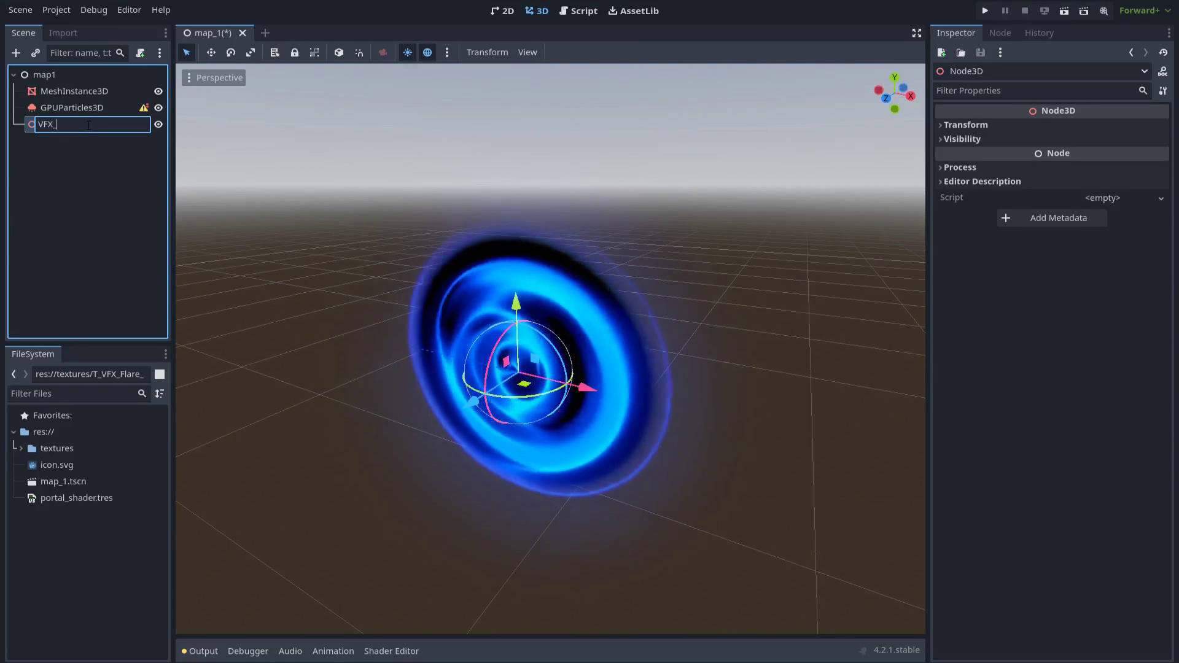
text(Portal)
key(Return)
Step: Reparent the MeshInstance3D and GPUParticles3D nodes under VFX_Portal
click(72, 108)
shift+click(74, 92)
drag(73, 93, 69, 125)
click(79, 124)
click(456, 294)
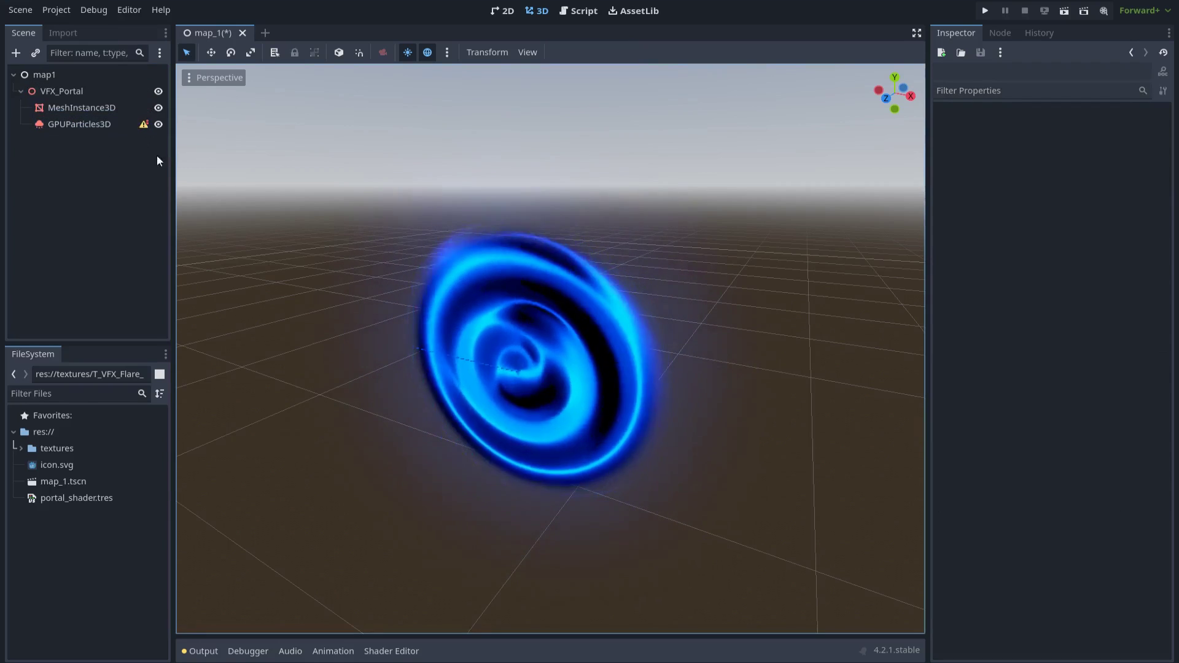
Step: Assign a new ParticleProcessMaterial as the GPUParticles3D node's process material
click(86, 124)
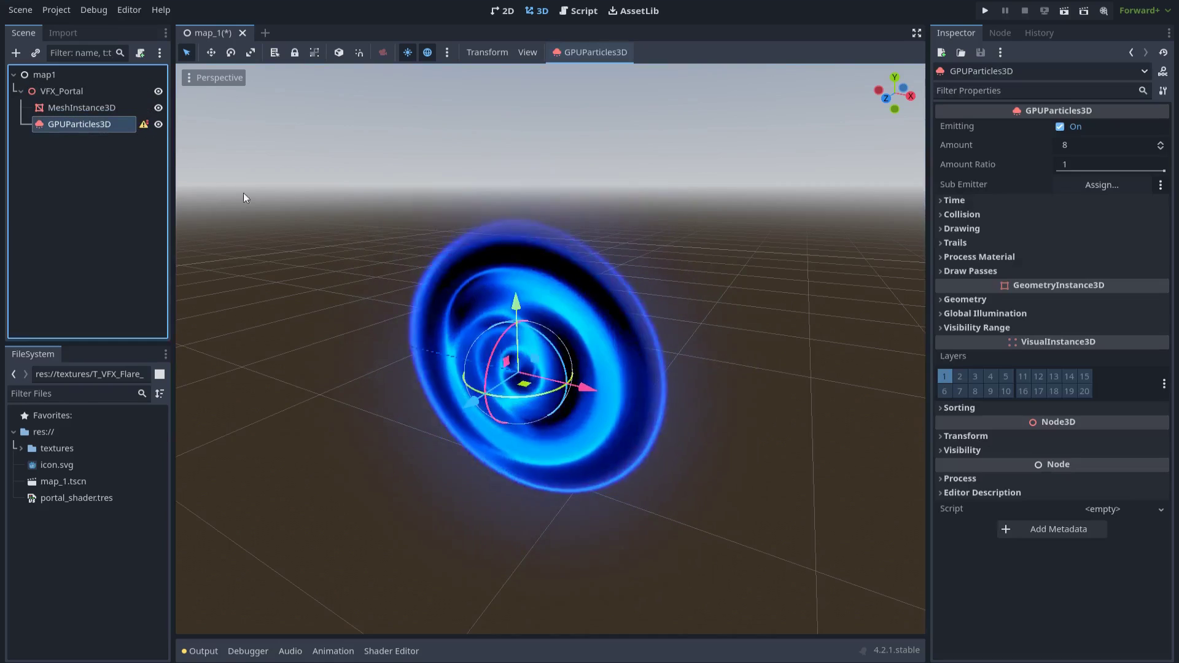
click(980, 258)
click(1103, 273)
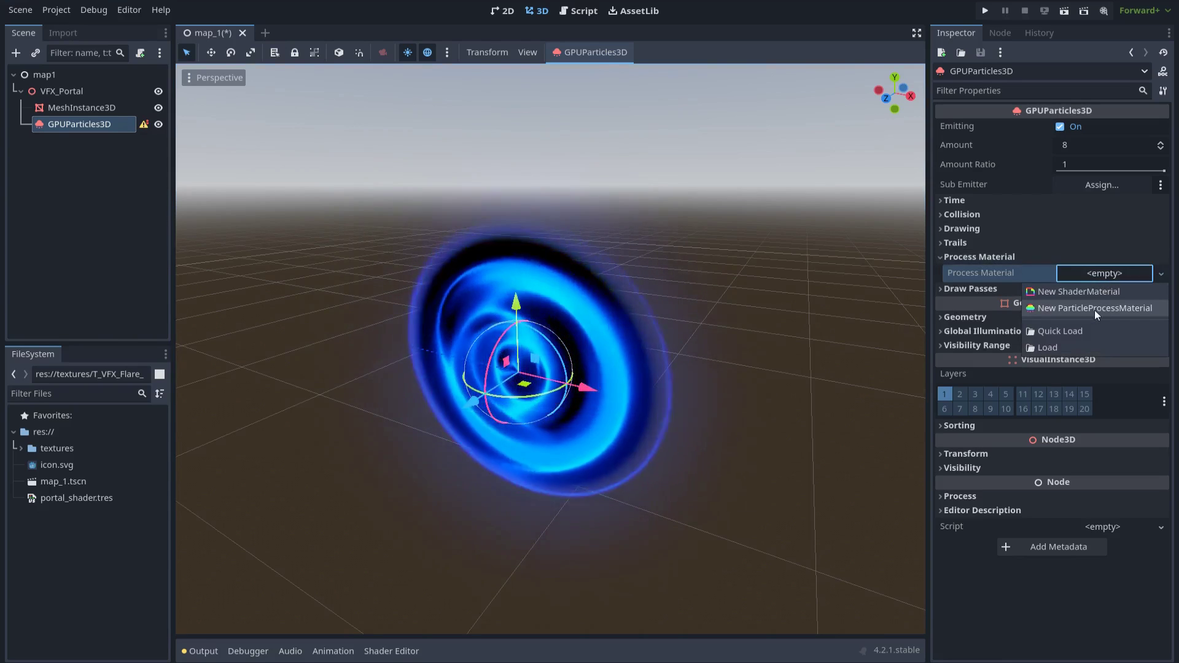
click(1094, 309)
Step: Use a new RibbonTrailMesh for draw pass 1 of the particles and reduce its size to a narrow strip
click(1027, 291)
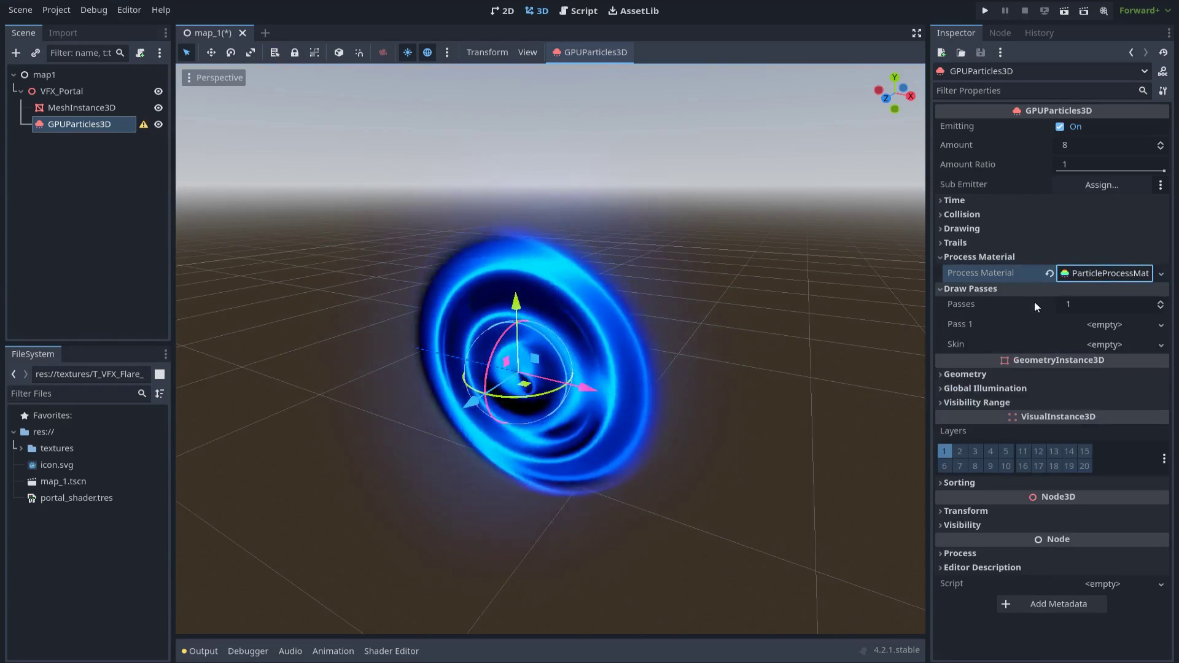
click(1110, 326)
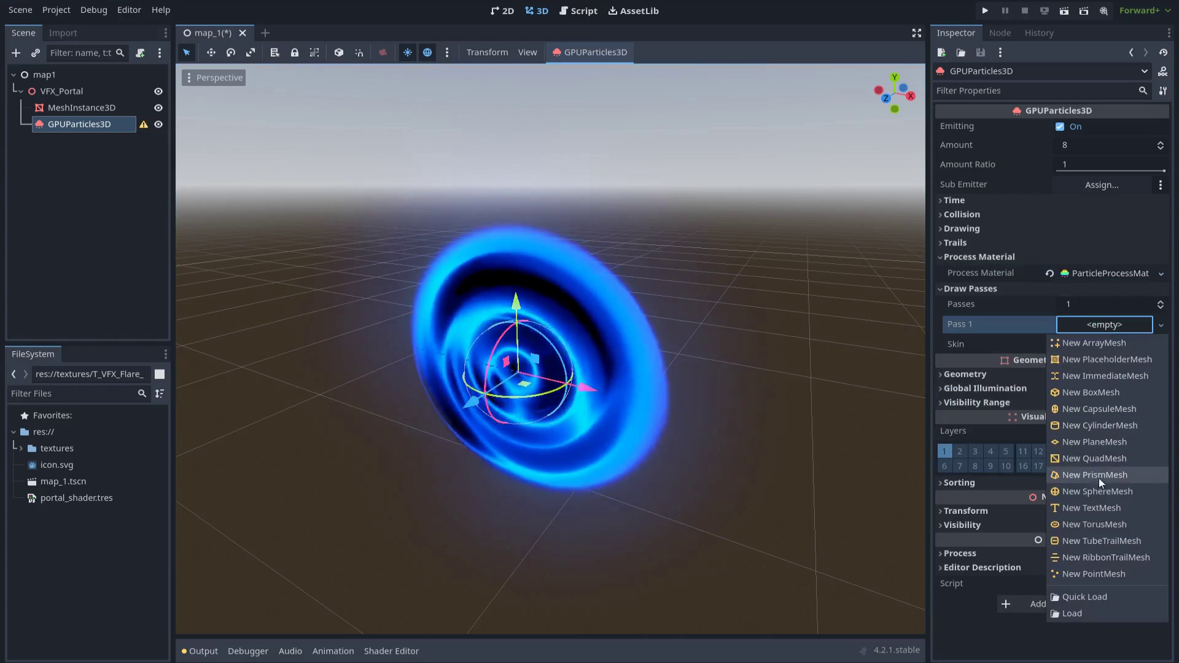
click(1126, 558)
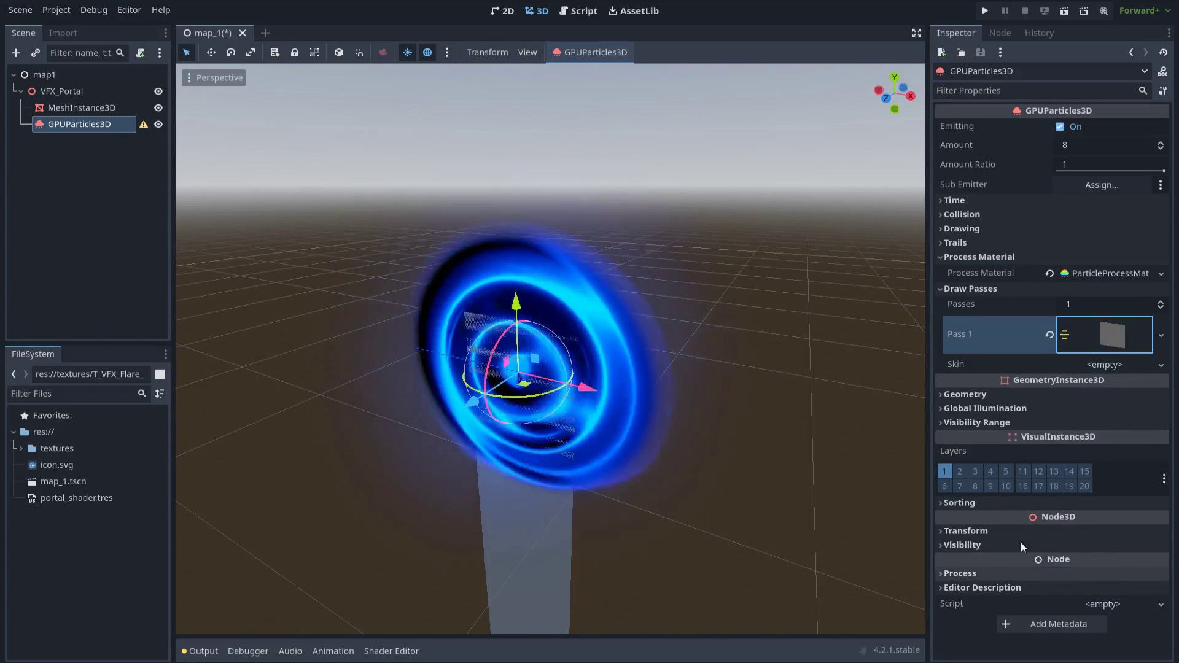
scroll(783, 460, down, 3)
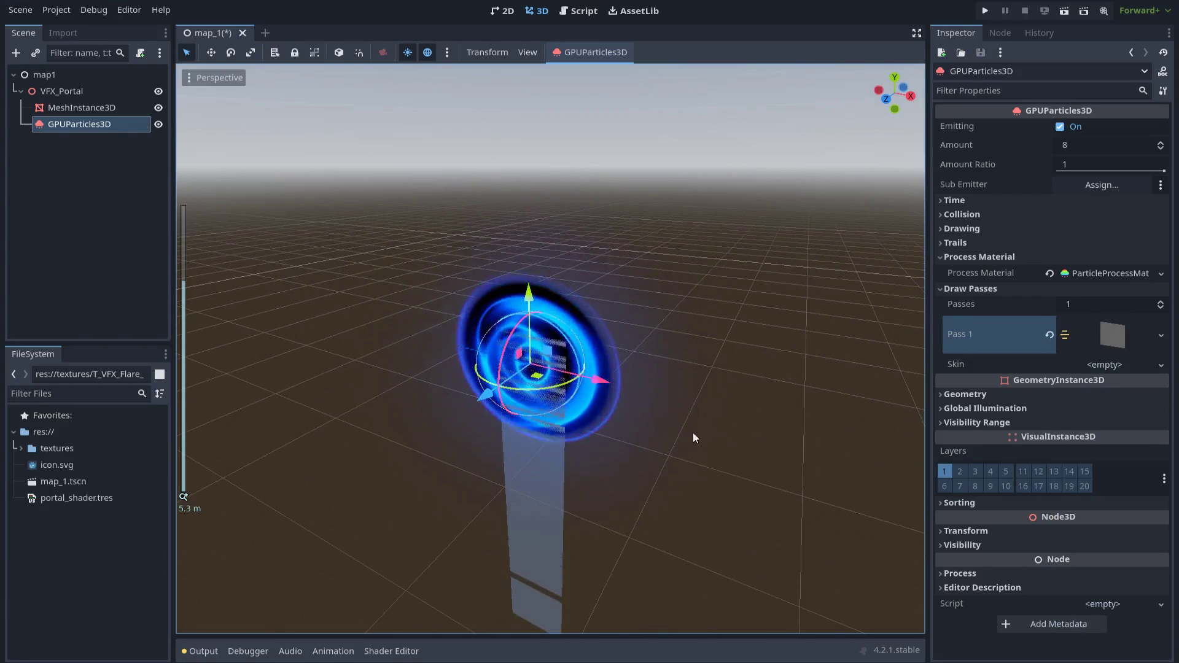
click(1111, 340)
click(1077, 473)
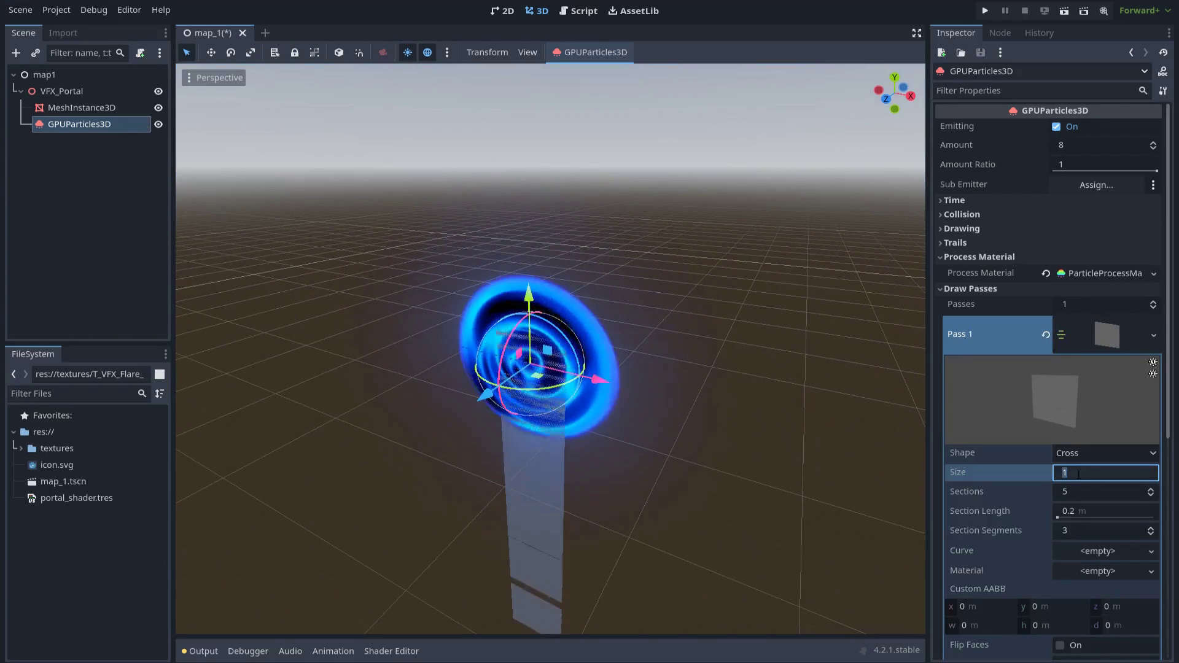
click(1094, 341)
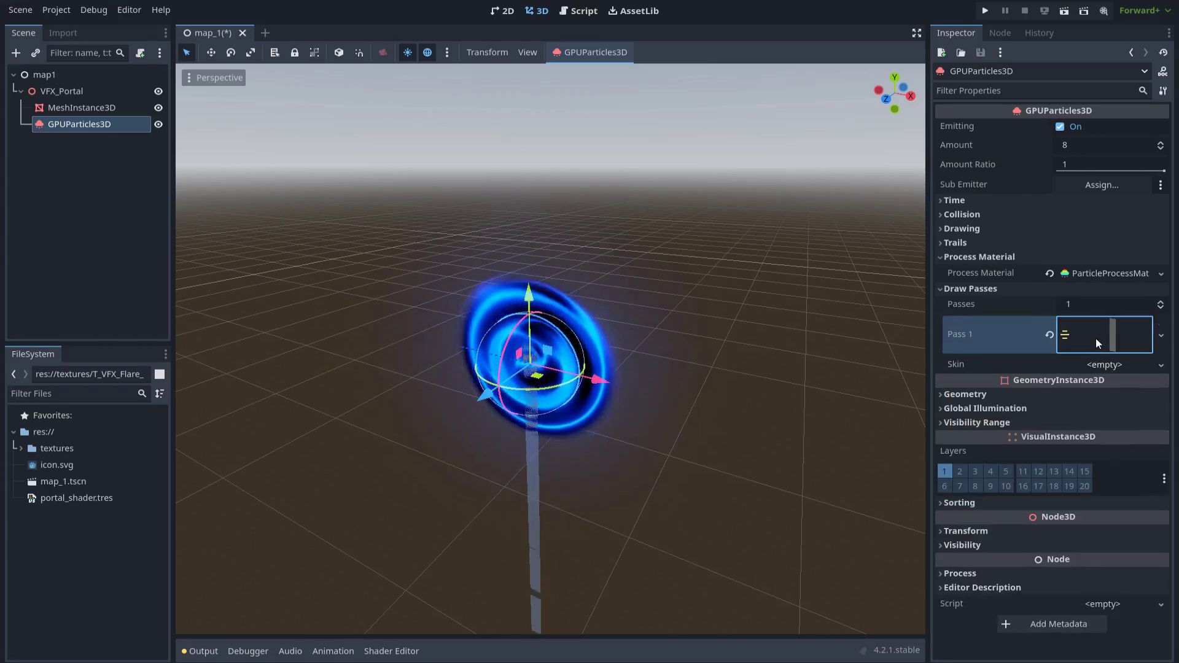
Step: Give the particles a new StandardMaterial3D as Material Override and set its Cull Mode to Disabled
click(1006, 395)
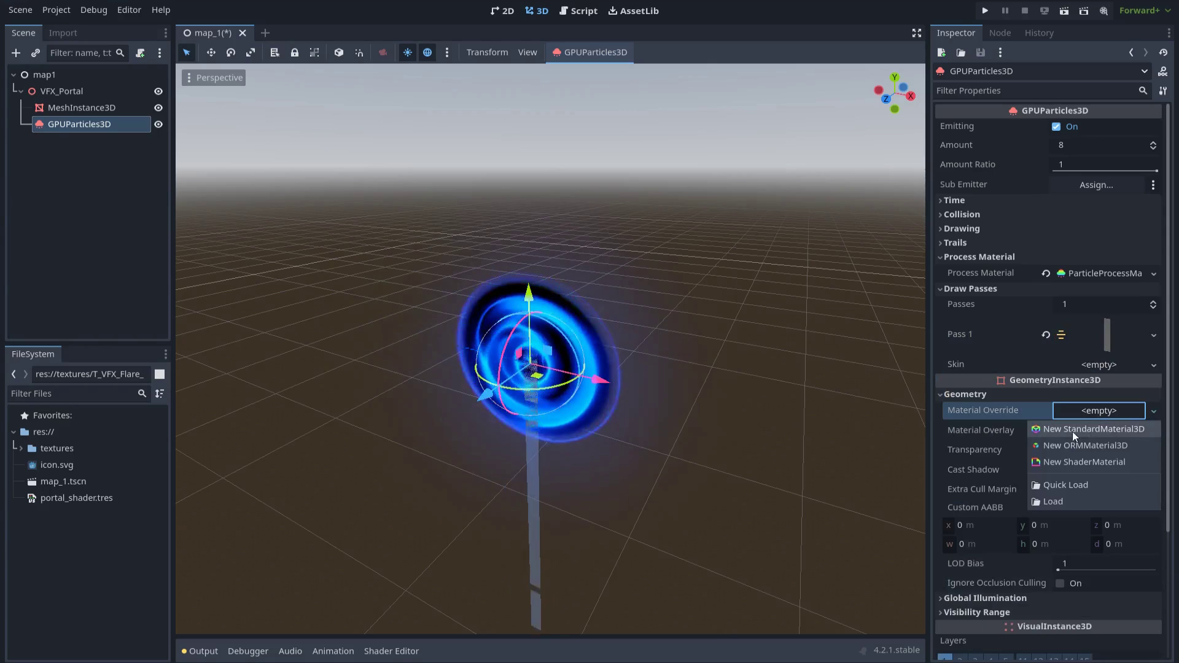
click(1095, 430)
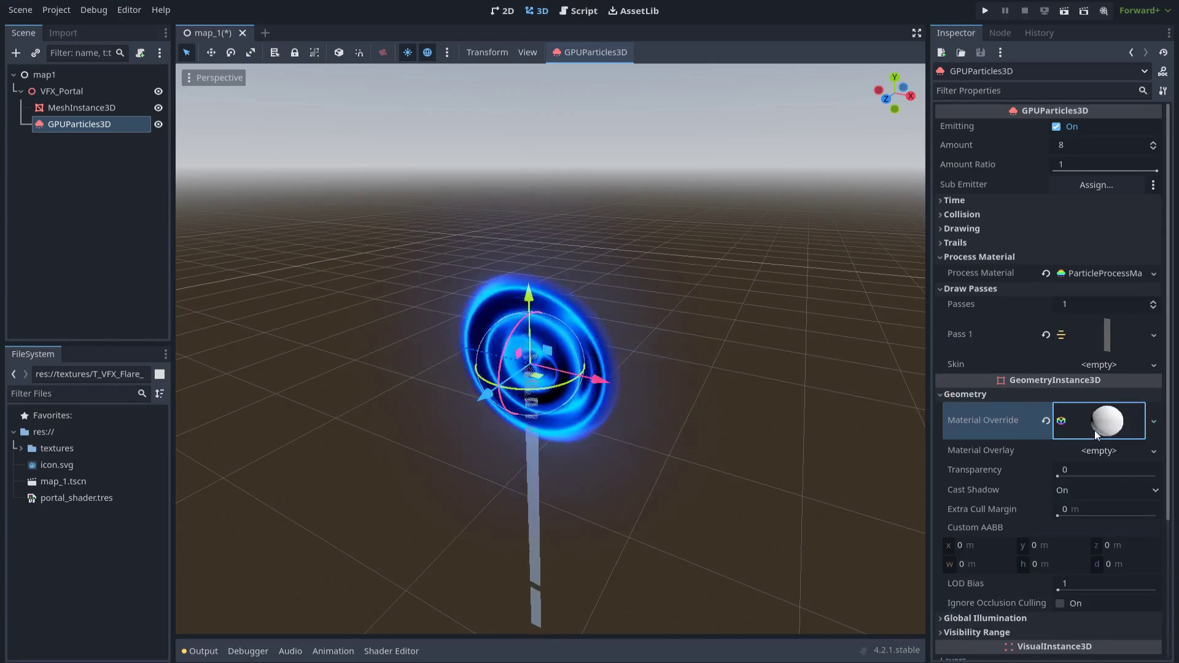
click(1092, 421)
scroll(1092, 421, down, 5)
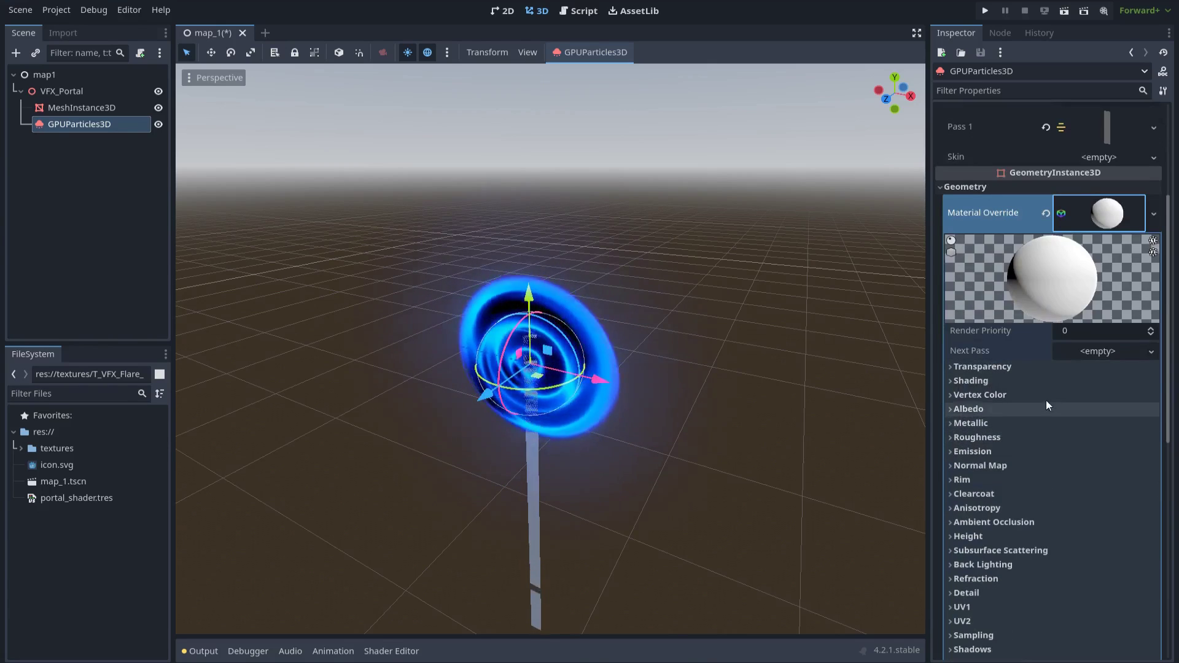
click(1014, 367)
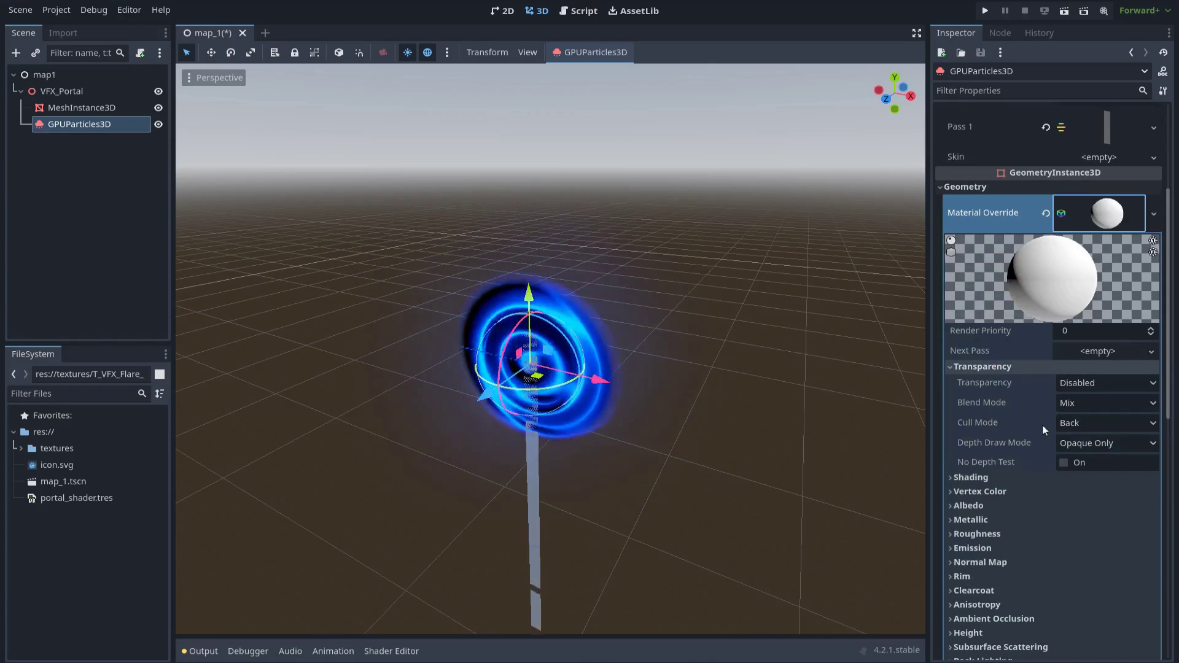
click(1087, 473)
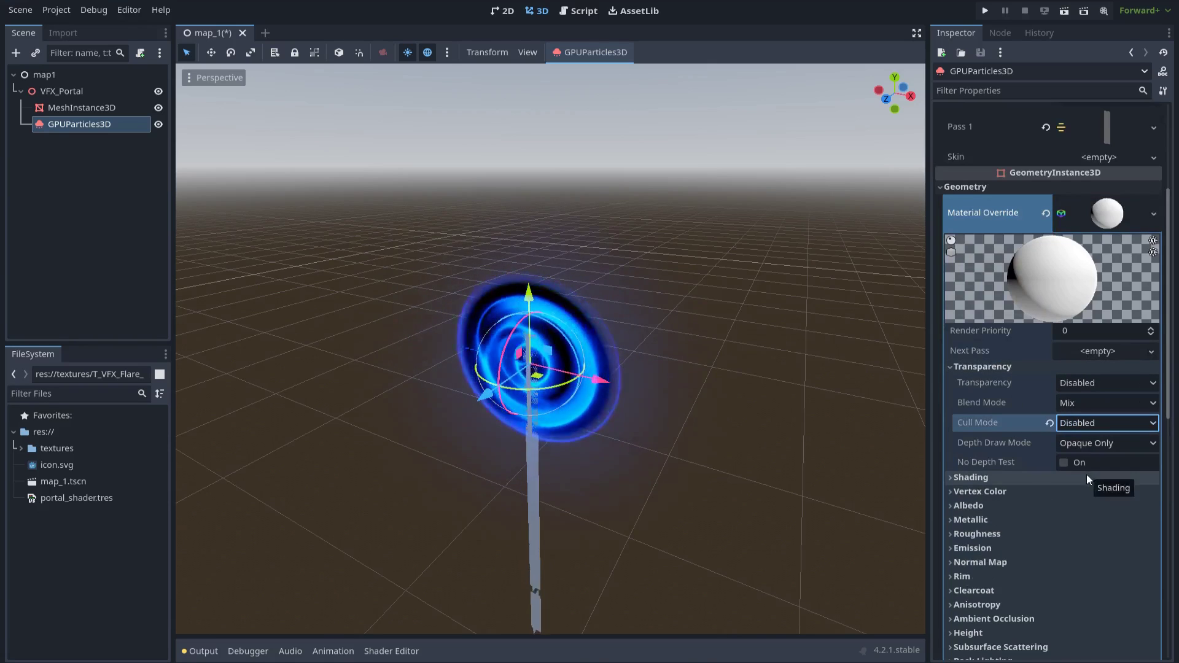
Step: Set the override material's Shading Mode to Unshaded and its Blend Mode to Add
click(1009, 478)
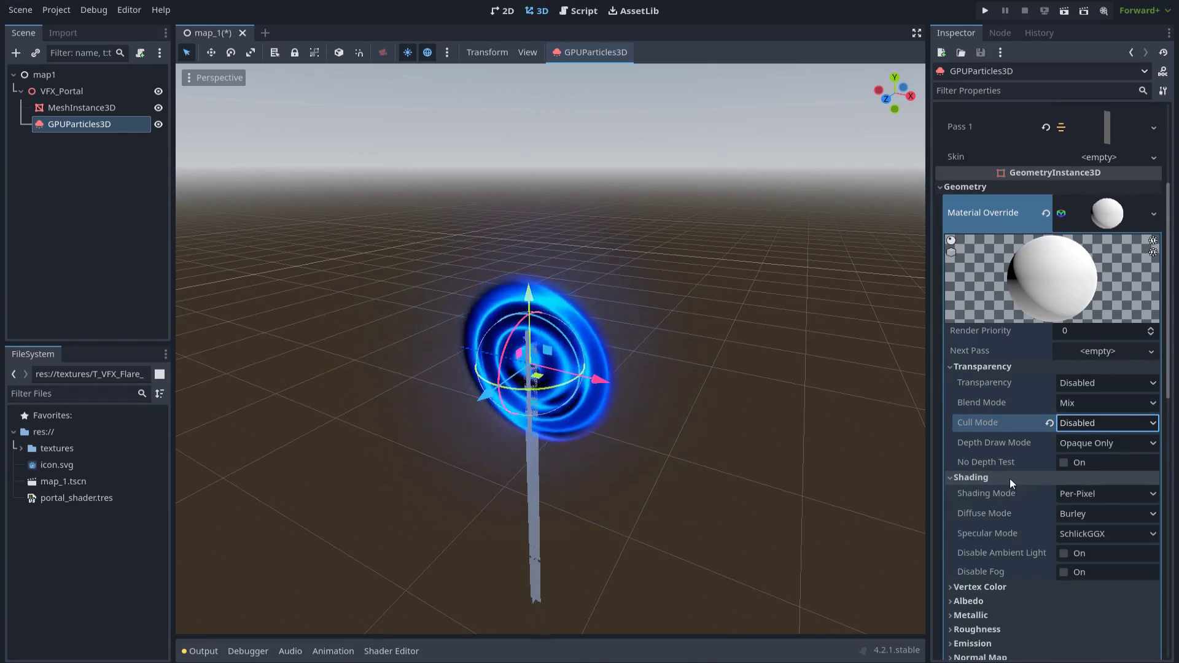
click(1078, 493)
click(1084, 511)
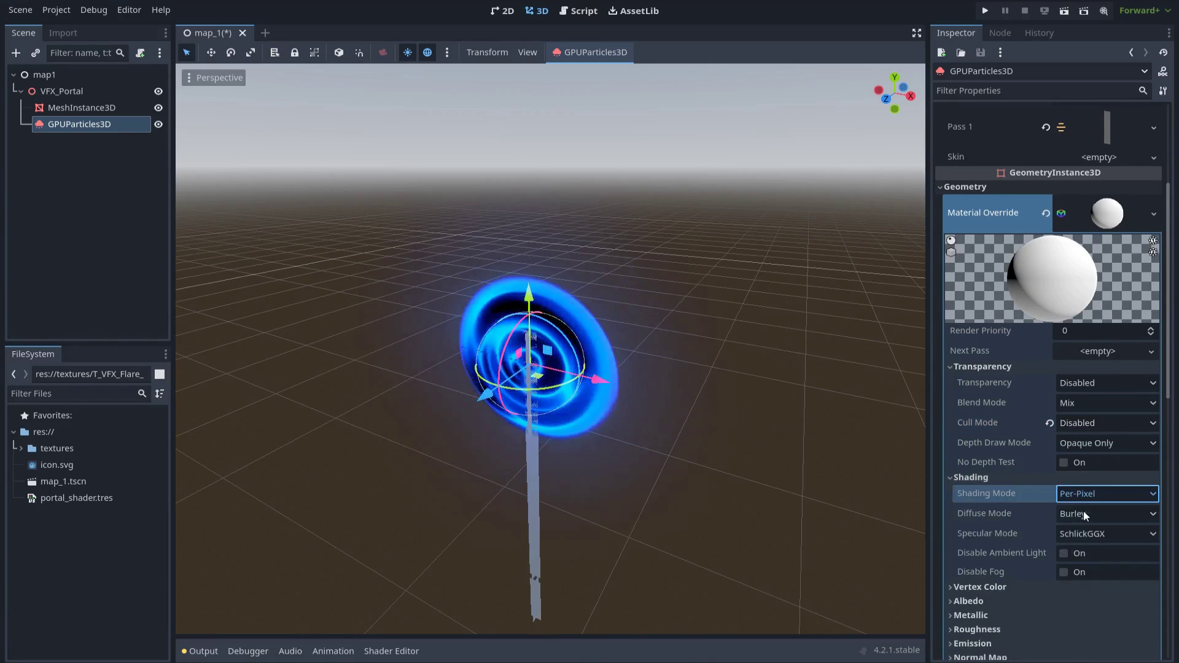
click(1077, 407)
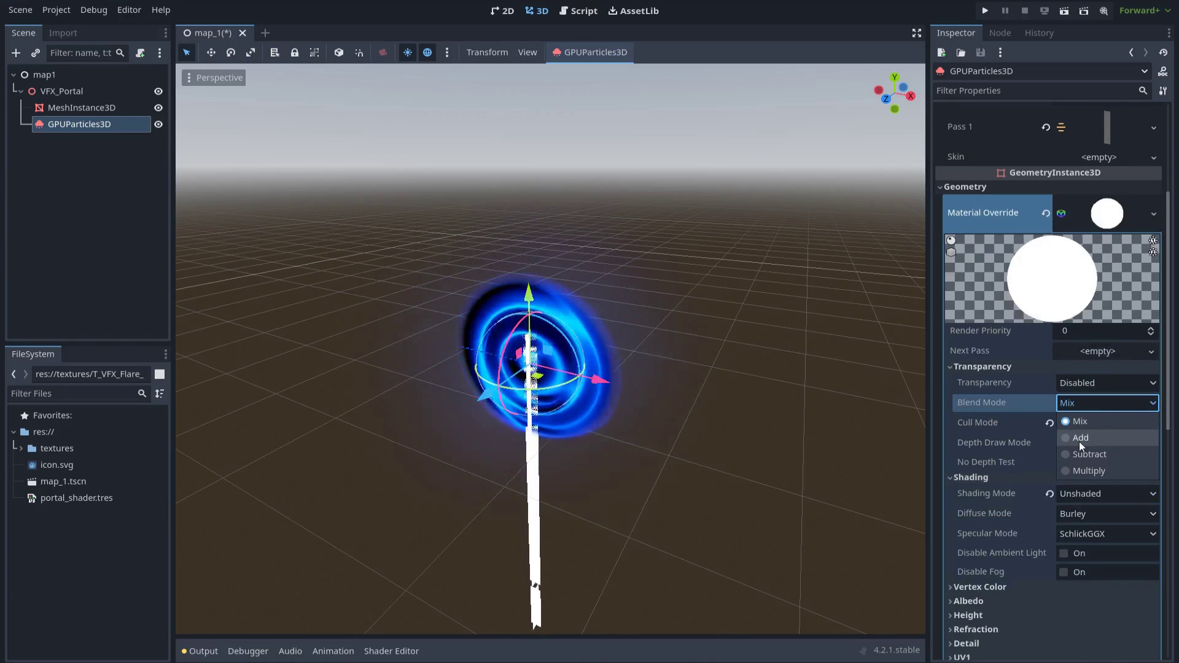
click(1078, 441)
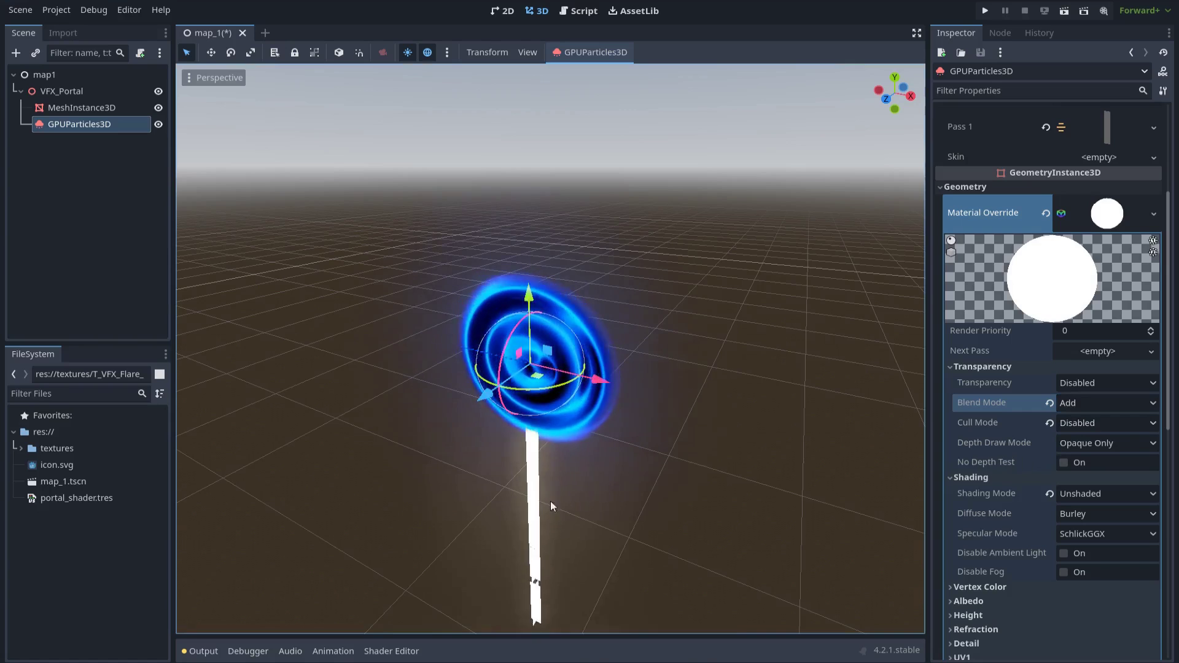
Step: Enable Use Particle Trails in the override material's transform settings
scroll(1068, 433, down, 4)
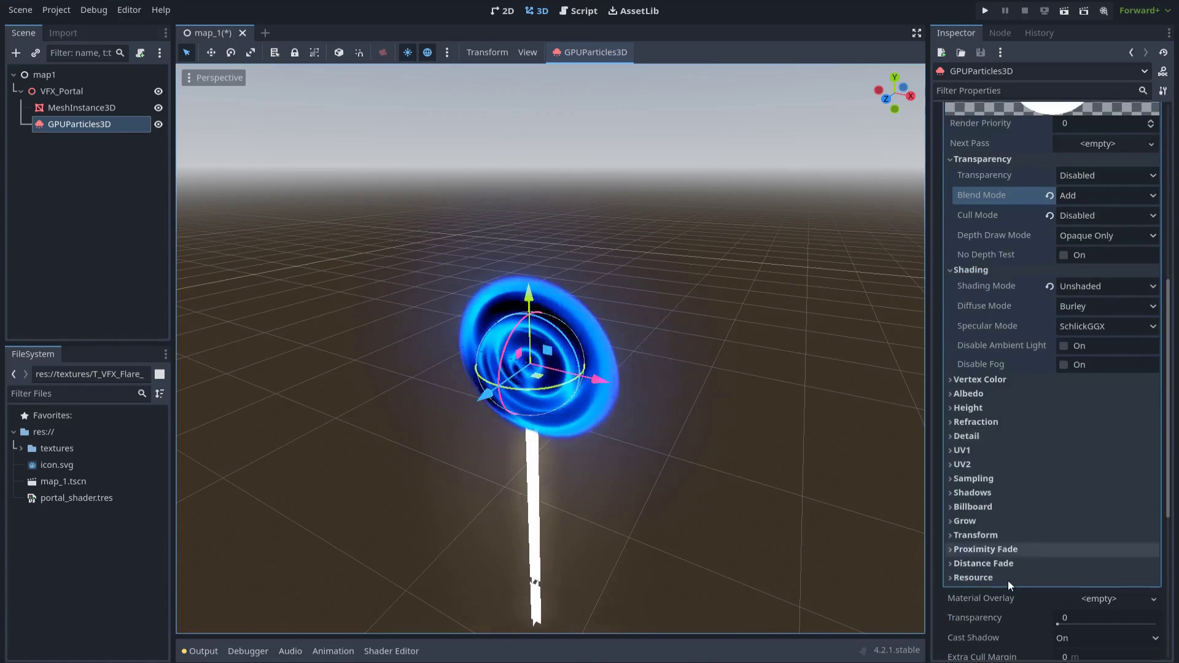
click(977, 537)
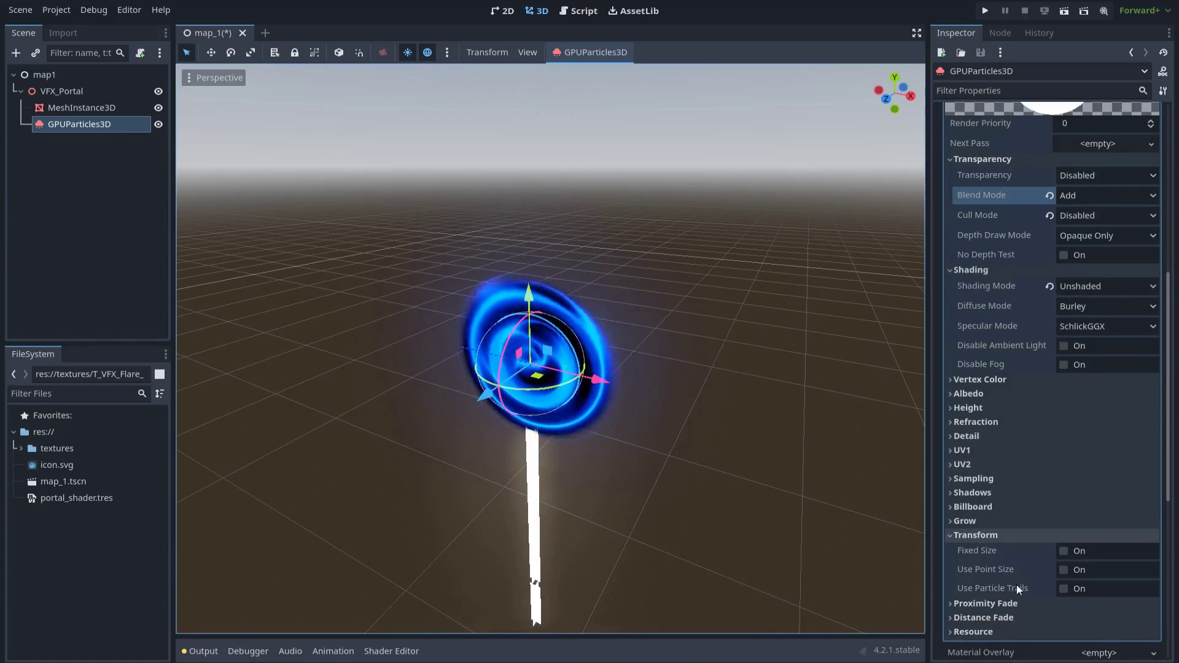
click(1064, 590)
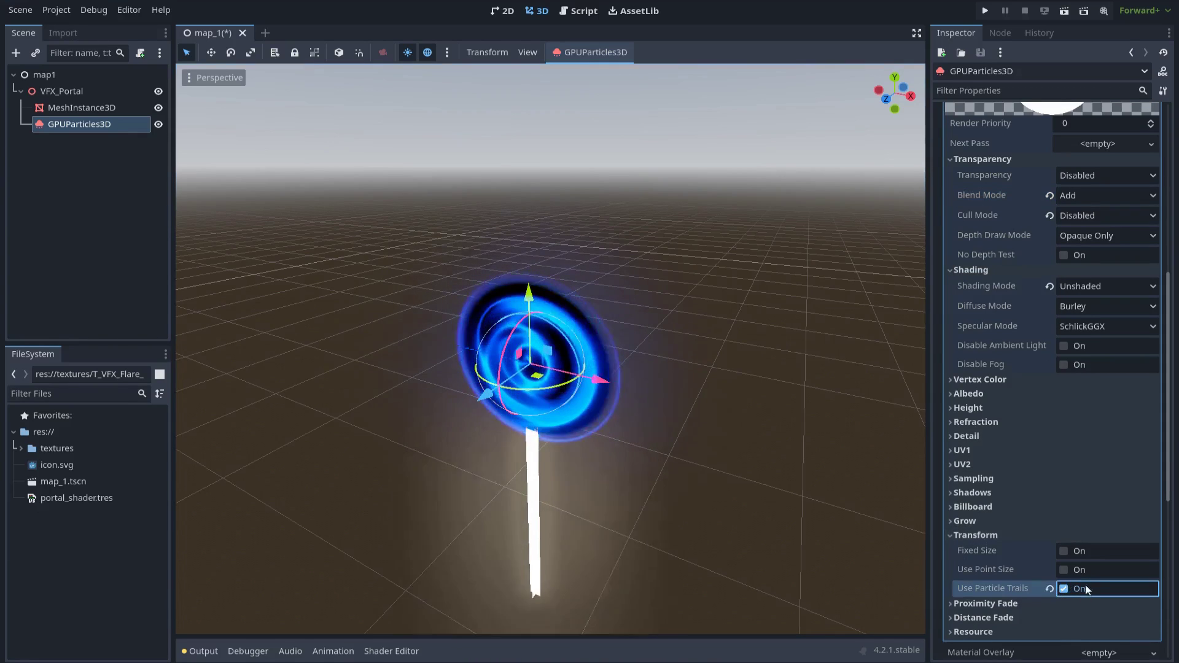
Step: Enable trails on the GPUParticles3D node with a trail lifetime of 0.5 s
scroll(1040, 547, up, 8)
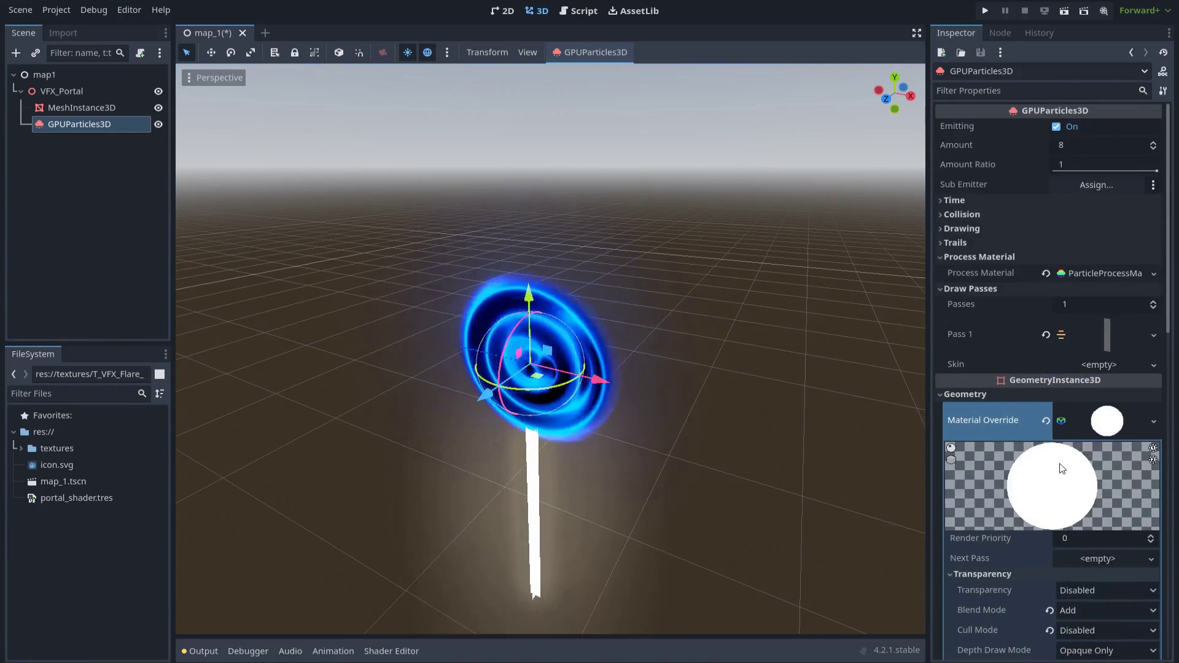
click(954, 242)
click(1060, 261)
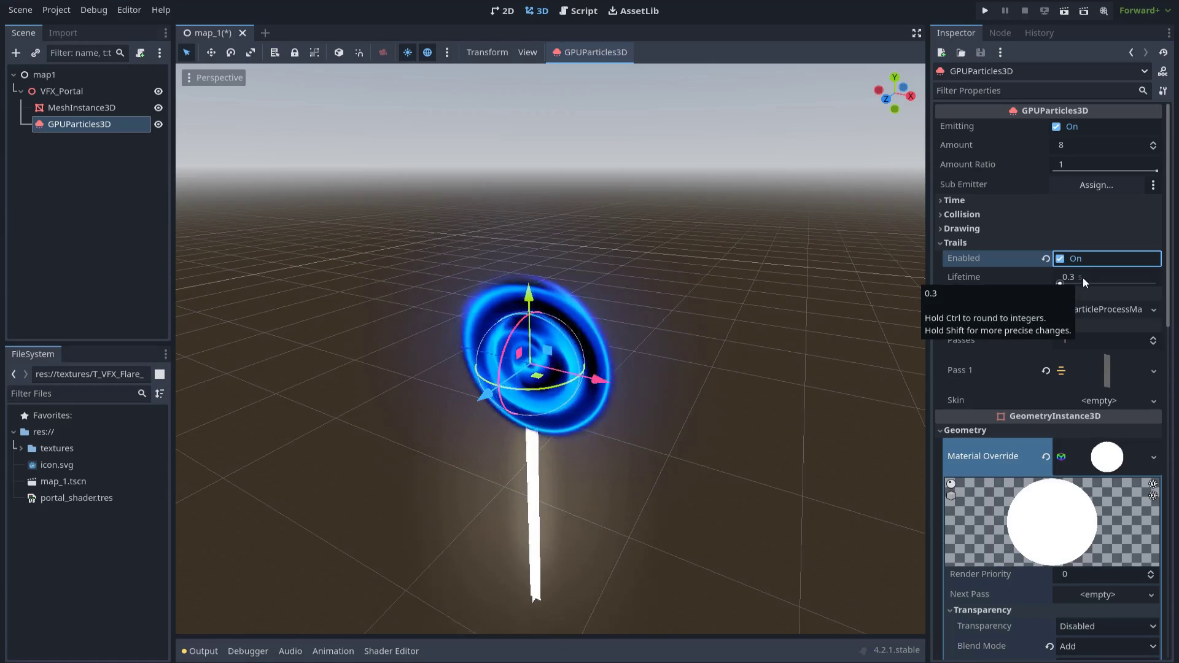
click(1083, 278)
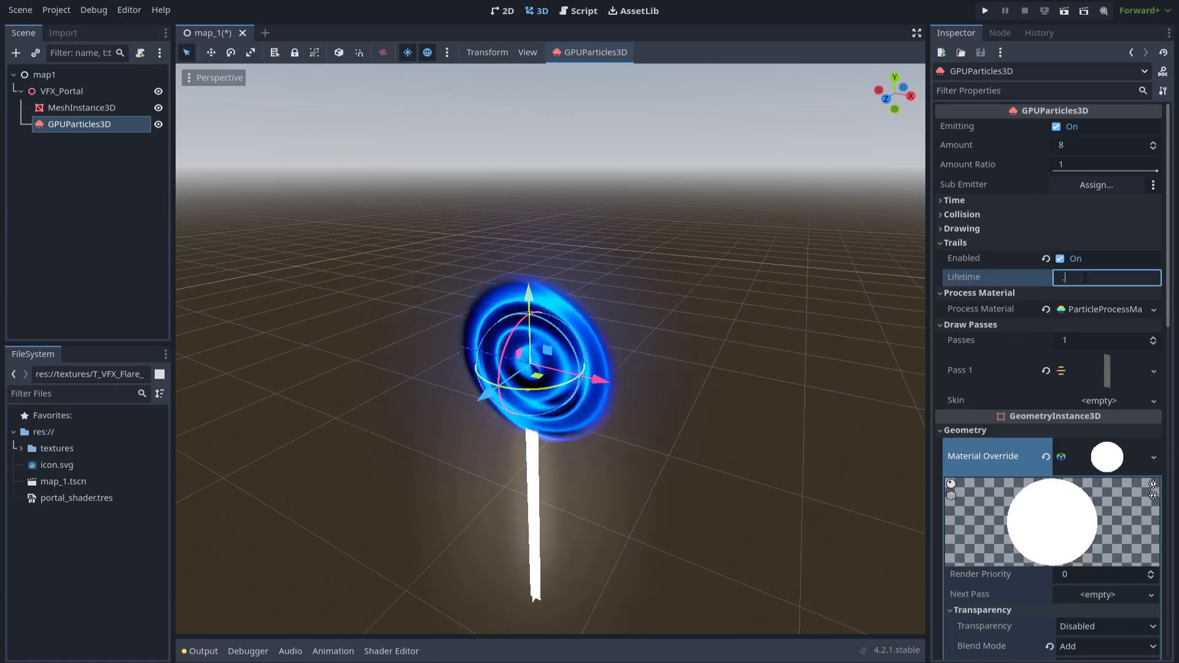
key(Return)
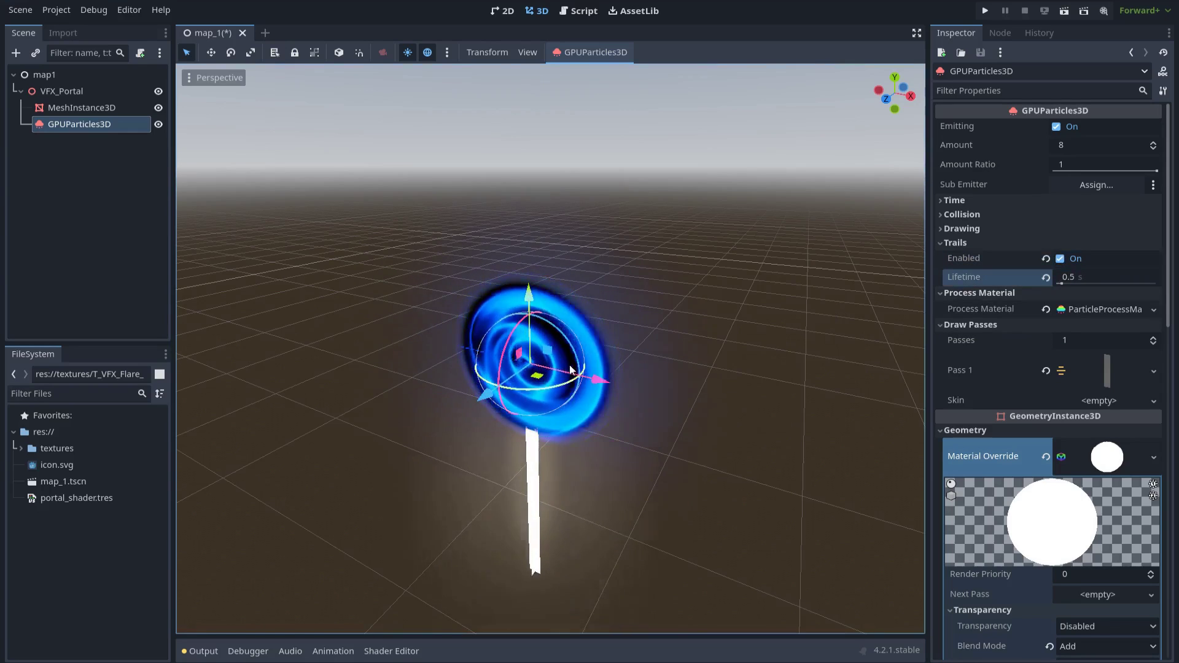
Step: Move the GPUParticles3D node sideways along its X axis, clear of the portal, to test the trails
click(63, 92)
click(92, 124)
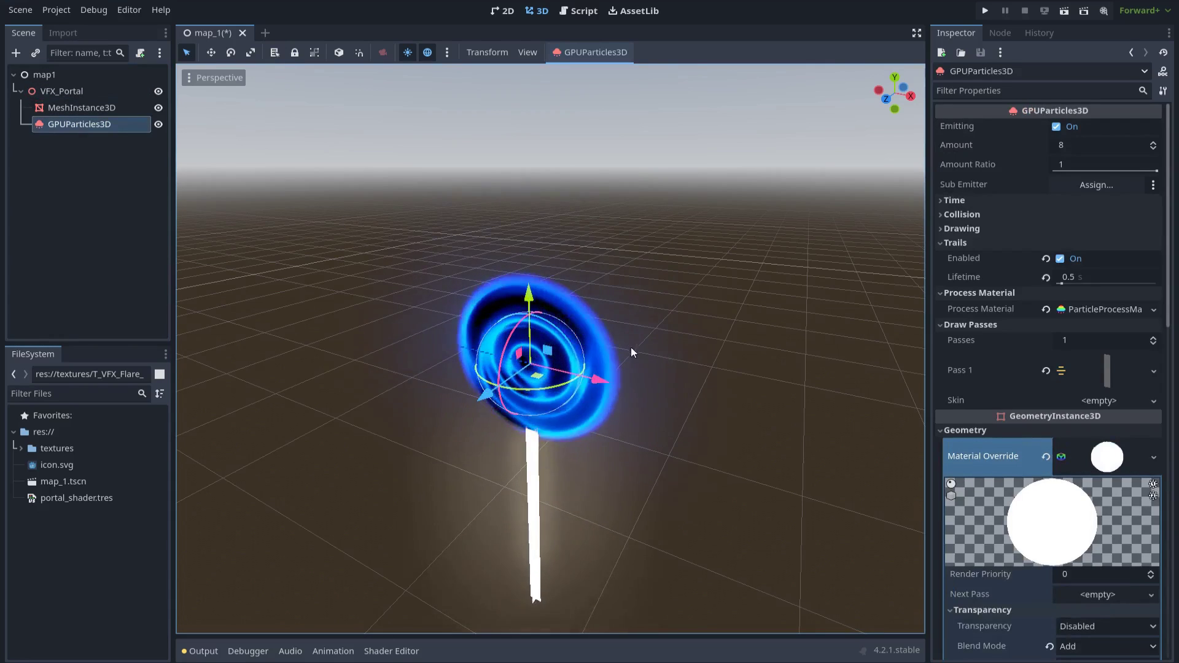
drag(548, 355, 743, 300)
key(ctrl+z)
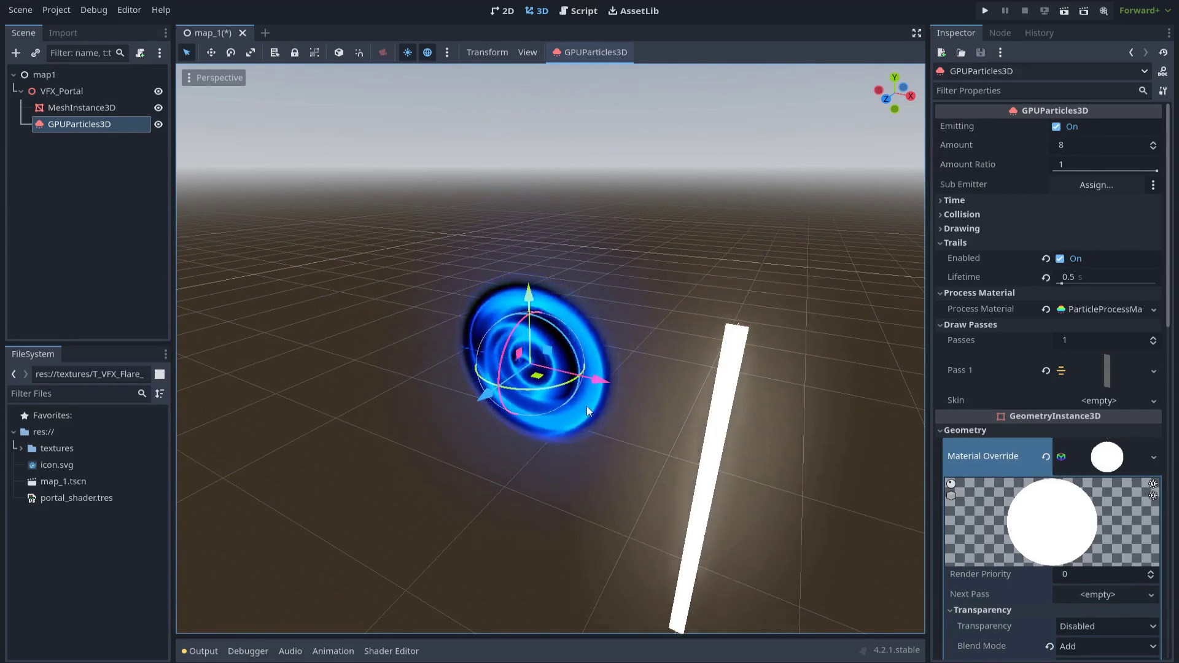
drag(560, 359, 728, 375)
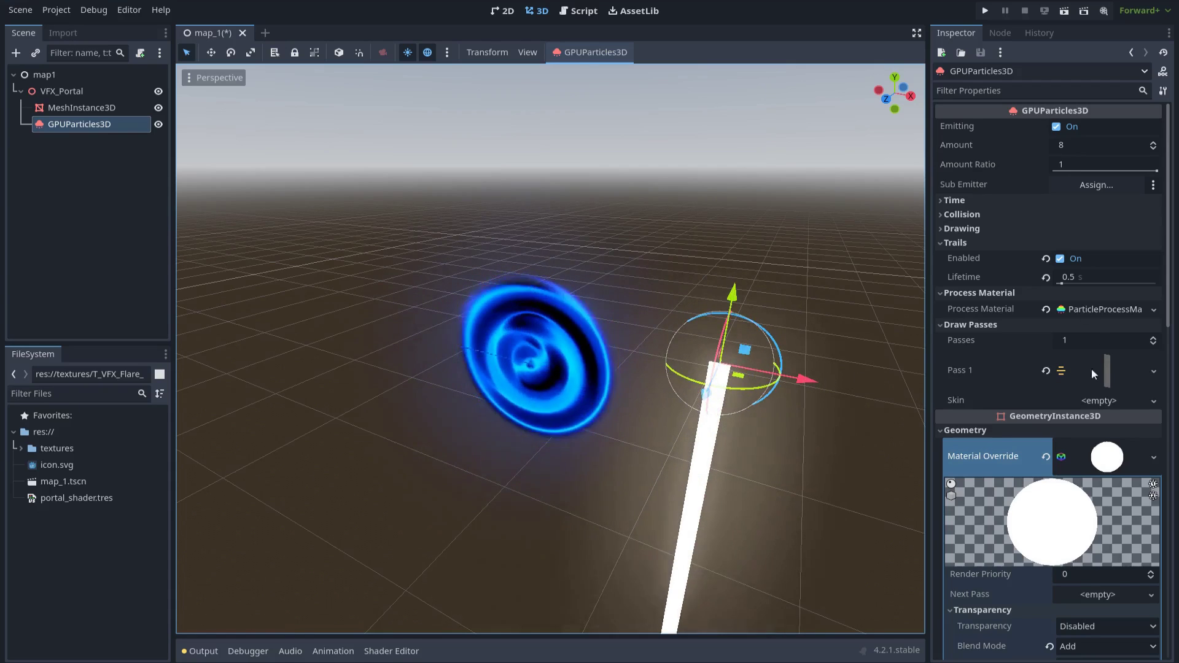
Step: Set the particle process material's spawn Emission Shape to Ring
click(1085, 308)
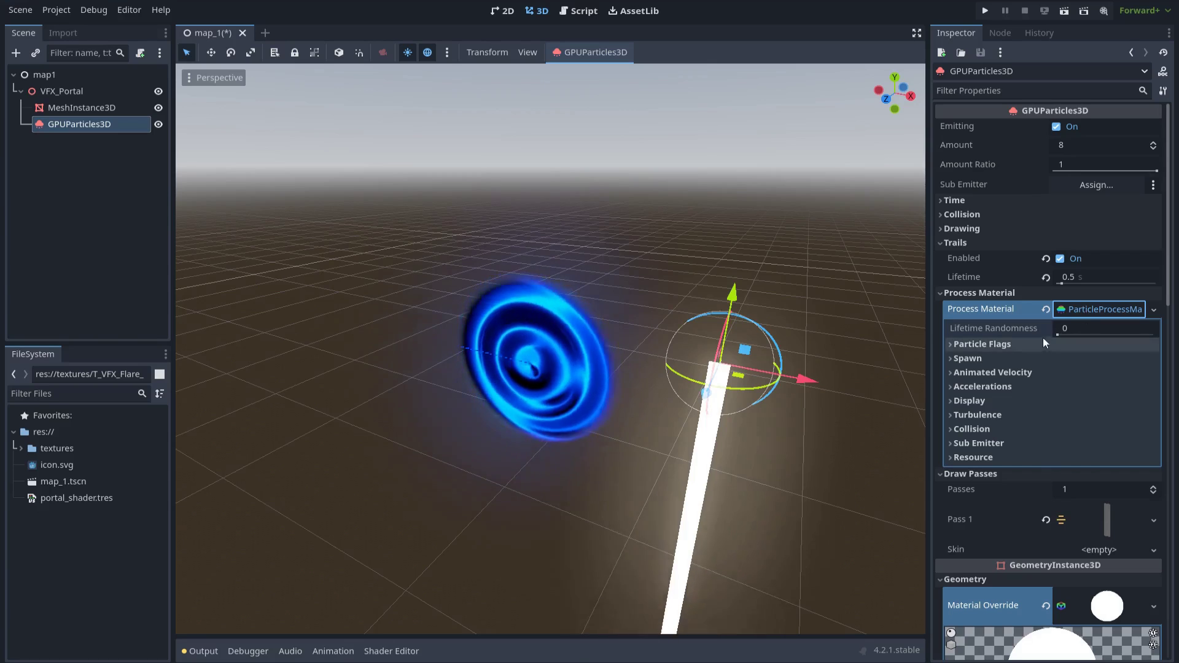
click(985, 359)
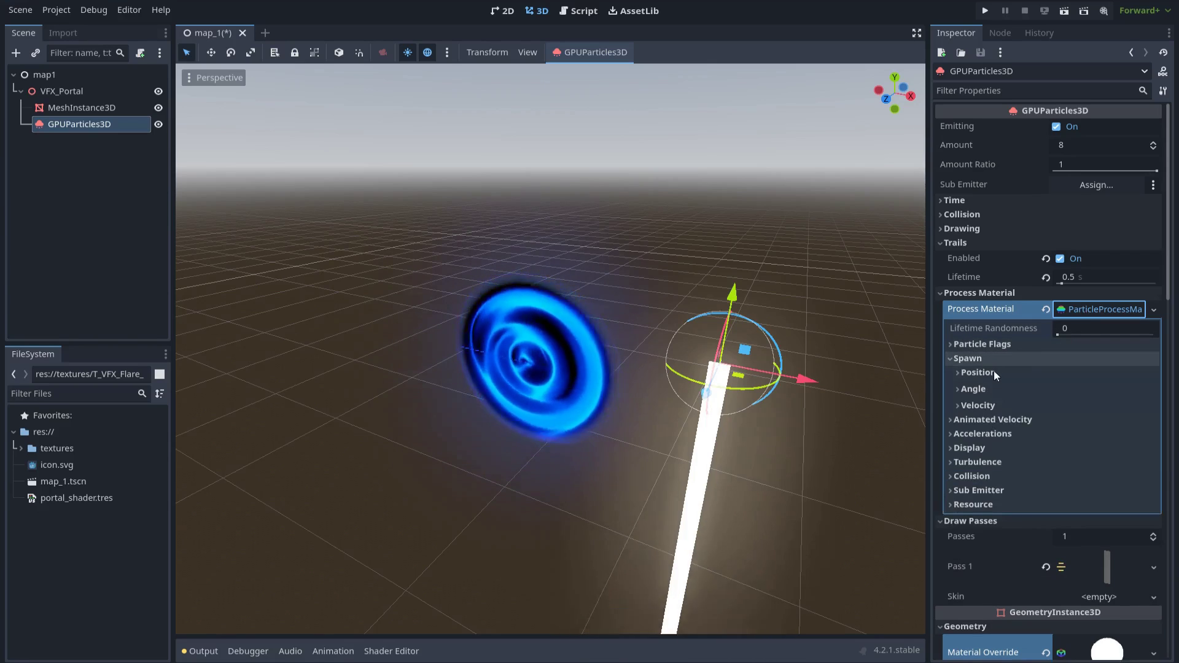
click(995, 374)
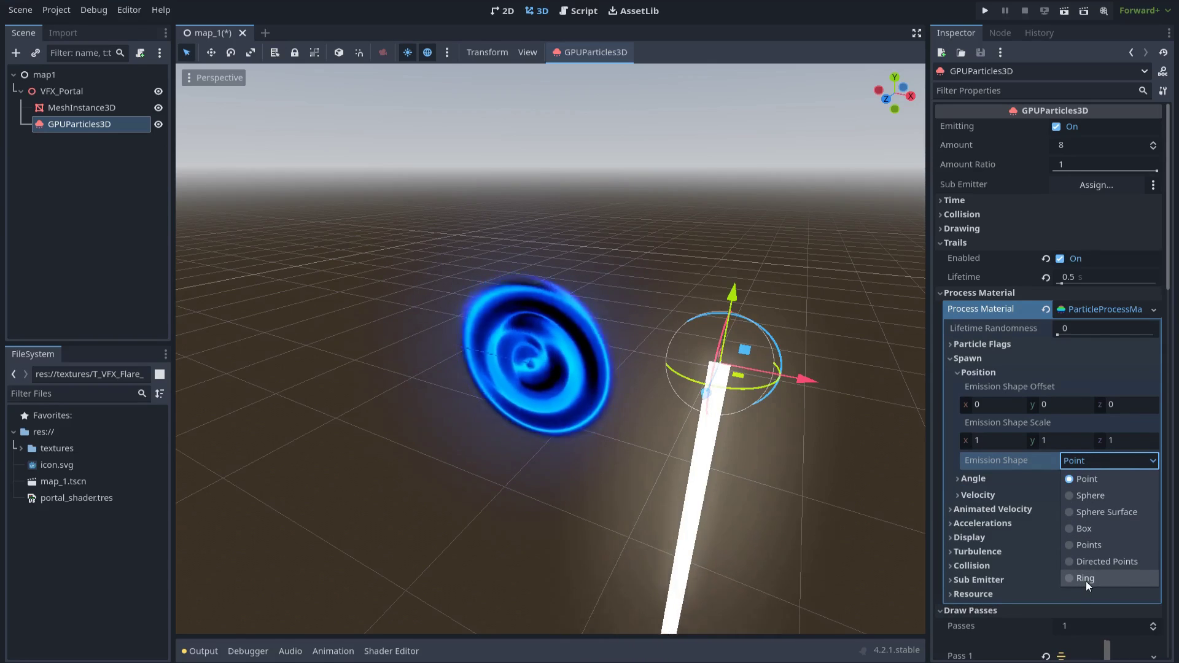
click(1085, 581)
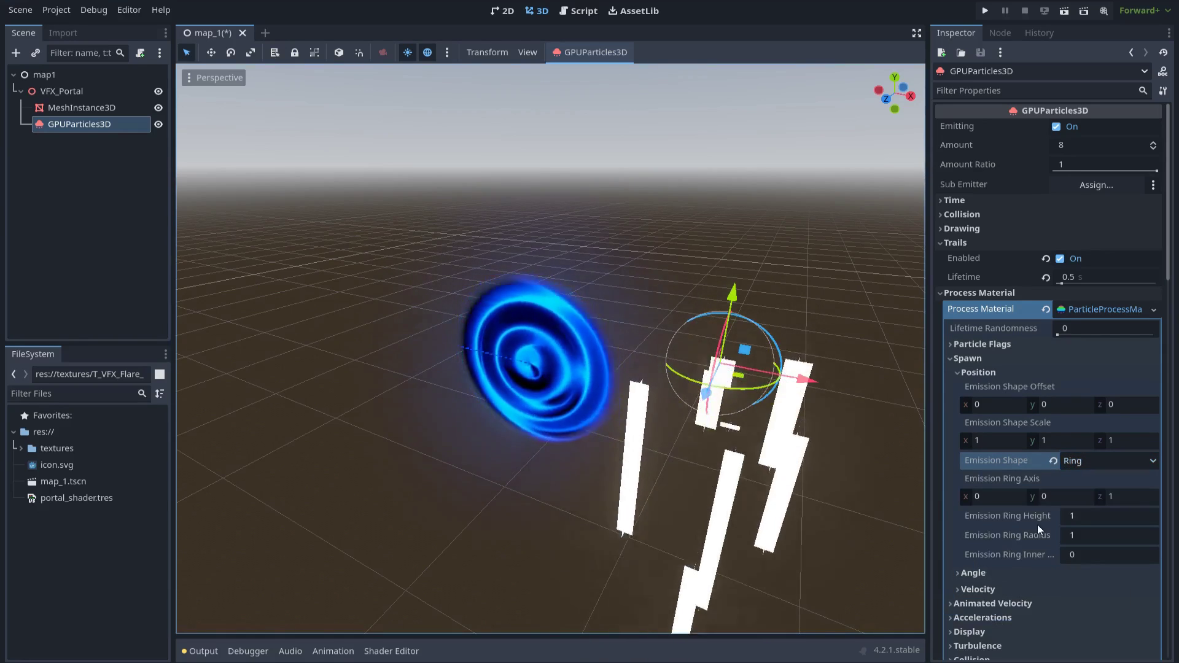
Step: Set the emission ring's height to 0 and both its radius and inner radius to 1.1
click(1087, 518)
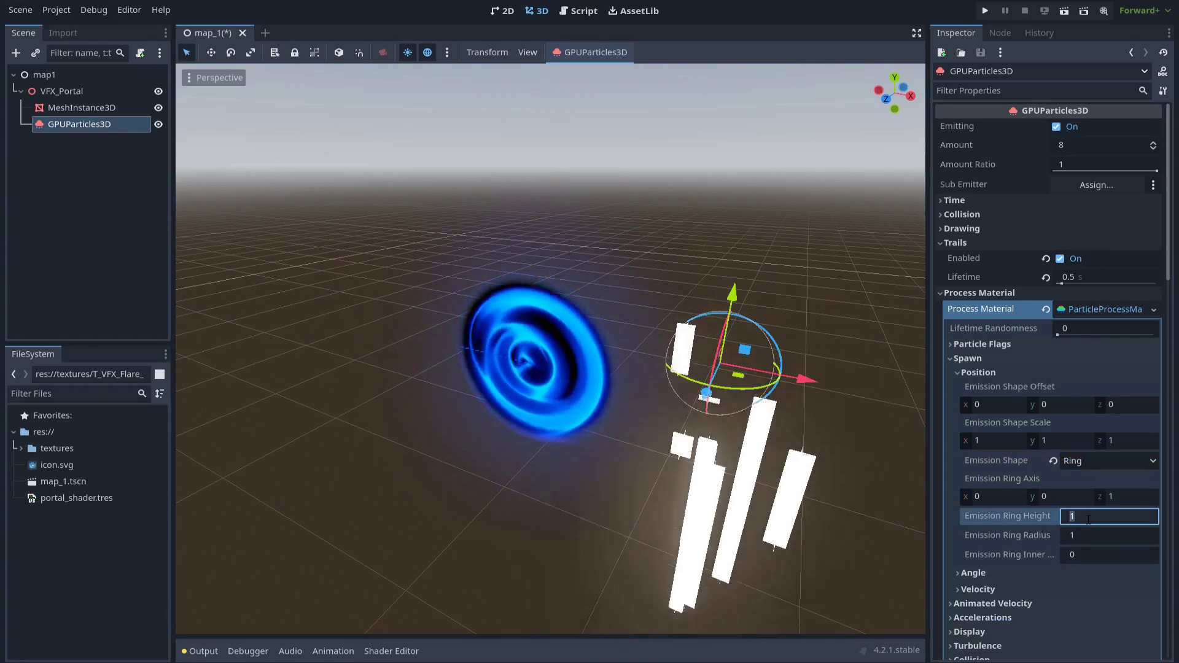
text(0)
click(1086, 535)
text(1.1)
click(1087, 554)
text(1.1)
key(Return)
Step: Move the GPUParticles3D node back onto the centre of the portal disc
scroll(853, 492, down, 3)
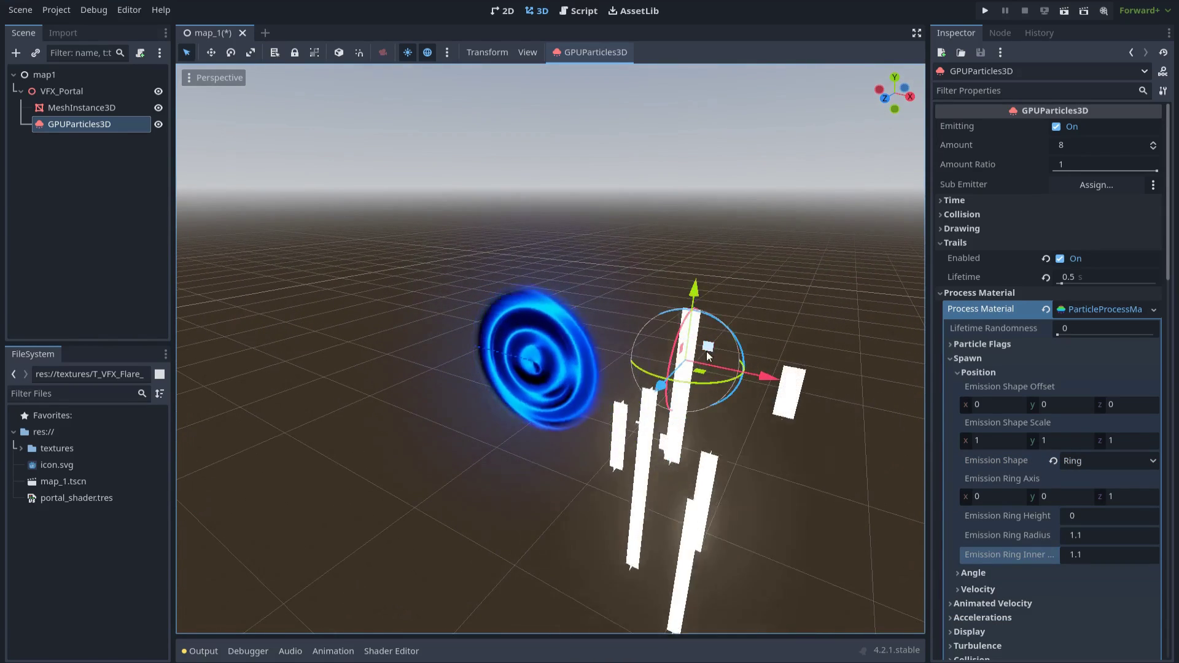
drag(708, 345, 546, 356)
middle_drag(546, 356, 802, 483)
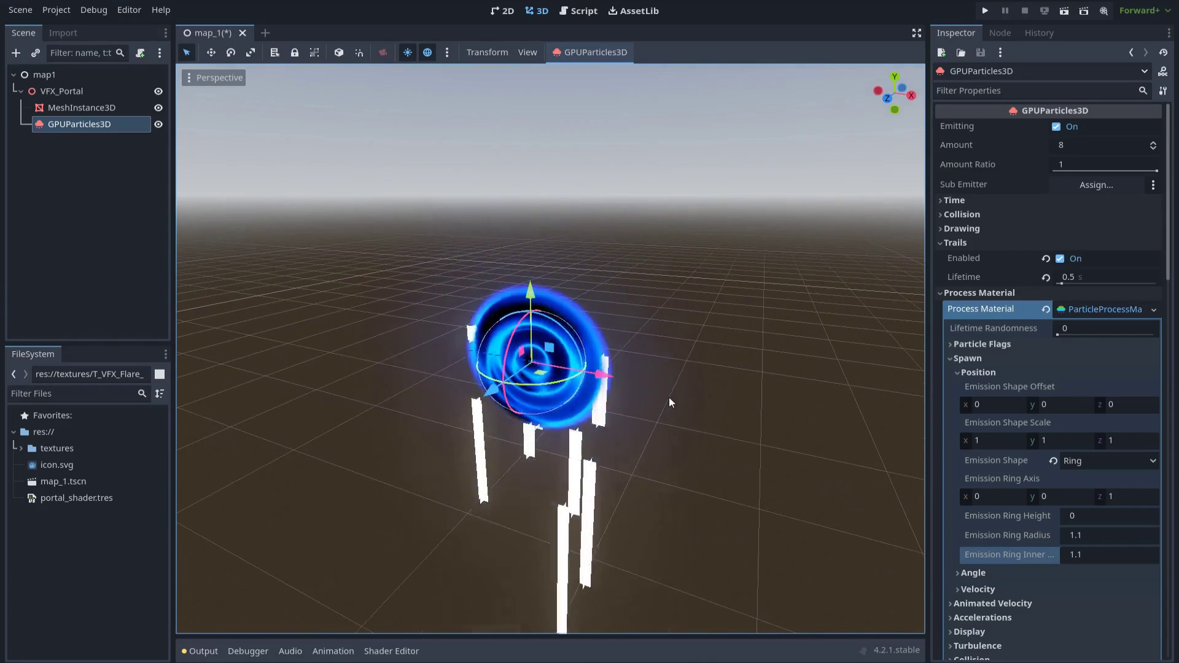
Step: Set the Y gravity in the process material's Accelerations settings to 0
scroll(1019, 518, down, 3)
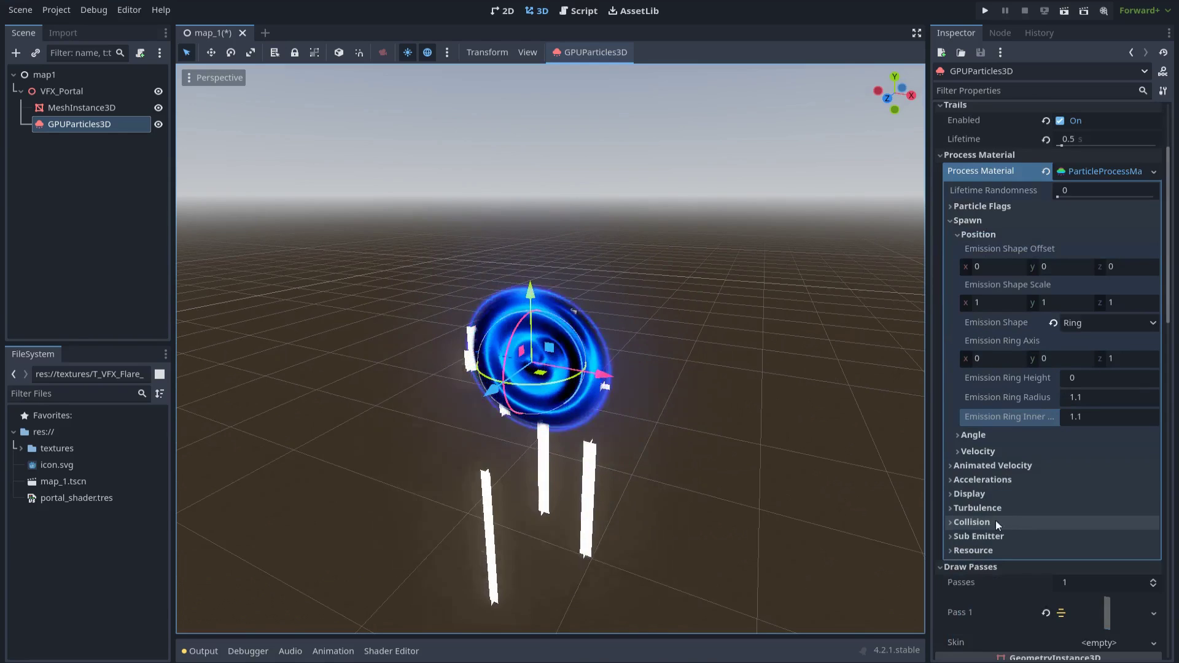
click(981, 482)
click(976, 494)
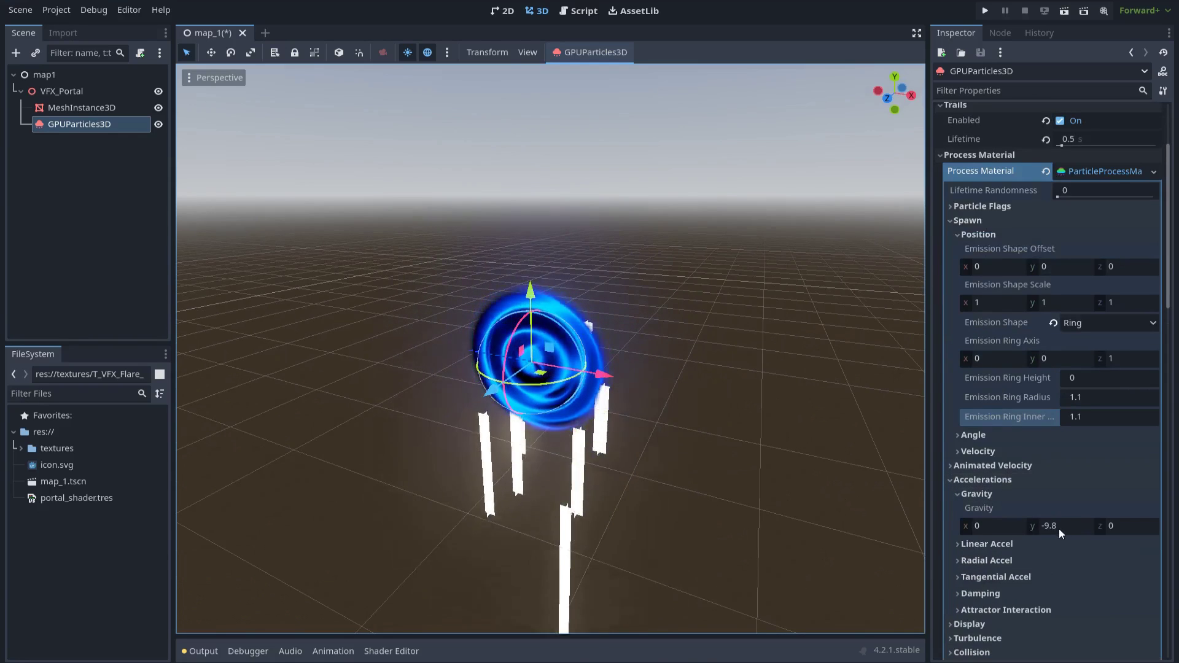
click(1059, 528)
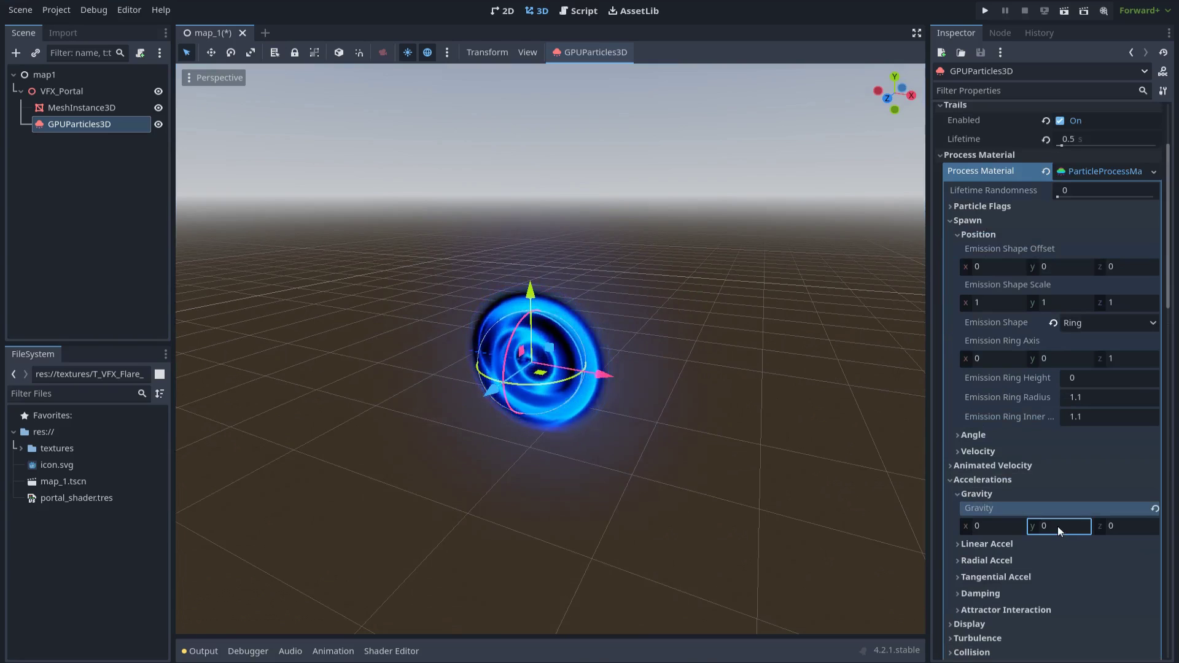
click(1011, 481)
Step: Assign a new CurveXYZTexture as the velocity curve of the particles' Orbit Velocity
click(993, 469)
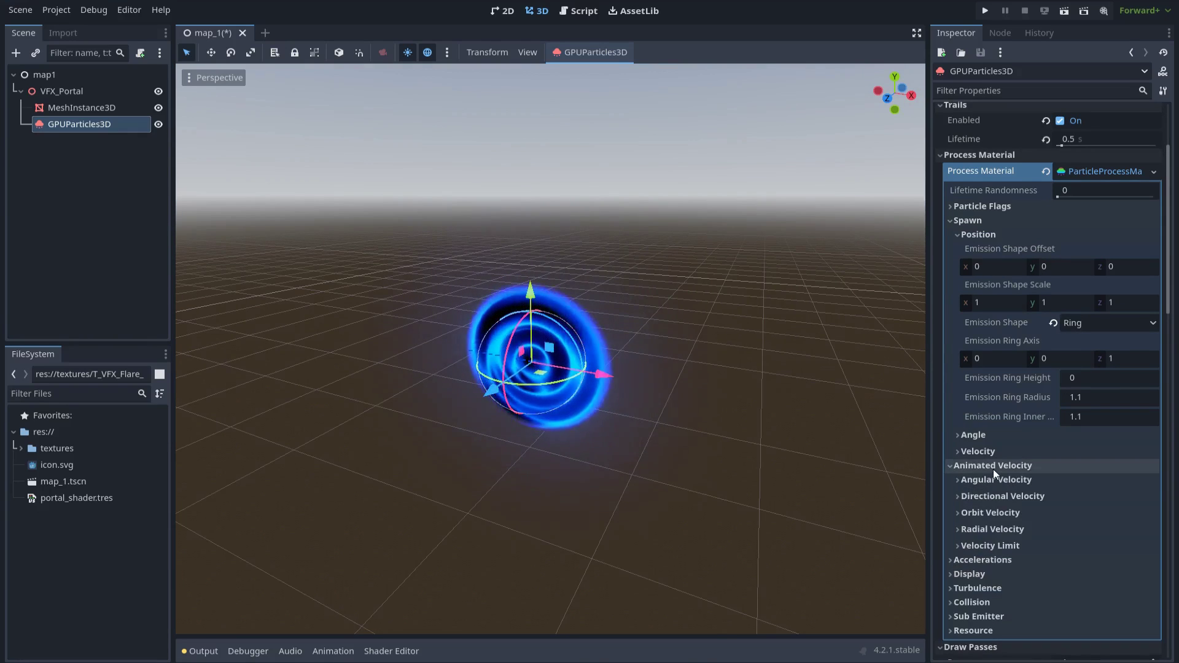
click(986, 514)
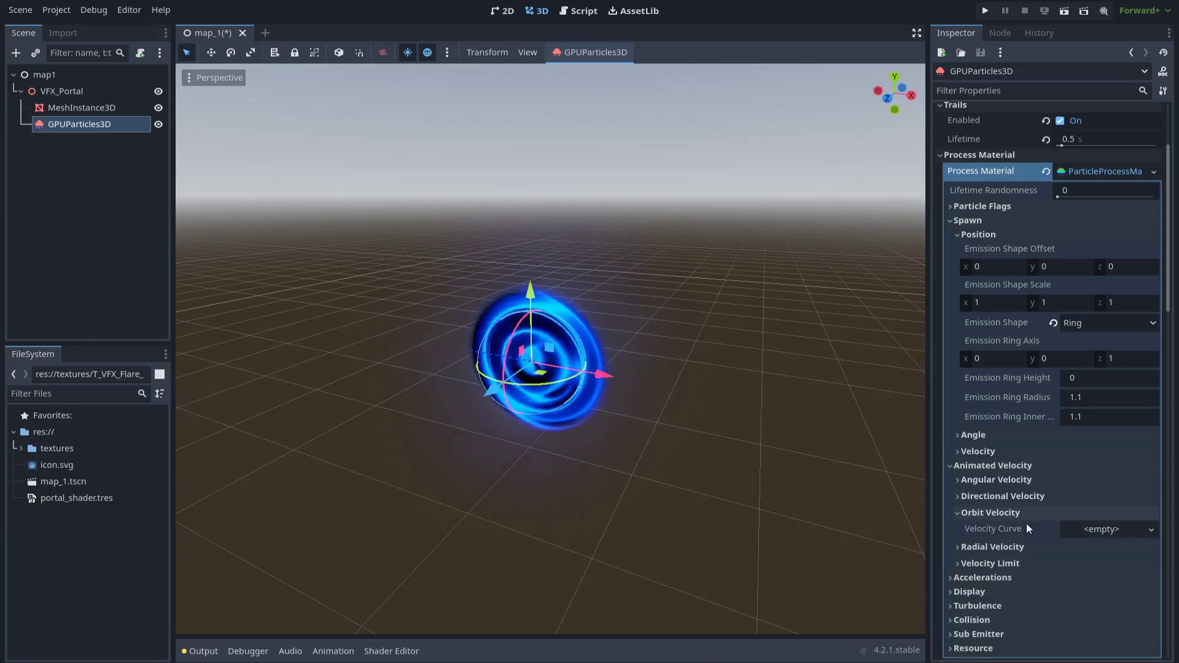
click(1105, 532)
click(1107, 561)
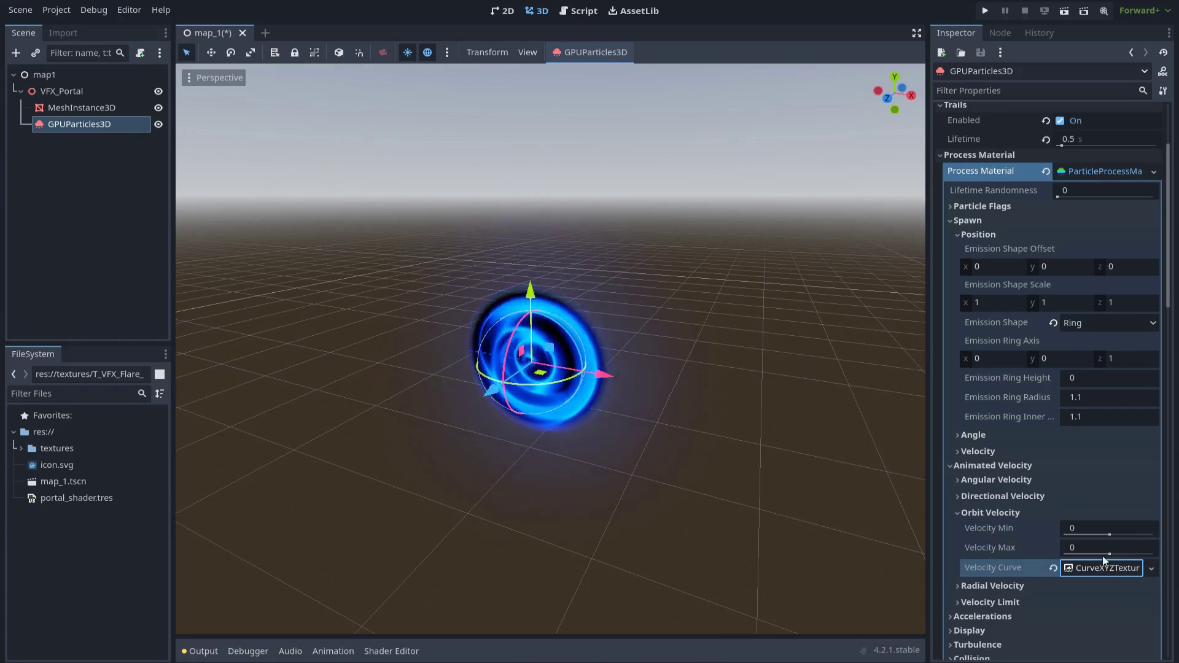
Step: Set the orbit velocity's minimum and maximum to 0.2 and check the particles' circling from several angles
click(1085, 528)
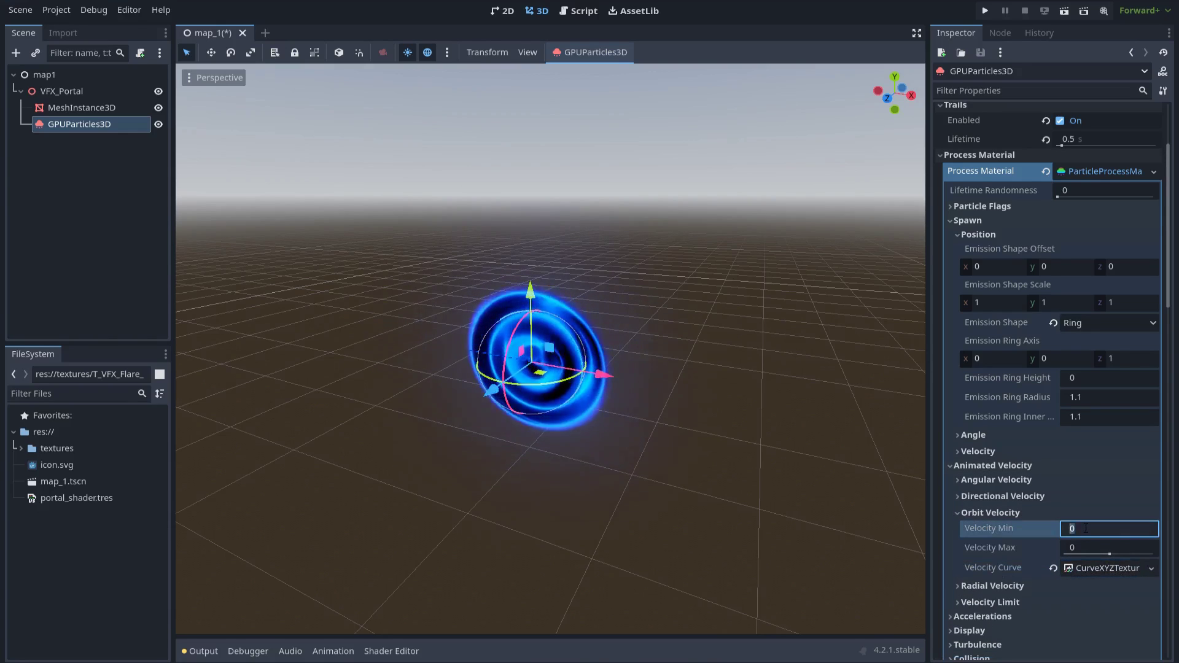
text(0.2)
key(Return)
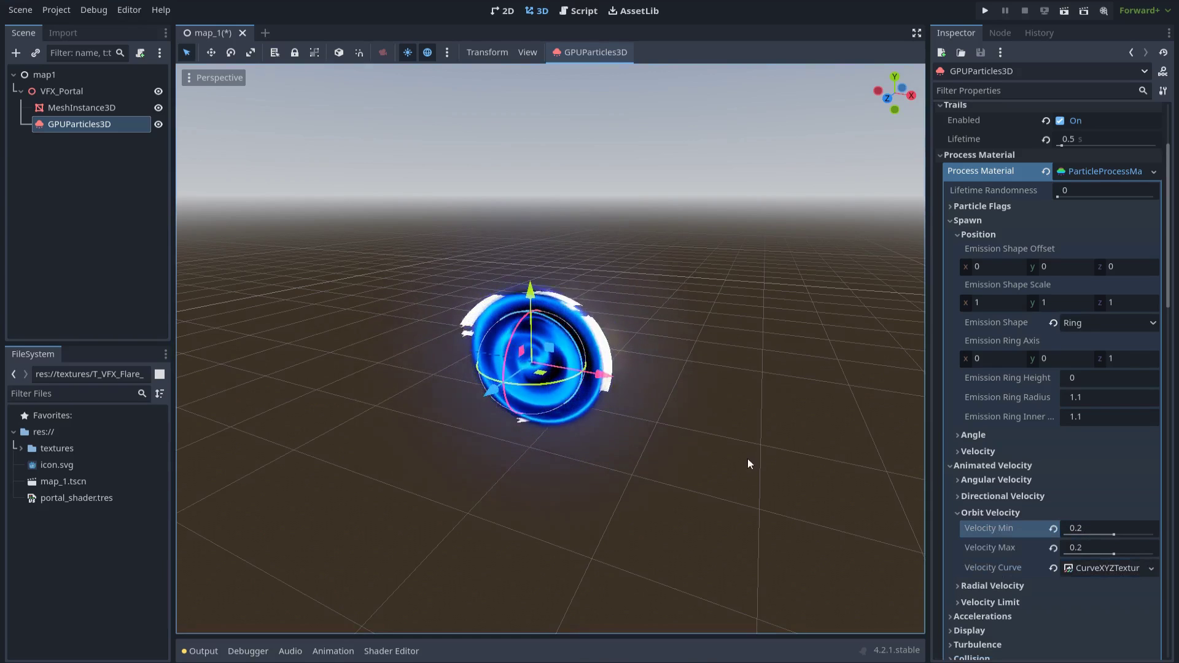
middle_drag(721, 453, 590, 400)
scroll(653, 484, up, 2)
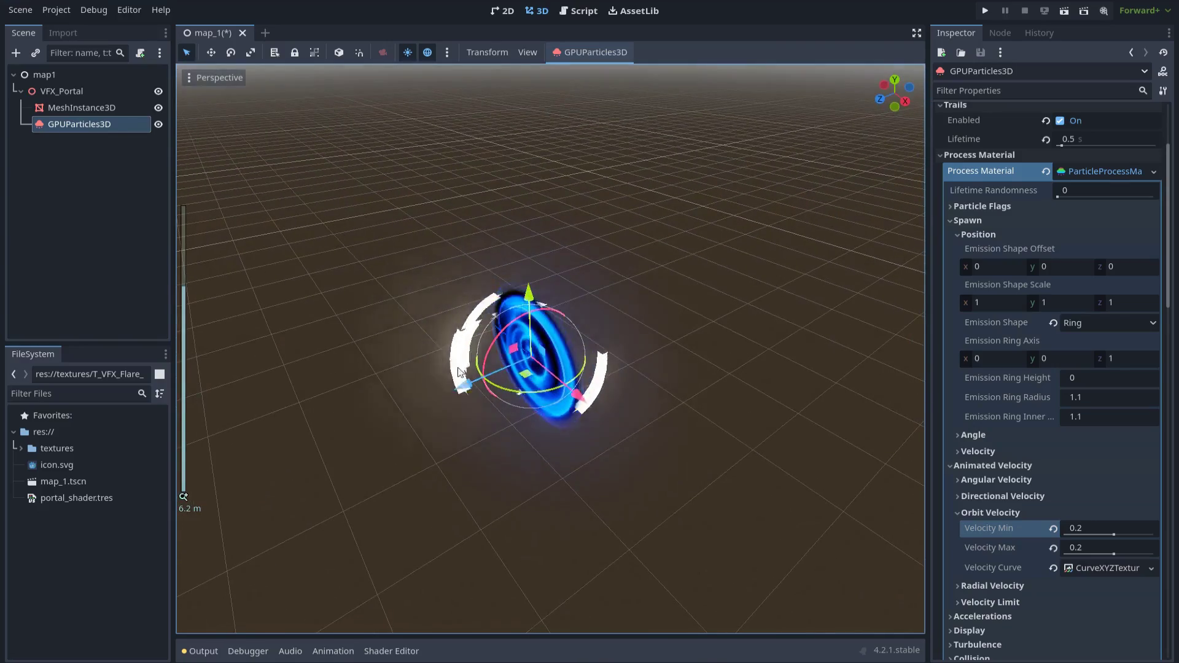
middle_drag(528, 360, 655, 430)
scroll(655, 429, up, 3)
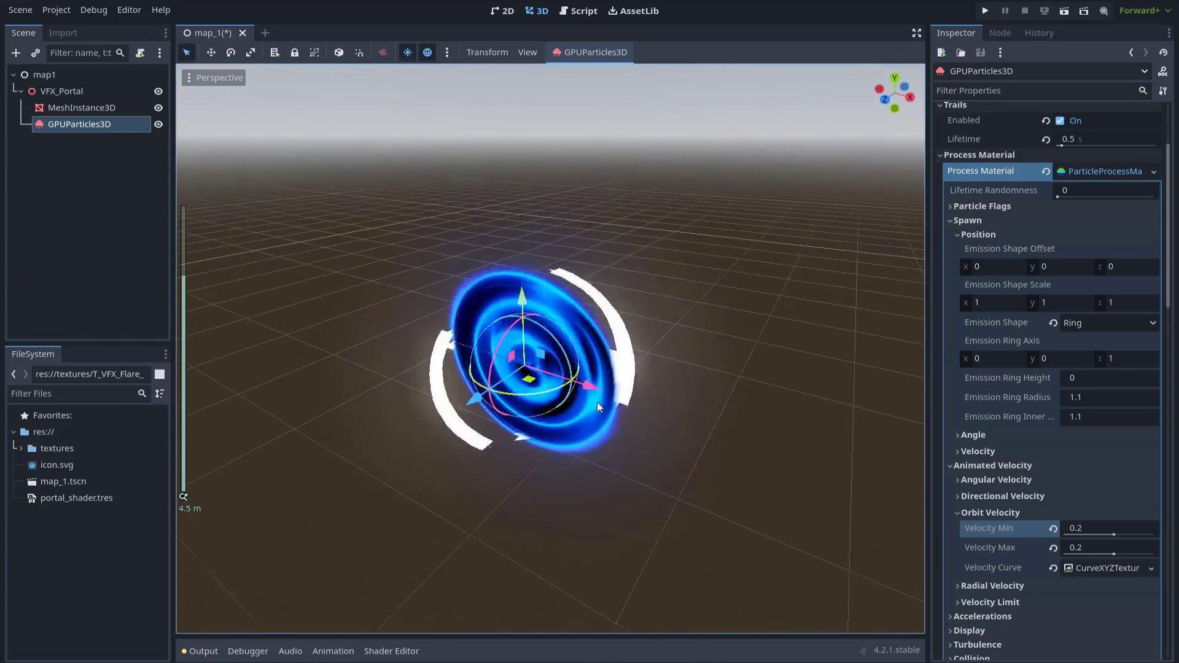
Step: Set Curve X of the orbit velocity curve to a minimum value of 0 and flatten its points to 0
click(1097, 569)
scroll(1096, 569, down, 3)
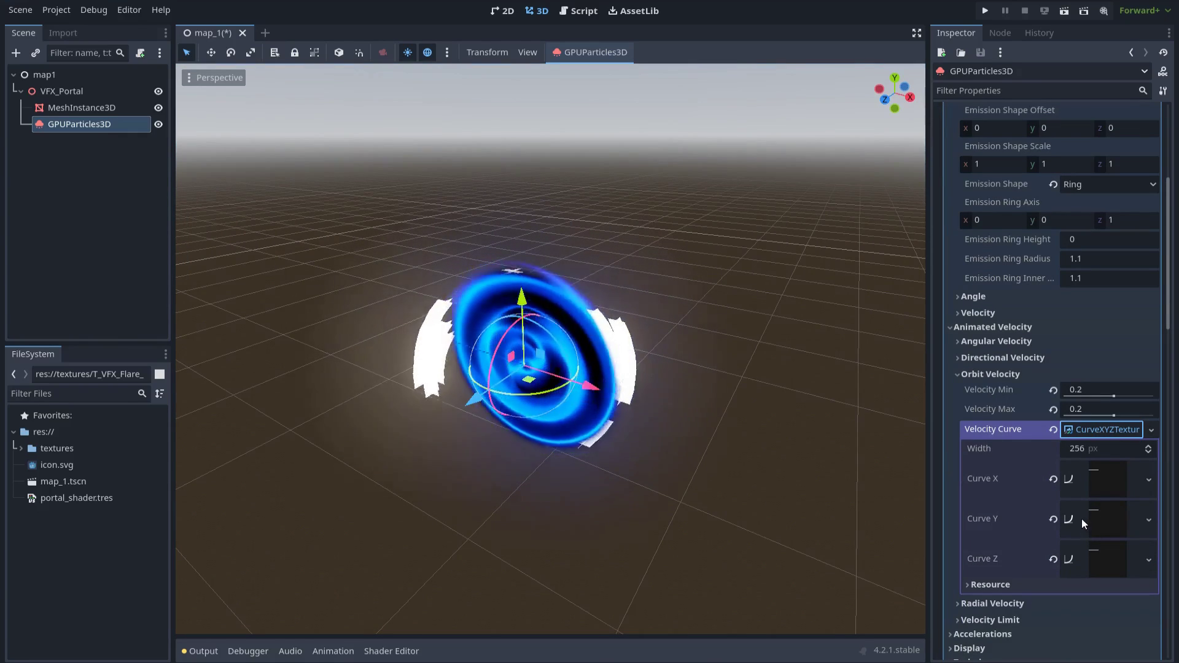
click(1099, 485)
scroll(1074, 521, down, 3)
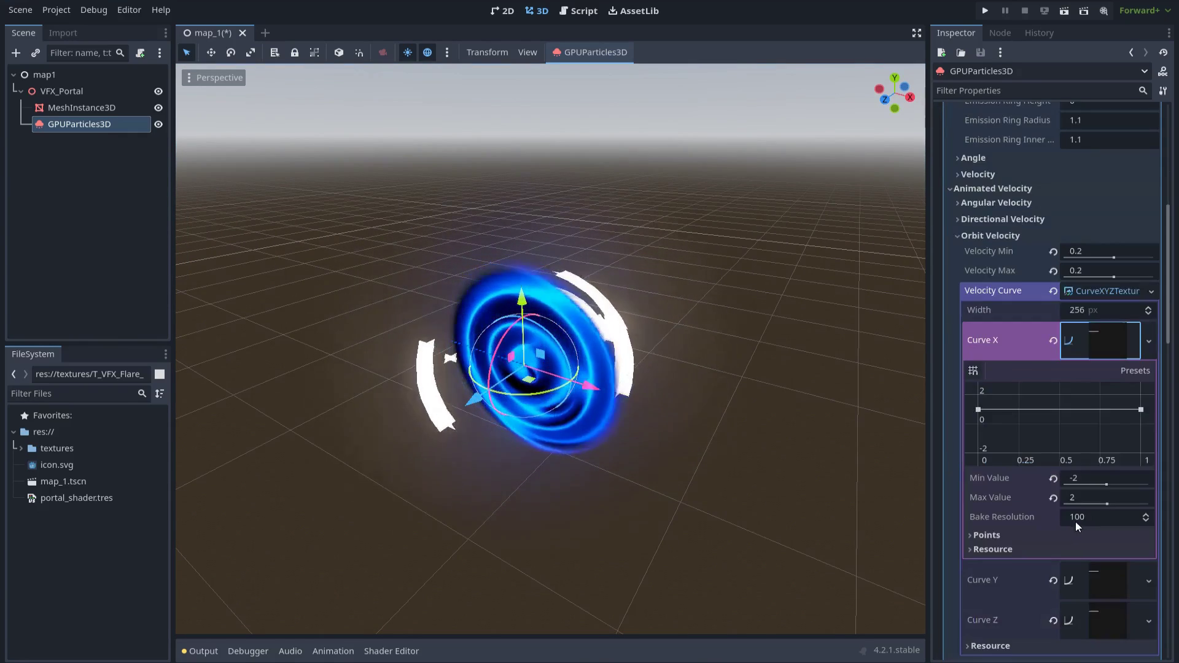
click(1052, 477)
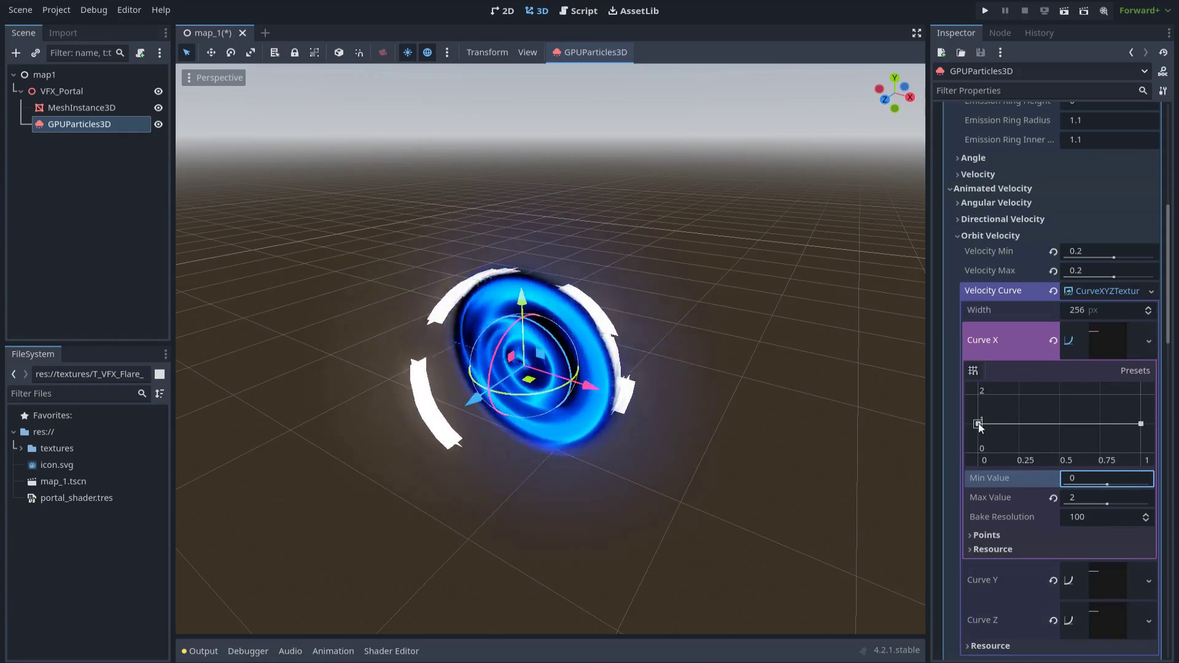
drag(978, 422, 972, 465)
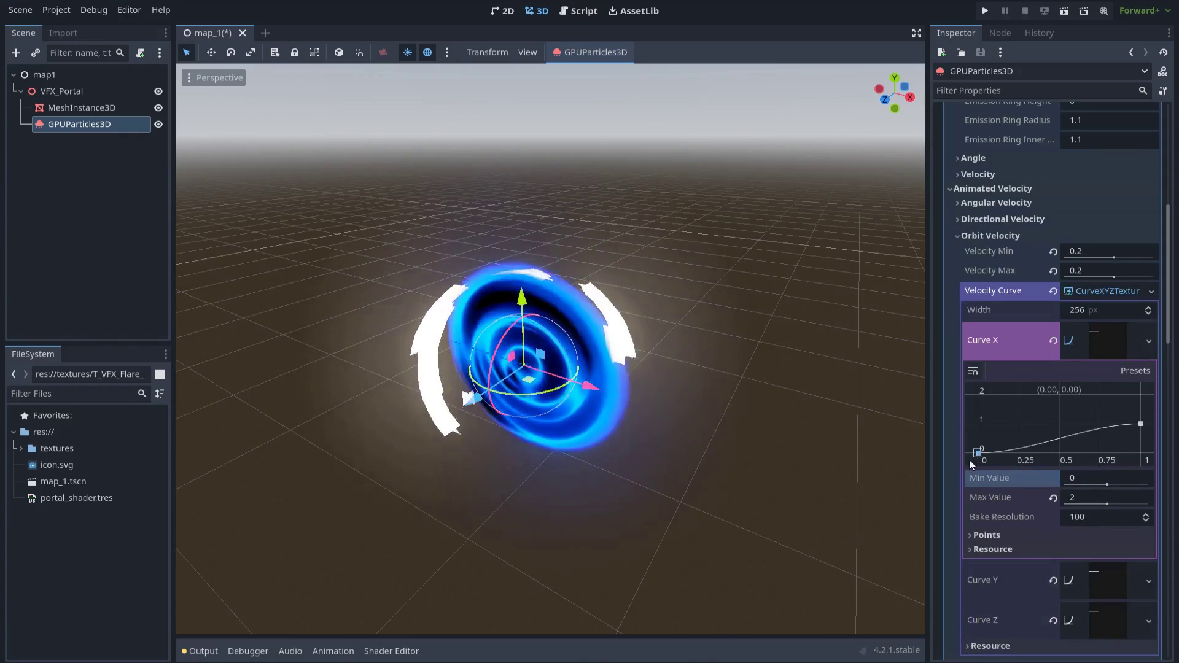
click(1107, 352)
Step: Set Curve Y of the orbit velocity curve to a minimum value of 0 and flatten its points to 0
click(1105, 381)
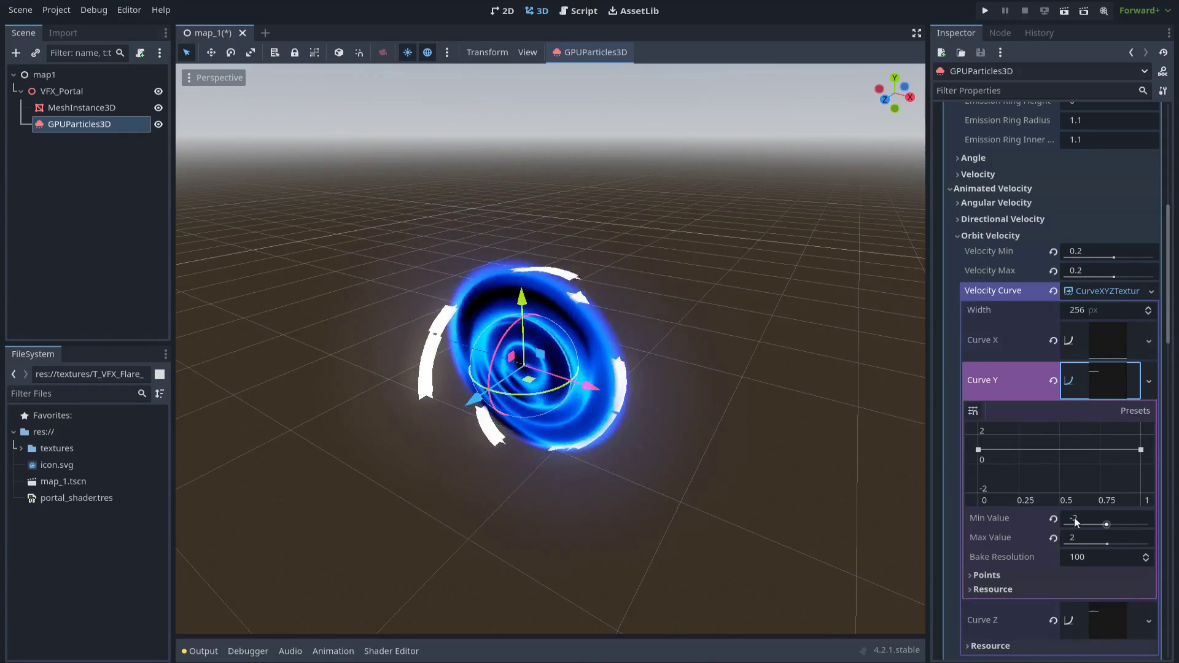
click(1068, 518)
text(0)
key(Return)
click(1109, 379)
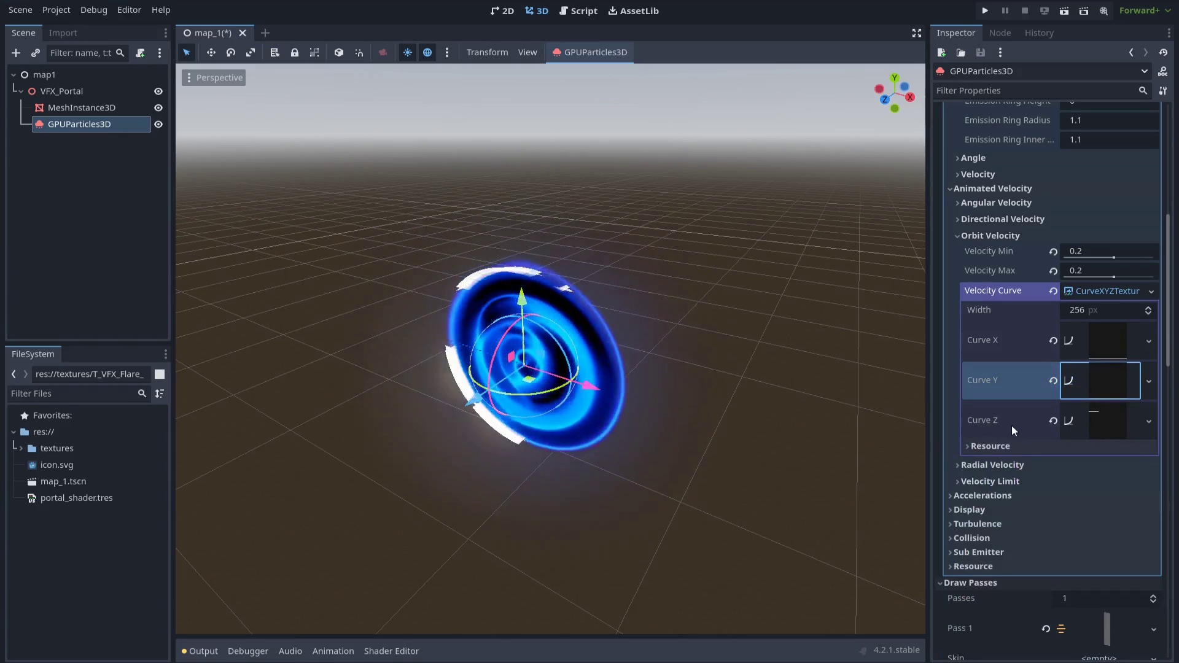
middle_drag(763, 421, 750, 410)
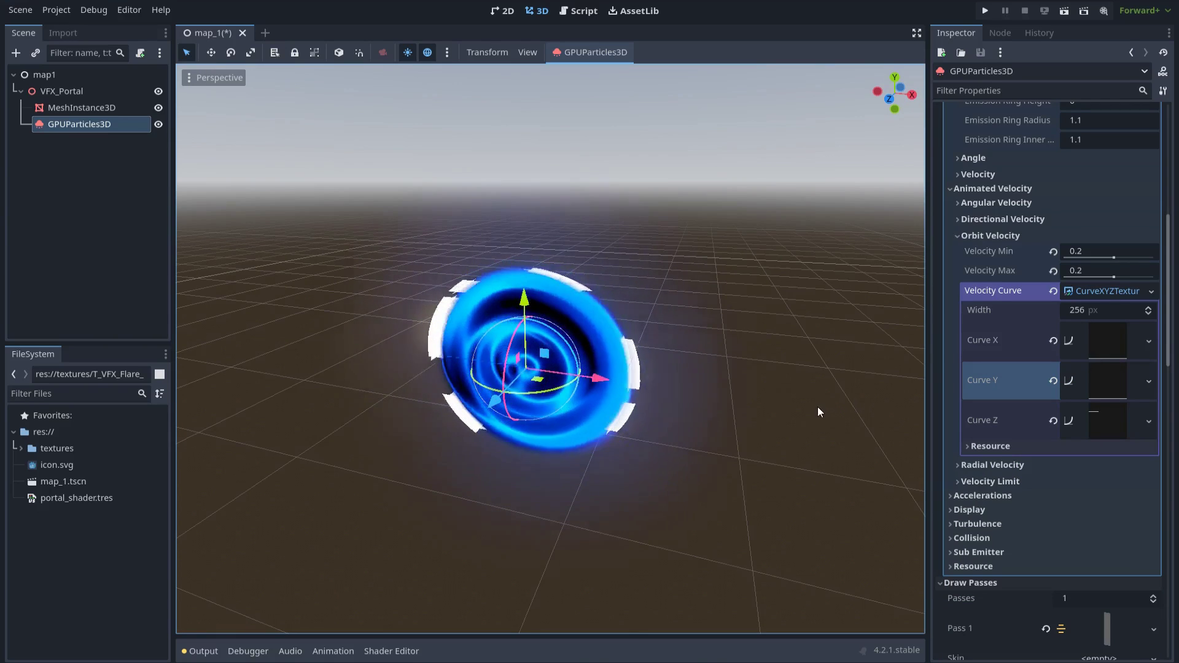
Step: Set the particles' Radial Velocity to a minimum of 0.2 and a maximum of 0.5
click(978, 466)
click(1083, 482)
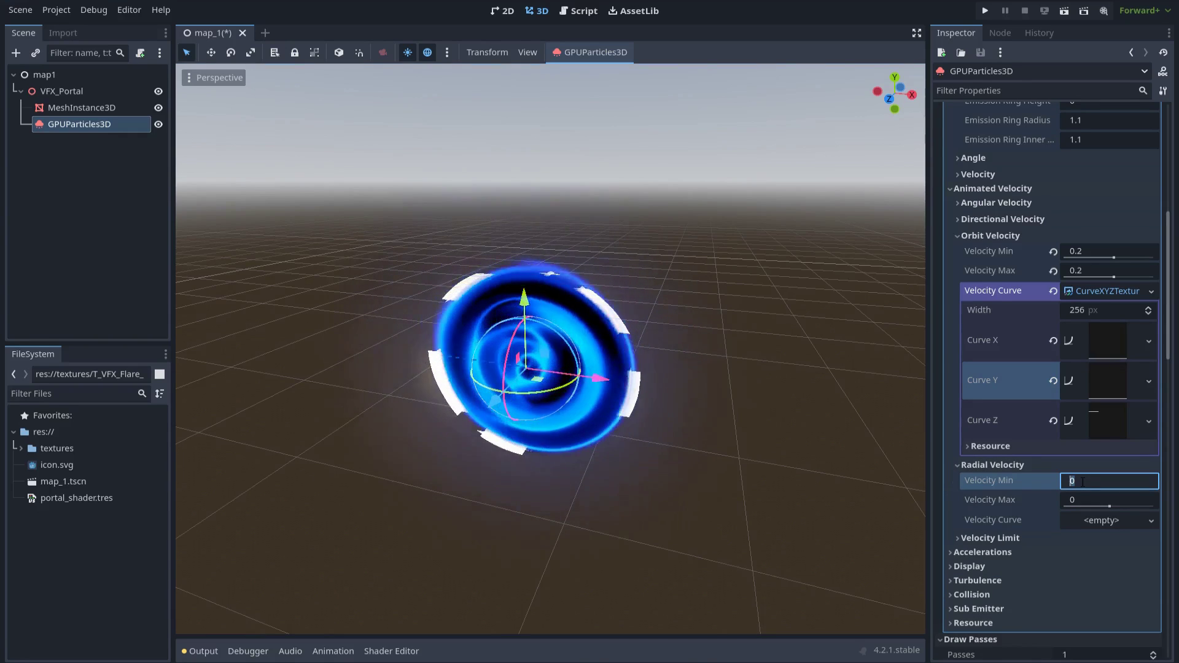
text(.2)
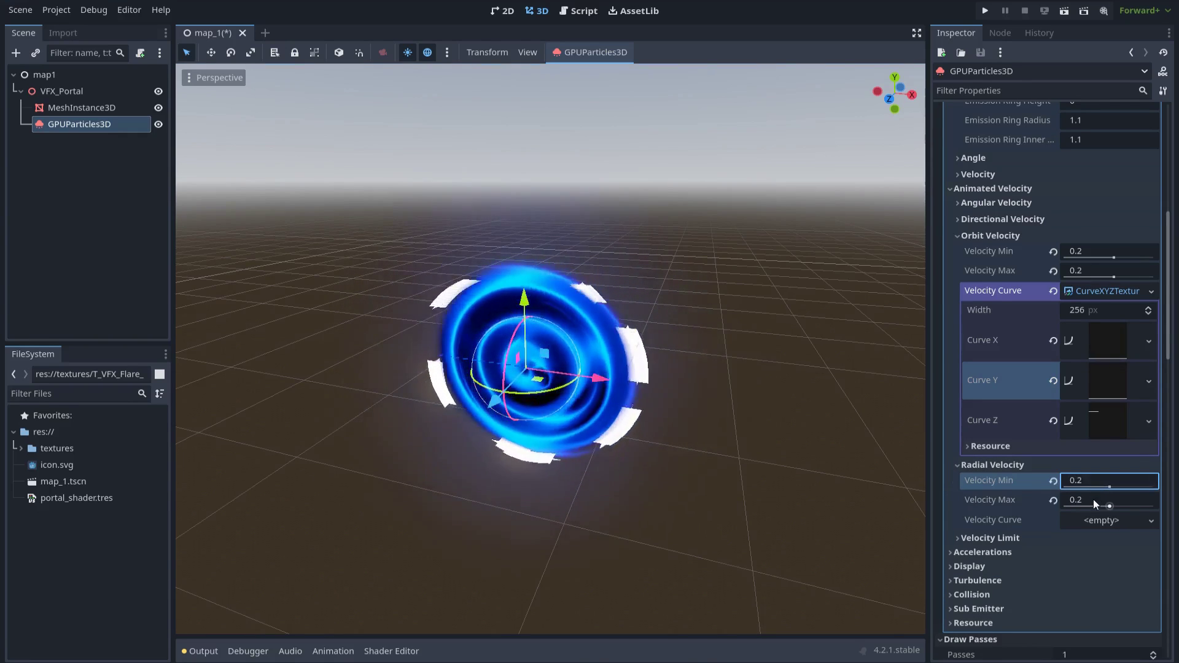
click(1095, 500)
text(0.5)
key(Return)
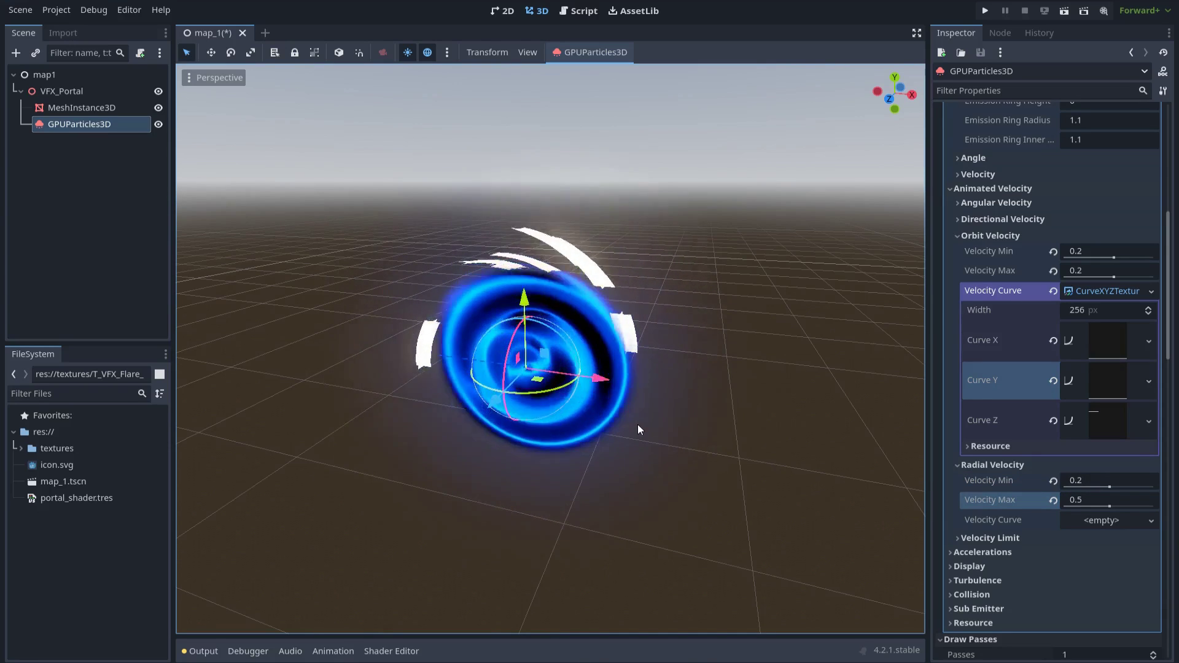
Step: Set the GPUParticles3D node's particle Amount to 150
scroll(1048, 316, up, 6)
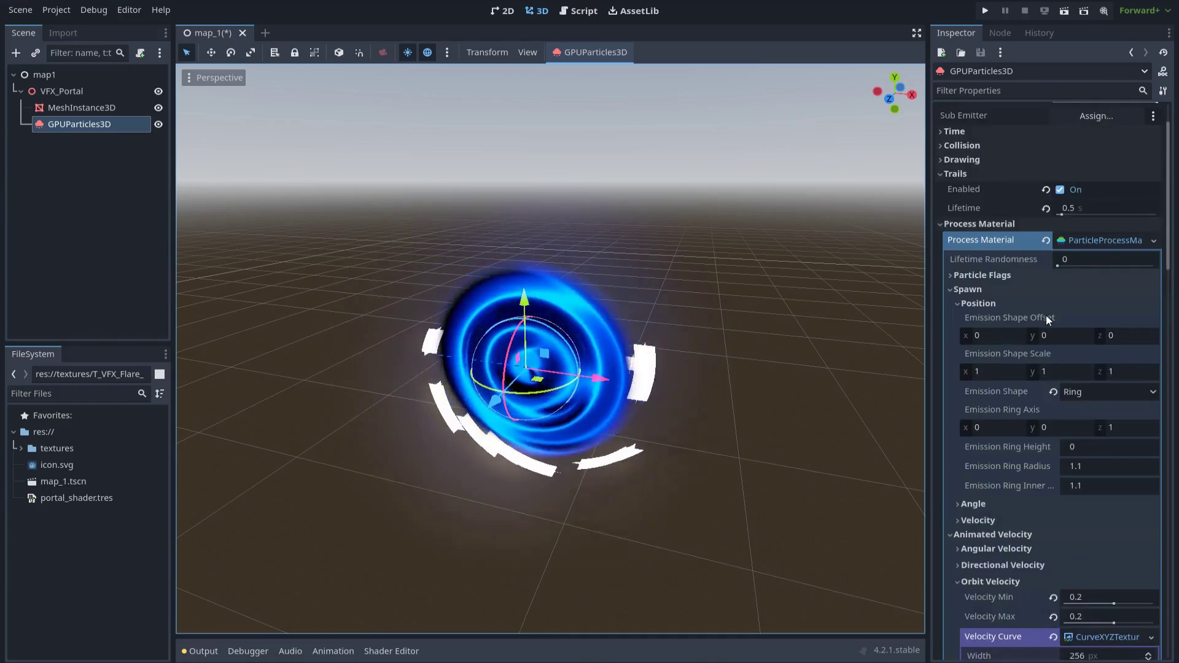
scroll(1045, 315, up, 2)
click(1073, 146)
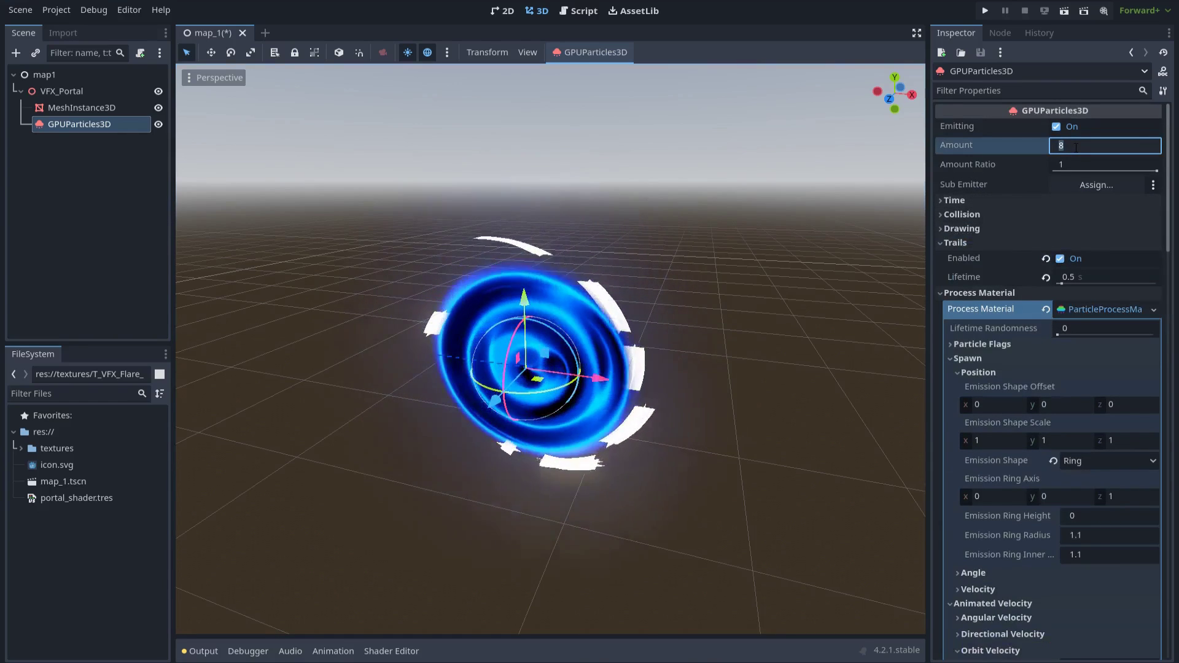
text(150)
key(Return)
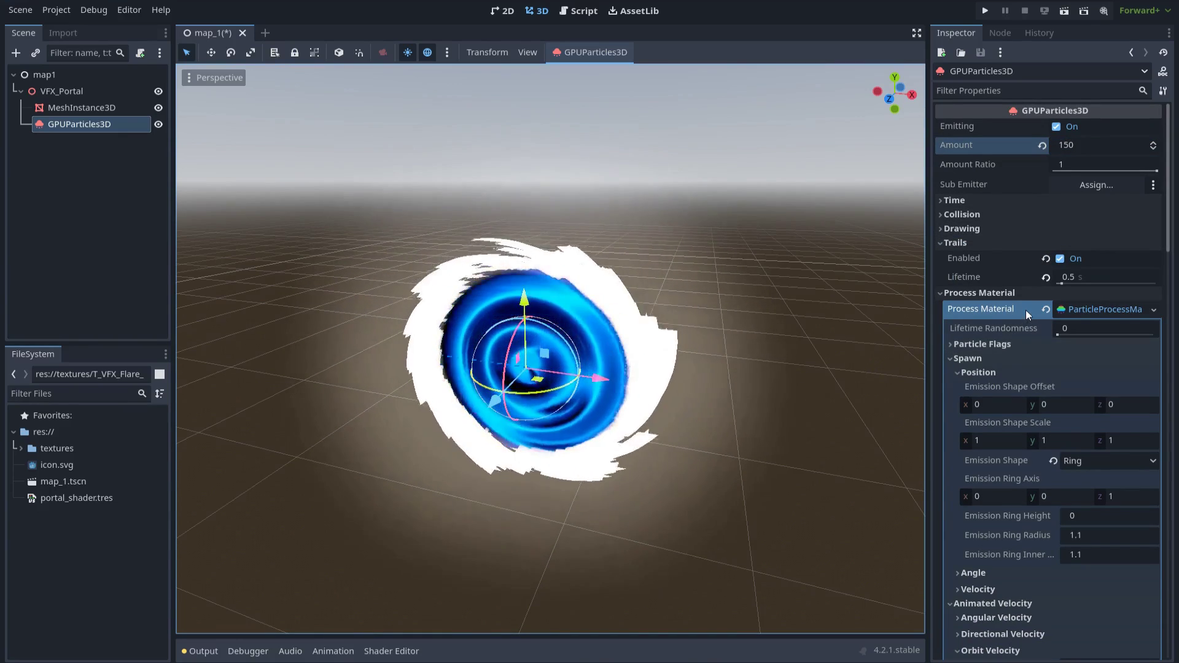
Step: Assign T_VFX_Flare_16.PNG from the textures folder as the override material's albedo texture
scroll(1025, 310, down, 5)
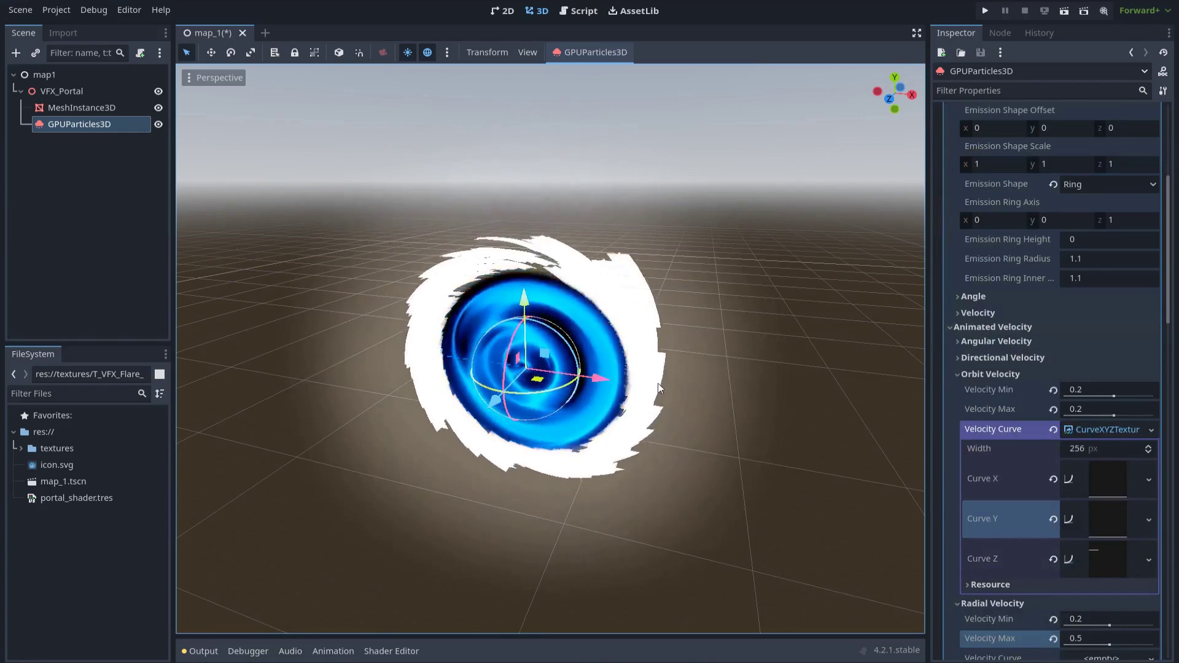
scroll(988, 376, down, 15)
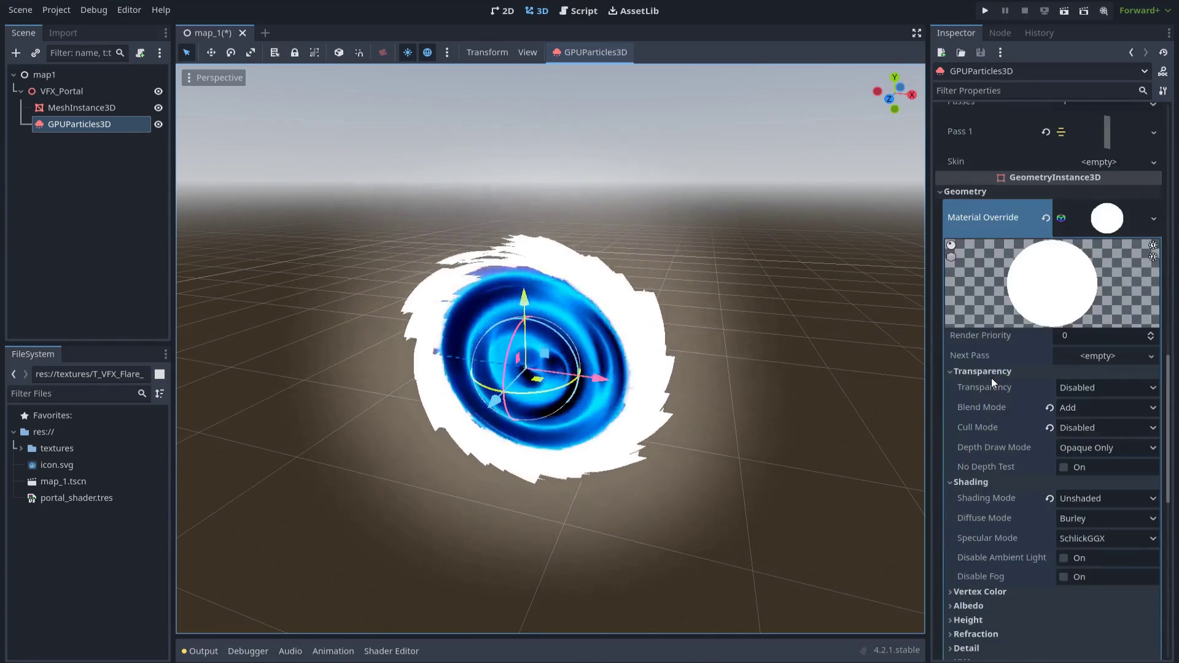
scroll(990, 378, down, 1)
click(968, 536)
scroll(970, 535, down, 2)
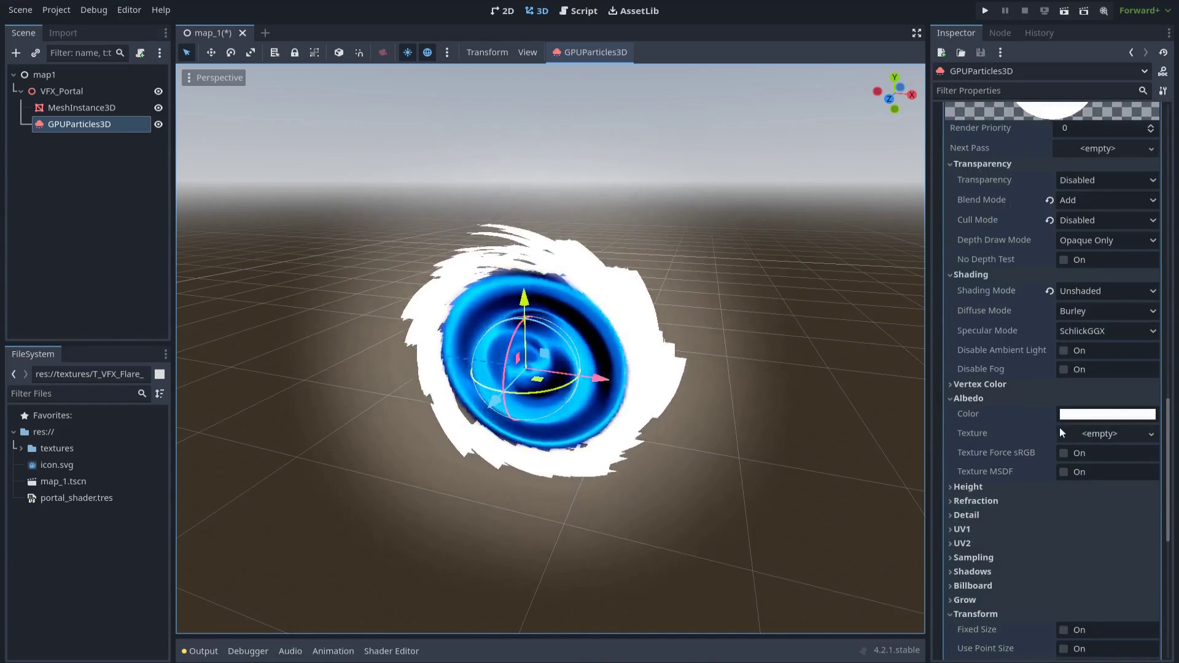
click(20, 449)
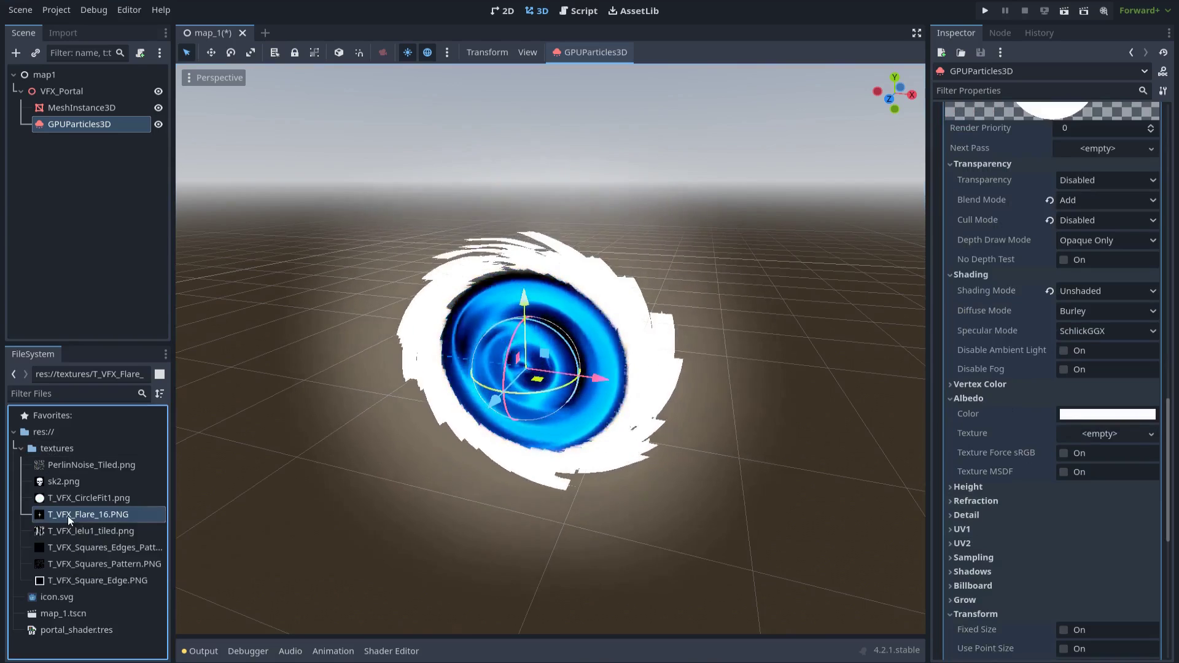
drag(69, 518, 1099, 433)
scroll(942, 437, down, 2)
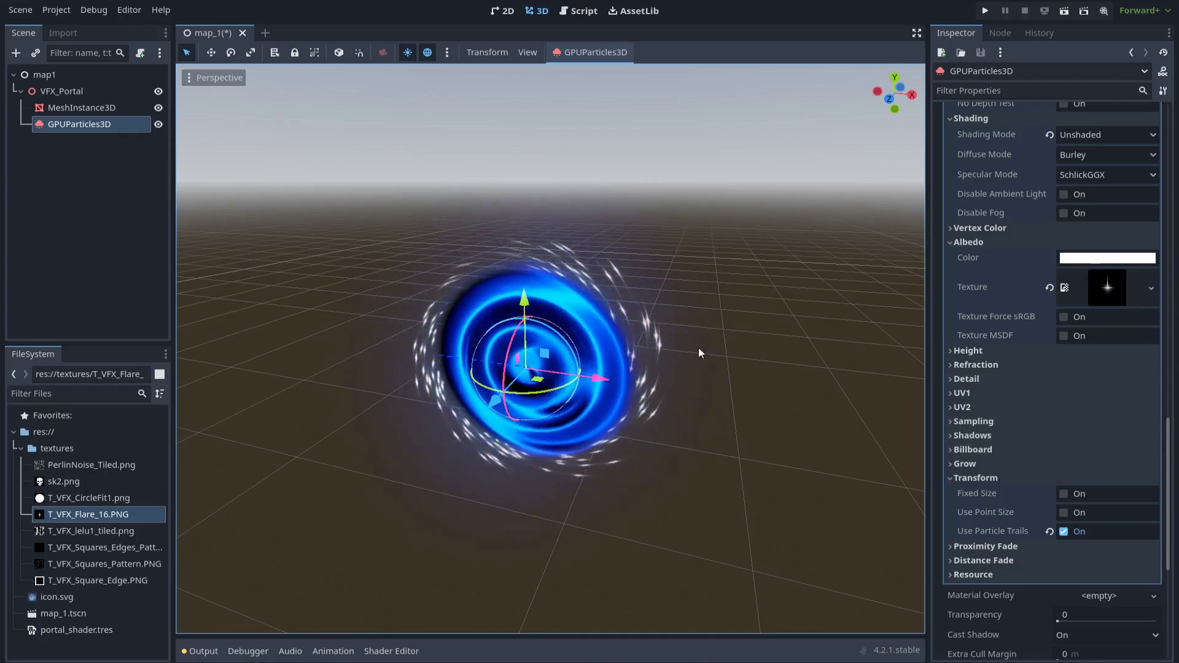
Step: Set the particle material's albedo color to a glowing blue with raw values R 0.2, G 0.7 and B 4
click(1108, 264)
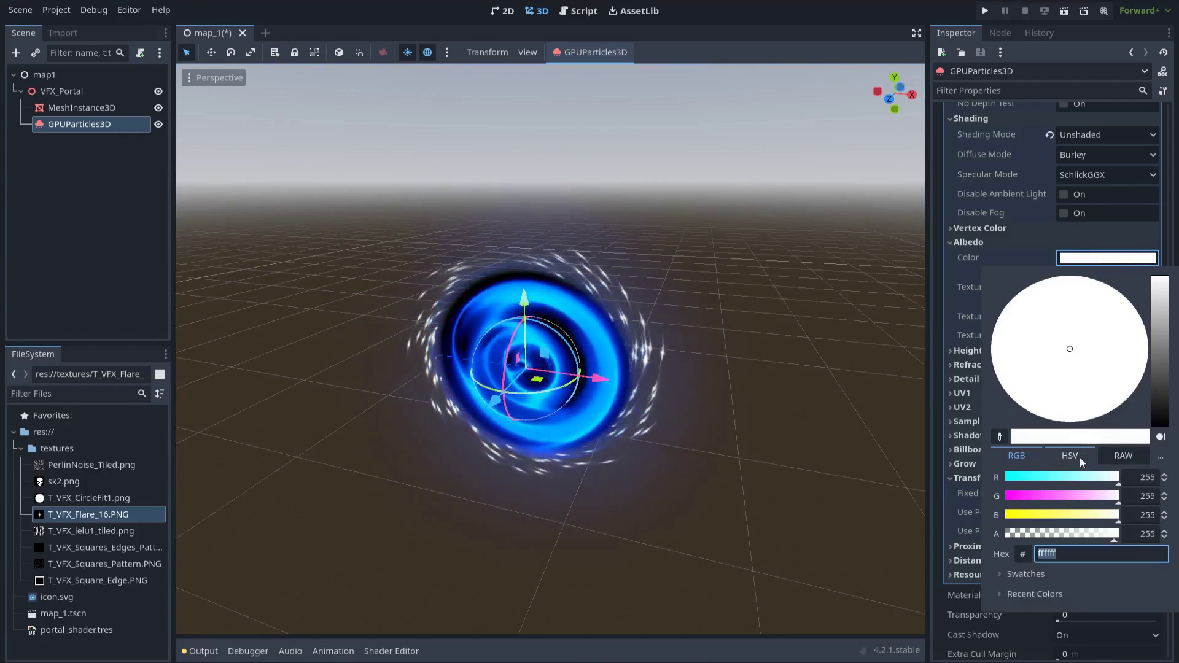
drag(1068, 478, 1036, 479)
click(1040, 497)
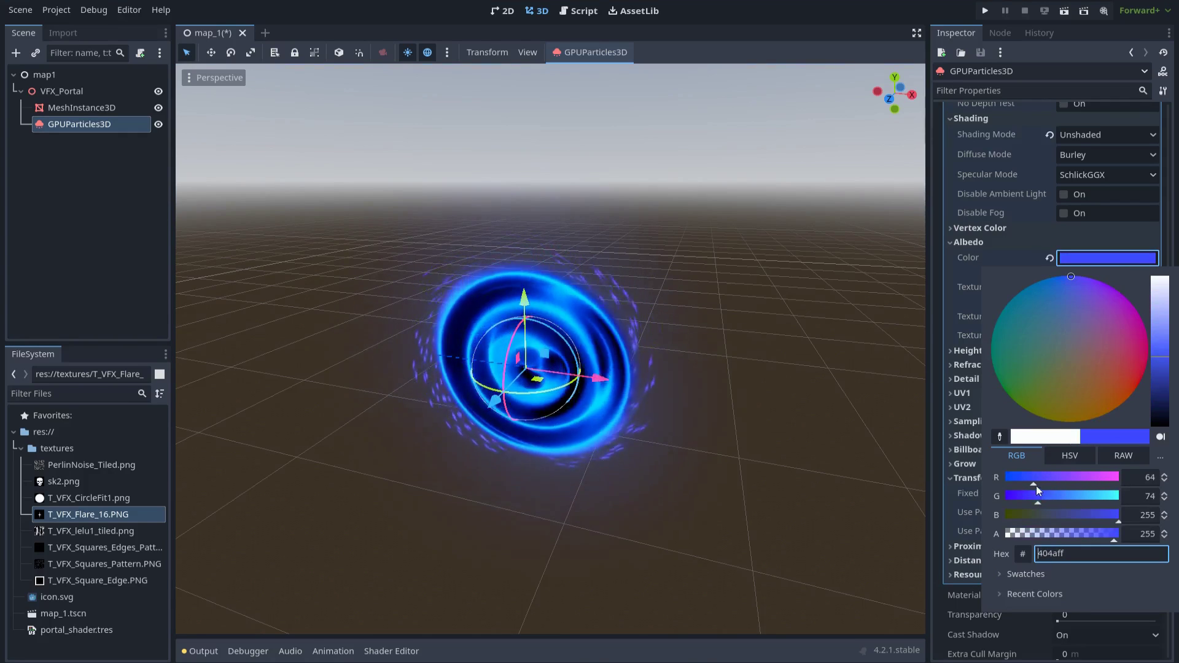
click(1112, 458)
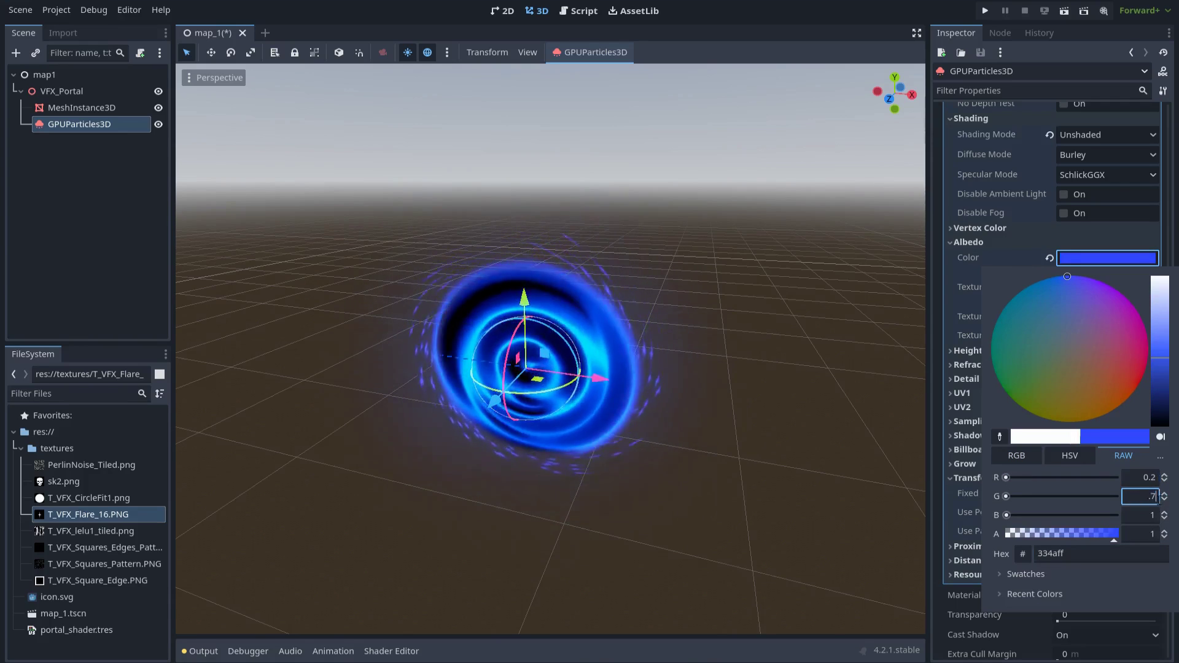
text(0.7)
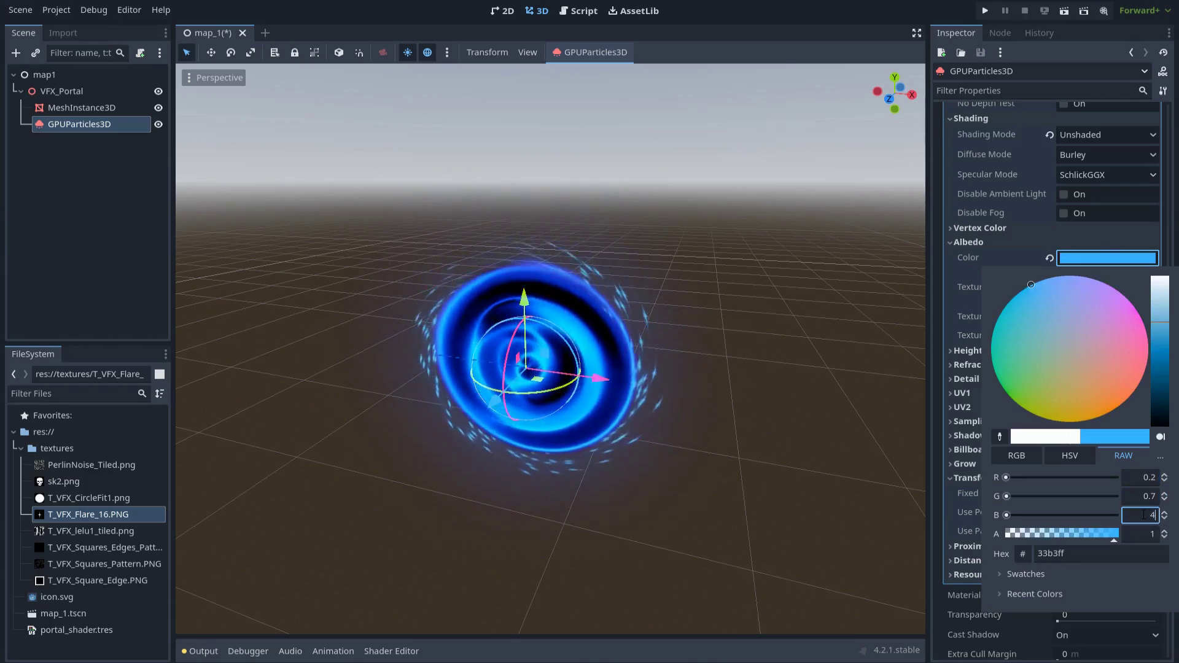
key(Return)
click(801, 448)
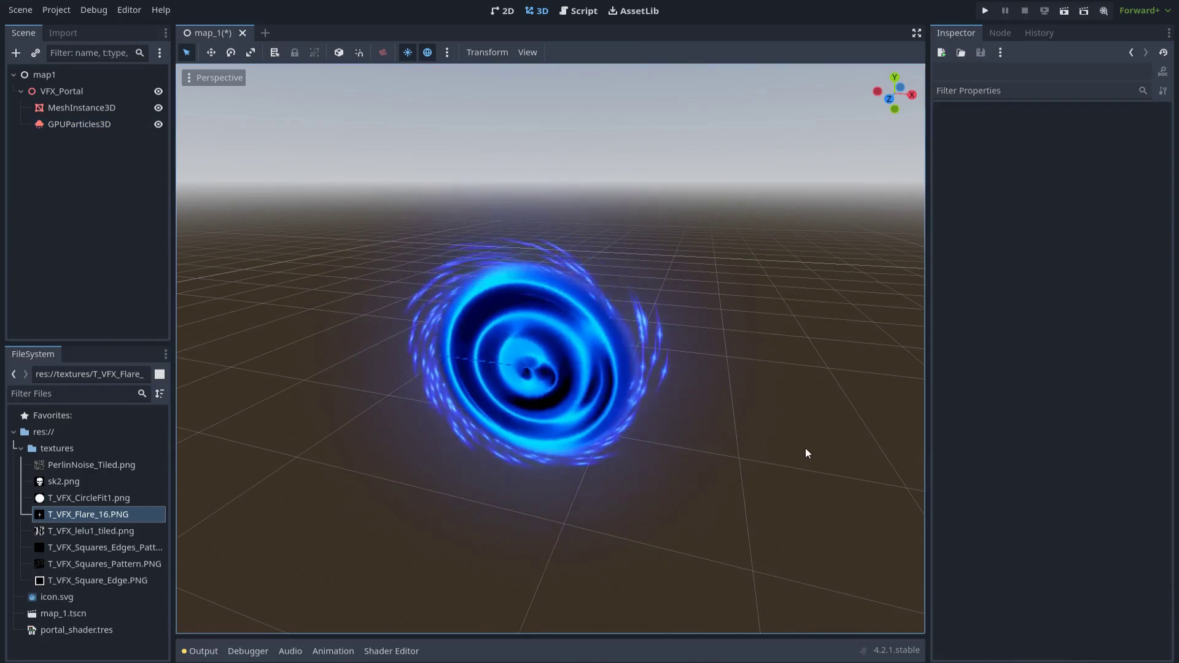
scroll(780, 454, down, 4)
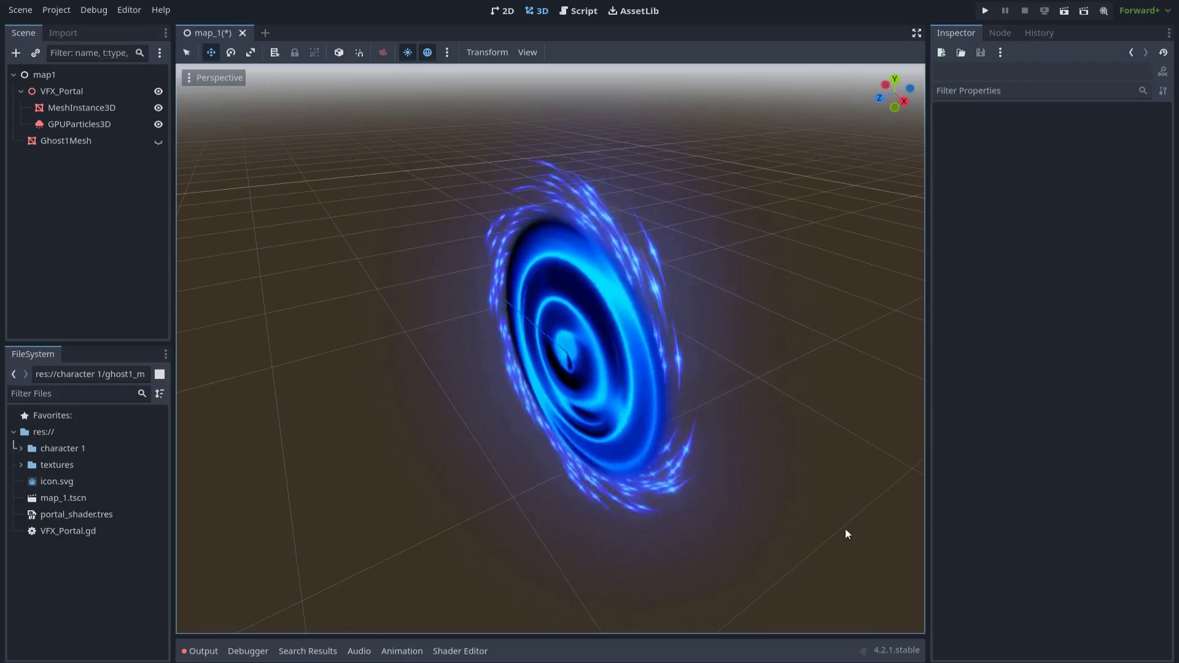
Step: Make the hidden Ghost1Mesh node visible beside the portal and select it
click(158, 141)
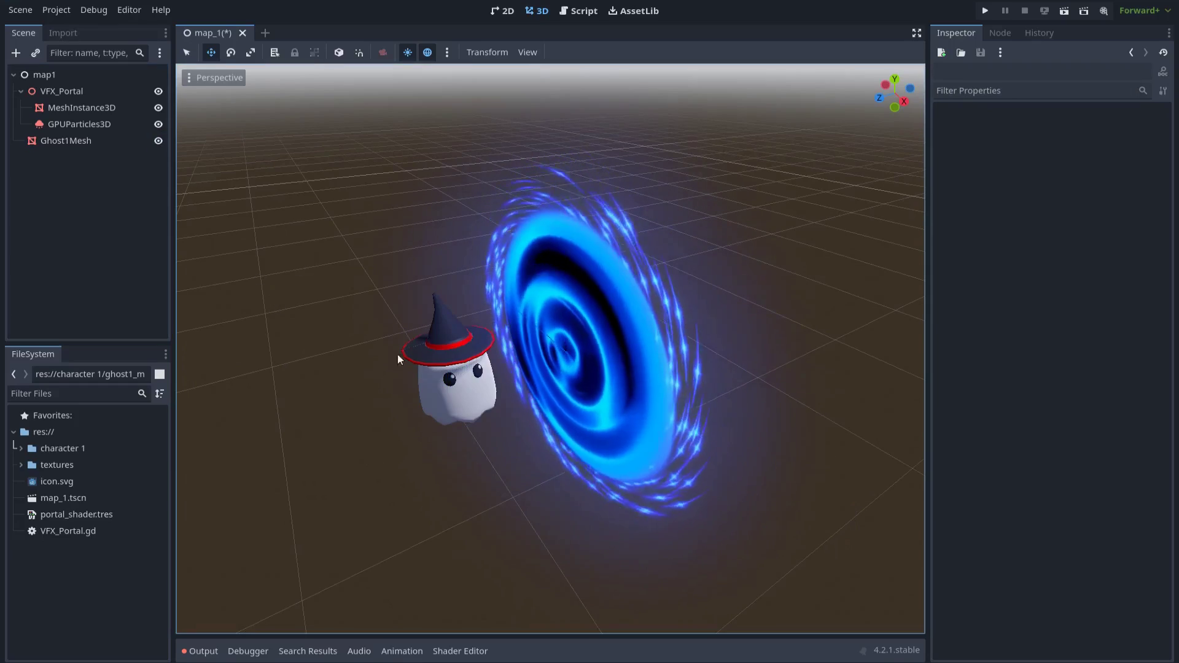
click(101, 145)
middle_drag(318, 332, 326, 466)
mouse_move(355, 456)
mouse_down()
mouse_move(532, 423)
mouse_move(374, 460)
mouse_up()
middle_drag(330, 366, 355, 344)
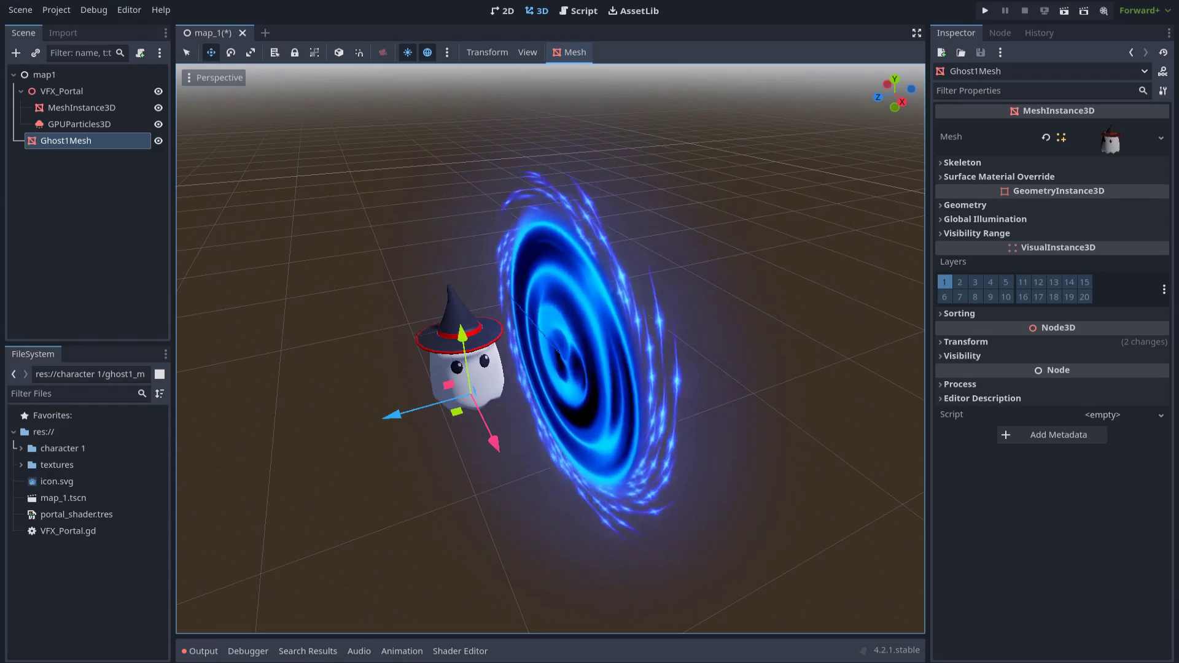
Step: Switch to Notepad and review the cutoff shader code in ADD_Cutoff_Shader.txt, then return to the Godot scene
key(alt+Tab)
drag(702, 444, 456, 290)
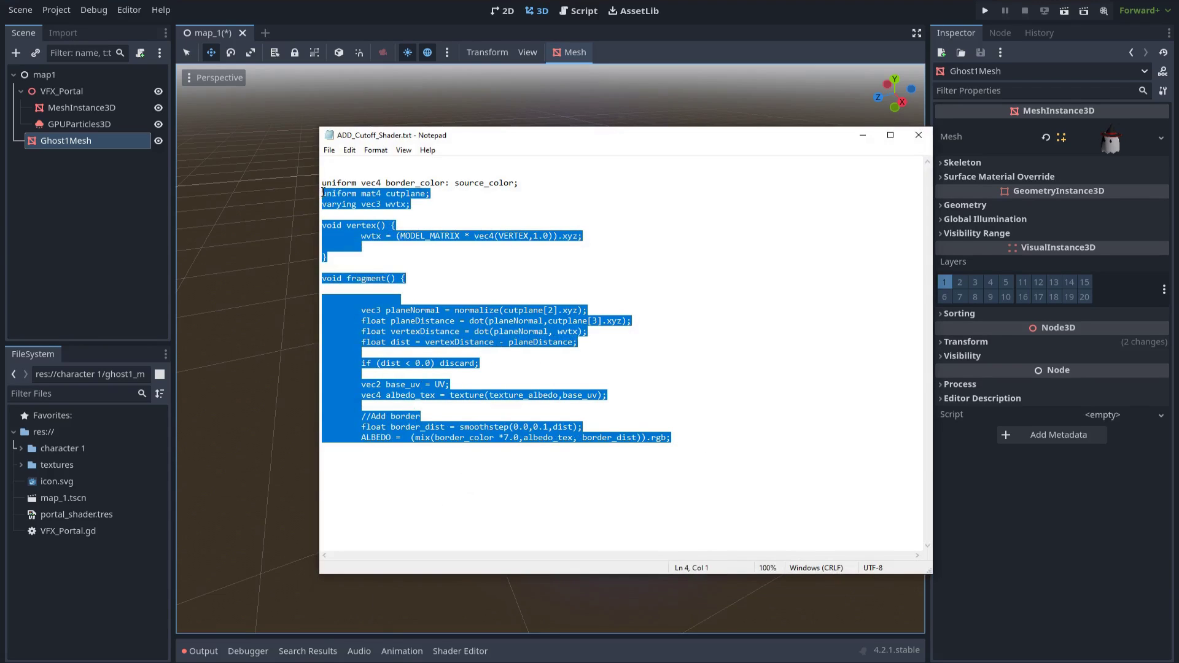
click(863, 136)
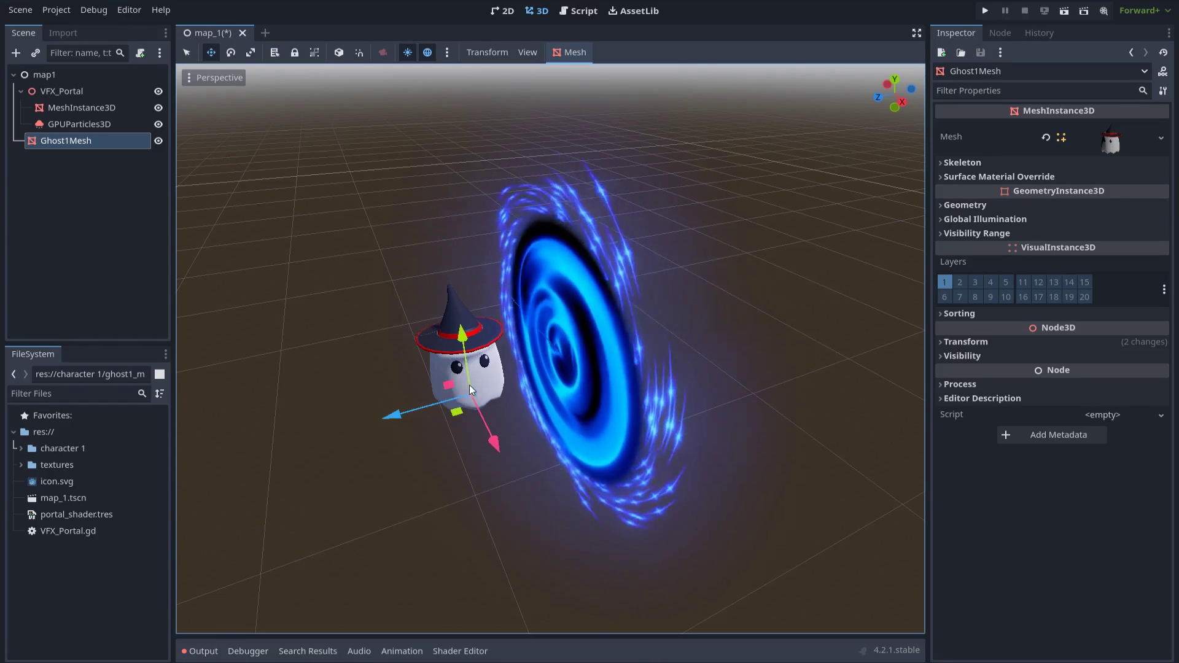
Step: Convert the Surface 0 material of Ghost1Mesh's mesh to a ShaderMaterial
click(1096, 142)
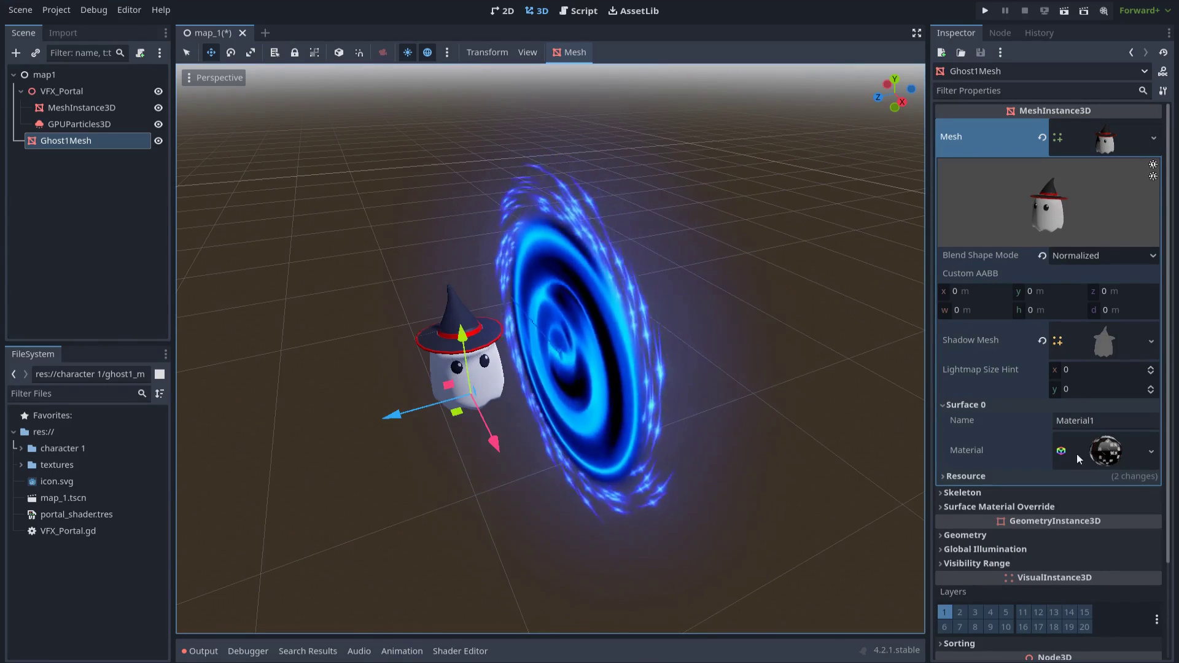
click(1107, 453)
scroll(1087, 439, down, 5)
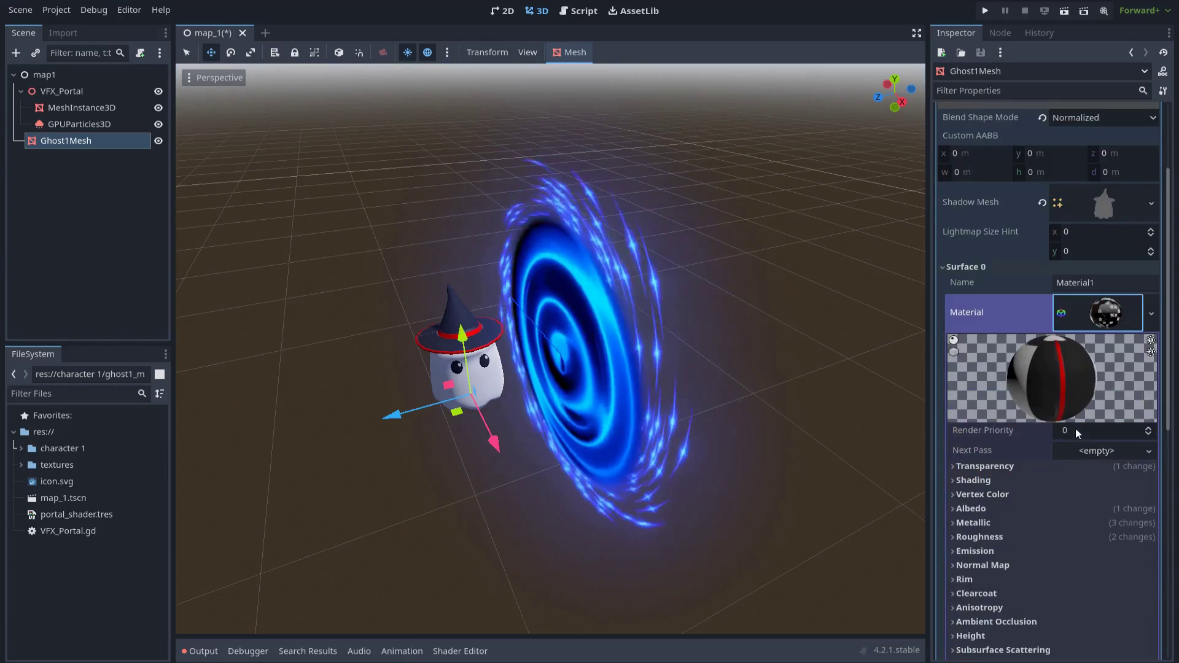
scroll(1025, 380, down, 1)
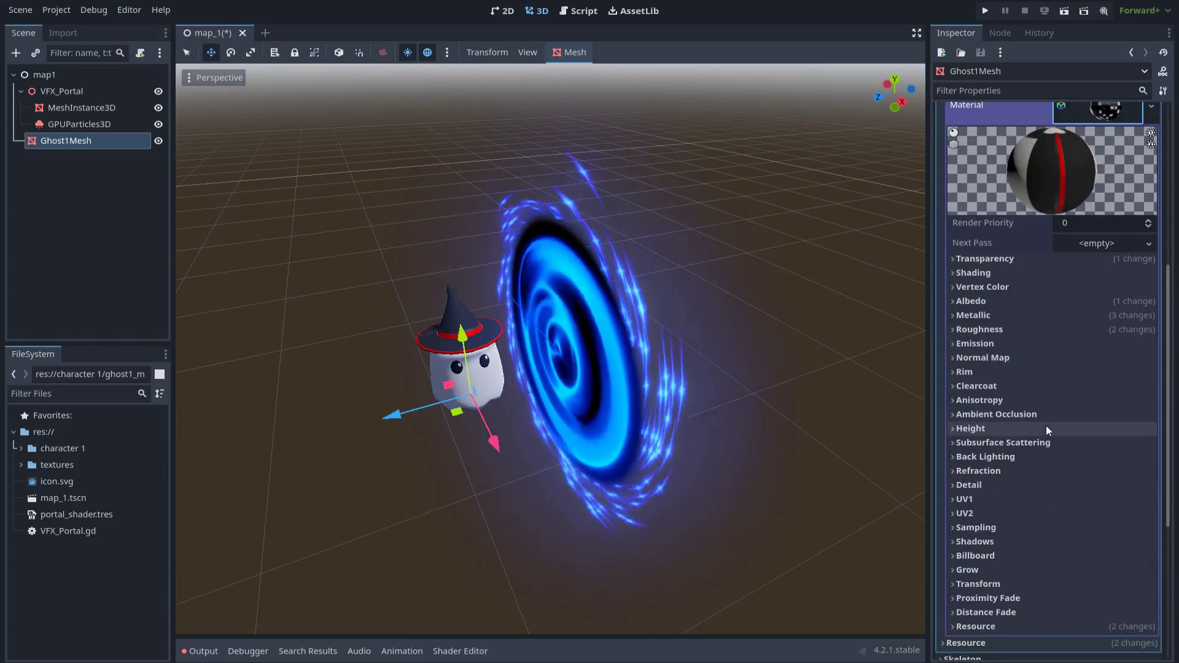
scroll(1042, 415, up, 2)
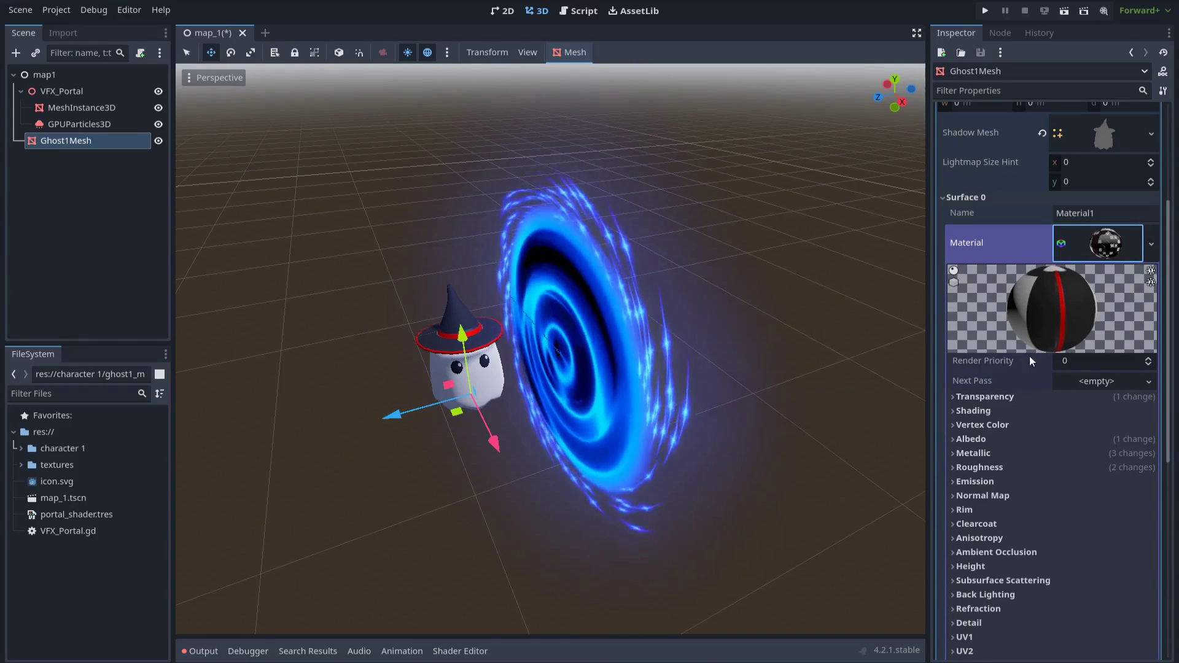
right_click(1099, 245)
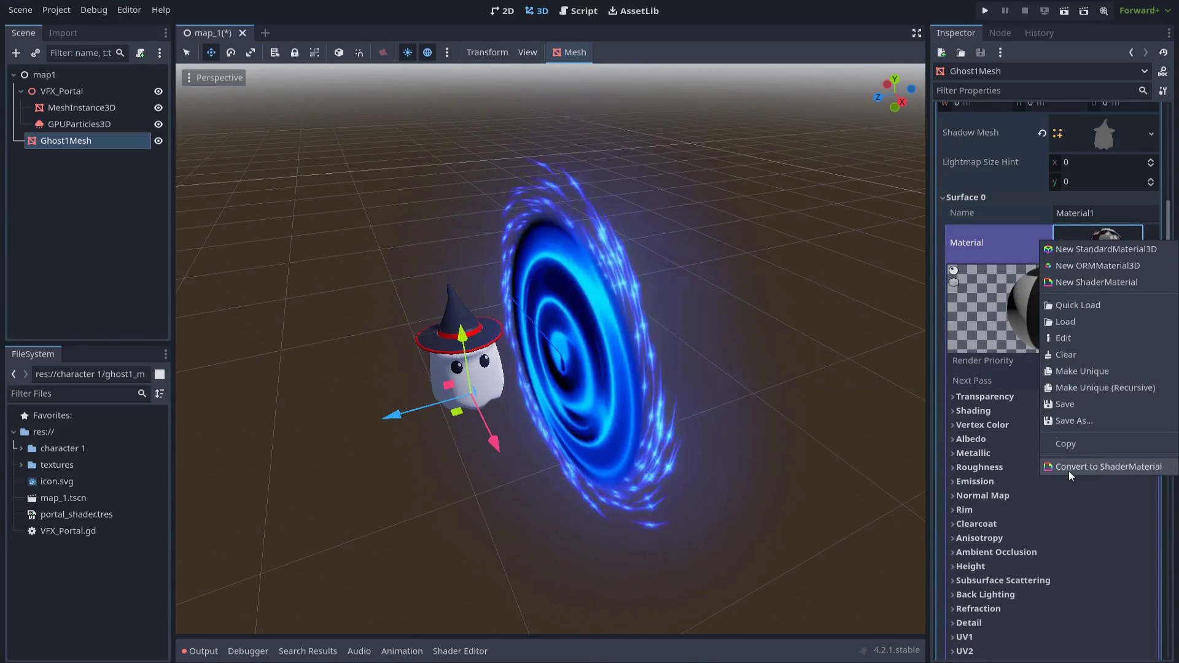
click(1132, 469)
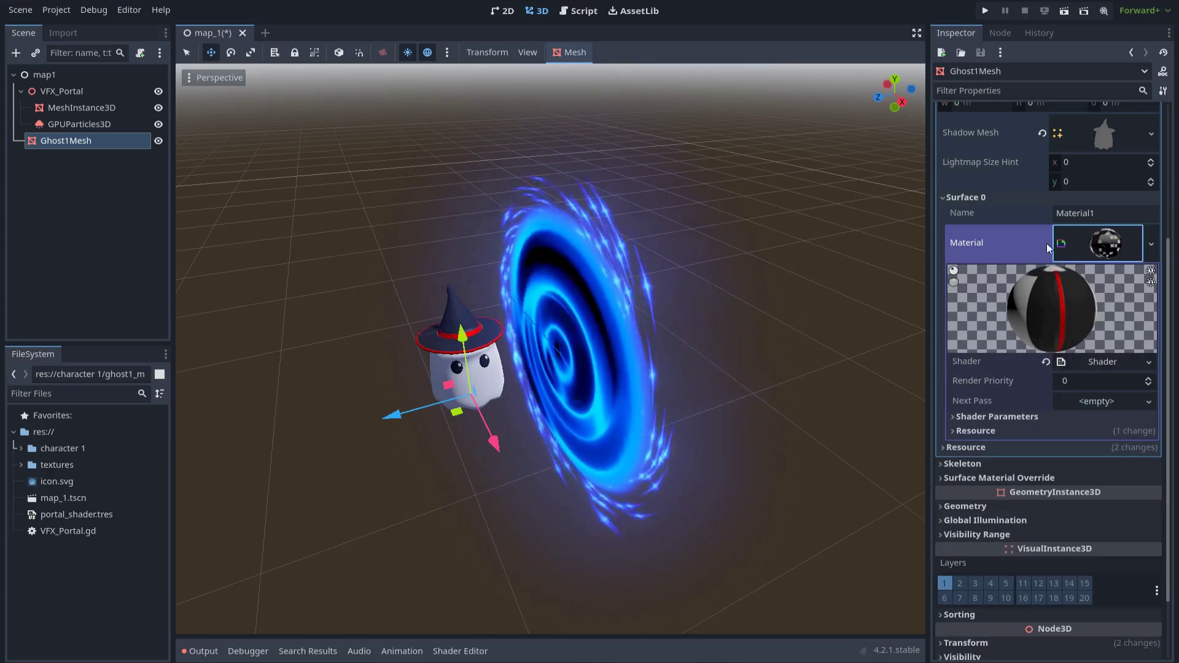
Step: Examine the shader parameters of the ghost's converted material
click(989, 417)
scroll(1001, 399, down, 5)
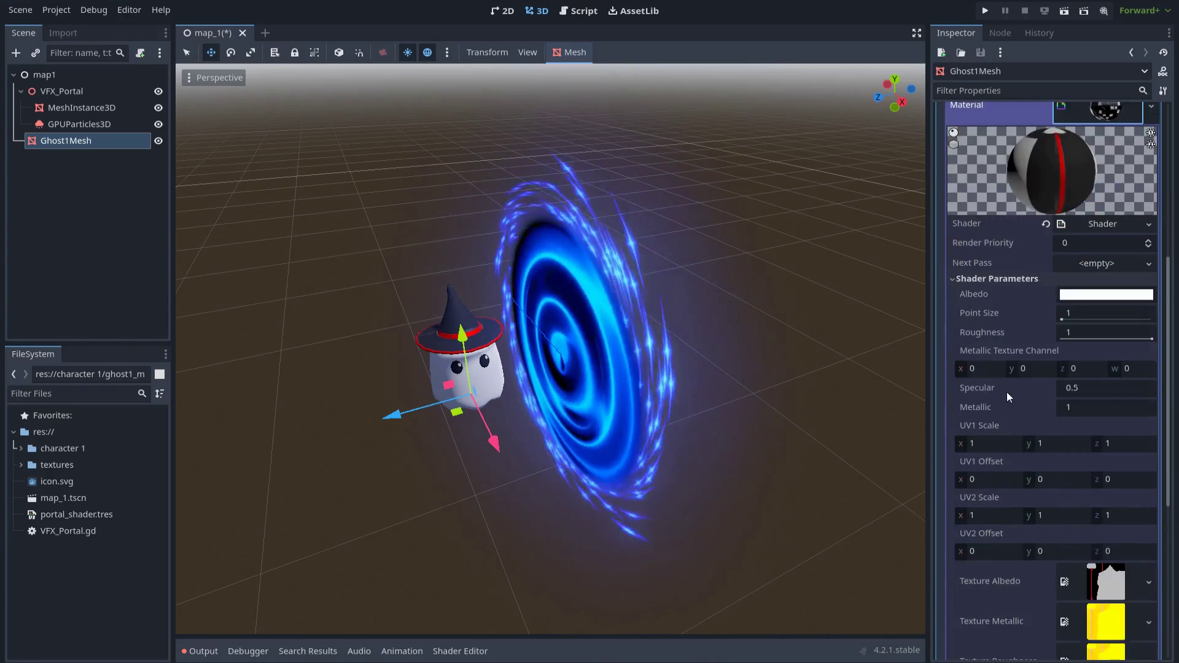
scroll(1073, 462, up, 5)
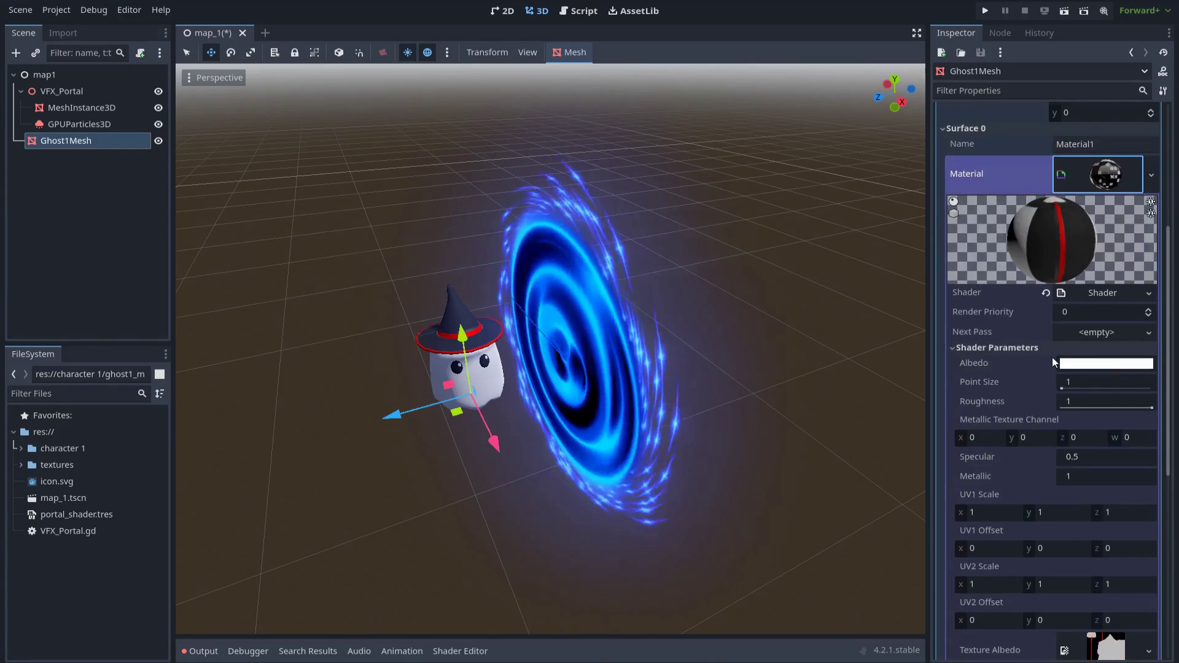
scroll(1052, 356, up, 2)
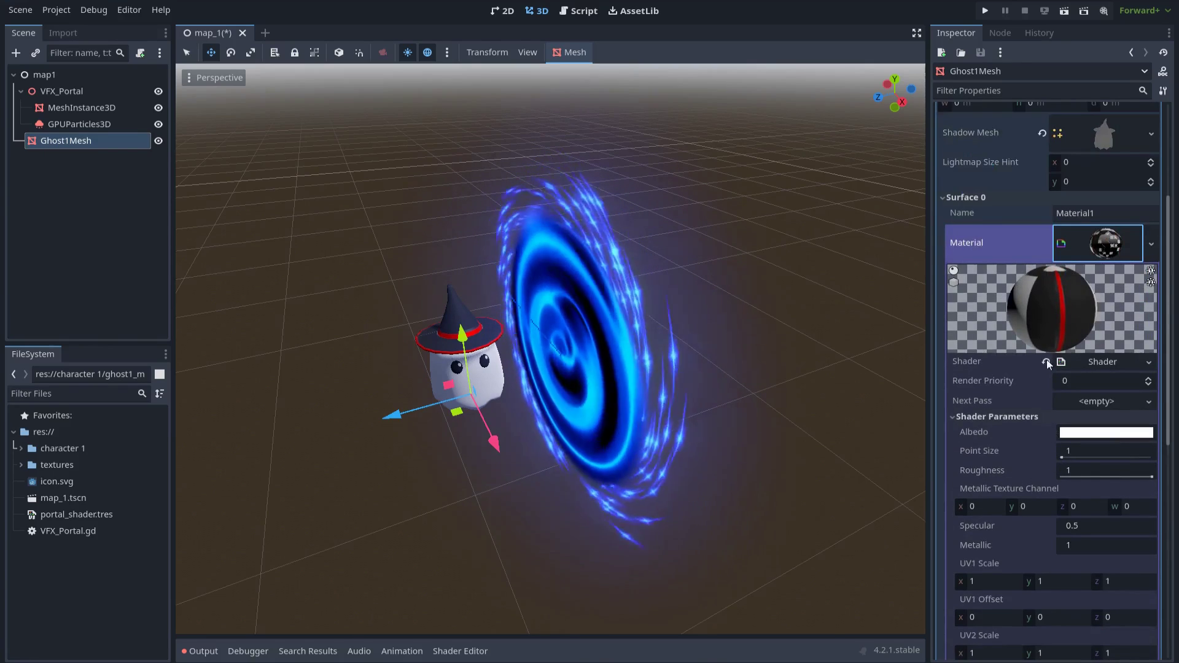
Step: Open the ghost material's shader code and delete everything from the vertex function through the ALBEDO line of the fragment function
click(1102, 364)
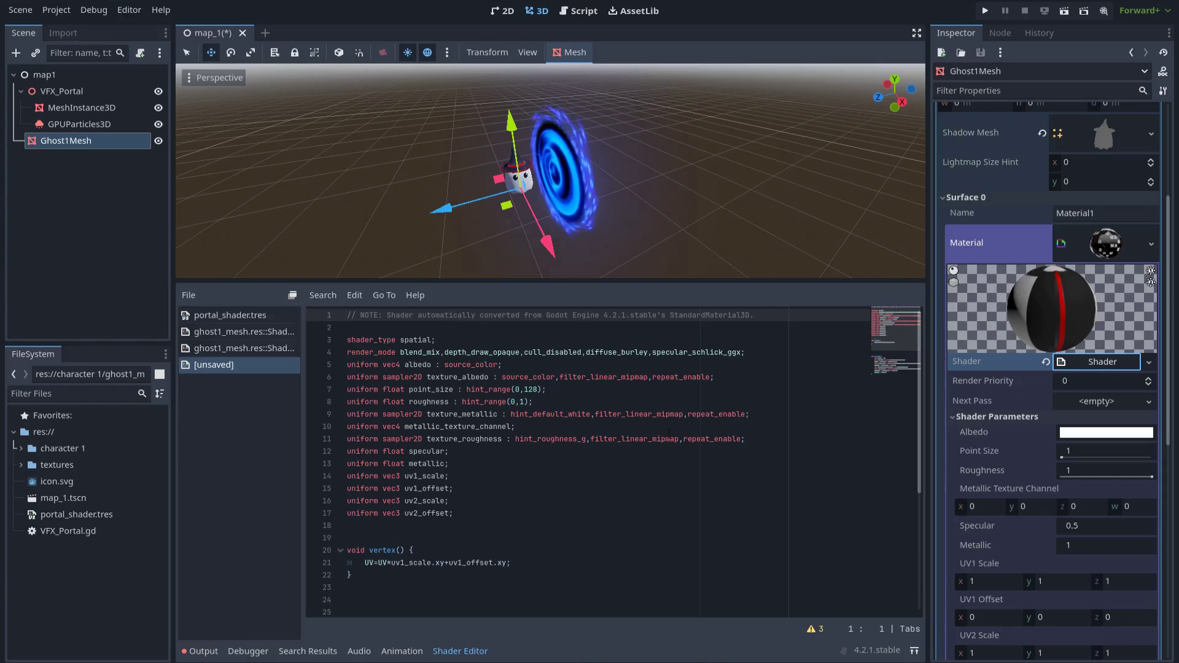
scroll(655, 407, down, 5)
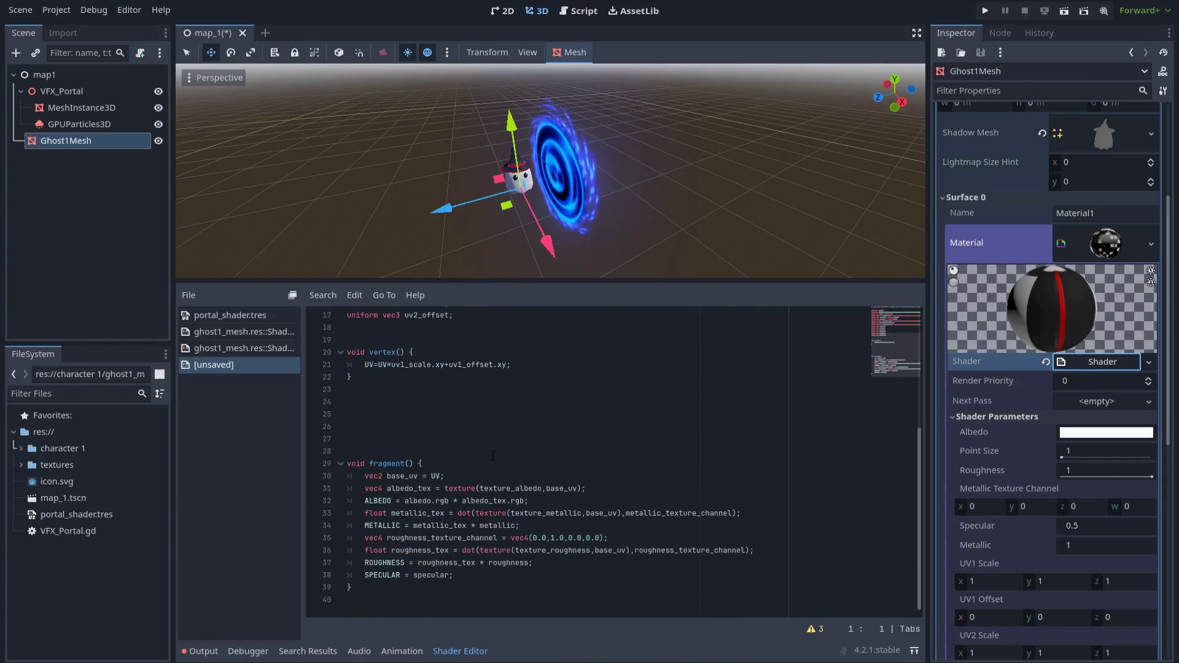
scroll(493, 456, up, 5)
scroll(495, 460, up, 1)
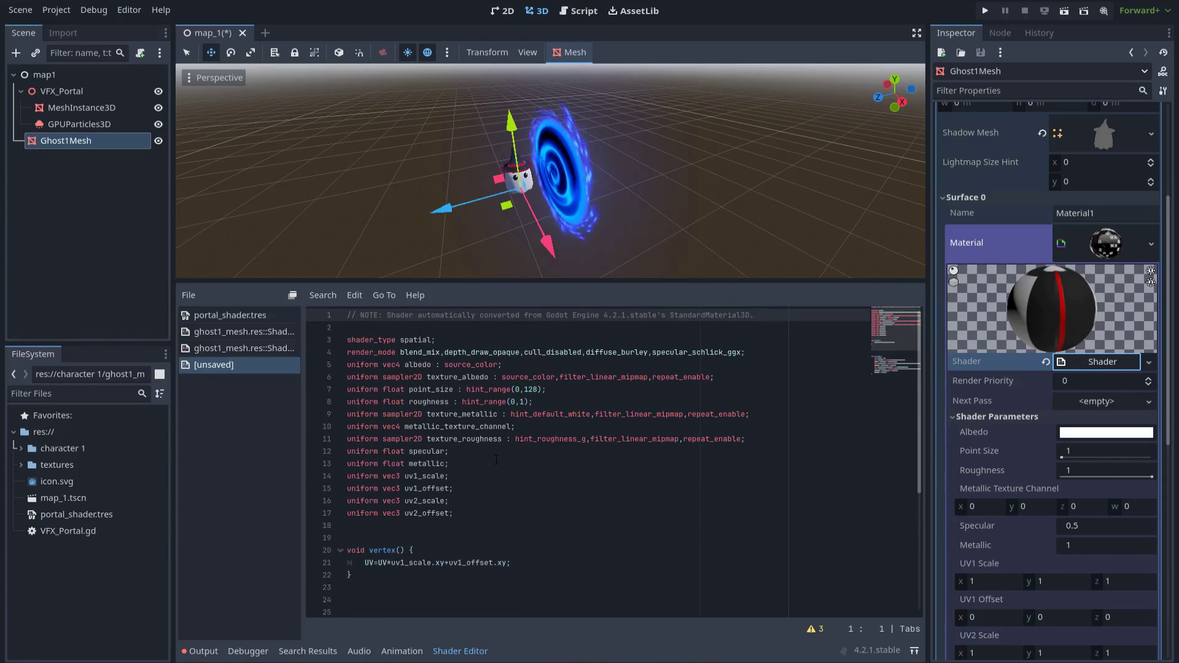
scroll(497, 460, down, 3)
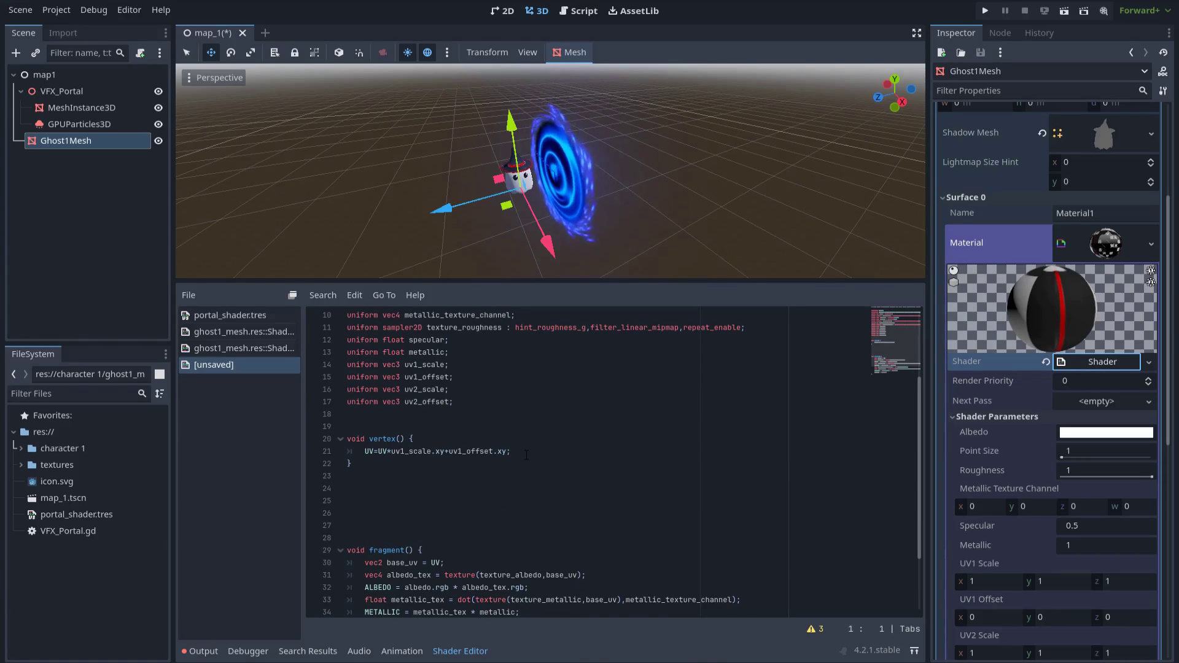
scroll(528, 453, down, 1)
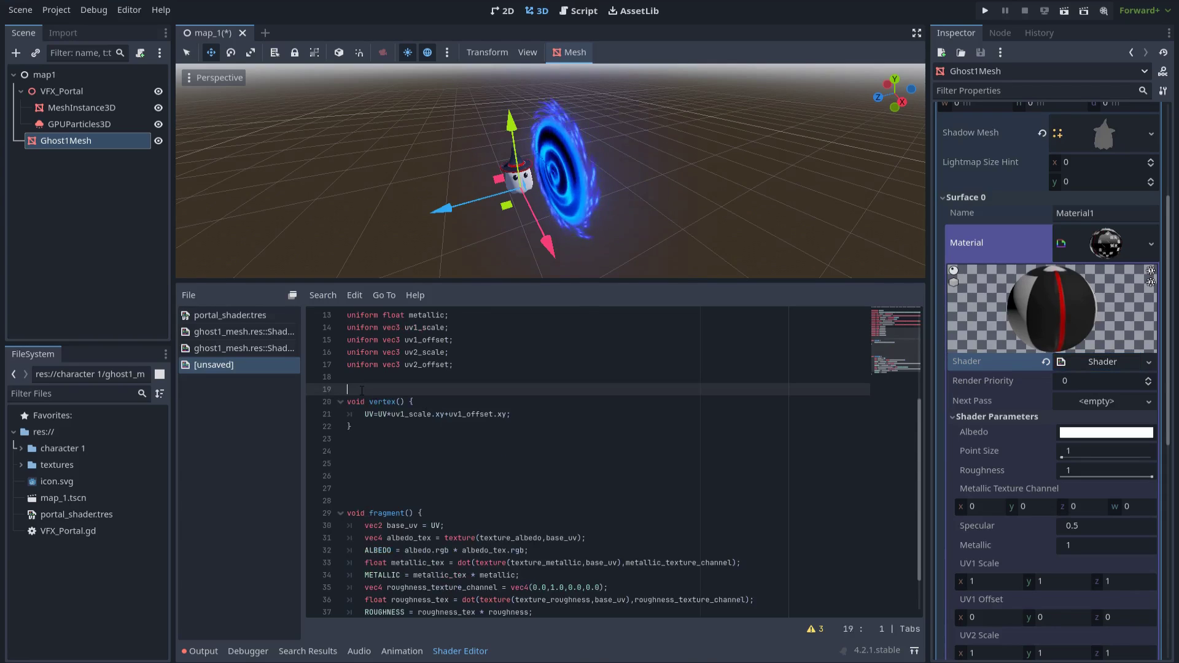
drag(380, 401, 482, 537)
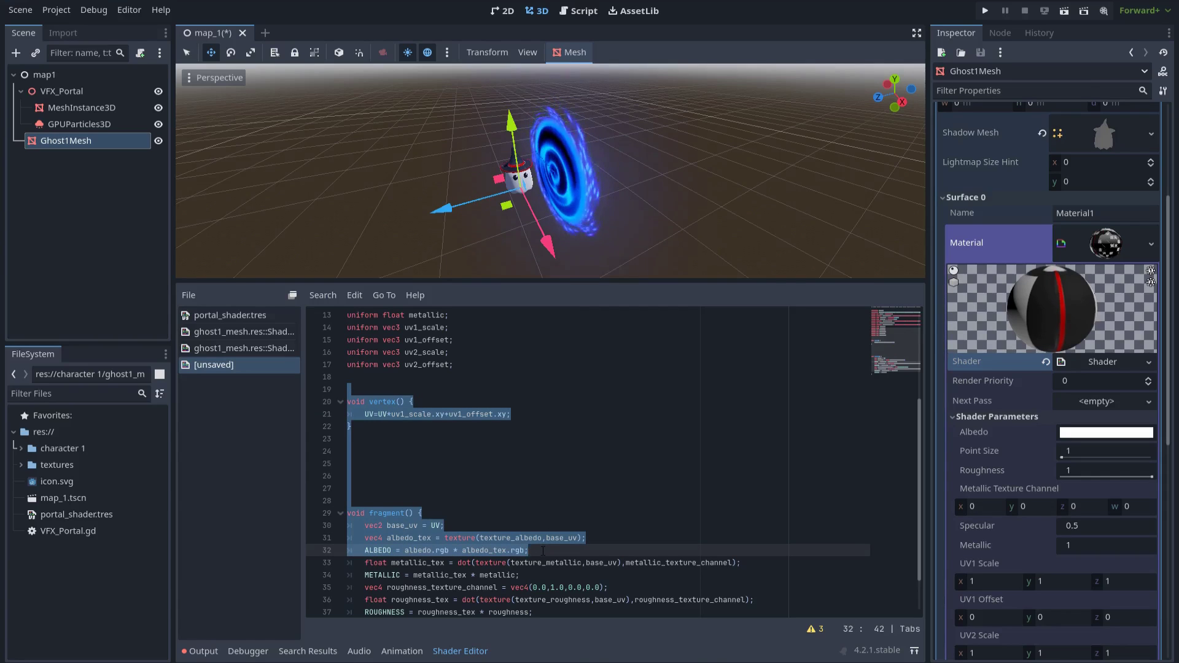
key(BackSpace)
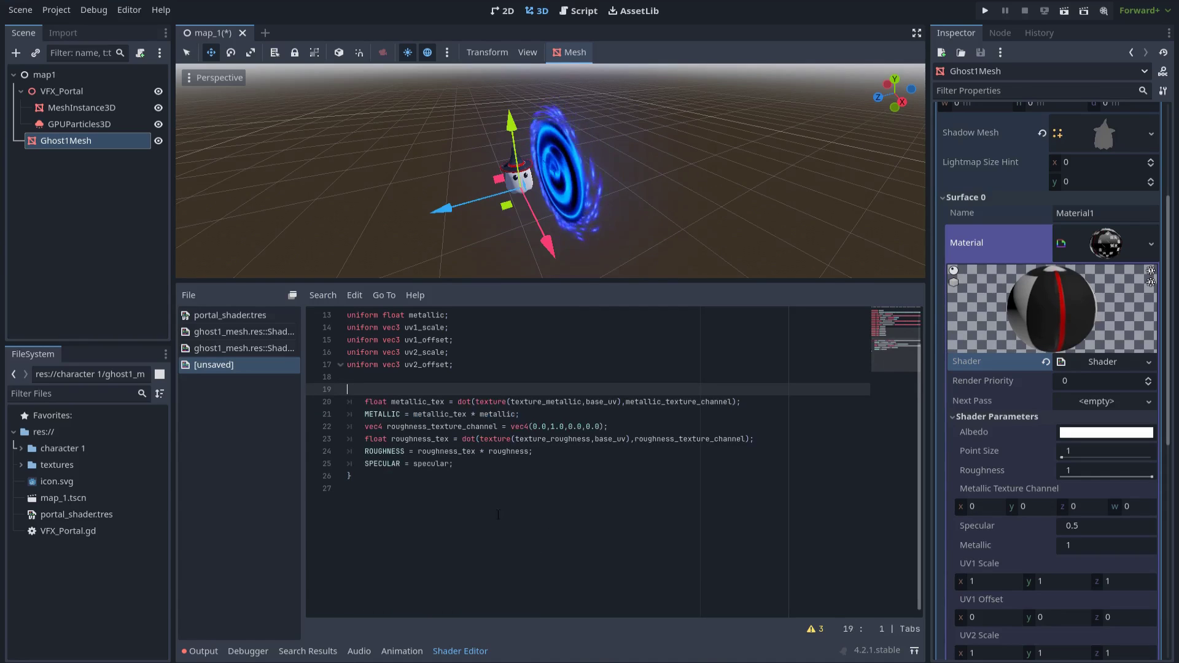
Step: Copy the full cutoff code from ADD_Cutoff_Shader.txt in Notepad, paste it over the deleted section of the ghost's shader, and save
key(alt+Tab)
click(684, 452)
drag(656, 432, 401, 272)
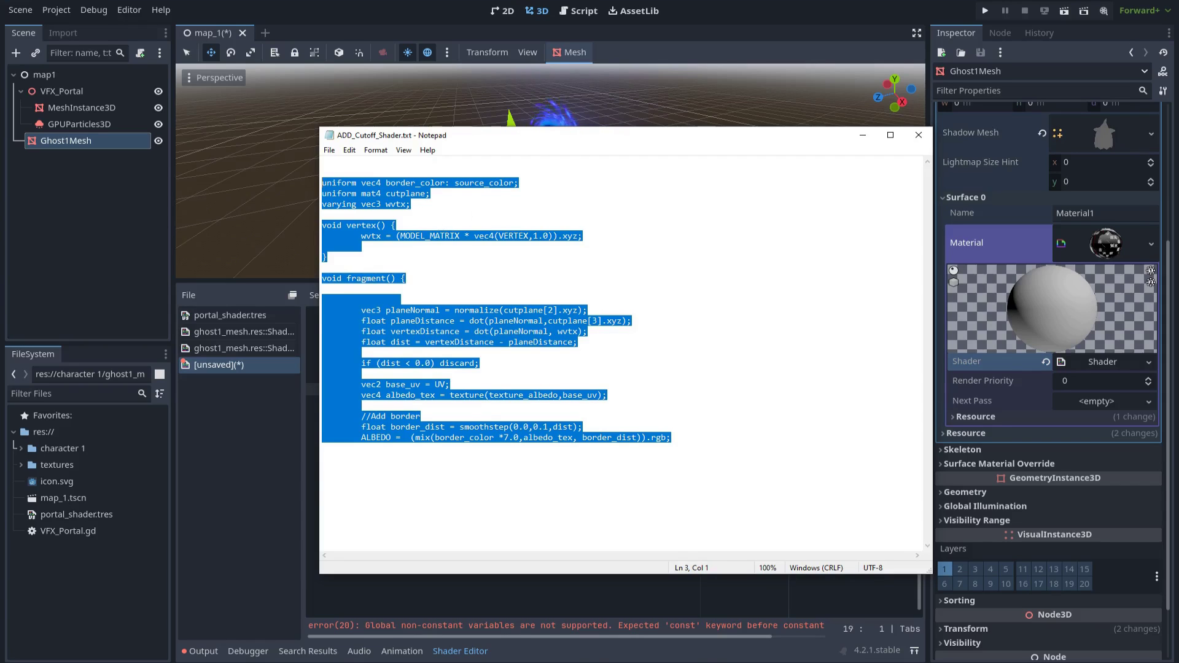
key(alt+Tab)
right_click(387, 390)
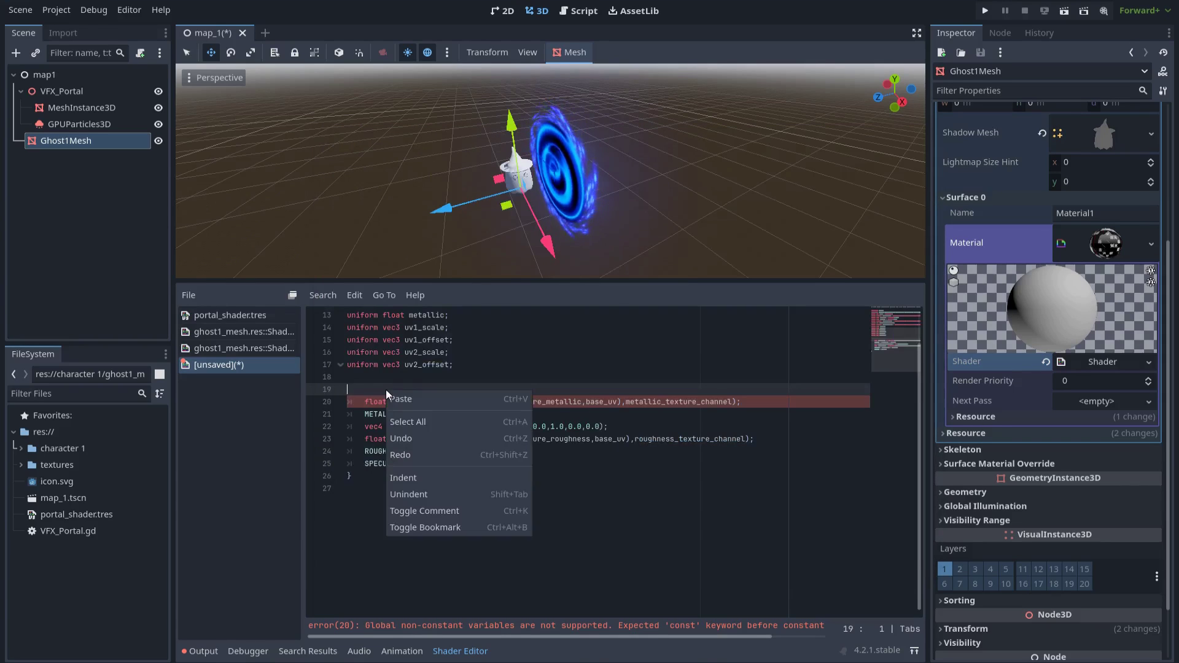
click(415, 400)
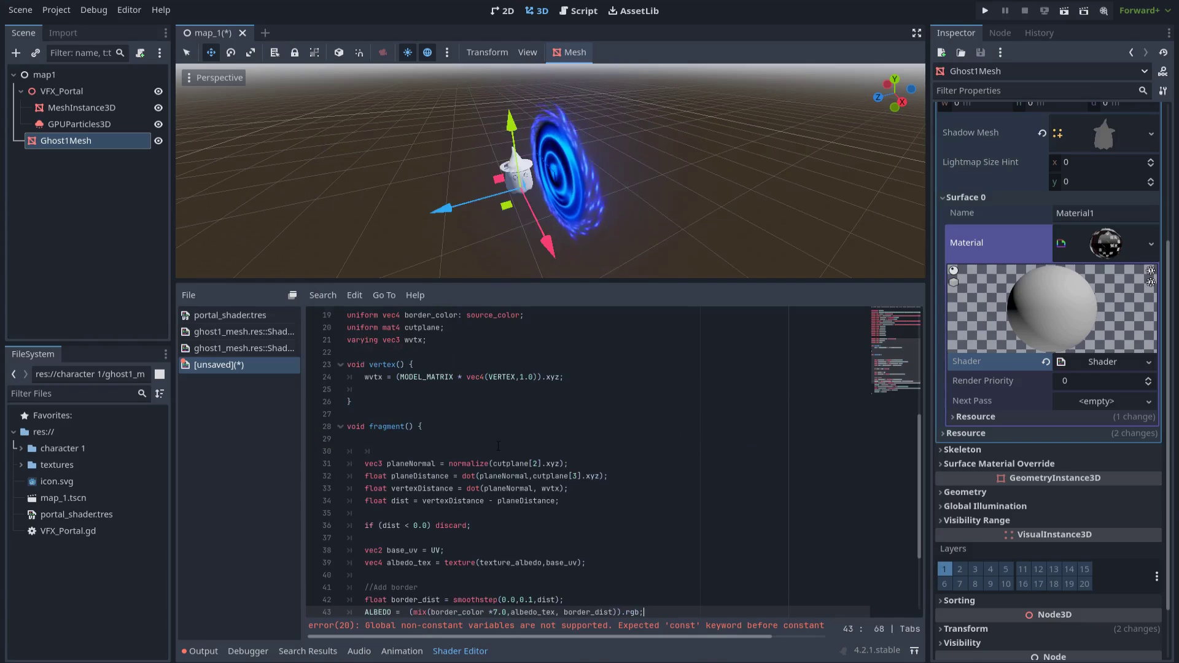
scroll(499, 453, down, 1)
key(ctrl+s)
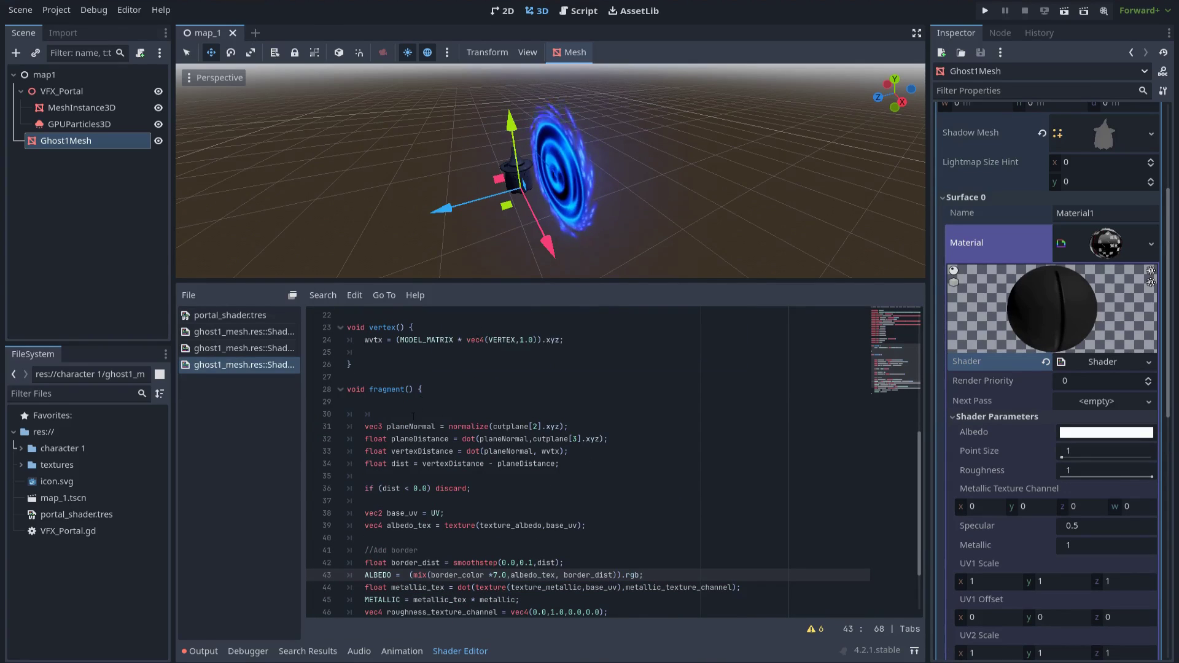
click(462, 650)
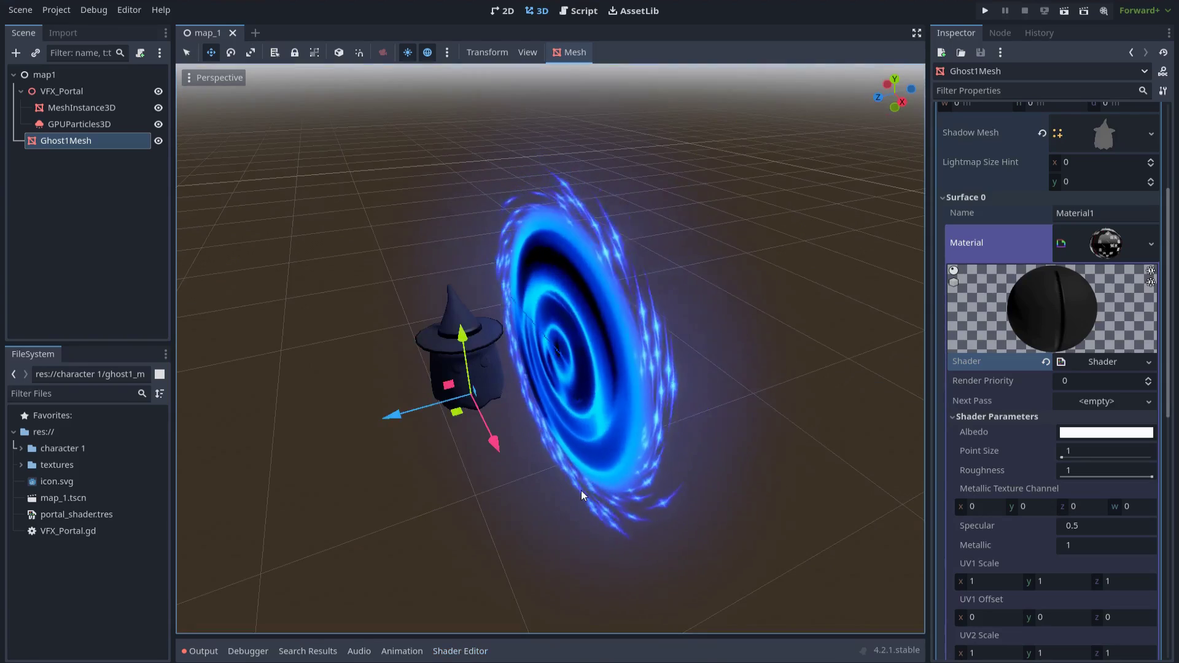
Step: Set the ghost material's Border Color shader parameter to a saturated blue
middle_drag(546, 486, 393, 433)
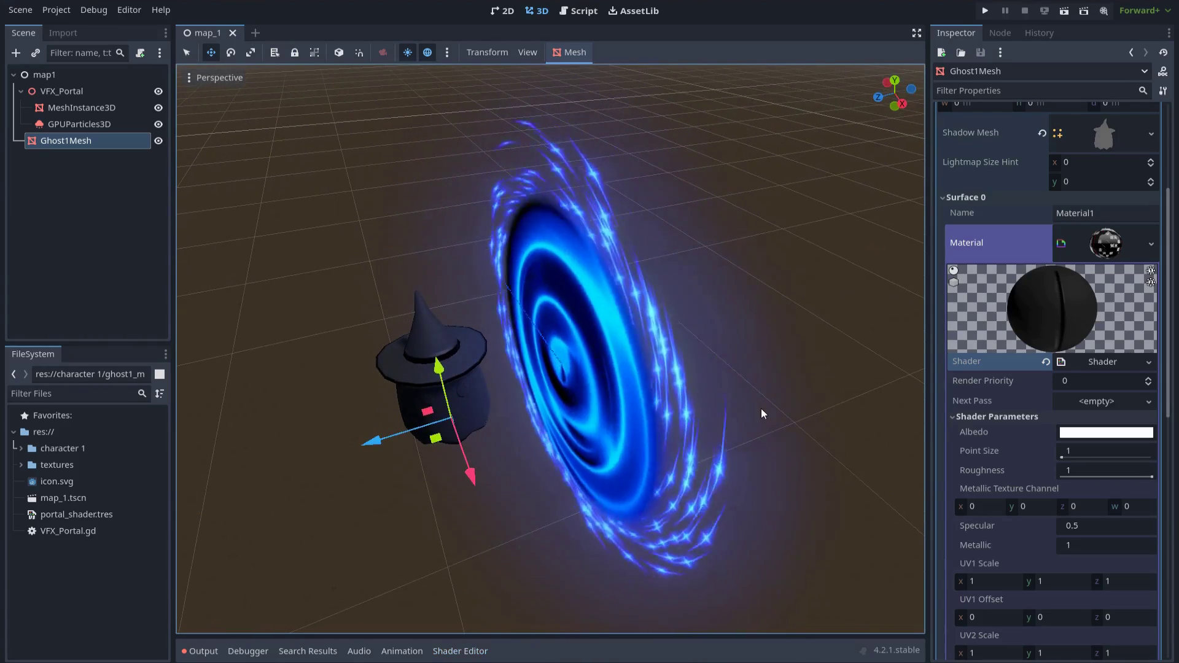
scroll(1031, 384, down, 5)
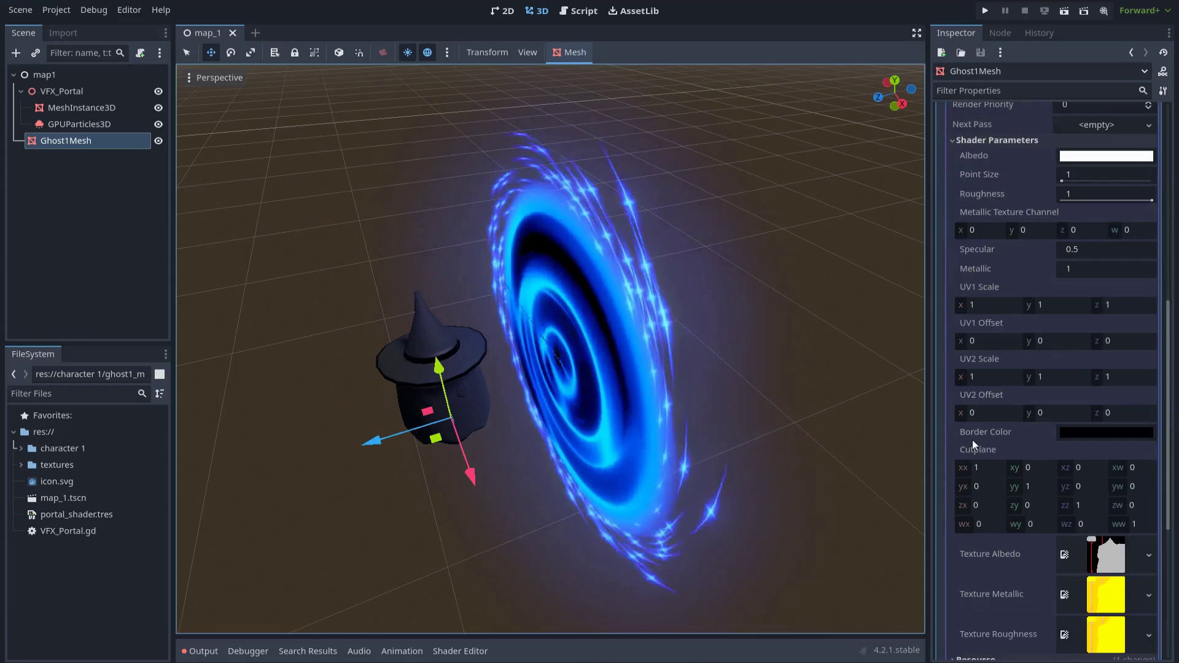
click(1081, 432)
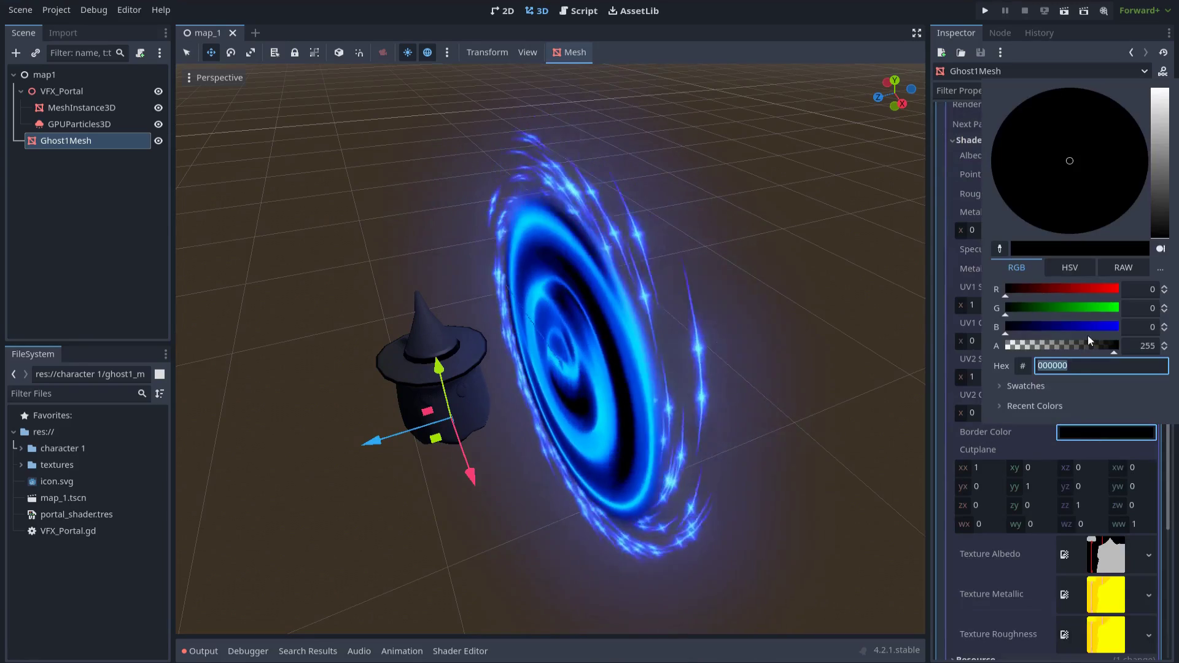
drag(1087, 330, 1109, 330)
mouse_move(1025, 312)
mouse_down()
mouse_move(1047, 310)
mouse_move(1036, 310)
mouse_up()
click(981, 429)
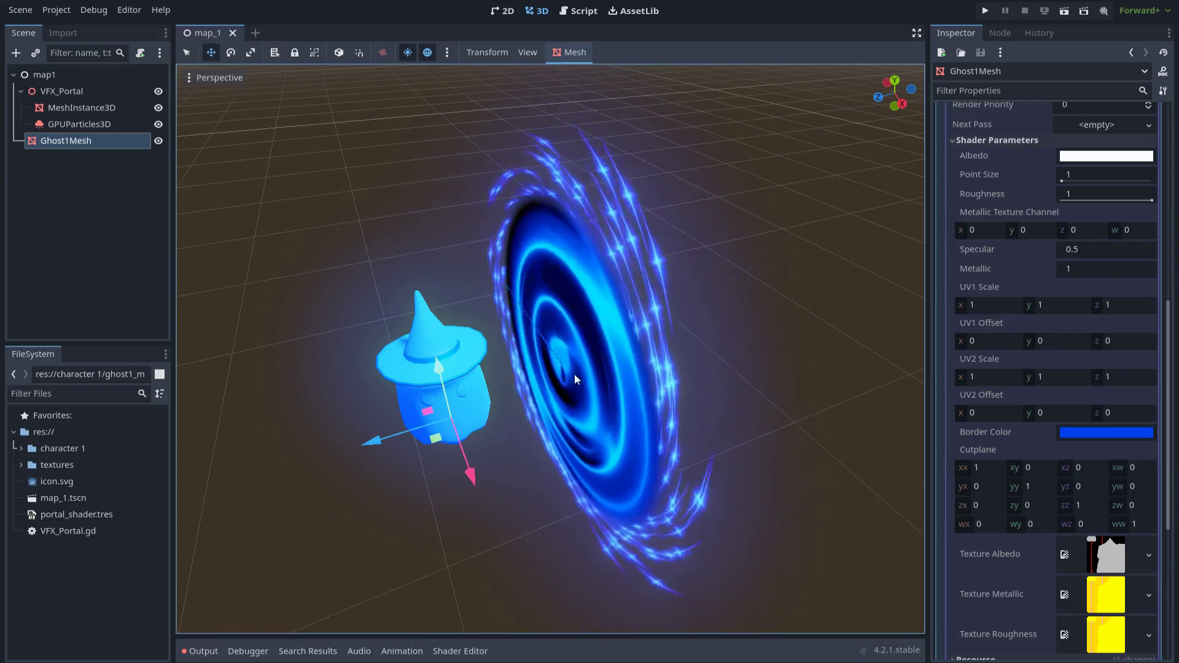
Step: Move VFX_Portal along the ground away from the ghost and rotate it slightly about its vertical axis
click(61, 91)
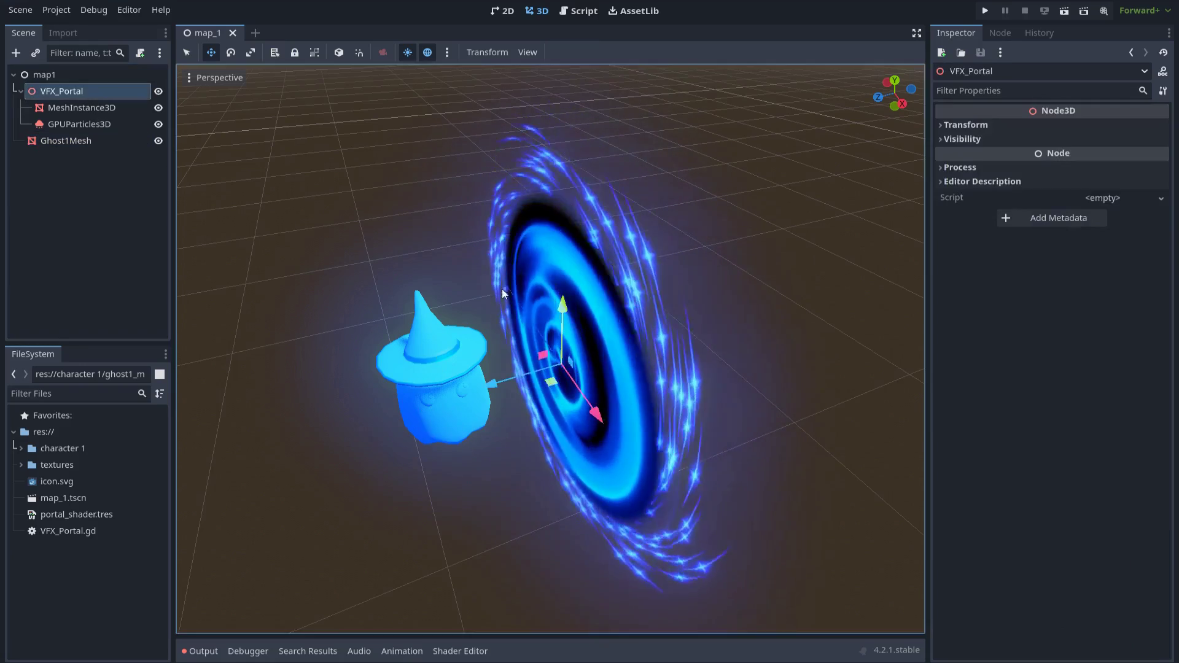
scroll(520, 387, up, 3)
drag(492, 381, 609, 336)
key(e)
key(w)
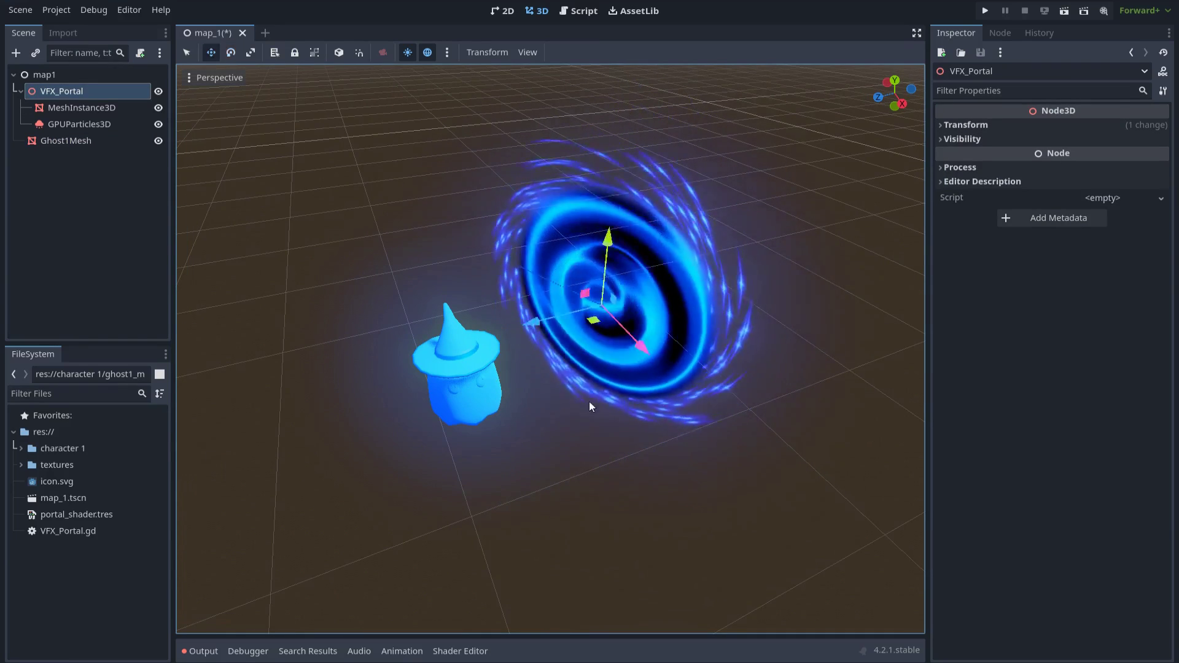
scroll(587, 401, down, 3)
scroll(598, 361, up, 2)
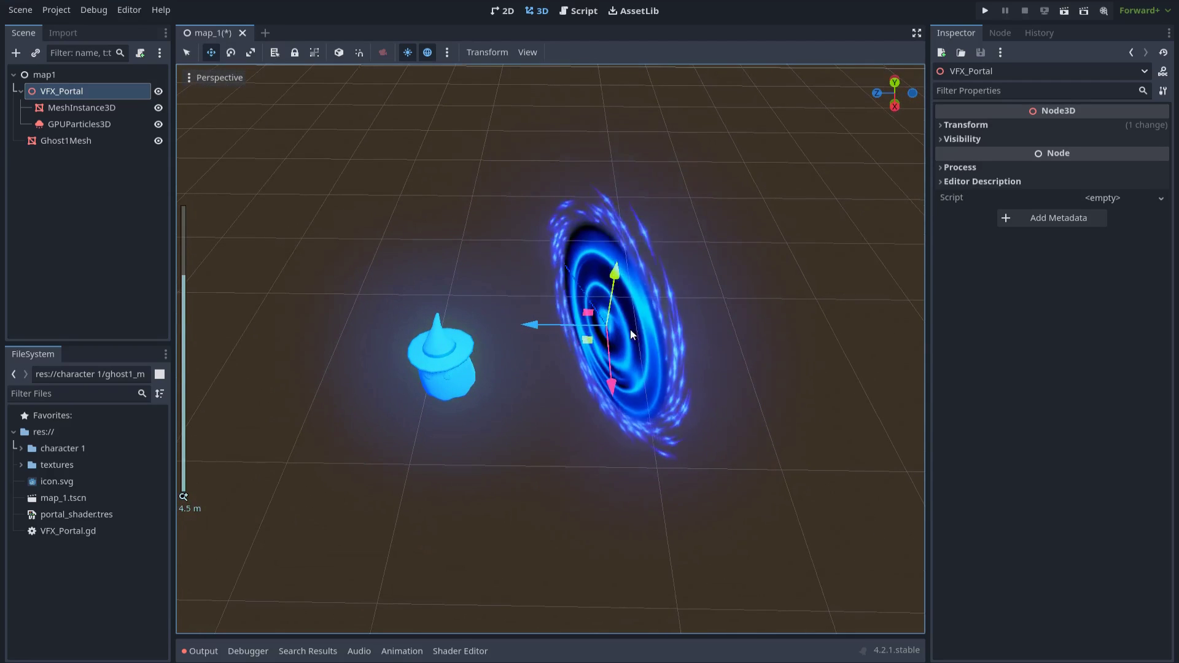
Step: Attach the existing VFX_Portal.gd script to VFX_Portal, add print(transform) to its _ready function, and save
click(140, 56)
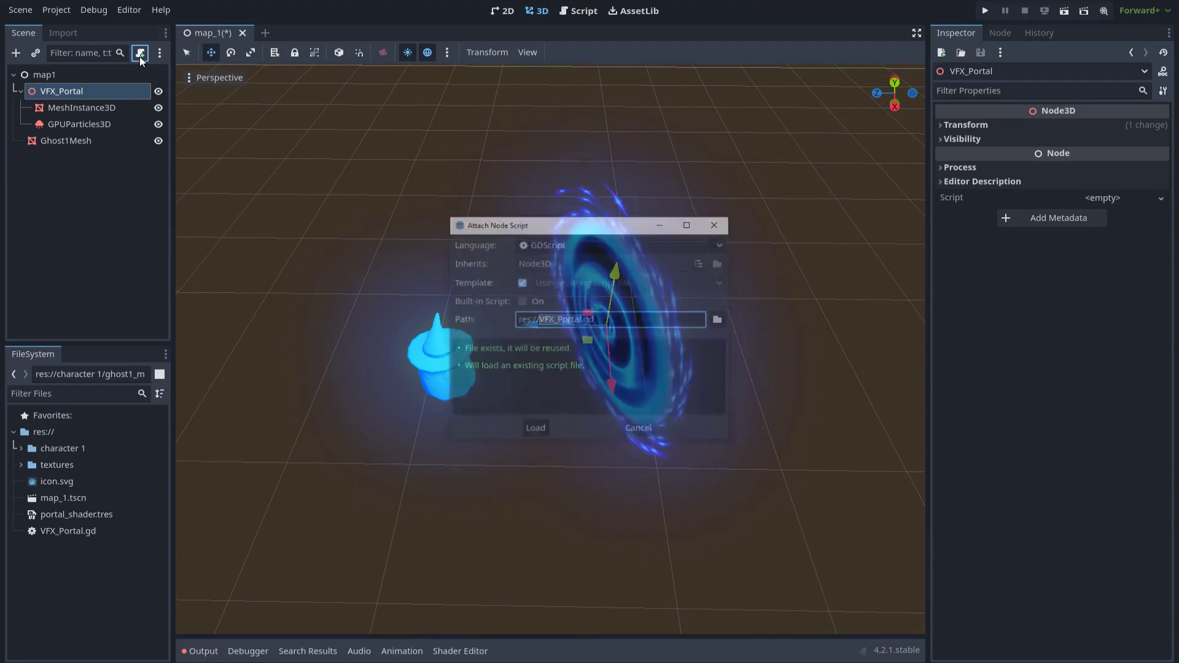
click(539, 431)
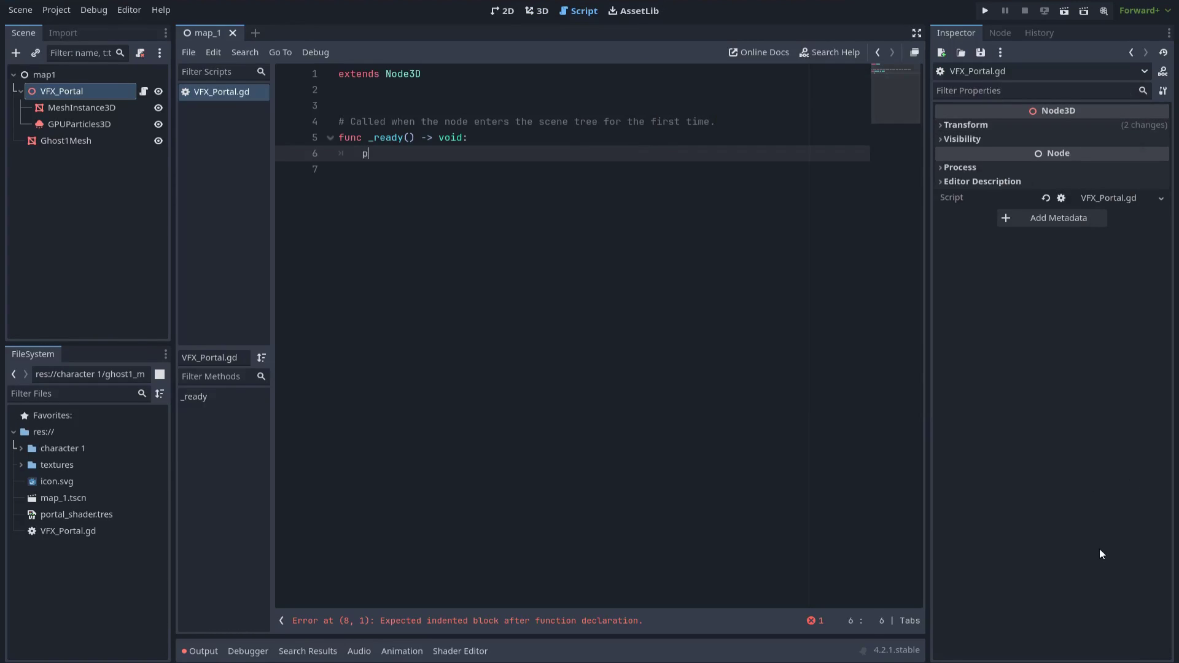
text(()
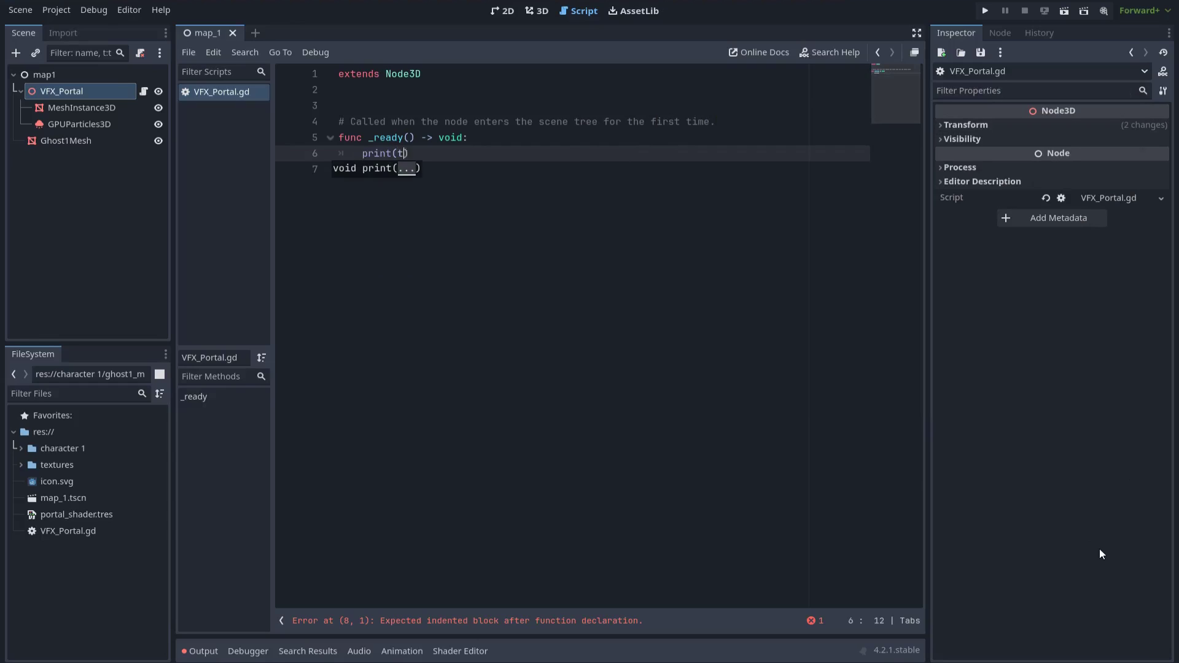
text(transform)
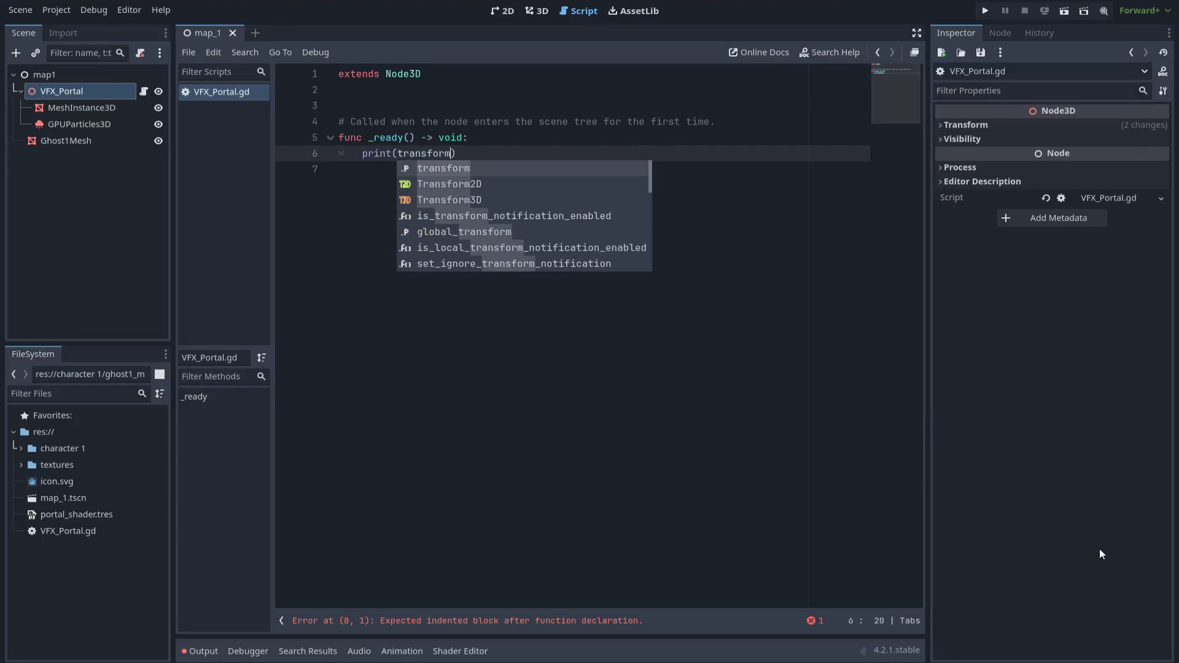
key(Escape)
key(Down)
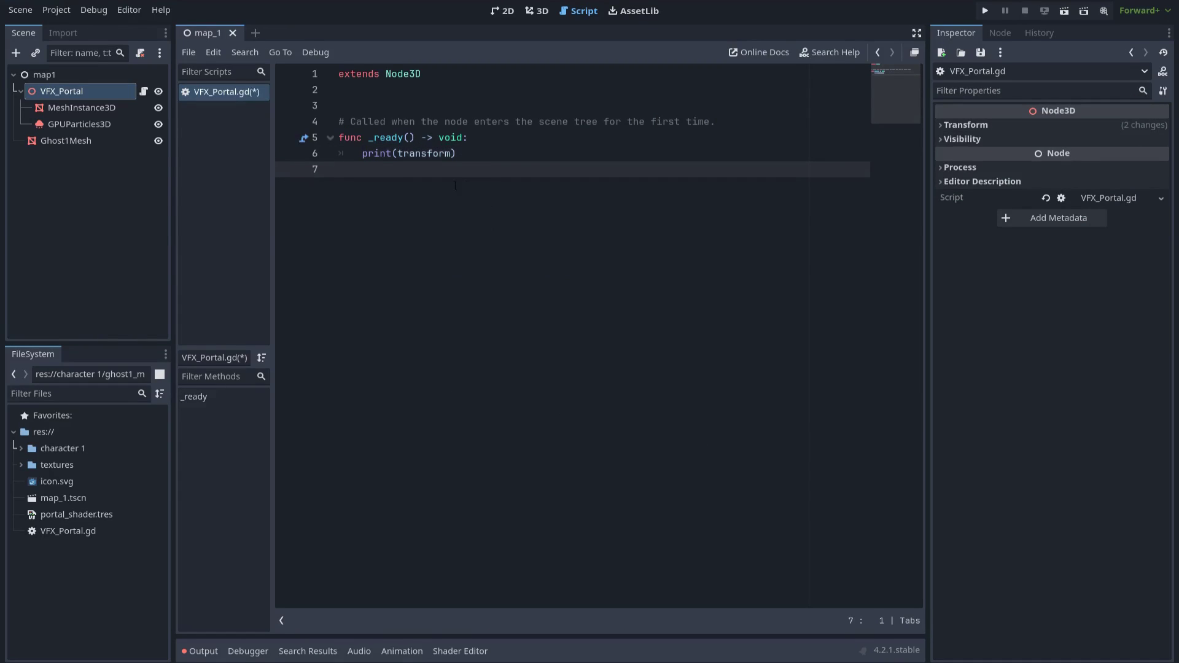
key(ctrl+s)
Step: Run the scene from the 3D view, close the game window, and read the portal's printed transform in the output
click(534, 11)
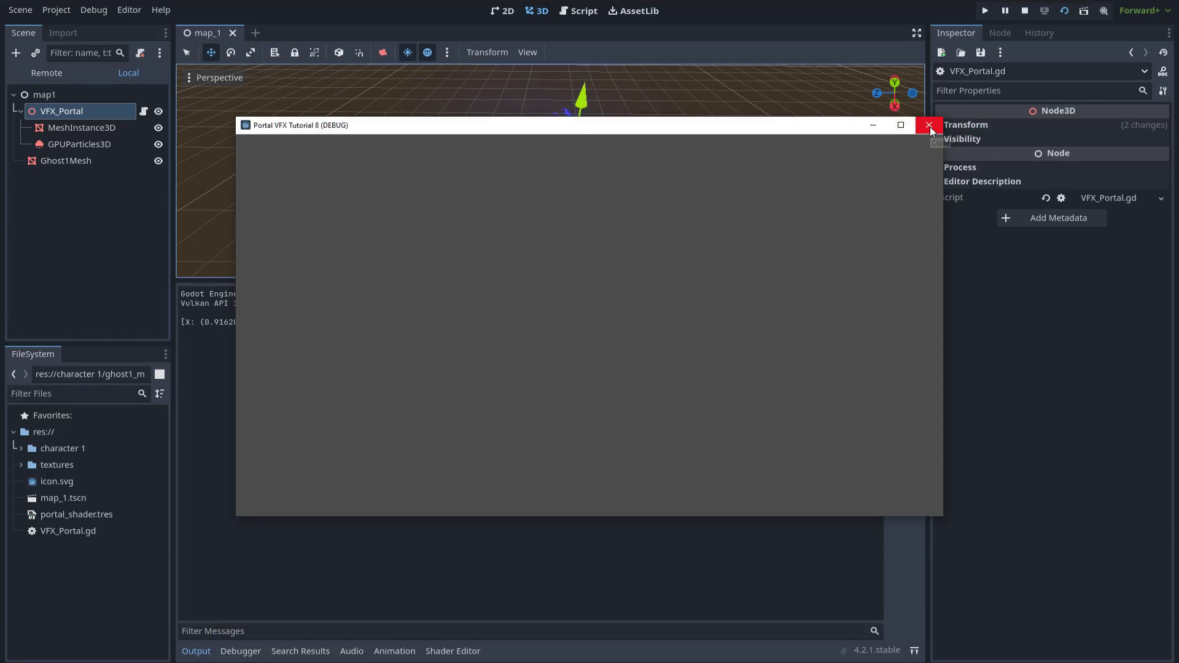
click(930, 126)
click(198, 652)
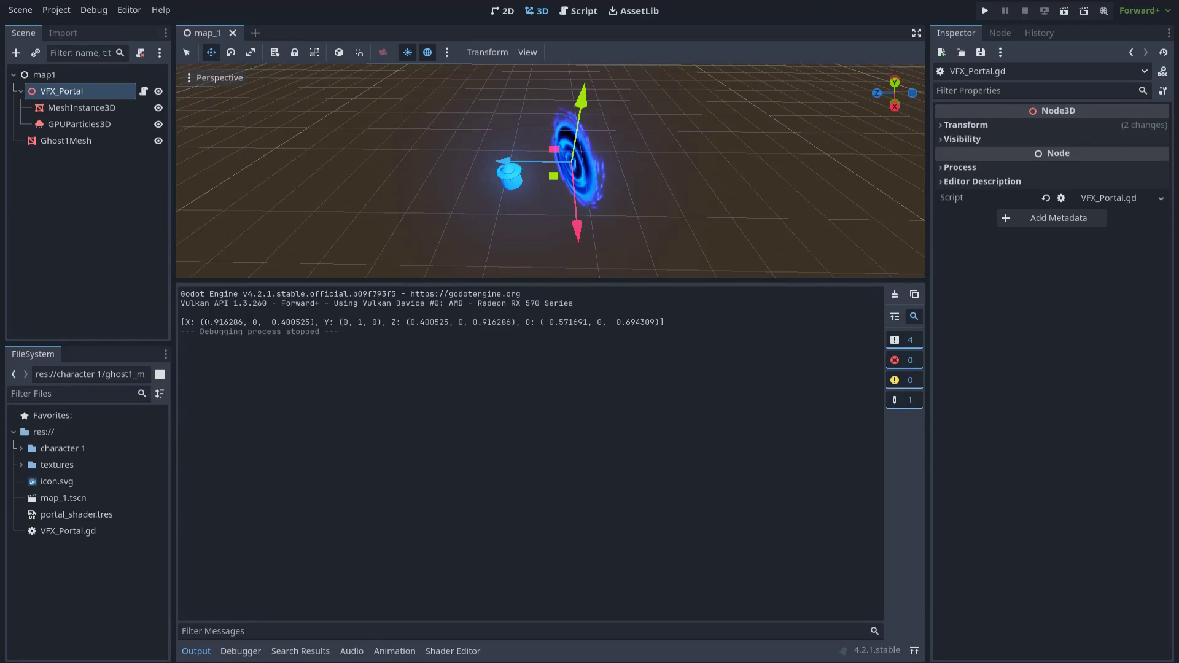
drag(204, 323, 229, 323)
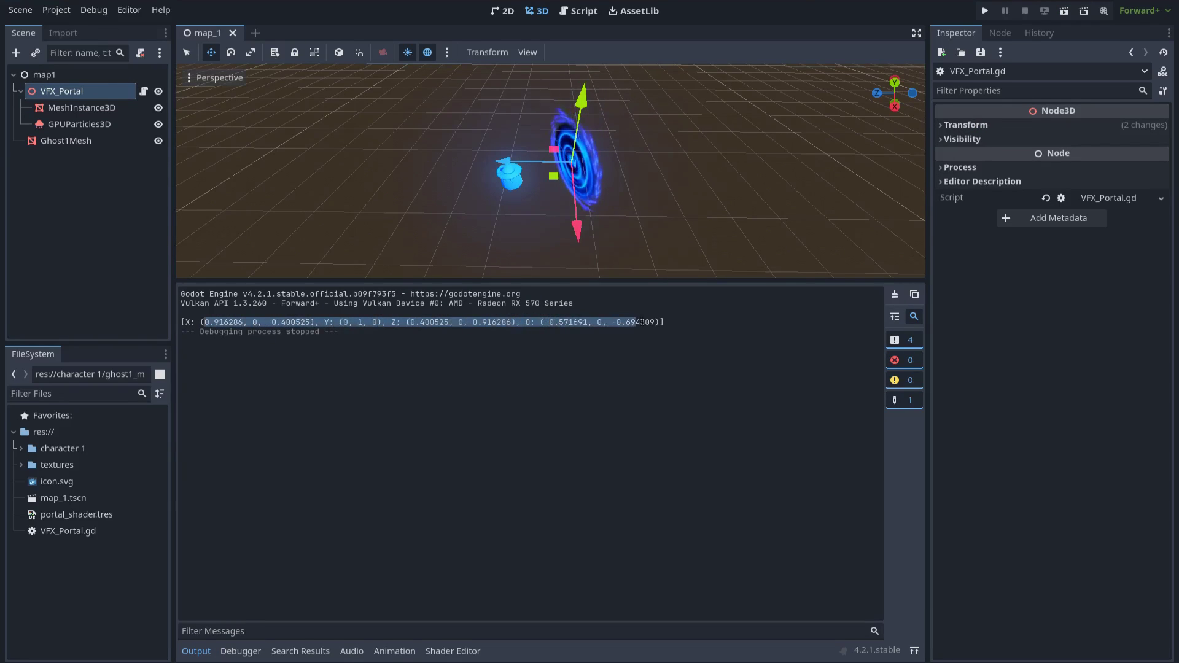
click(660, 322)
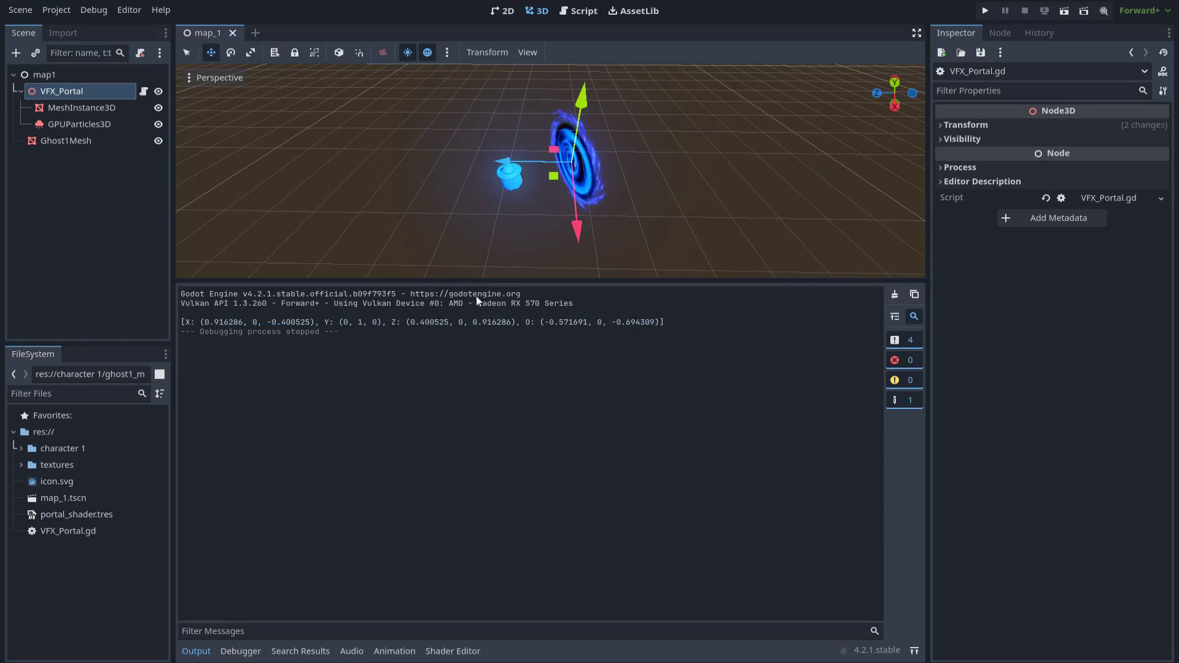
scroll(492, 188, up, 3)
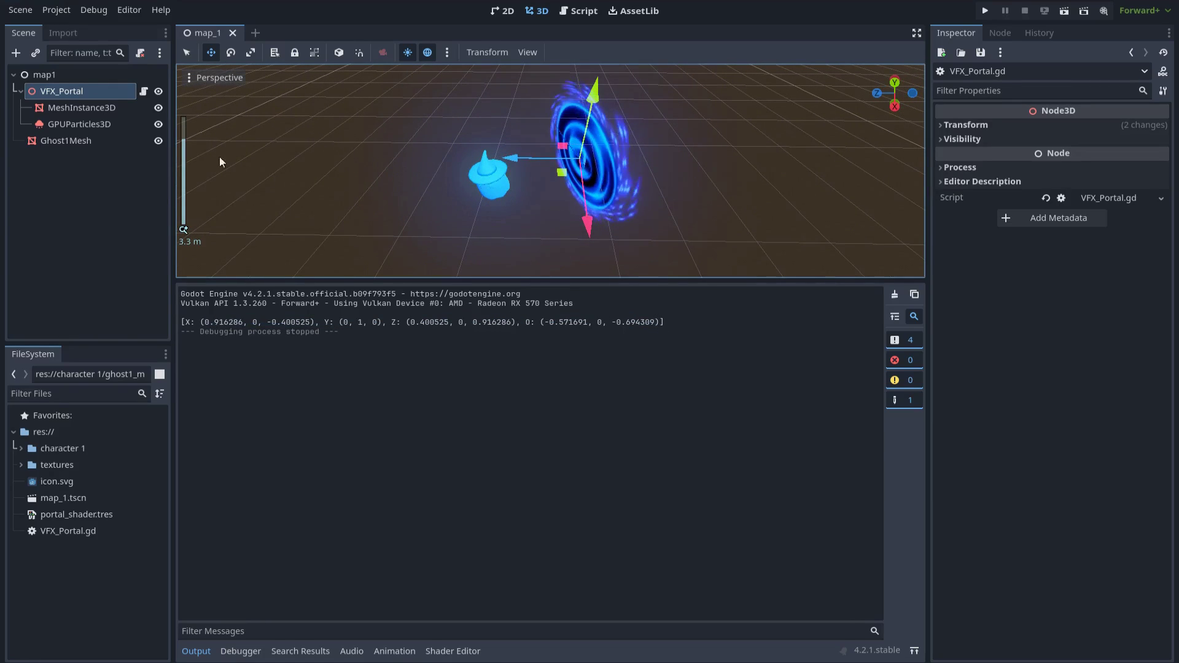
Step: Set the ghost material's Cutplane to xx 0.916286, xz -0.400525, zx 0.400525, zz 0.916286, wx -0.571691 and wz -0.694309, and enlarge the 3D view
click(110, 145)
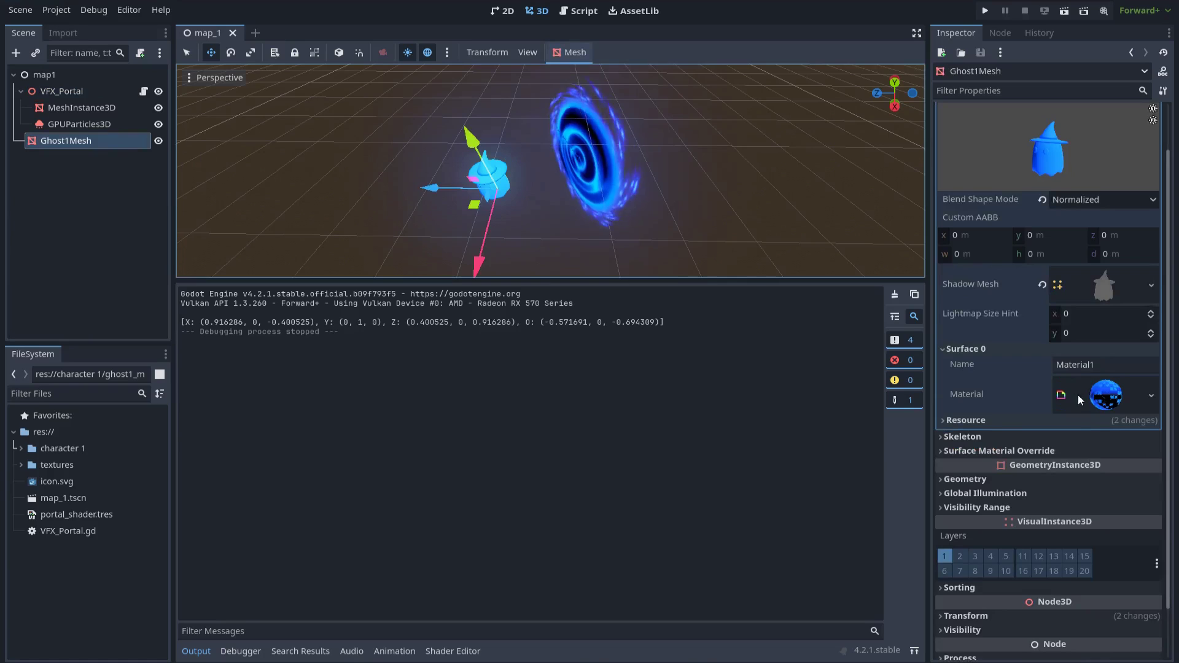
click(1109, 403)
scroll(1082, 377, down, 6)
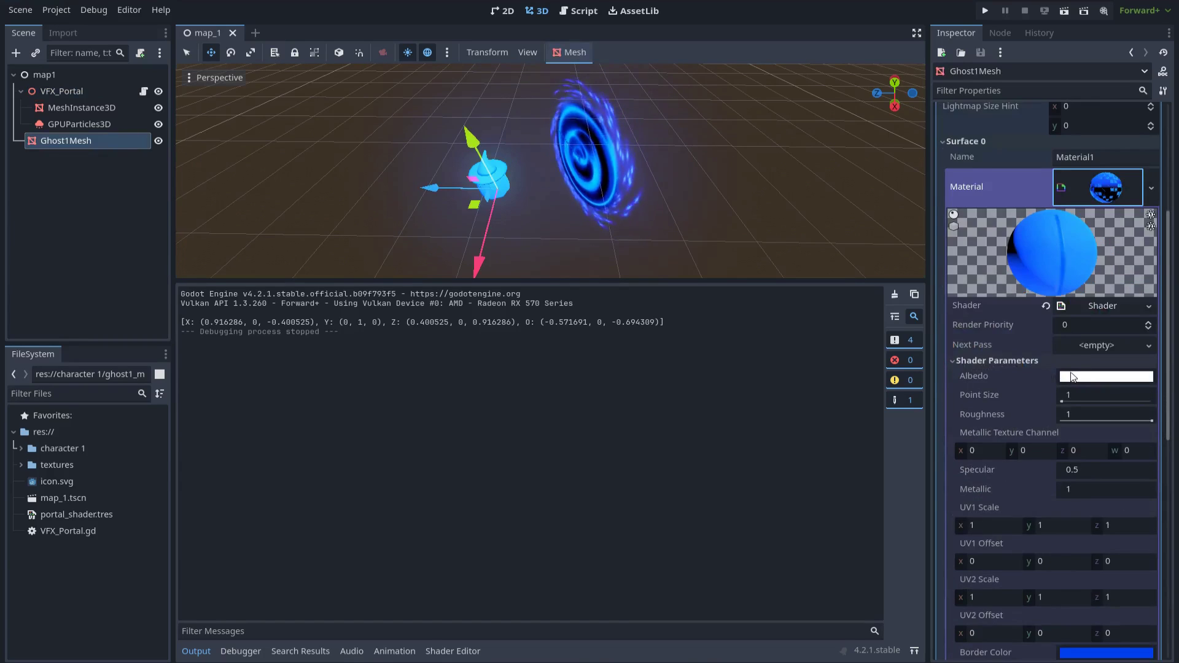
scroll(1039, 453, down, 3)
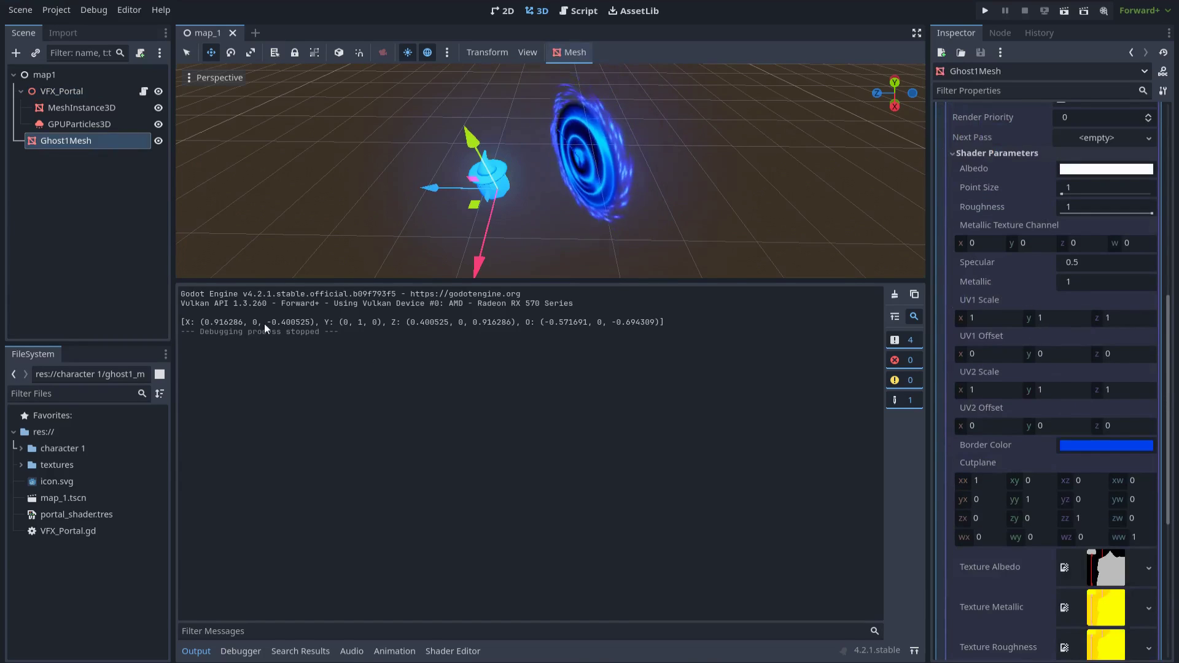
drag(242, 324, 211, 322)
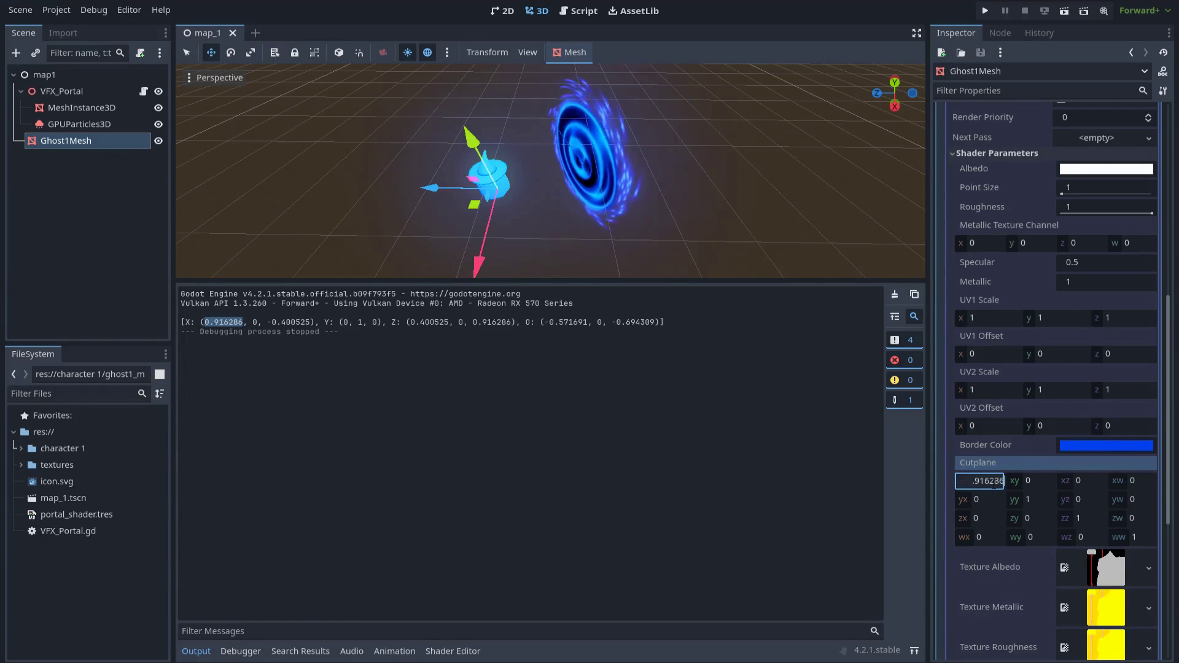
key(Return)
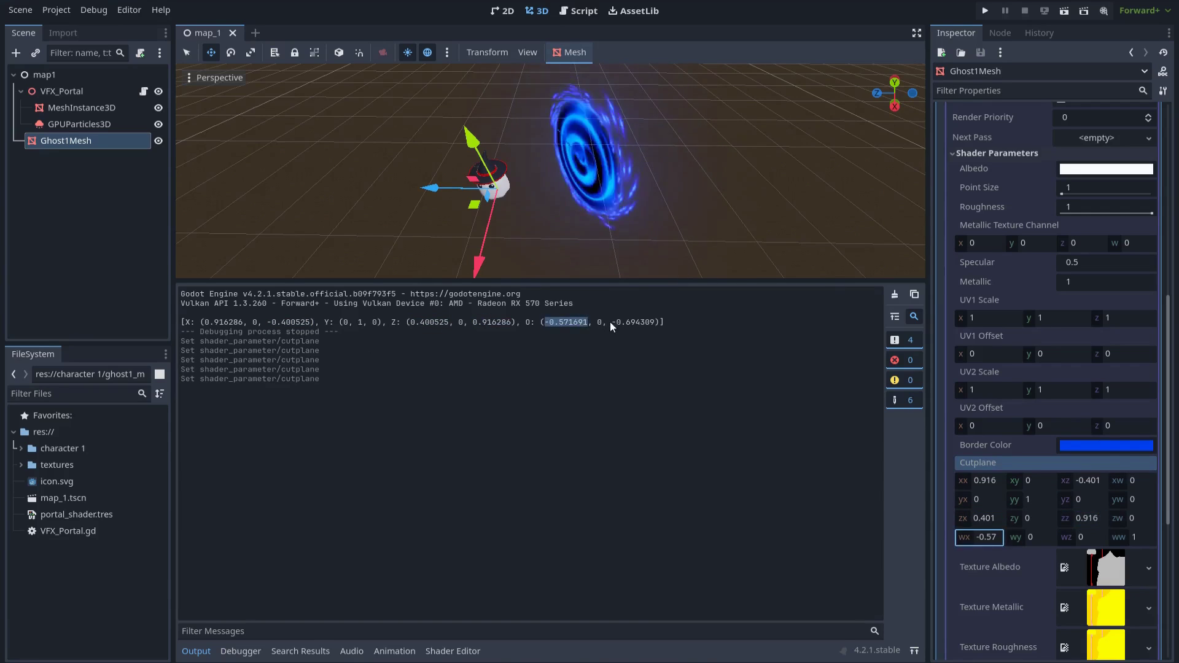
drag(590, 283, 540, 514)
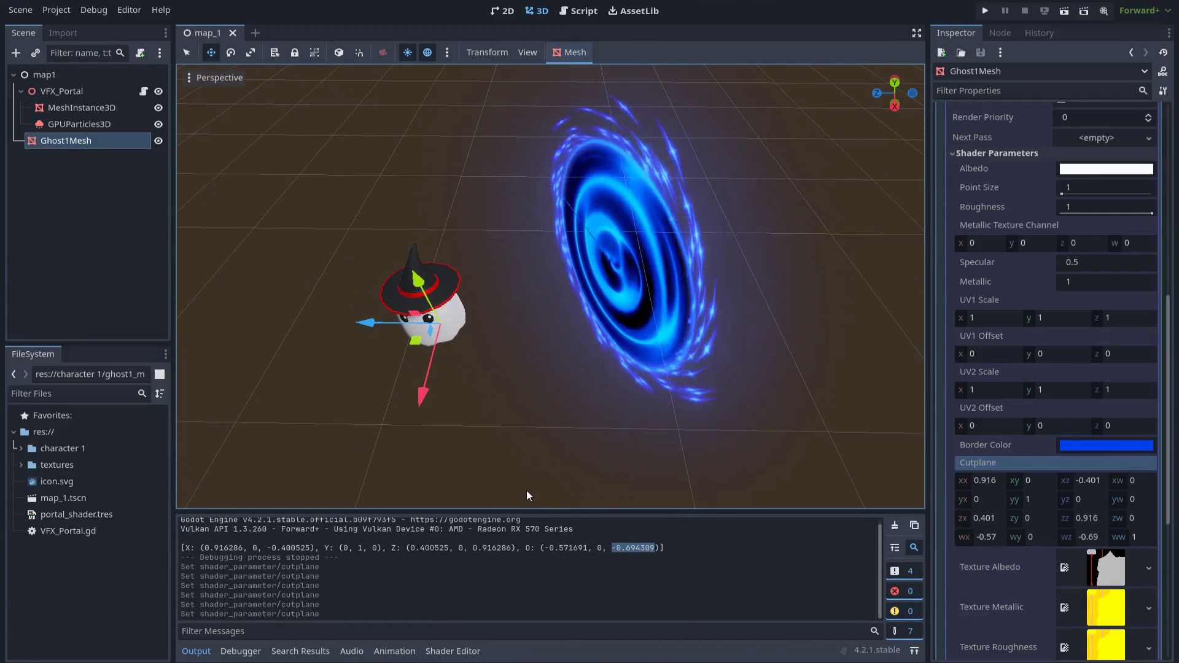
Step: Move Ghost1Mesh into the portal and back out to test the cutoff and glowing border from different angles
drag(412, 343, 577, 322)
middle_drag(577, 322, 526, 354)
drag(561, 329, 479, 326)
middle_drag(414, 382, 465, 356)
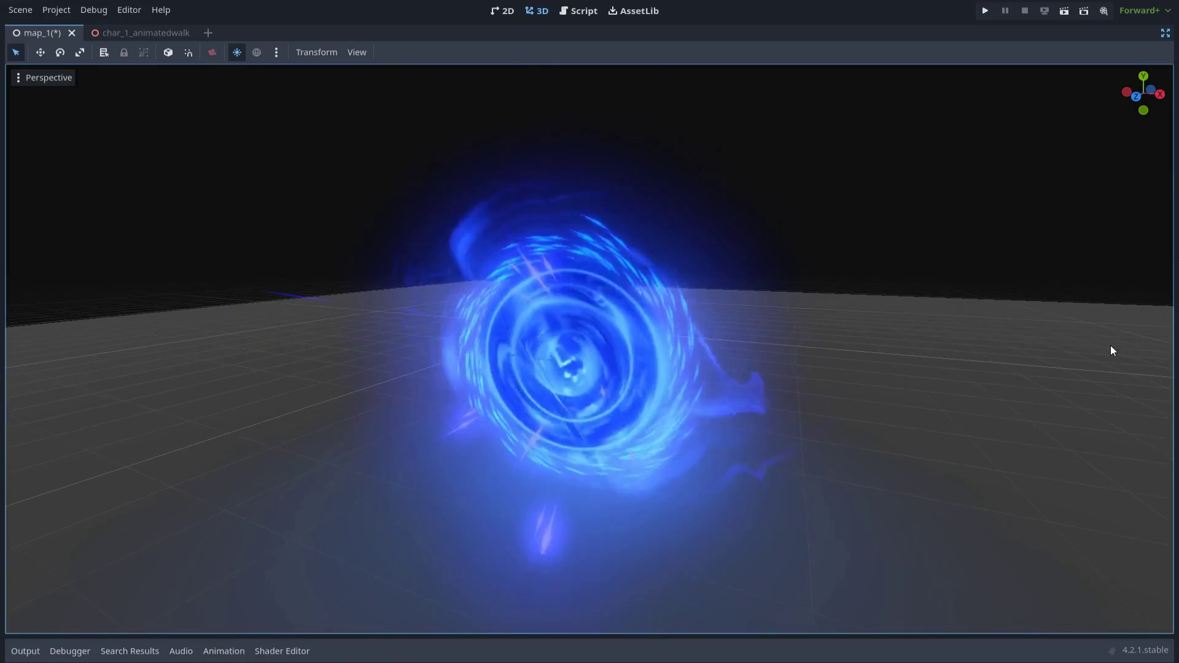
Step: Examine the blue, red archway, purple and green portal effects from several angles, moving a mesh through the purple portal
middle_drag(1110, 345, 1100, 343)
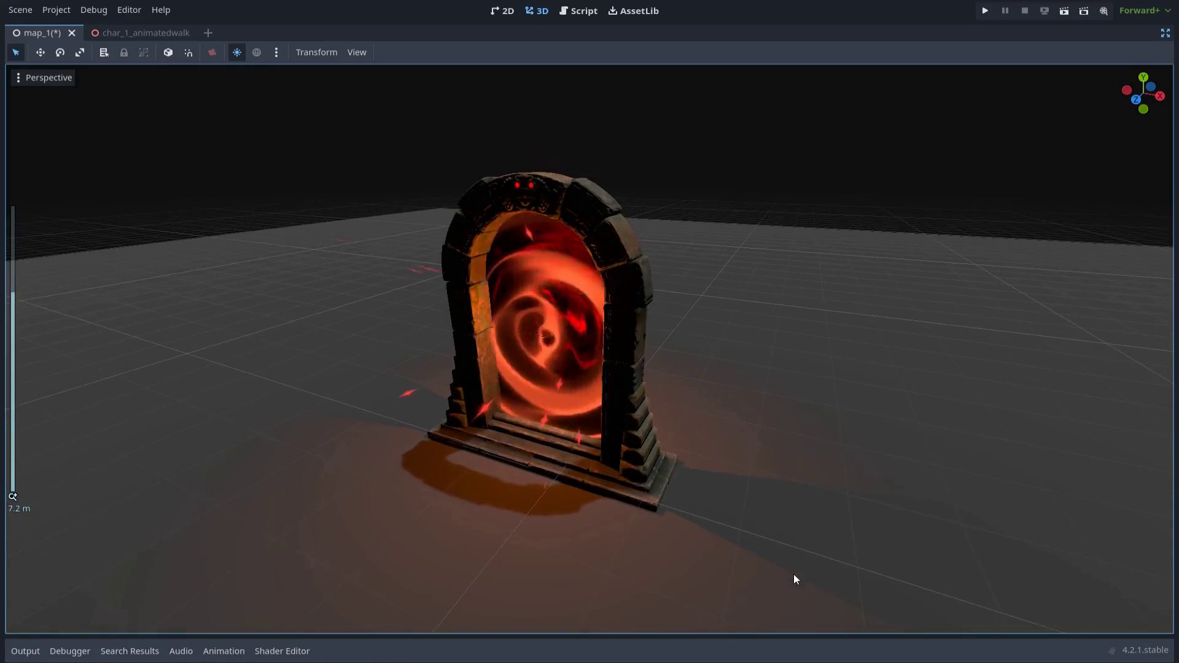
middle_drag(795, 579, 941, 562)
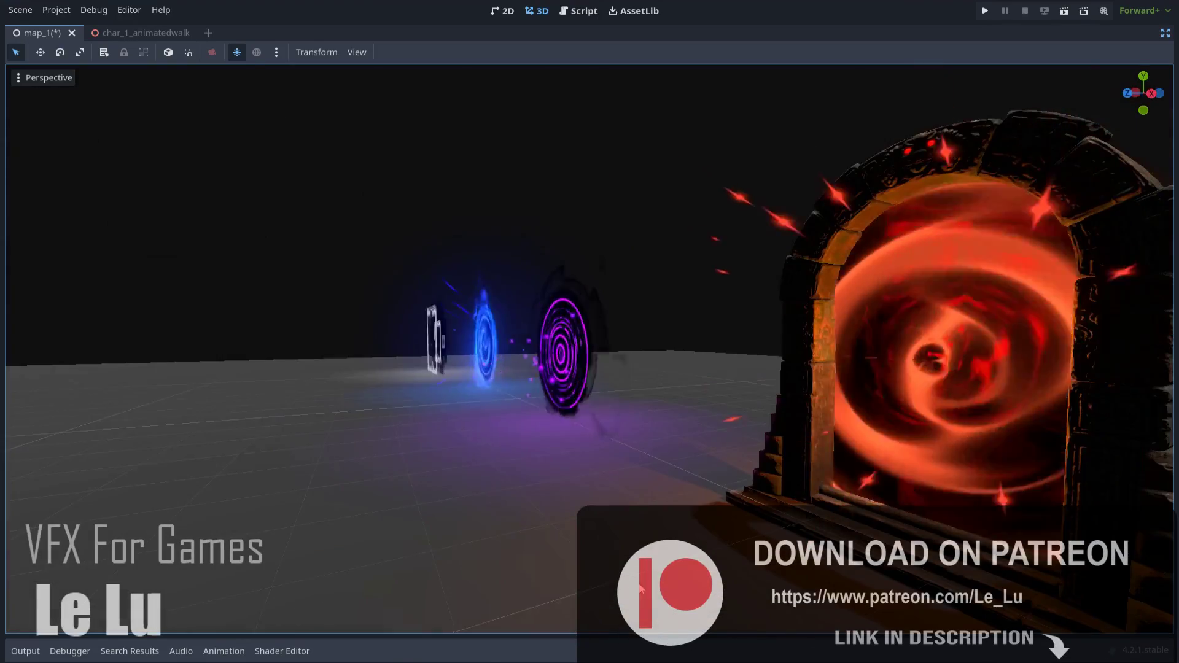
middle_drag(640, 588, 780, 68)
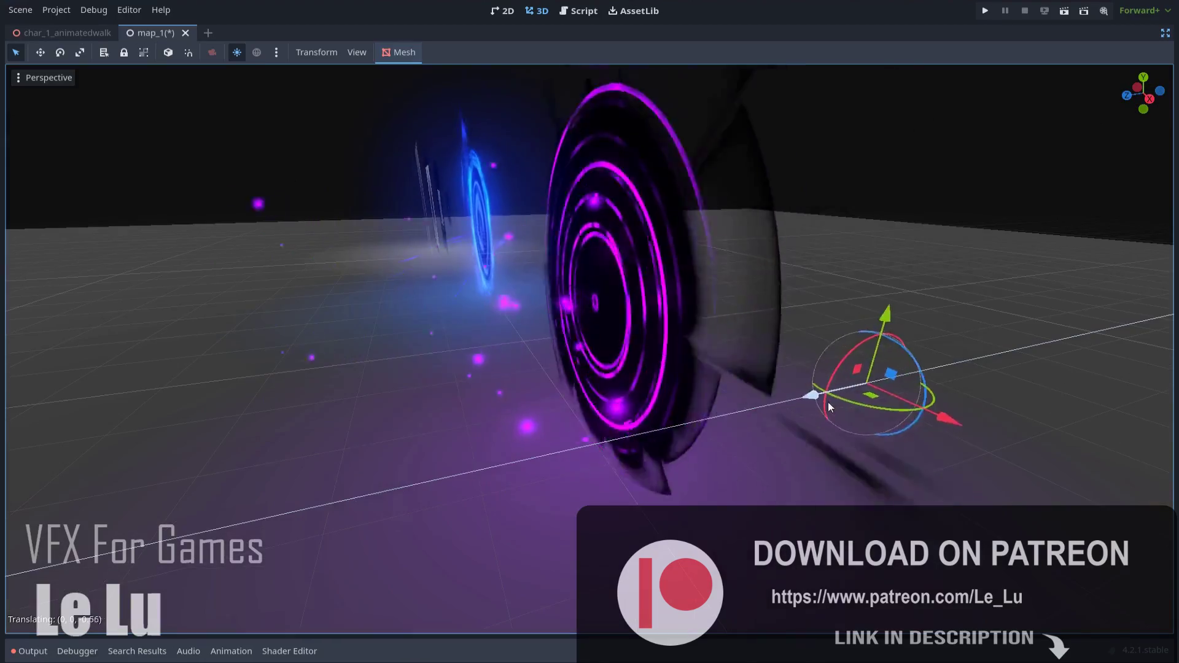
drag(829, 407, 664, 452)
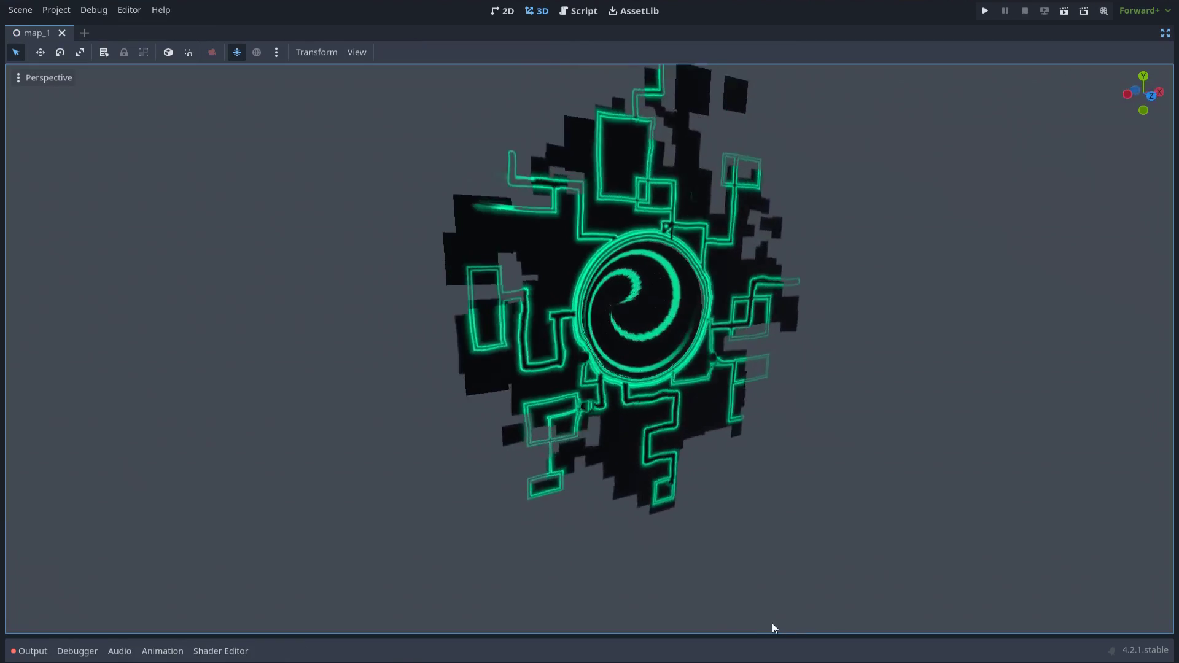
middle_drag(772, 624, 684, 628)
scroll(714, 608, down, 3)
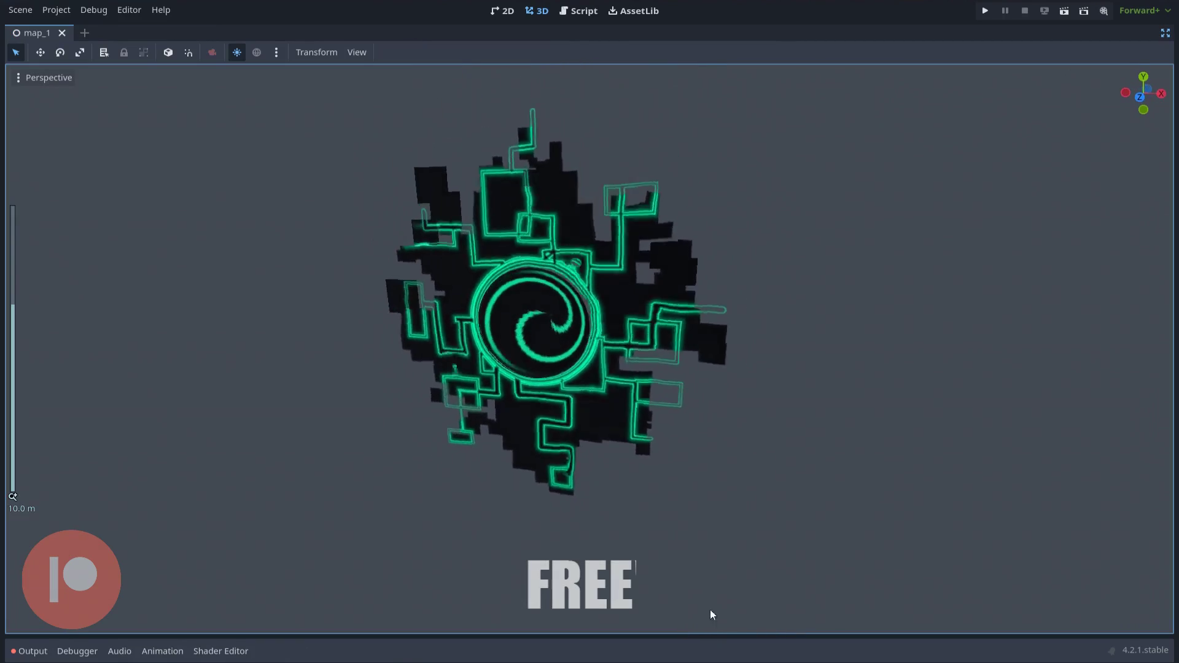